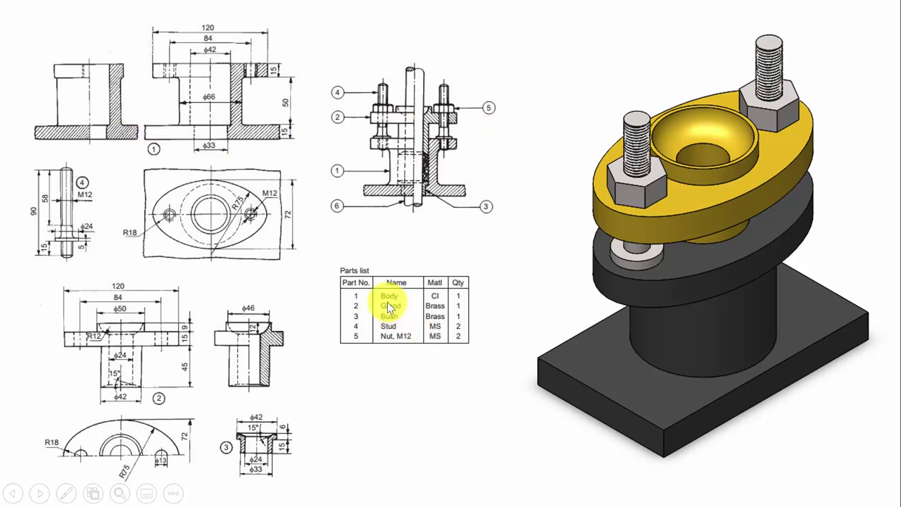
Step: Exit the PowerPoint slide show and switch over to SOLIDWORKS
key(Escape)
click(436, 495)
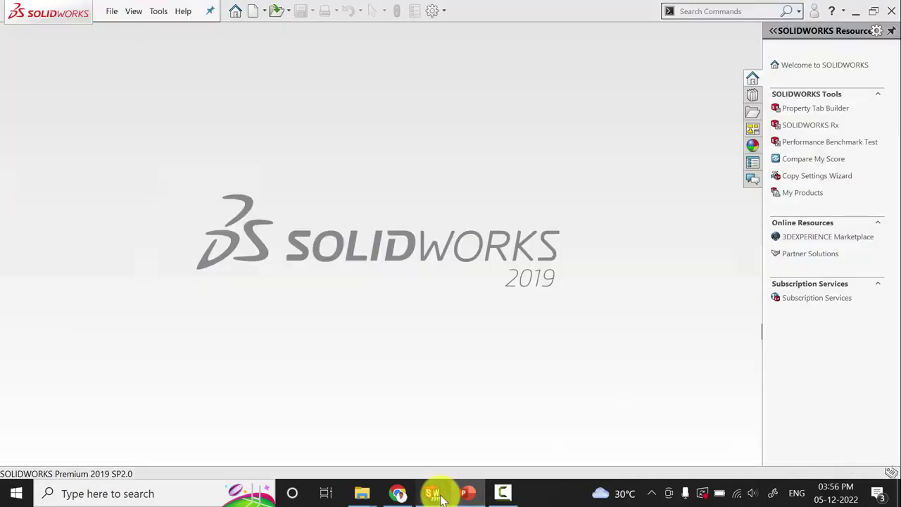
Step: Create new part Part5 and open Sketch1 on the Top Plane
click(254, 14)
click(232, 195)
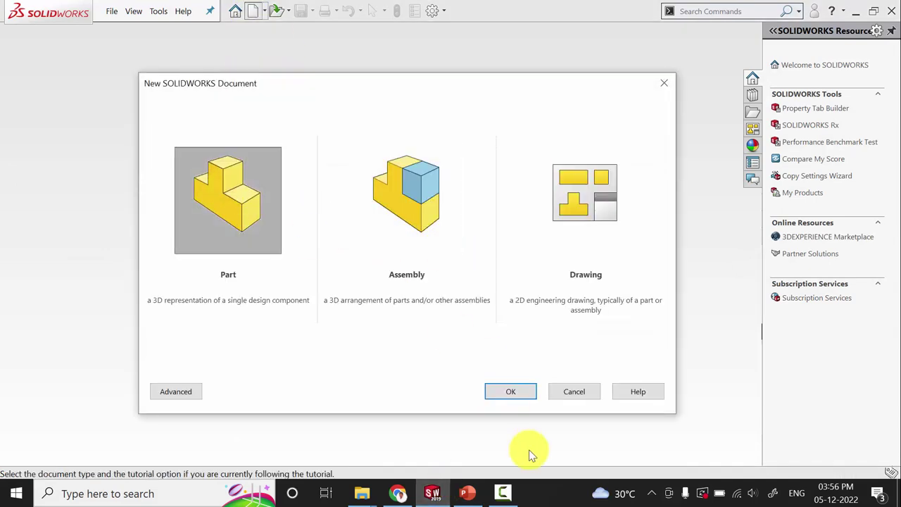
click(513, 393)
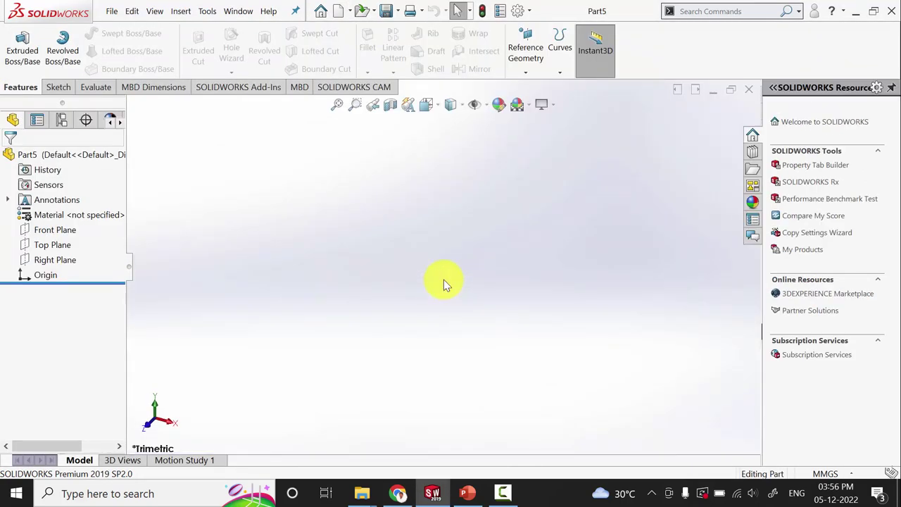
click(56, 245)
click(69, 231)
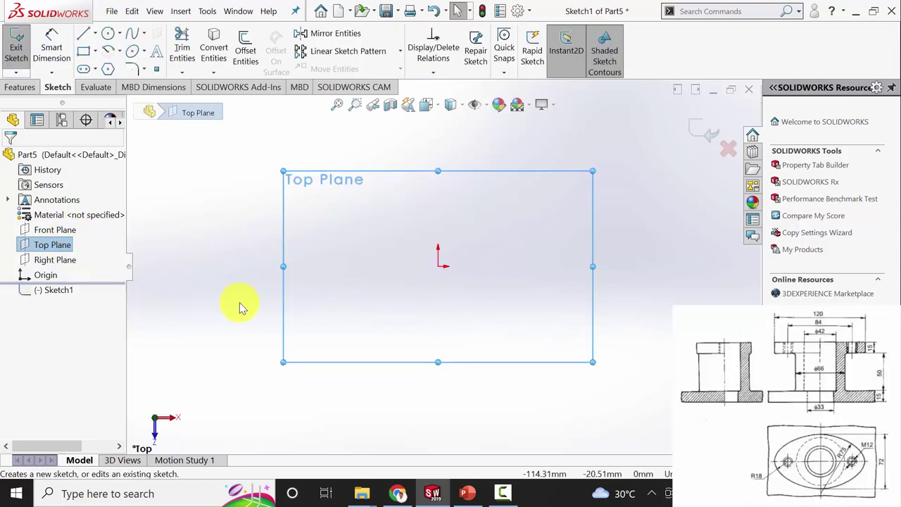
Step: Present the stuffing-box drawing slide full screen to review the parts list, then end the show
click(467, 493)
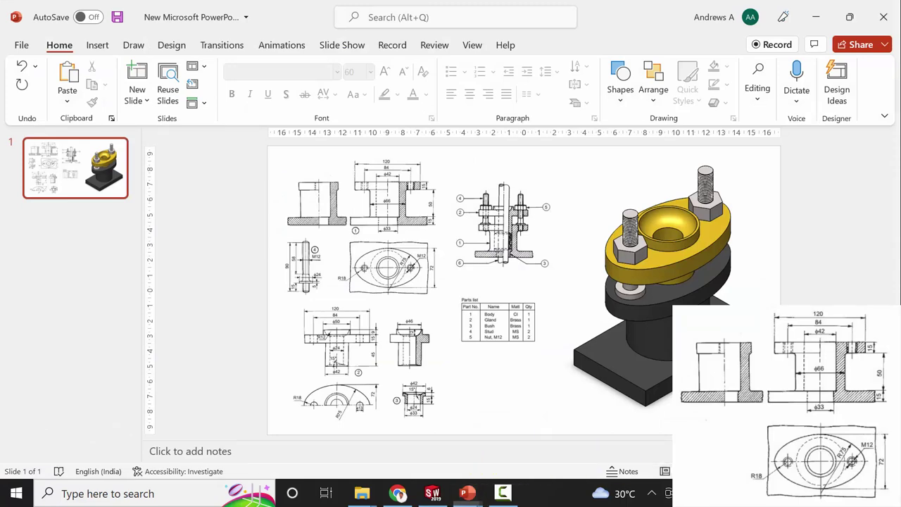
key(F5)
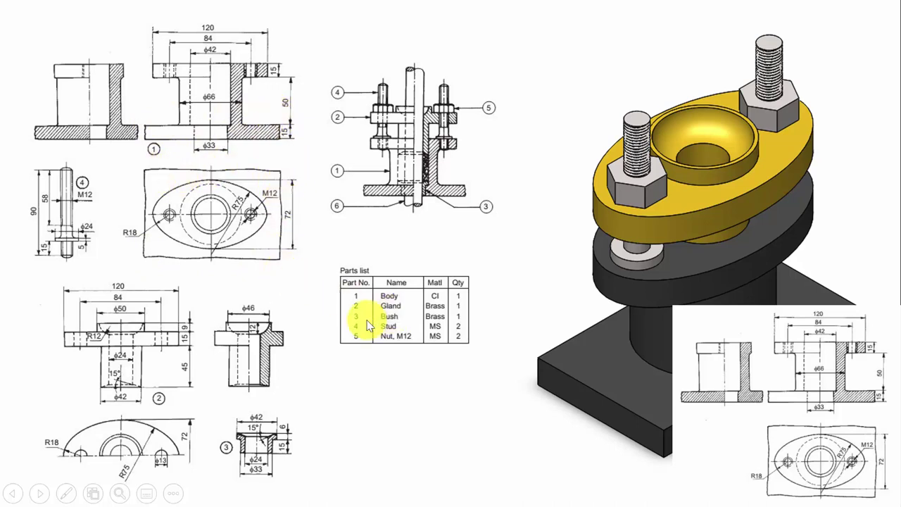
key(Escape)
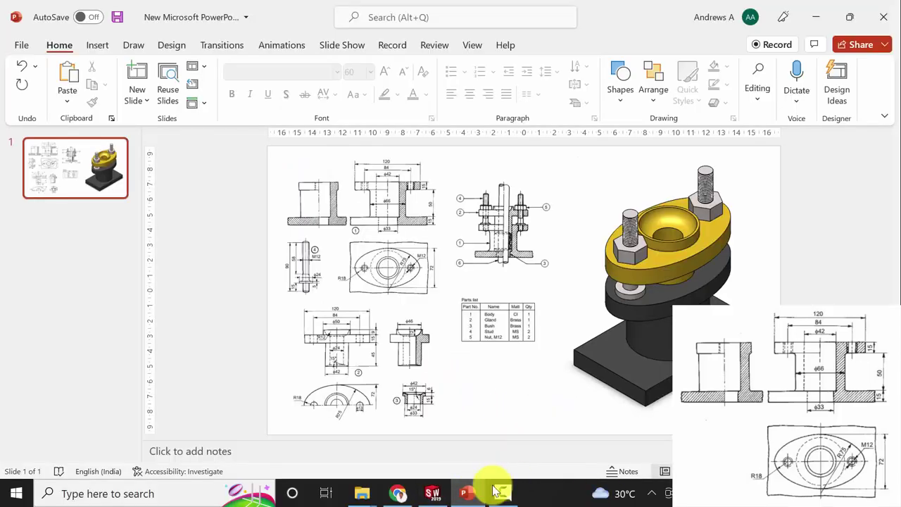
Step: Draw a center rectangle on the origin in the Top Plane sketch
click(435, 493)
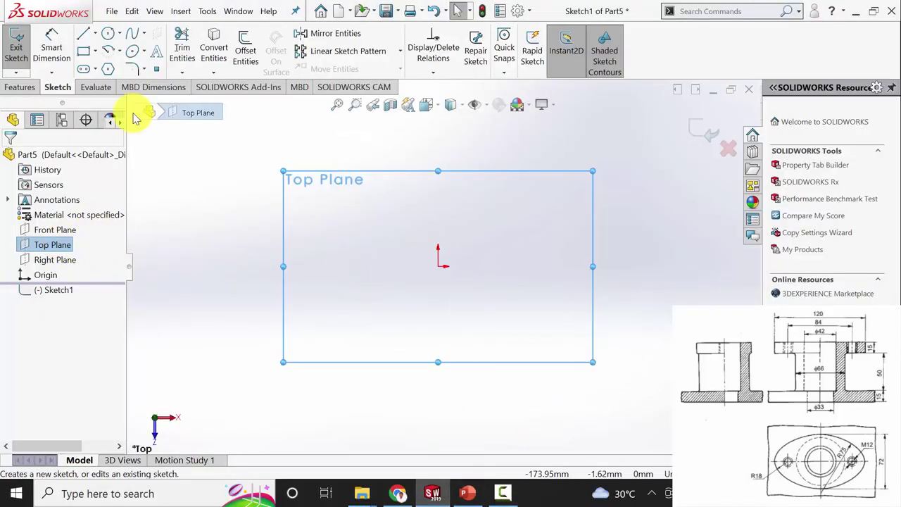
click(95, 51)
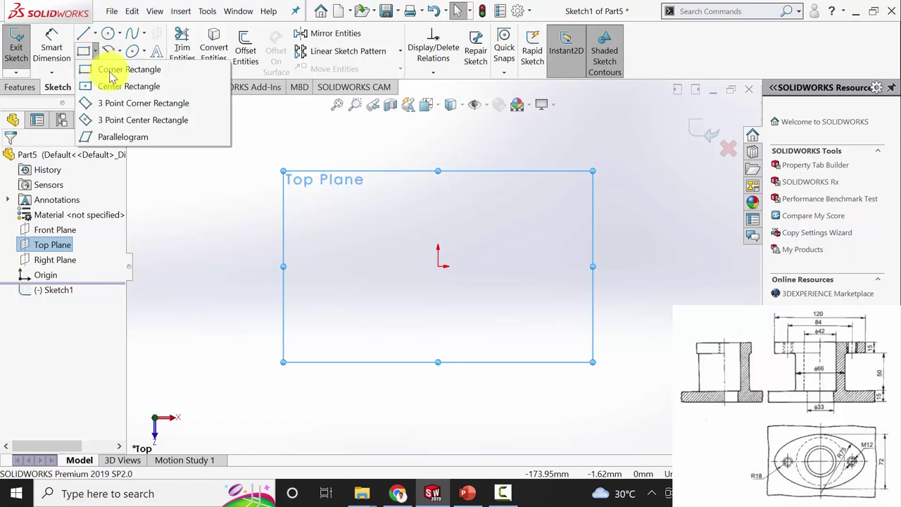
click(129, 84)
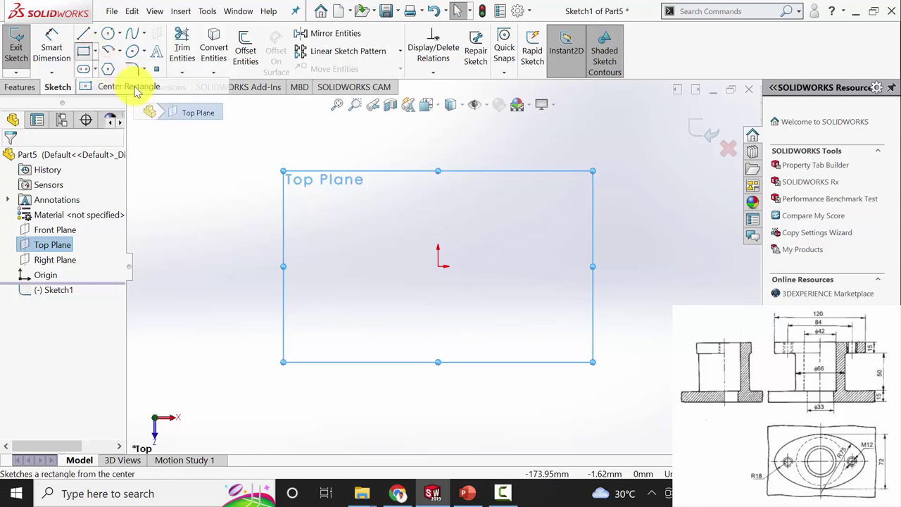
click(438, 266)
click(597, 187)
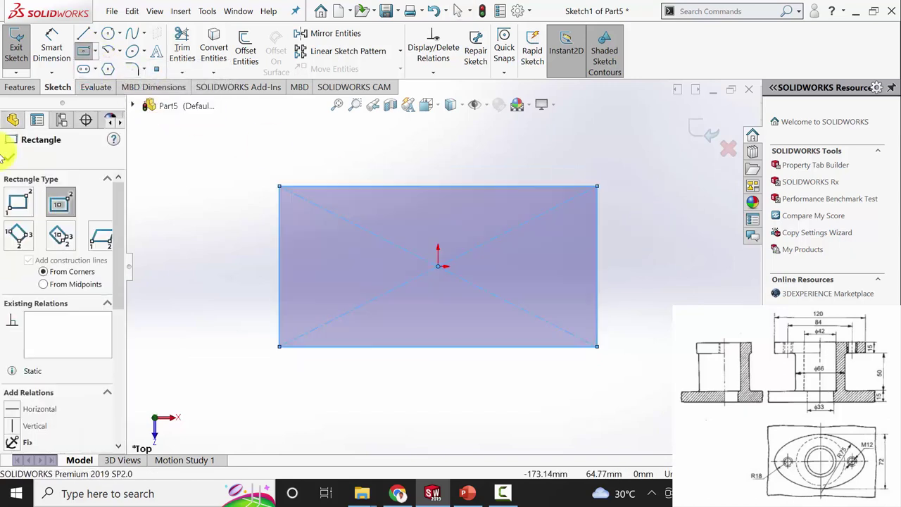
click(9, 158)
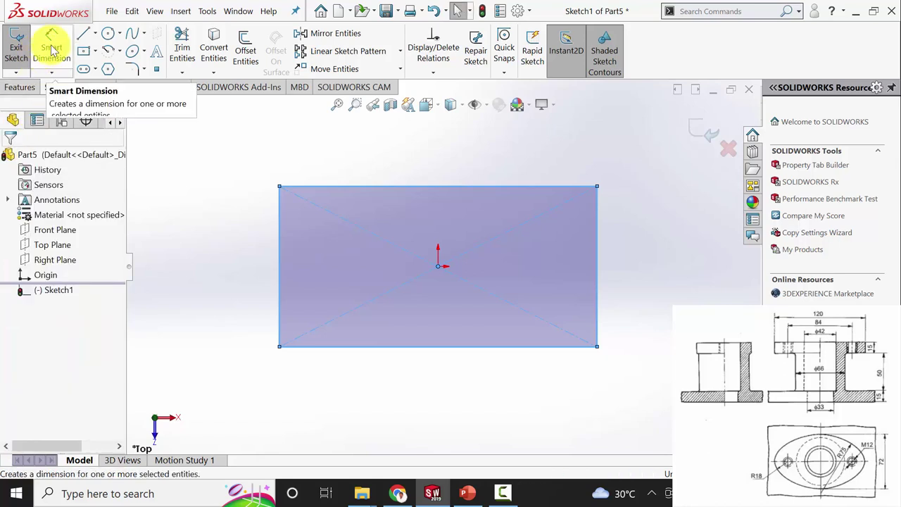
Step: Dimension the rectangle 80 mm high and 150 mm wide
click(50, 46)
click(598, 282)
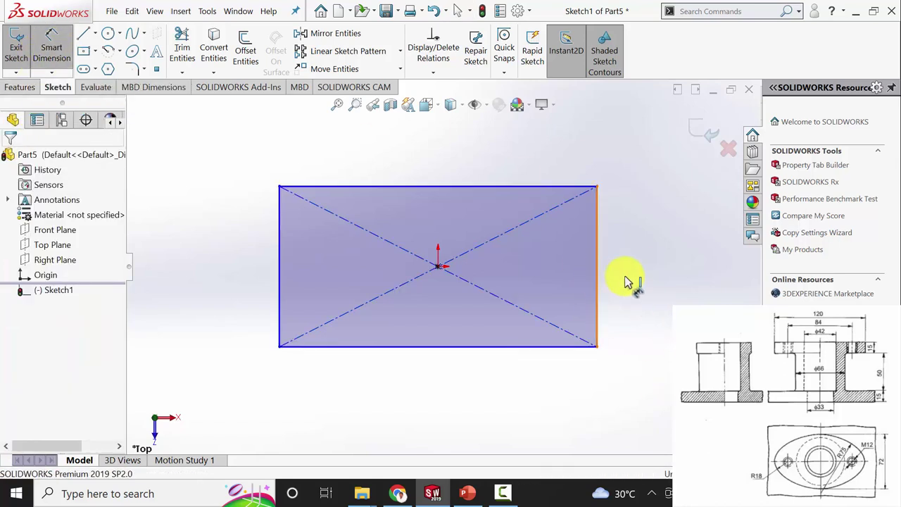
click(660, 266)
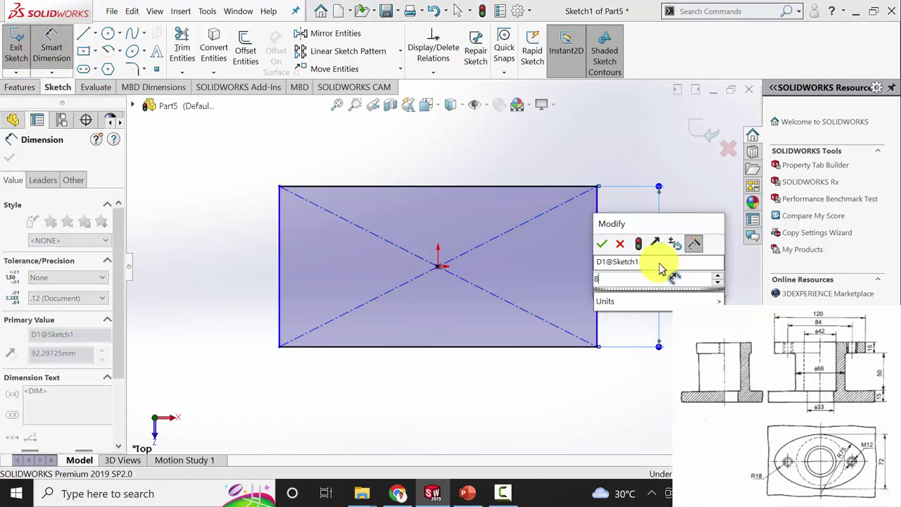
text(80)
key(Return)
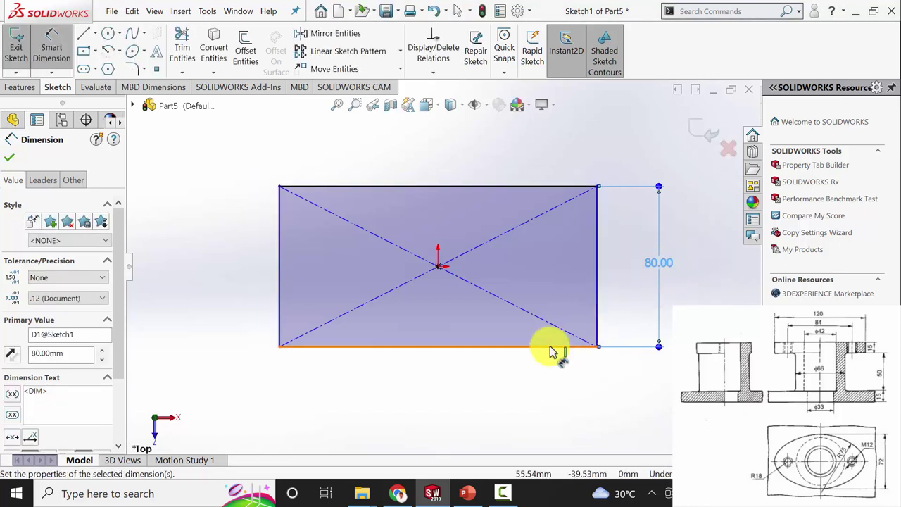
click(550, 346)
click(490, 416)
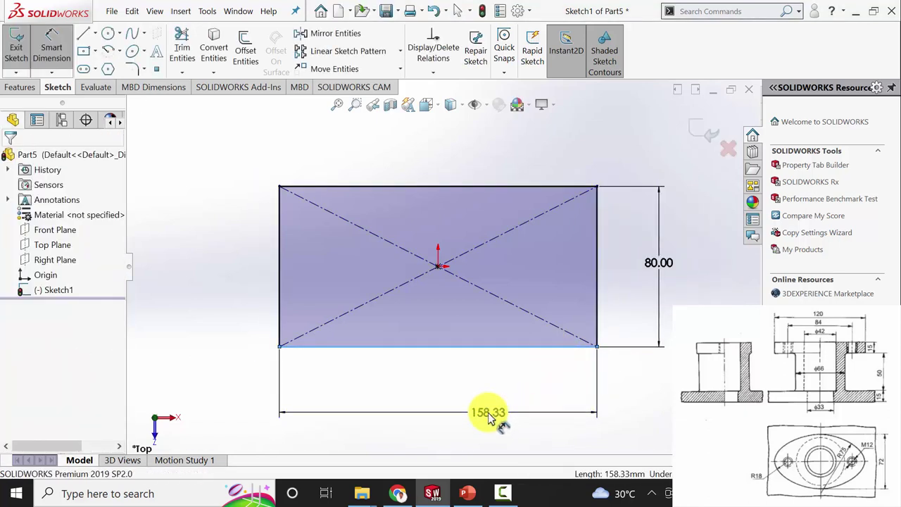
text(150)
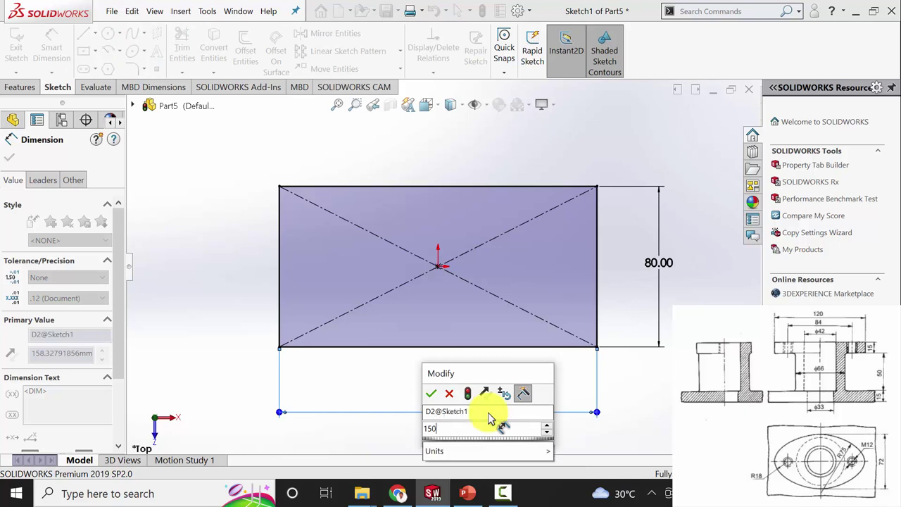
key(Return)
click(9, 156)
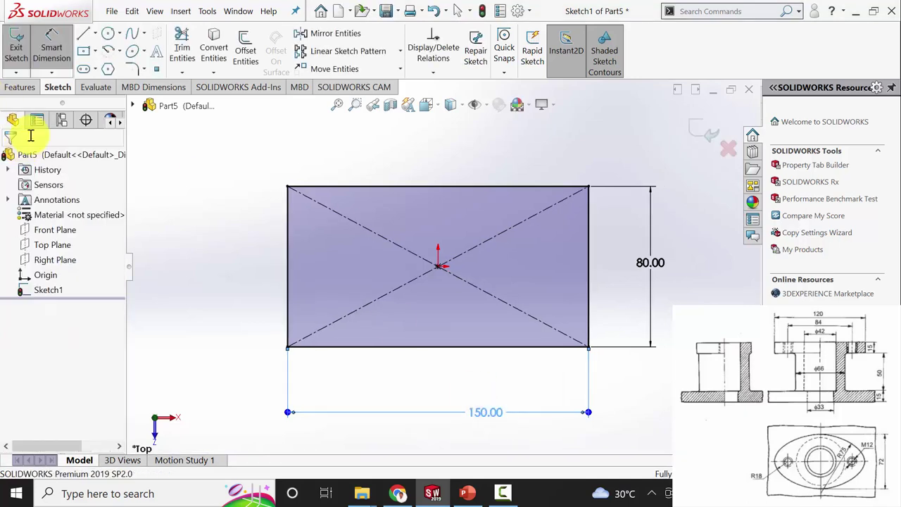
Step: Exit the sketch and extrude the rectangle 15 mm into the base plate
click(16, 44)
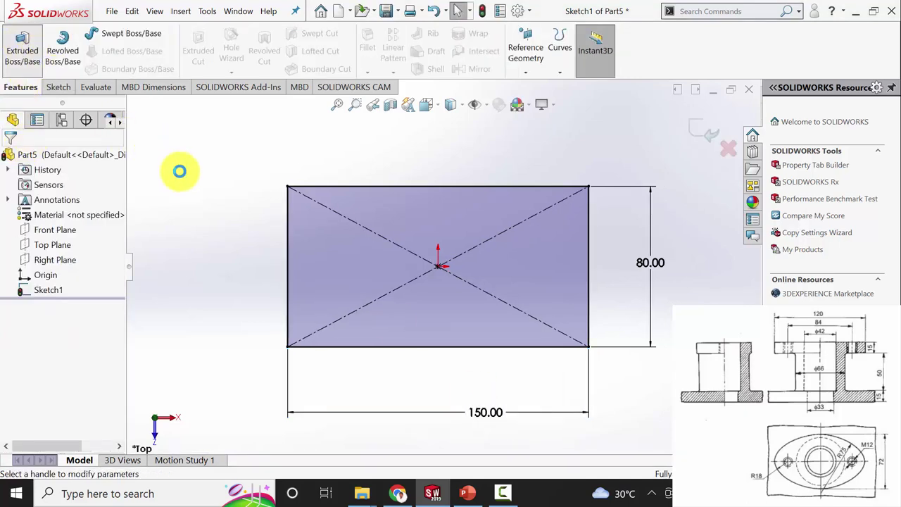
text(15)
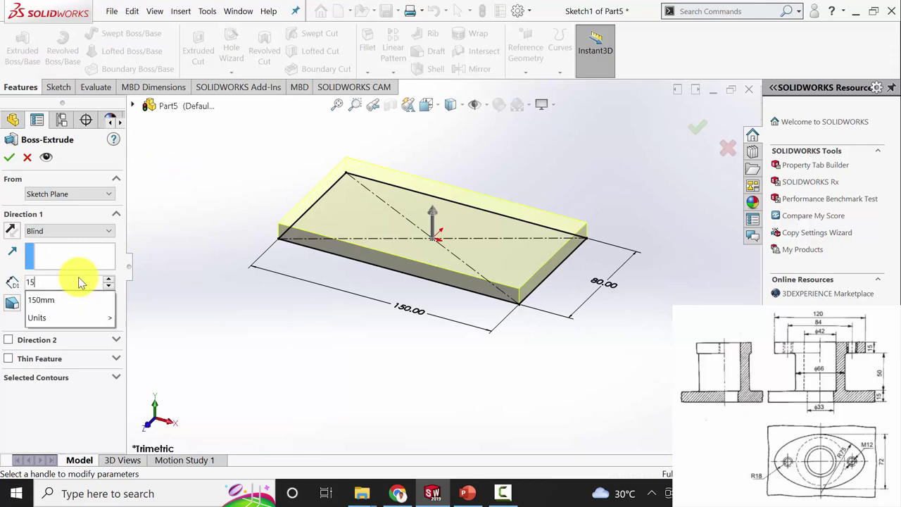
key(Return)
click(9, 157)
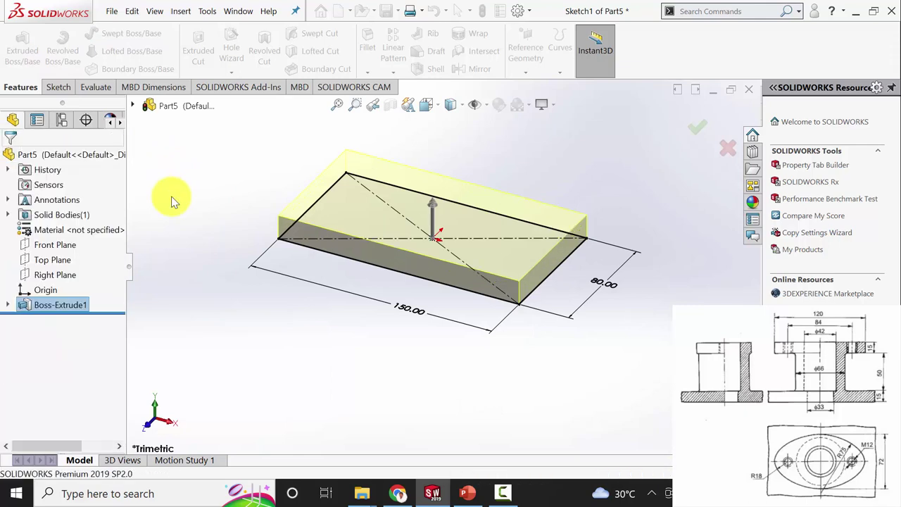
click(232, 275)
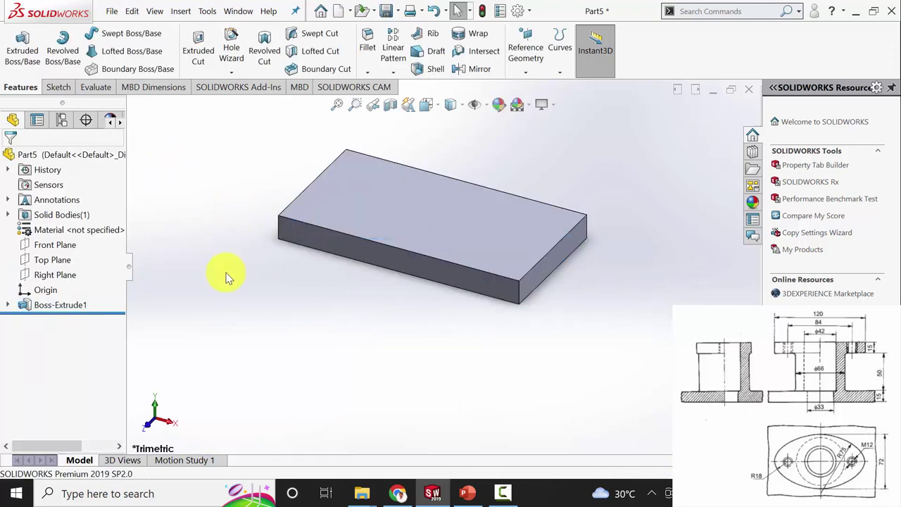
Step: Sketch a circle centred on the origin on the plate's top face
click(419, 224)
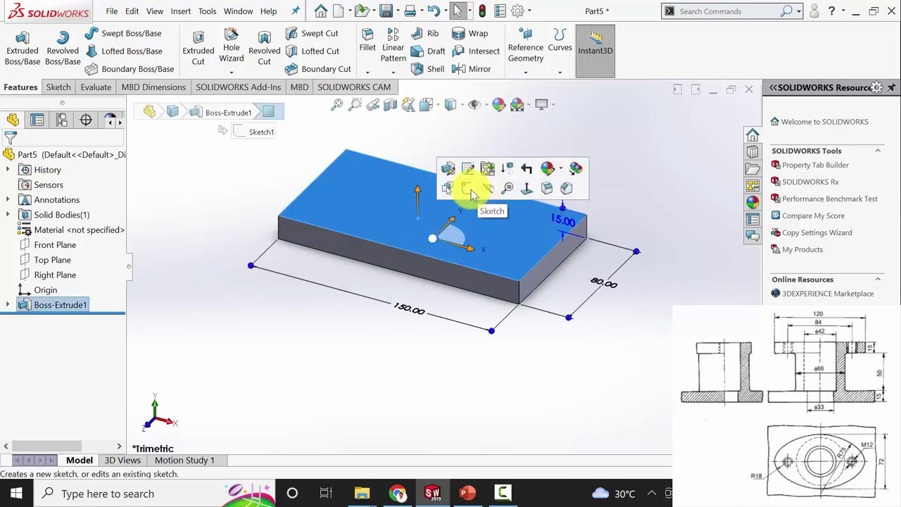
click(471, 192)
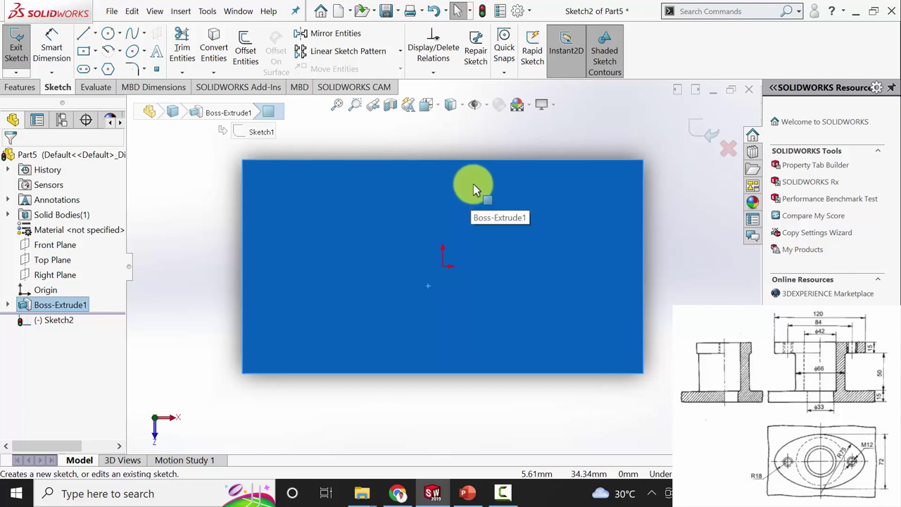
click(107, 34)
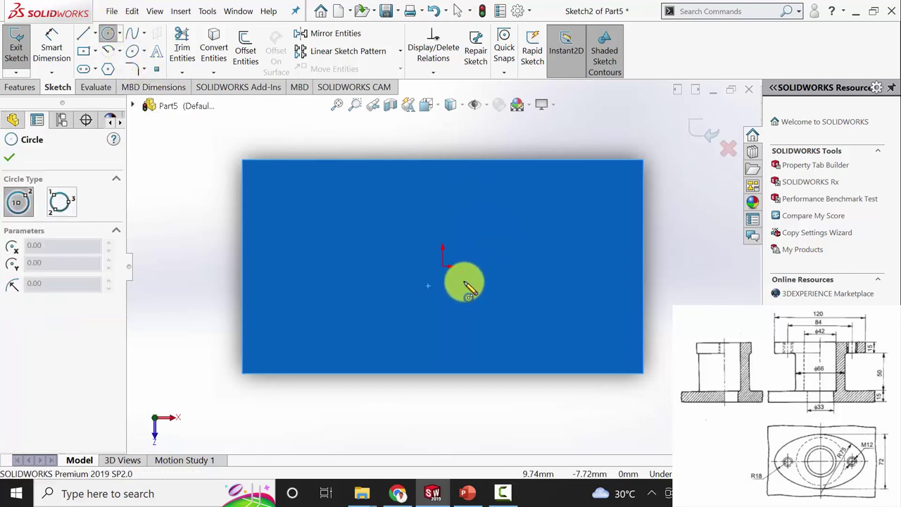
click(443, 265)
click(512, 232)
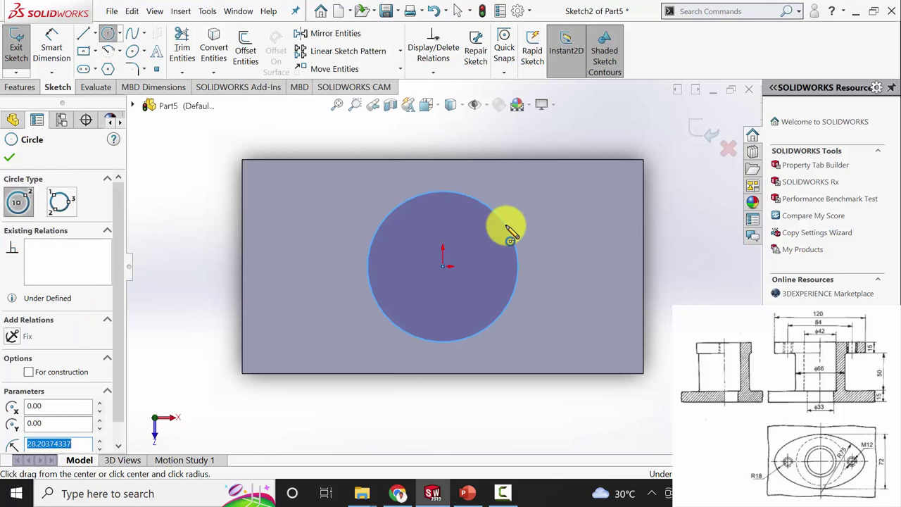
click(10, 157)
Step: Give the circle a 66 mm diameter
click(487, 204)
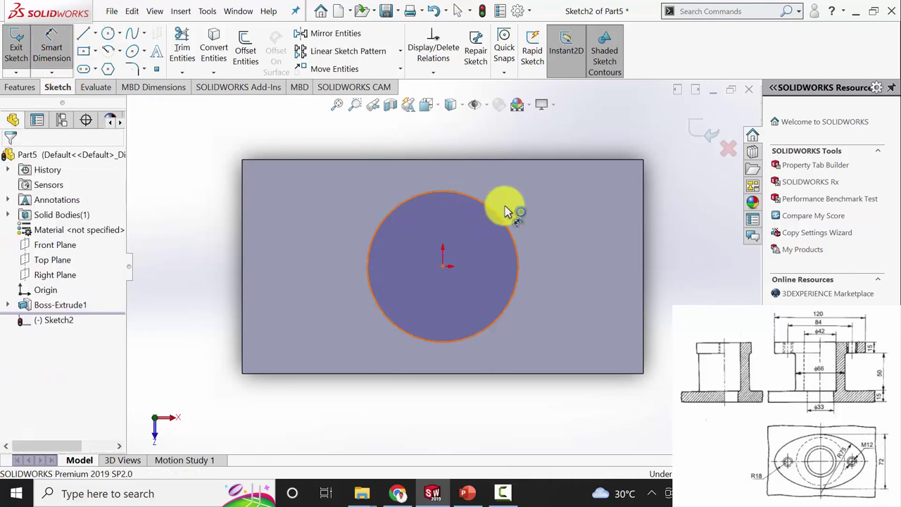
click(598, 224)
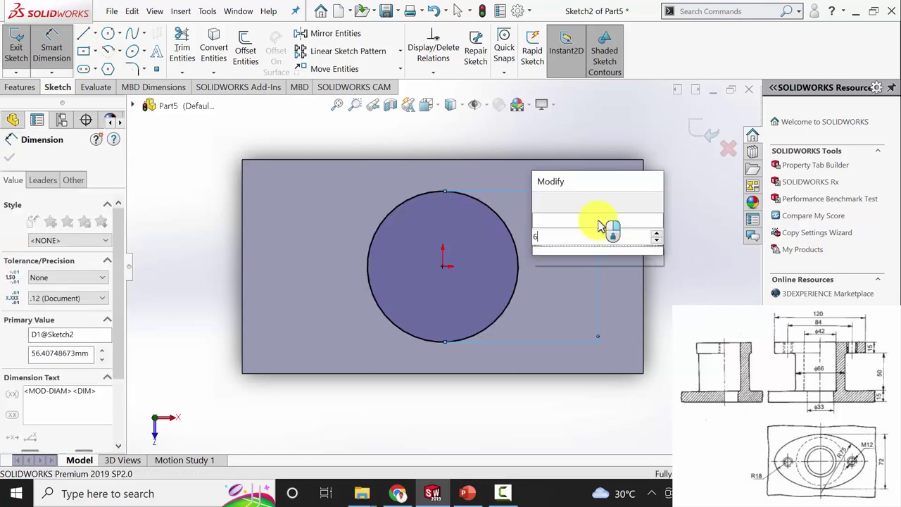
text(66)
key(Return)
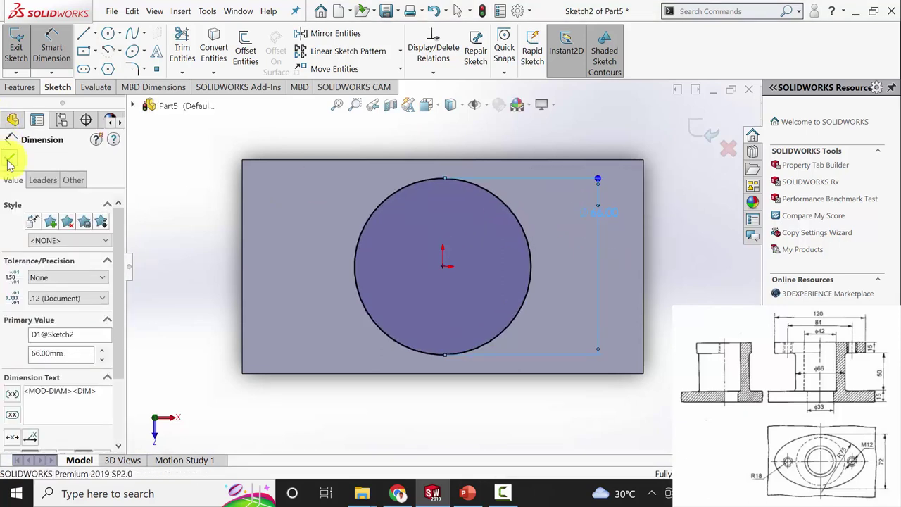
click(9, 162)
Step: Extrude the Ø66 circle 50 mm into a cylindrical boss and orbit to inspect it
click(18, 86)
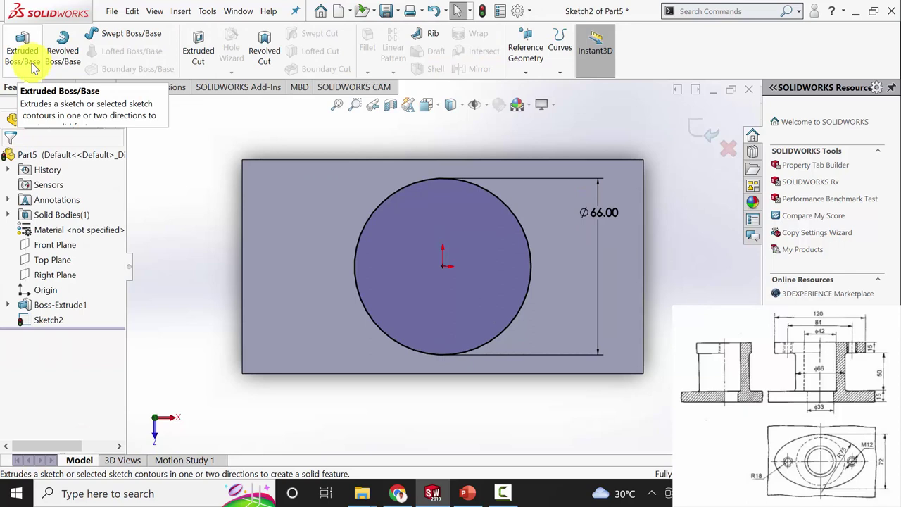
click(31, 66)
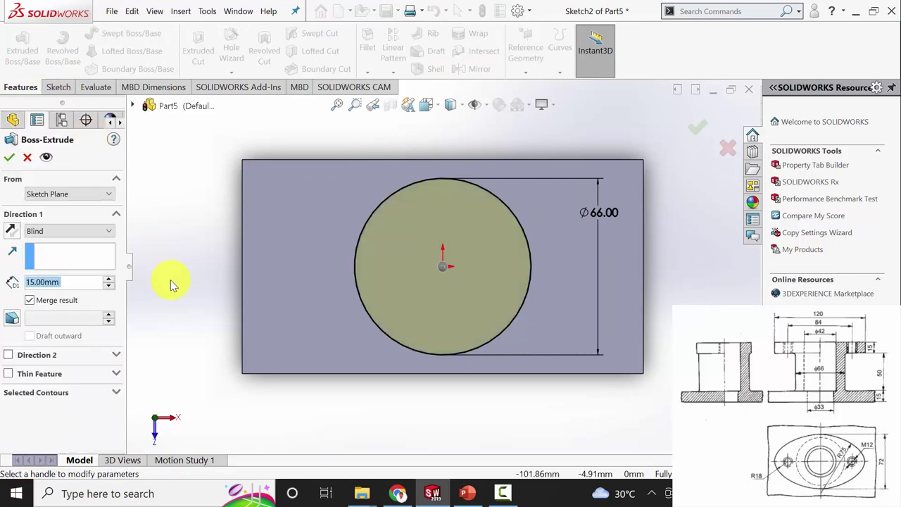
click(65, 284)
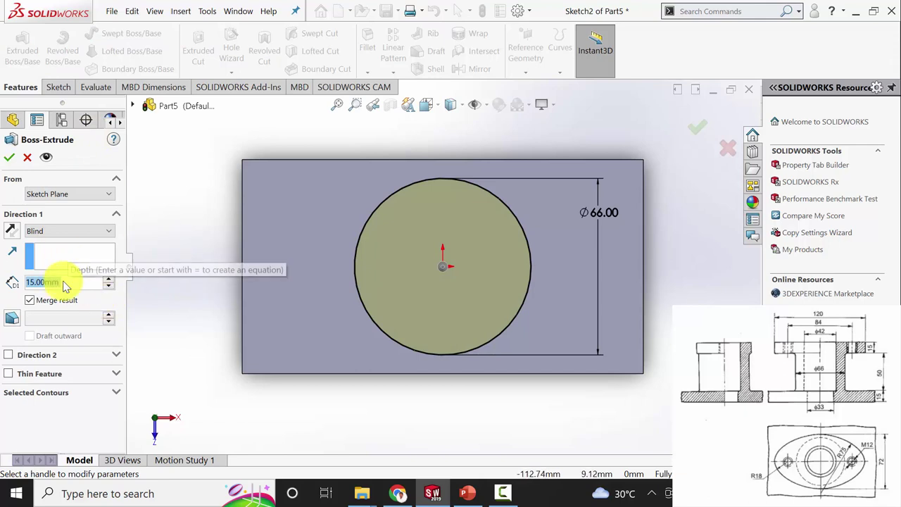
text(50)
key(Return)
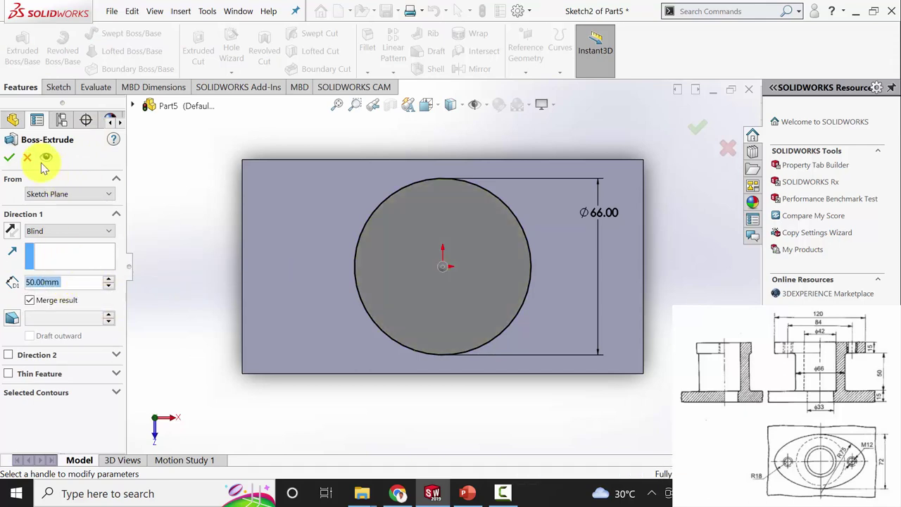
click(9, 157)
middle_drag(357, 371, 242, 232)
click(217, 199)
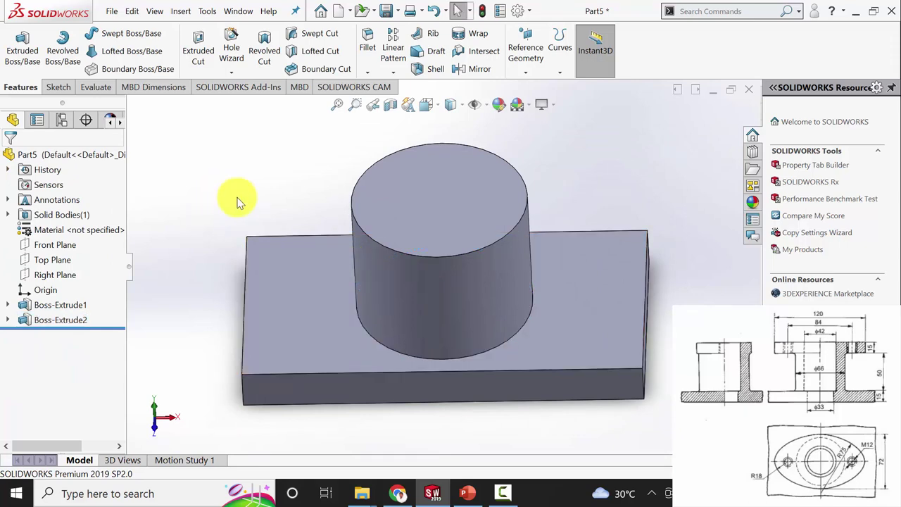
Step: Sketch an ellipse centred on the origin on the cylinder's top face, viewed normal to it
click(424, 188)
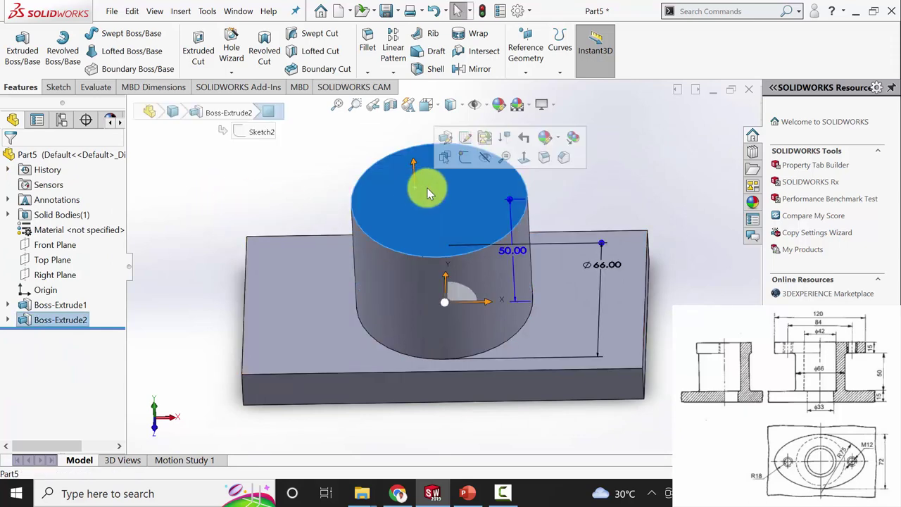
click(471, 157)
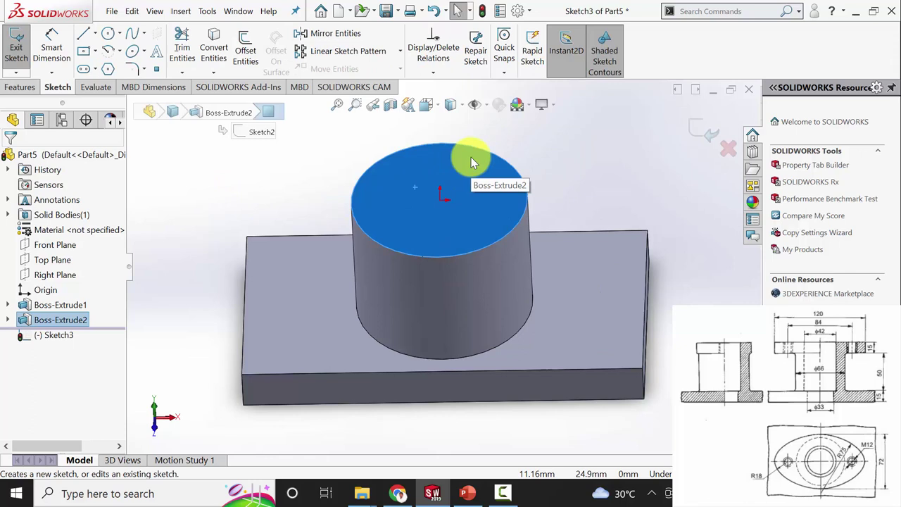
key(ctrl+8)
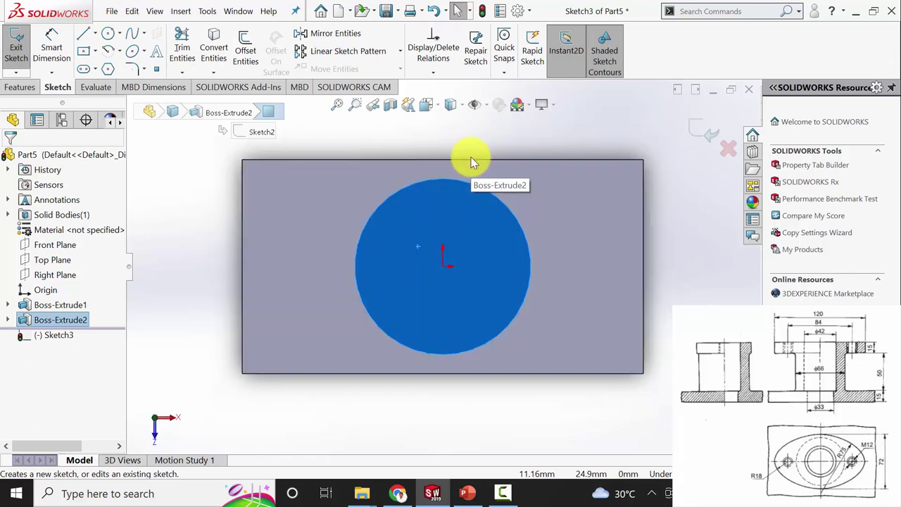
click(132, 53)
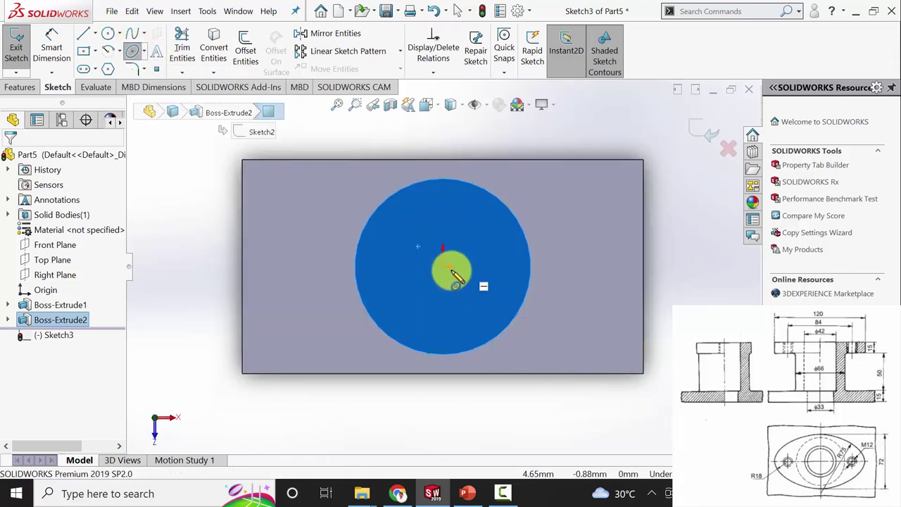
click(443, 266)
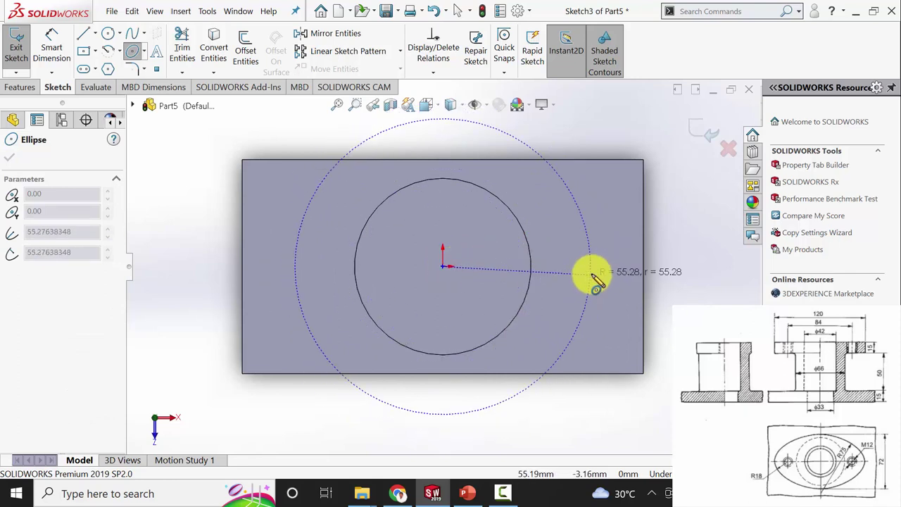
click(598, 266)
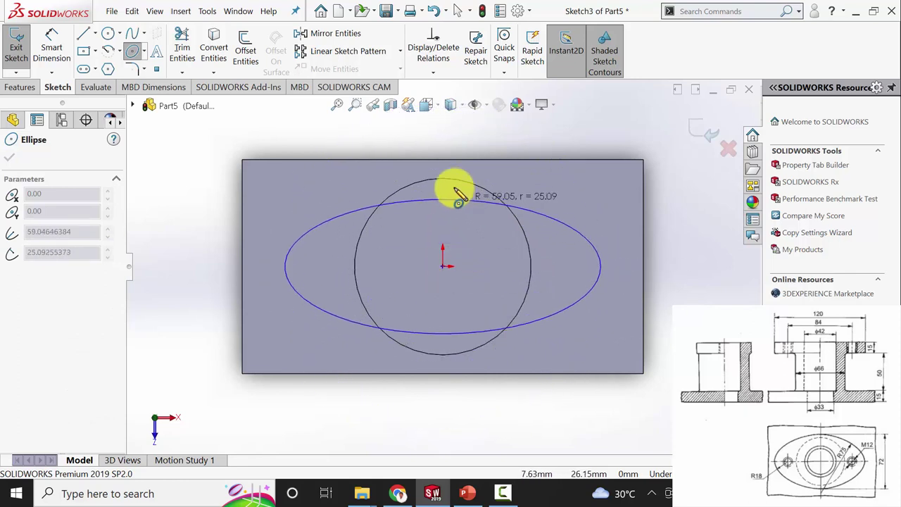
click(428, 167)
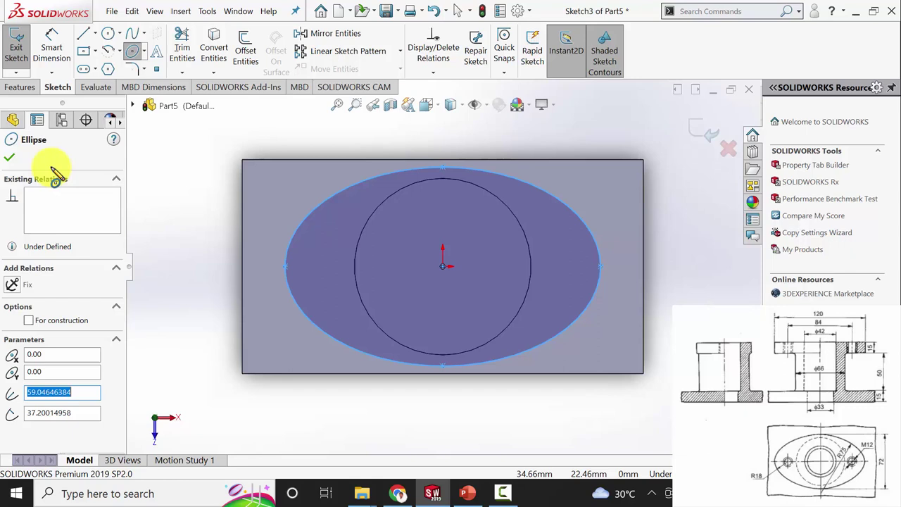
click(9, 157)
Step: Dimension the ellipse 72 mm high and 120 mm wide
click(51, 48)
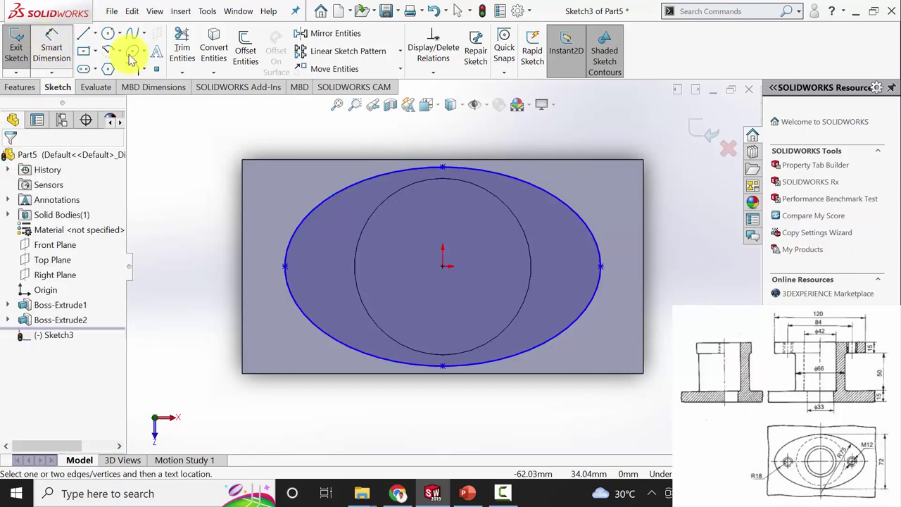
click(443, 170)
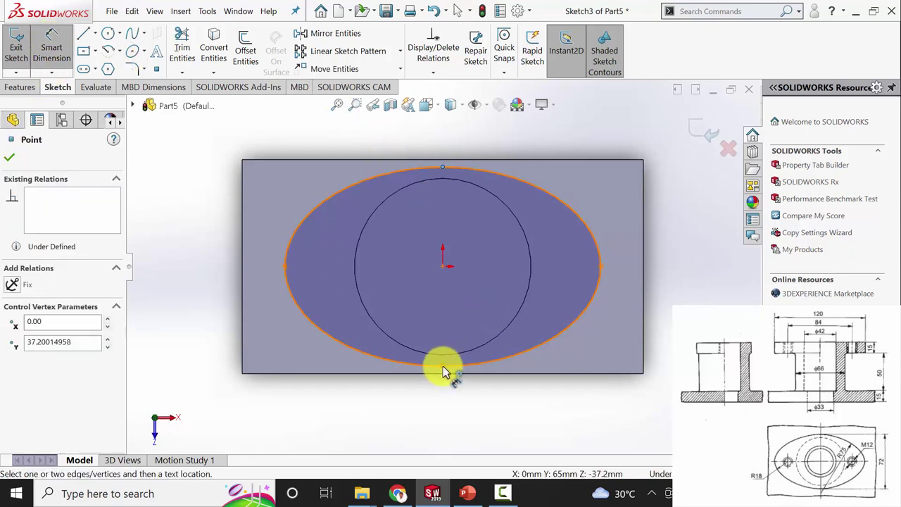
click(443, 366)
click(700, 283)
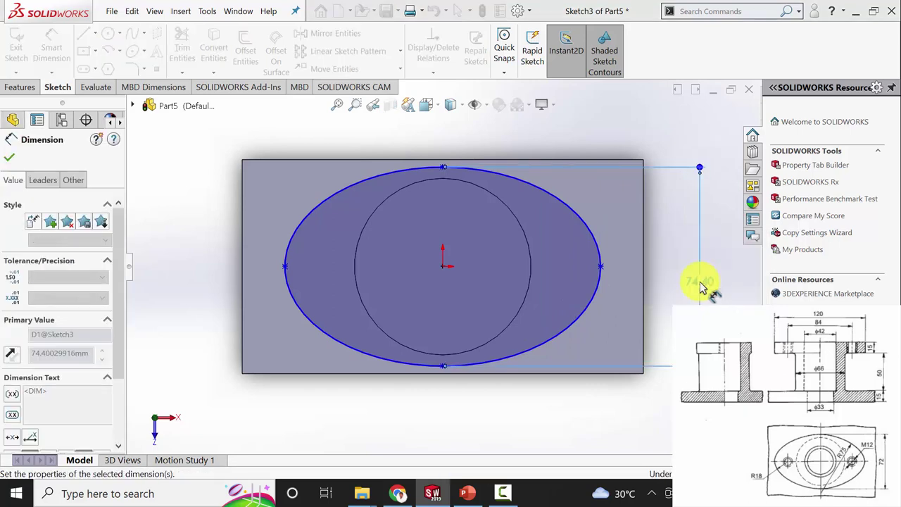
text(72)
key(Return)
click(596, 266)
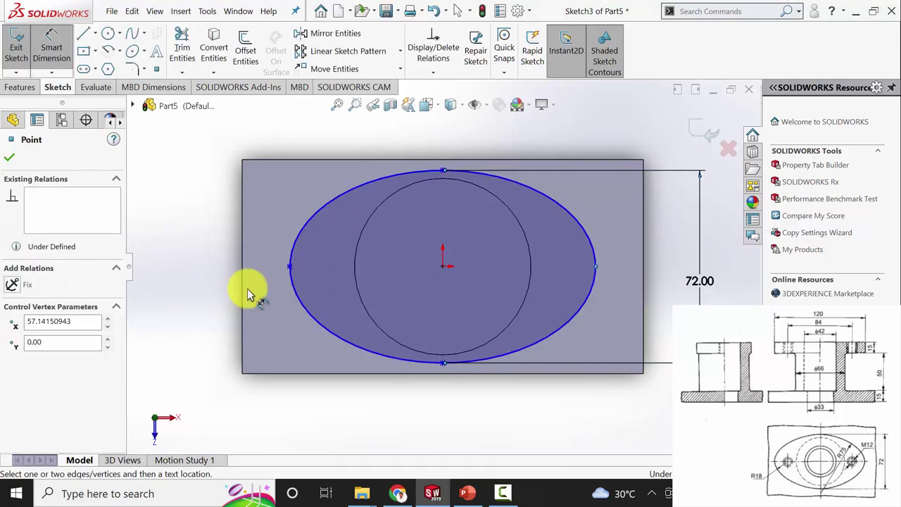
click(288, 268)
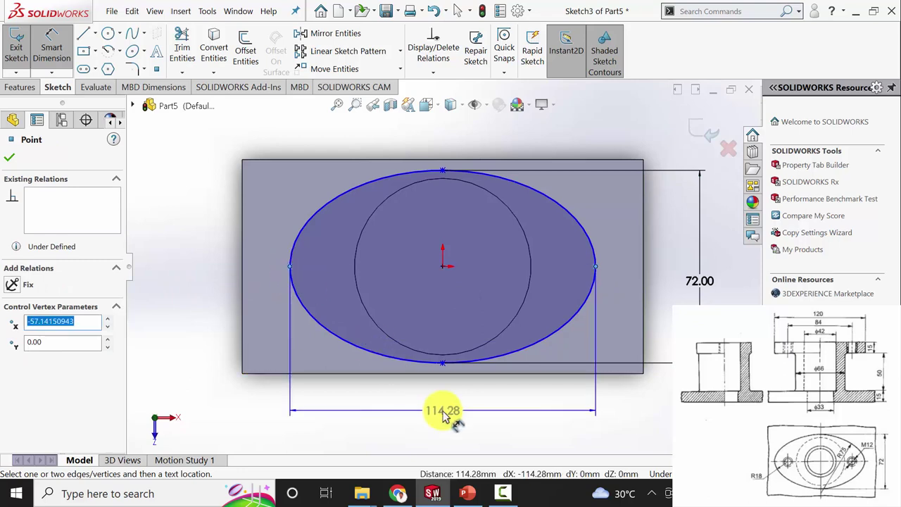
click(442, 415)
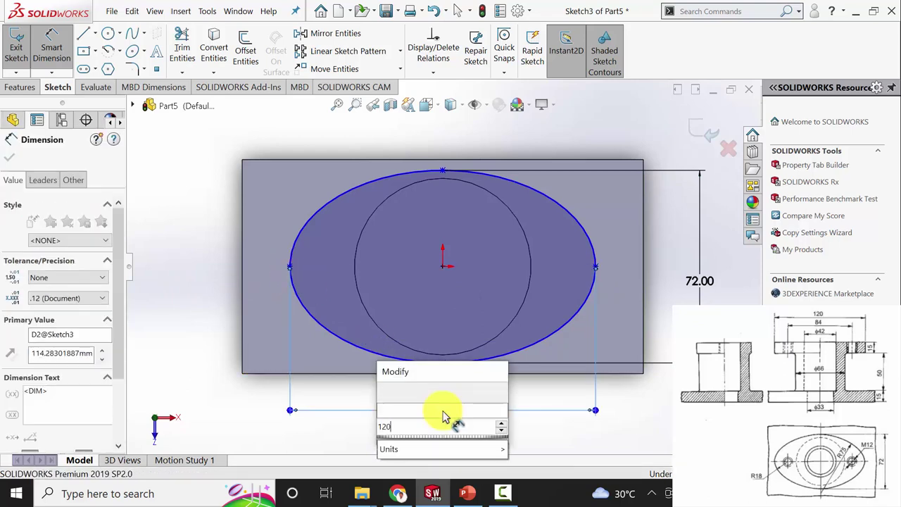
key(Return)
click(10, 157)
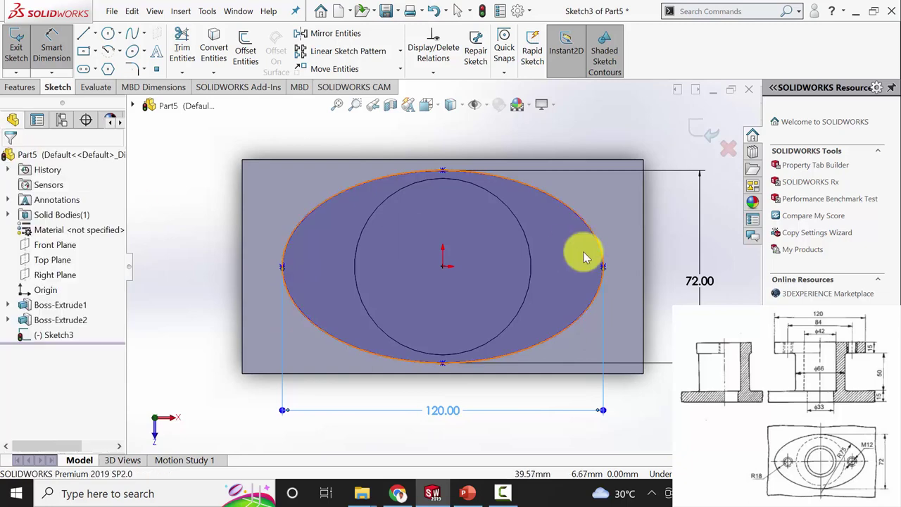
Step: Add a Horizontal relation between the ellipse centre and its right point to fully define it
click(595, 282)
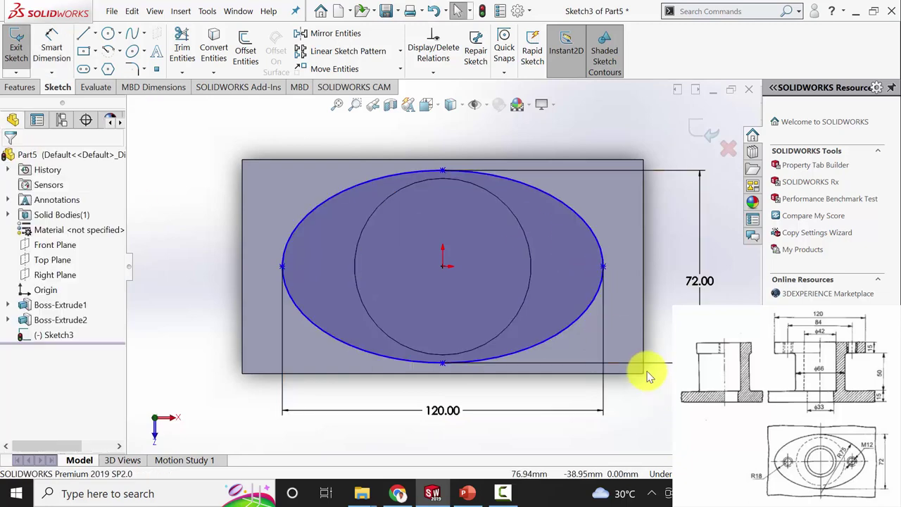
click(442, 269)
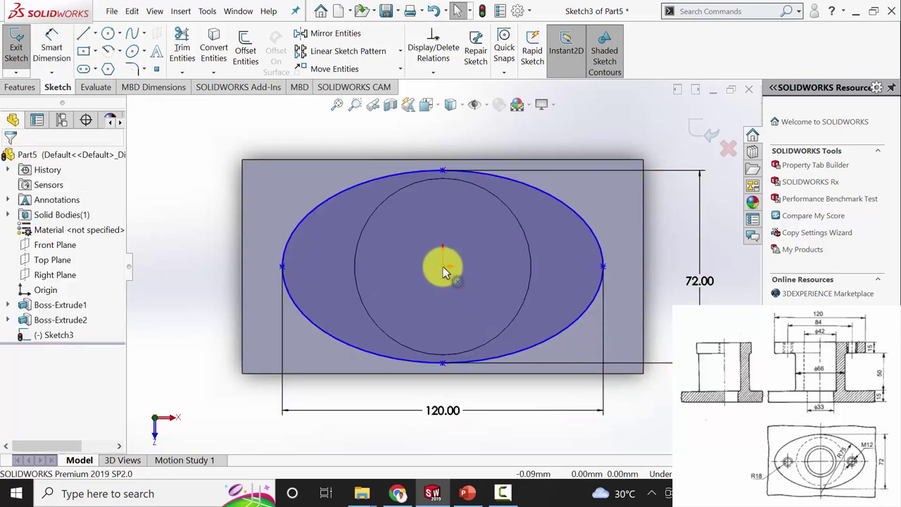
ctrl+click(603, 267)
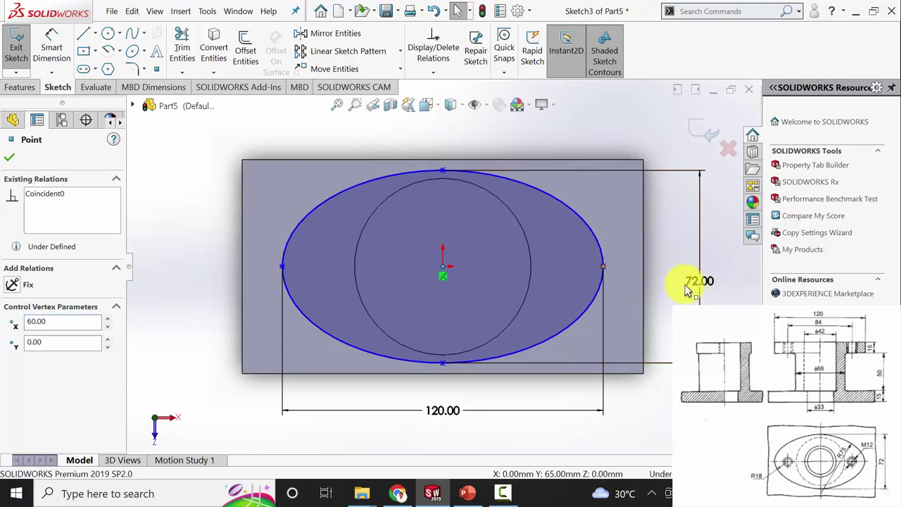
click(9, 340)
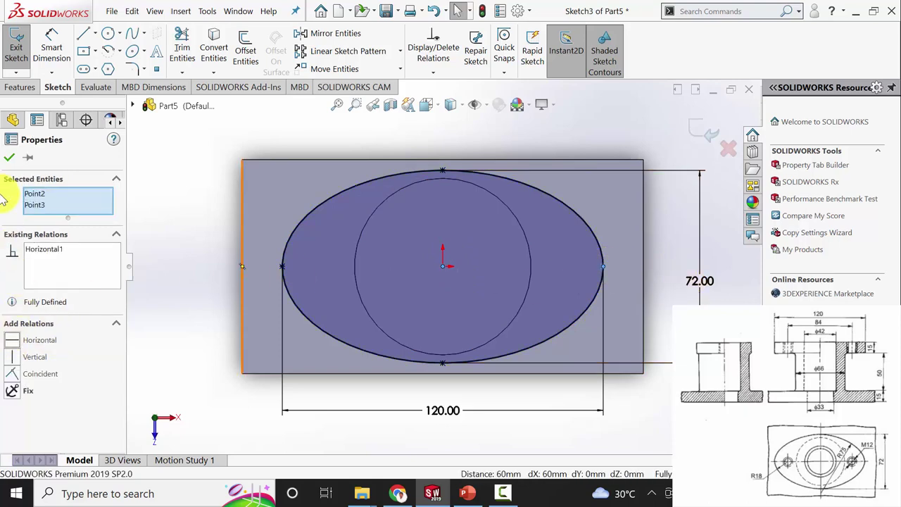
click(9, 157)
Step: Extrude the ellipse 15 mm into an oval flange and select the flange's top face
click(20, 87)
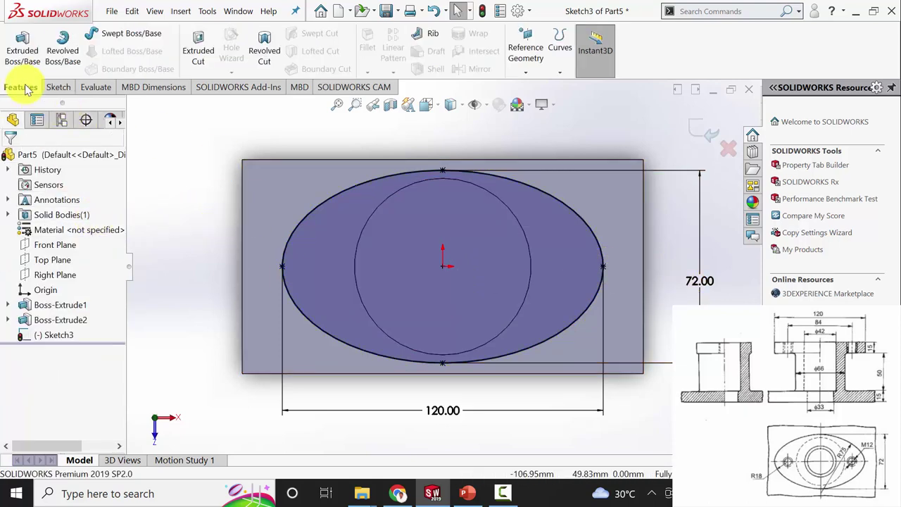
click(21, 49)
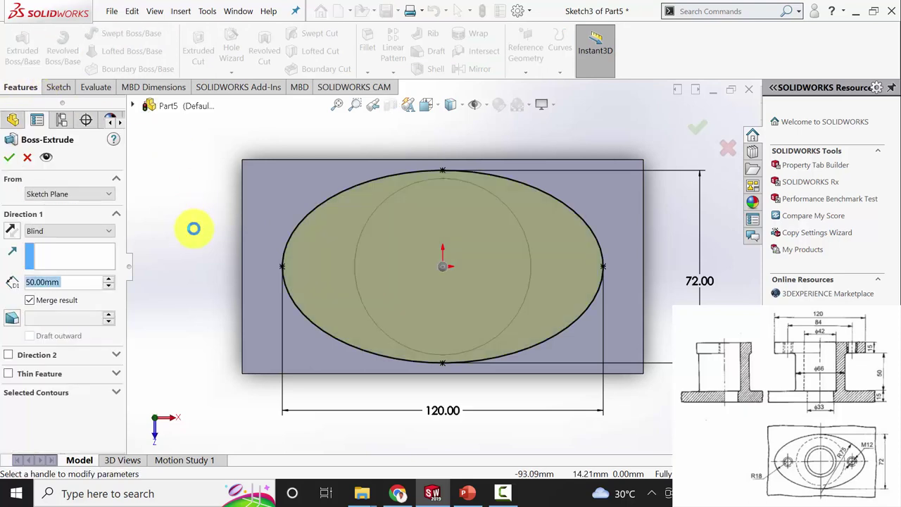
text(15)
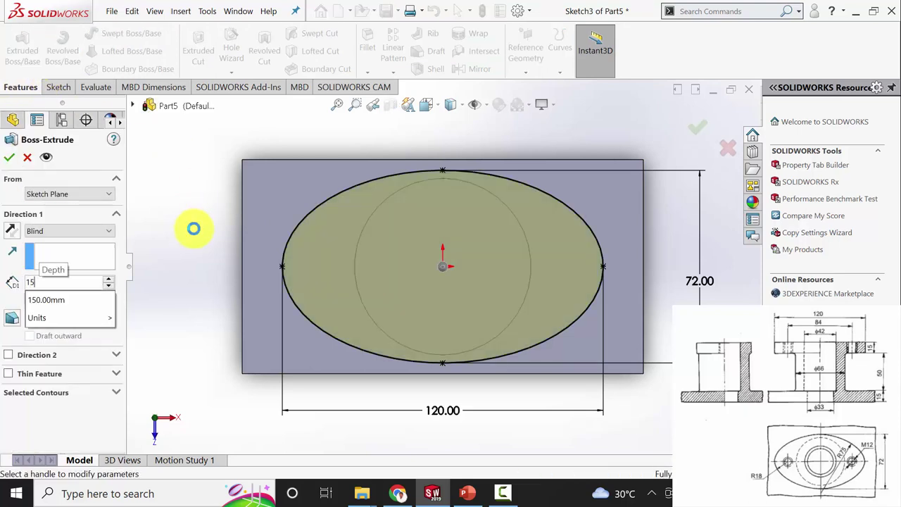
key(Return)
click(8, 157)
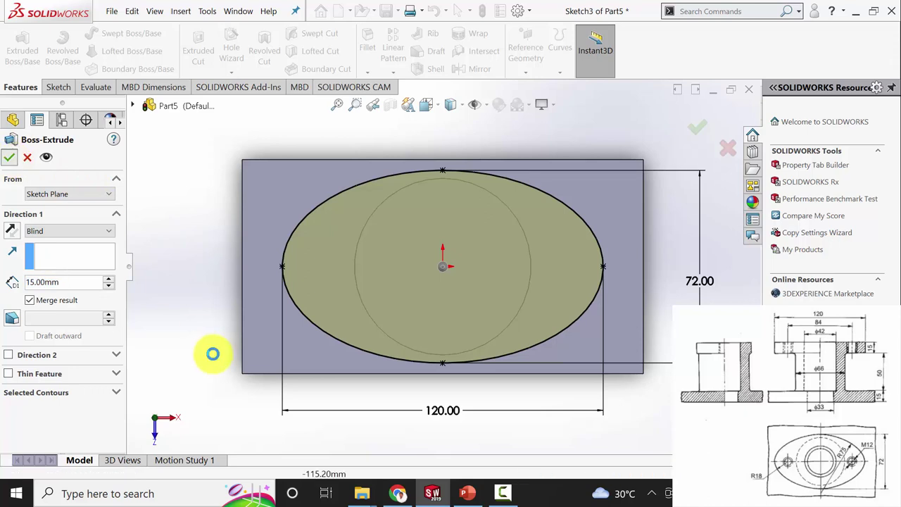
middle_drag(220, 325, 222, 284)
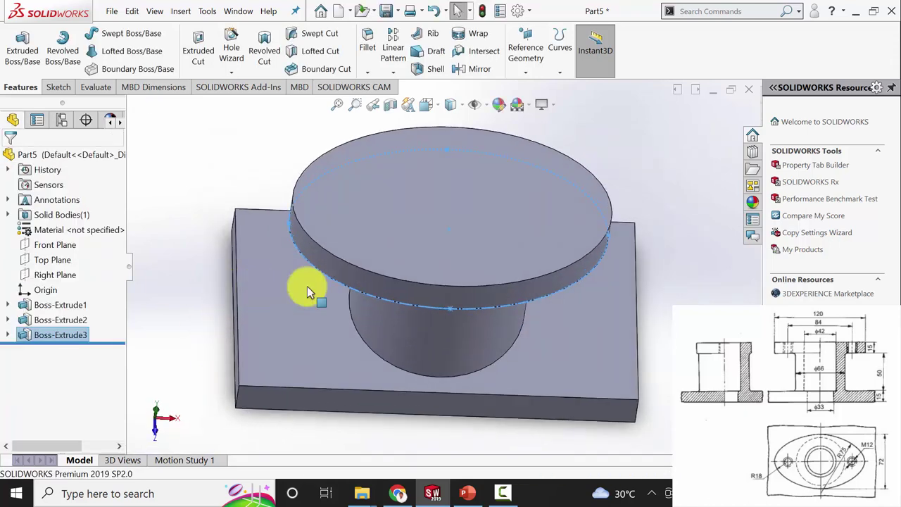
click(454, 212)
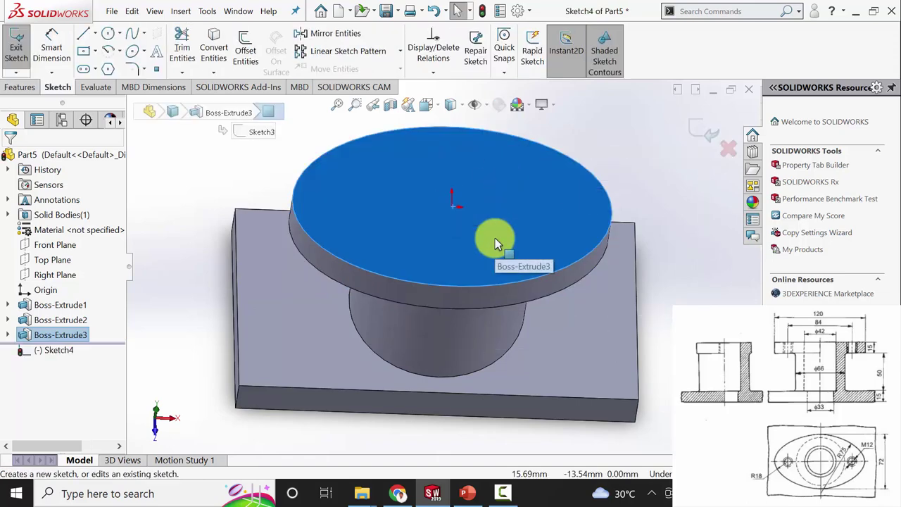
Step: Draw a circle centred on the origin and dimension it to 42 mm diameter
click(108, 34)
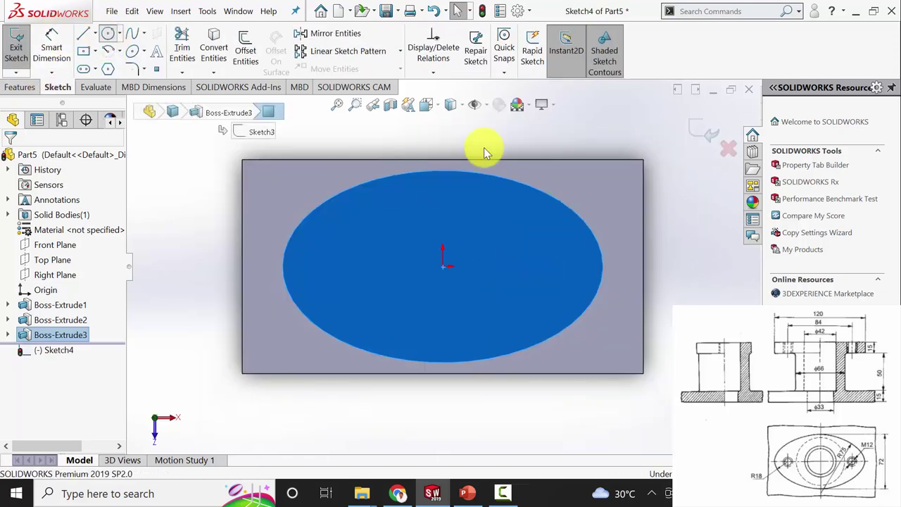
click(443, 266)
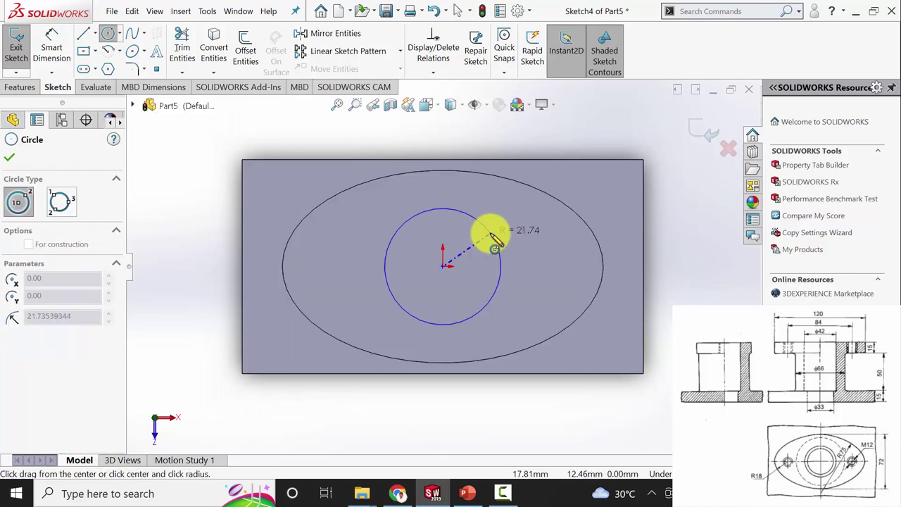
click(495, 243)
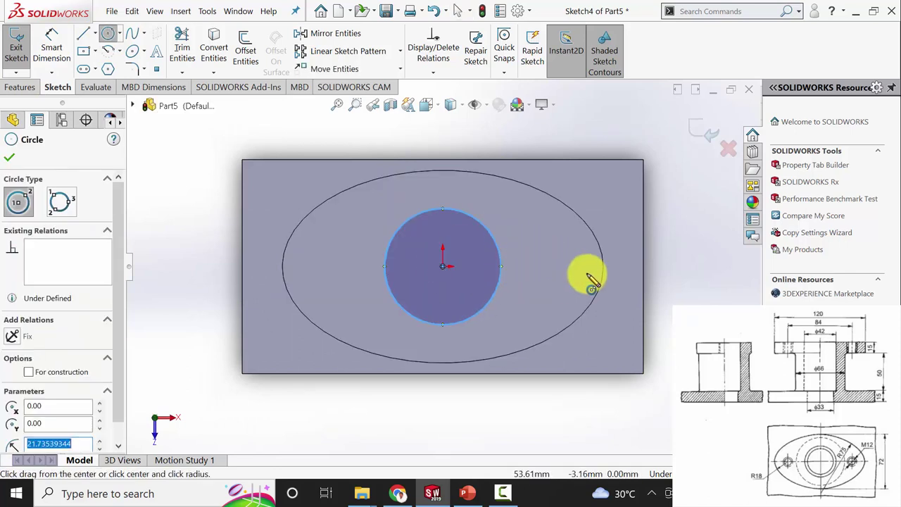
click(9, 158)
click(51, 46)
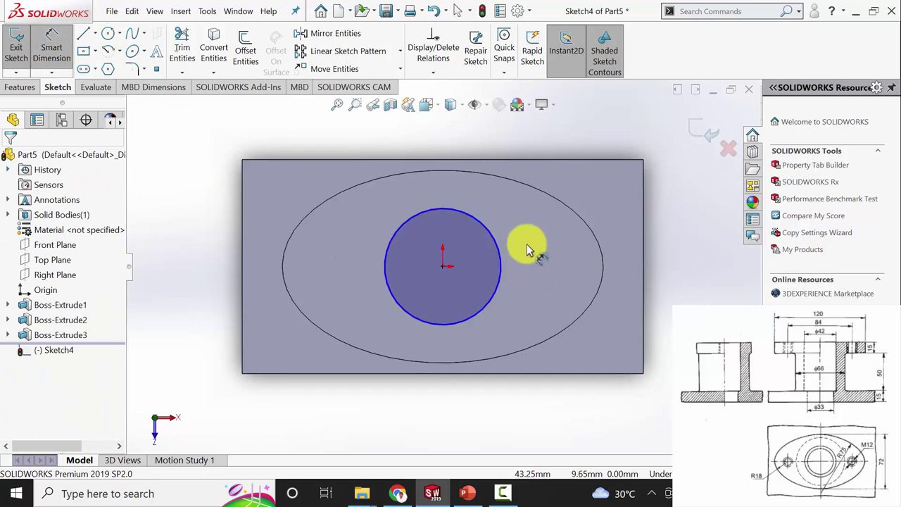
click(527, 259)
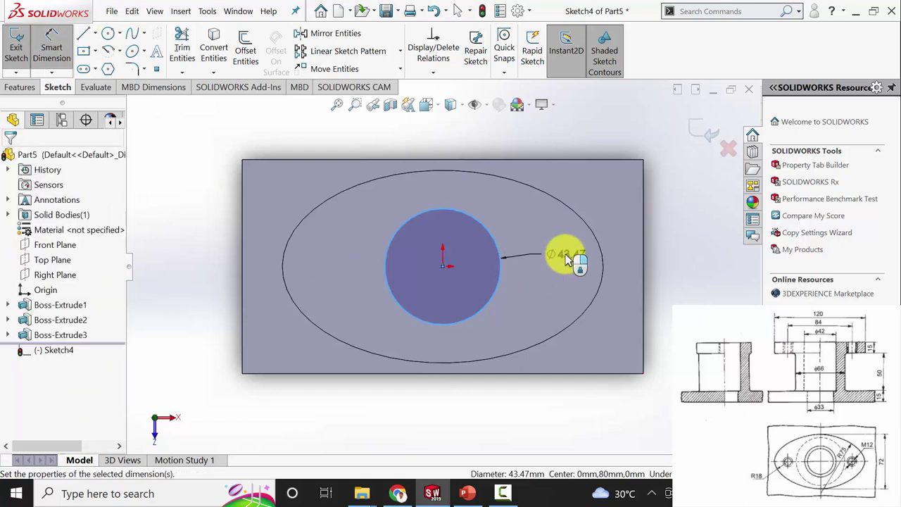
click(566, 259)
text(42)
key(Return)
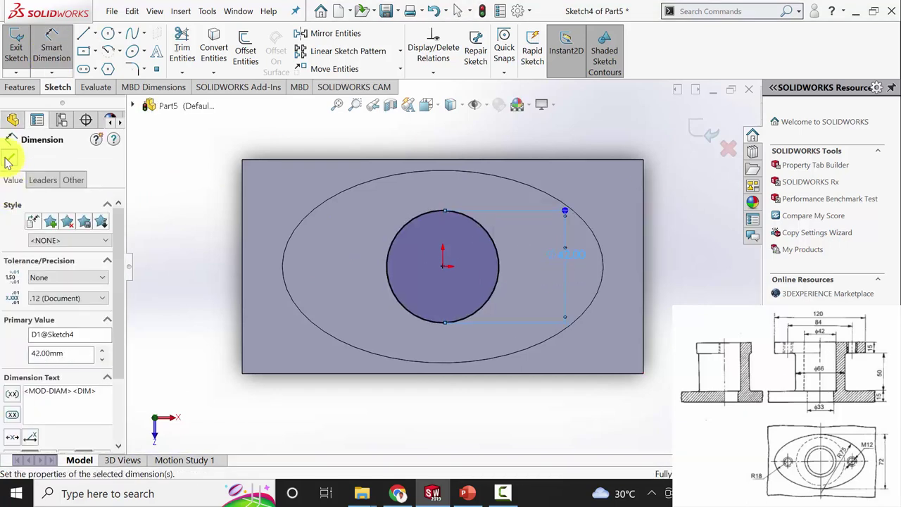
click(9, 160)
Step: Cut the Ø42 circle Up To Surface, stopping at the base plate's top face
click(21, 89)
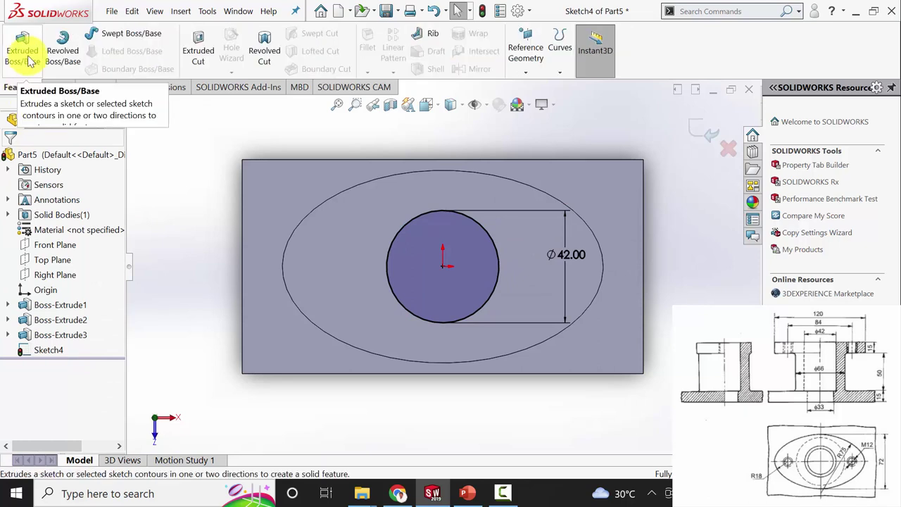
click(25, 56)
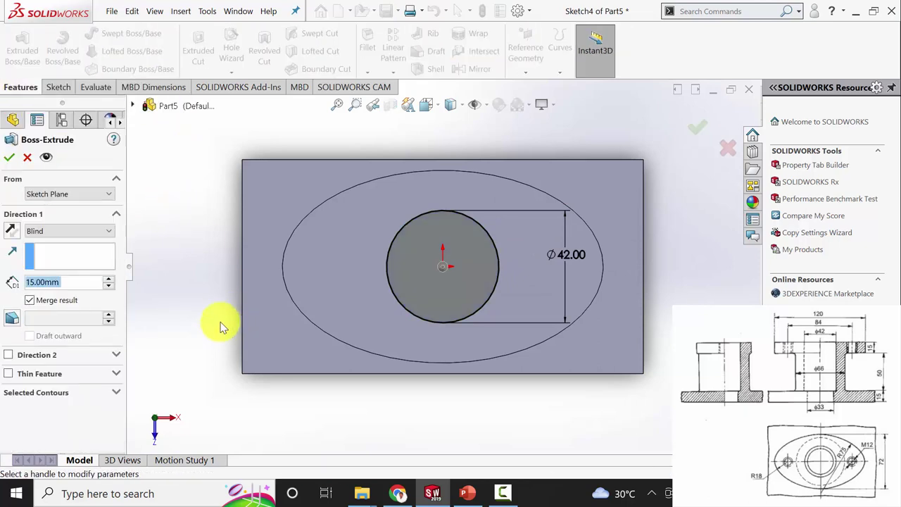
click(26, 158)
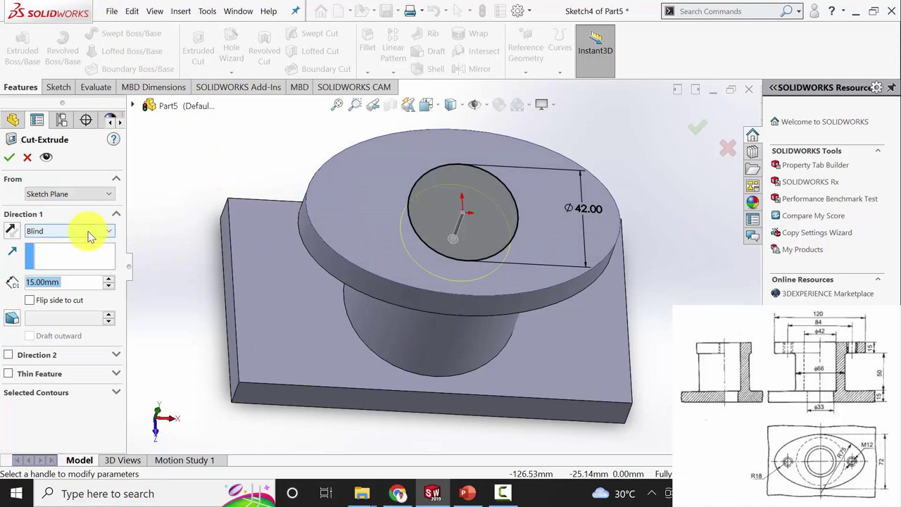
click(90, 233)
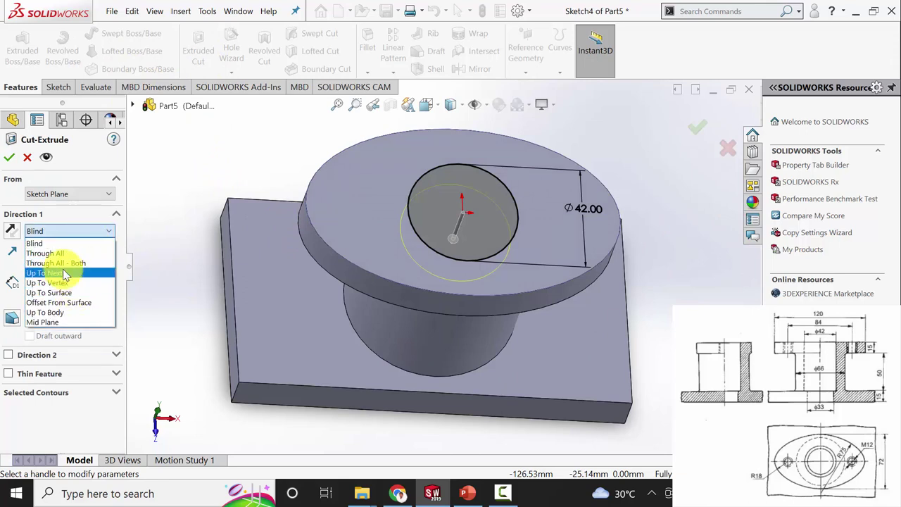
click(60, 293)
click(322, 333)
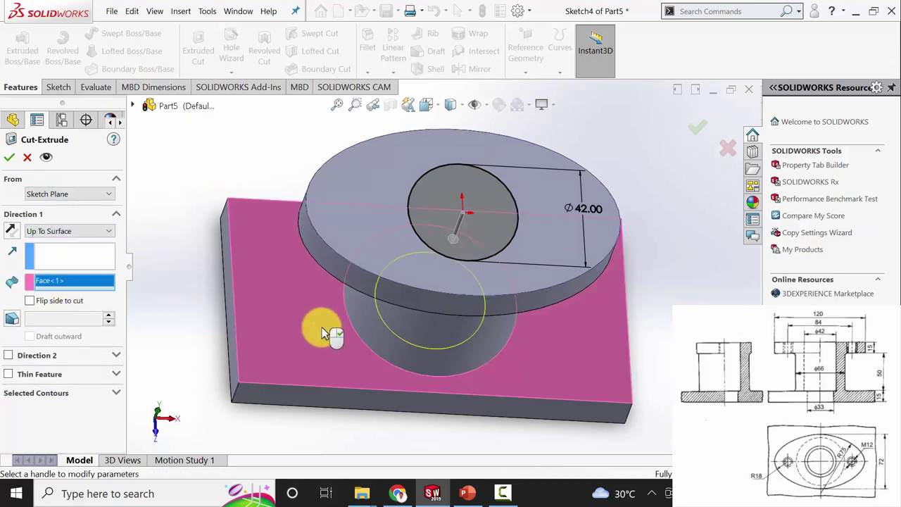
click(8, 159)
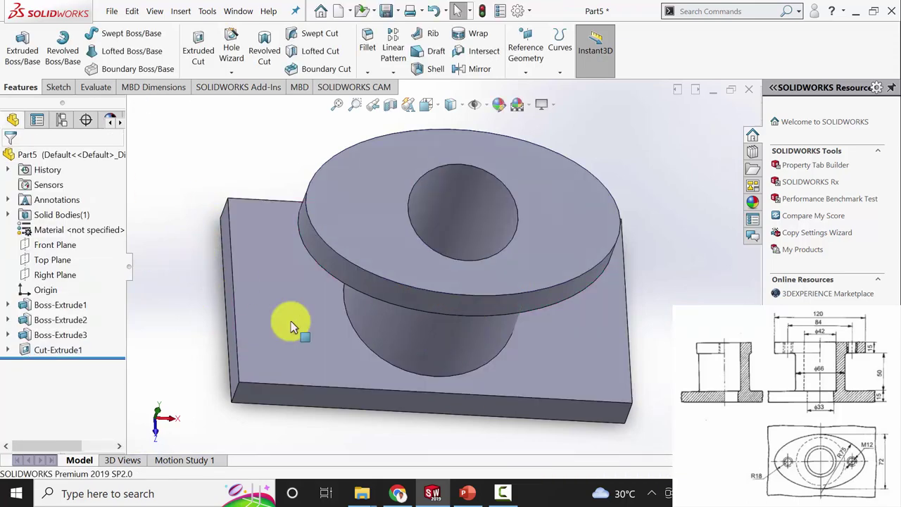
middle_drag(331, 362, 403, 263)
Step: Sketch a 33 mm diameter circle centred on the bore's bottom face
click(443, 257)
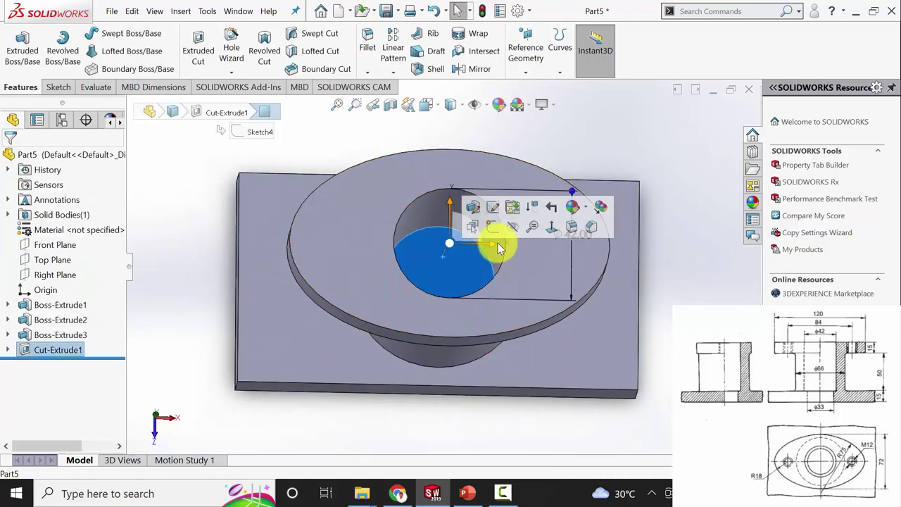
click(490, 226)
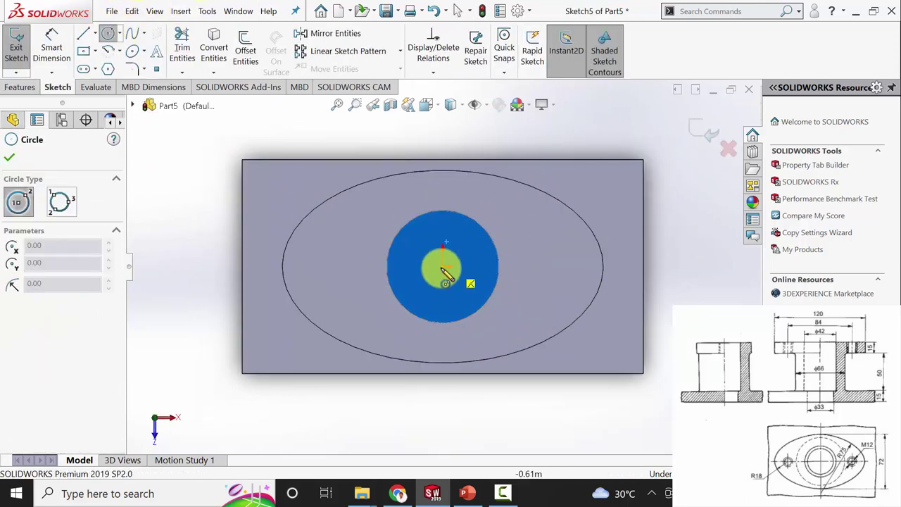
click(443, 266)
click(465, 251)
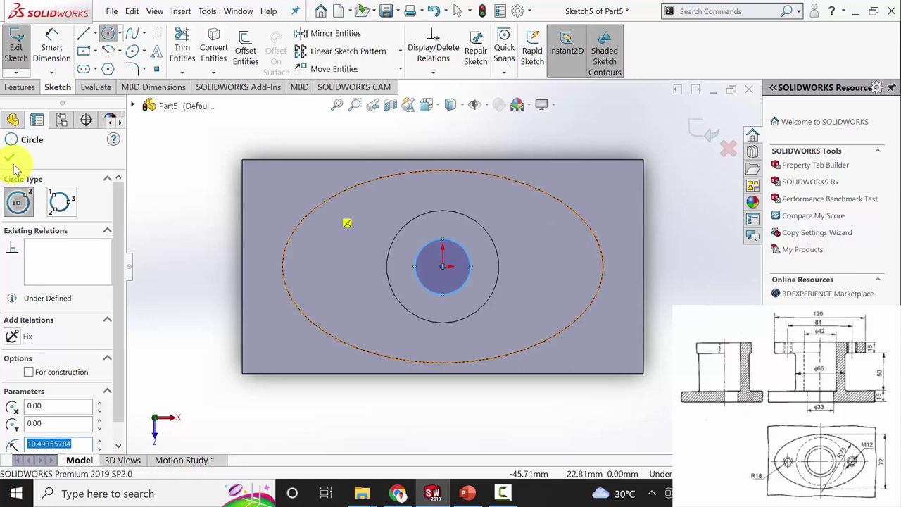
click(43, 55)
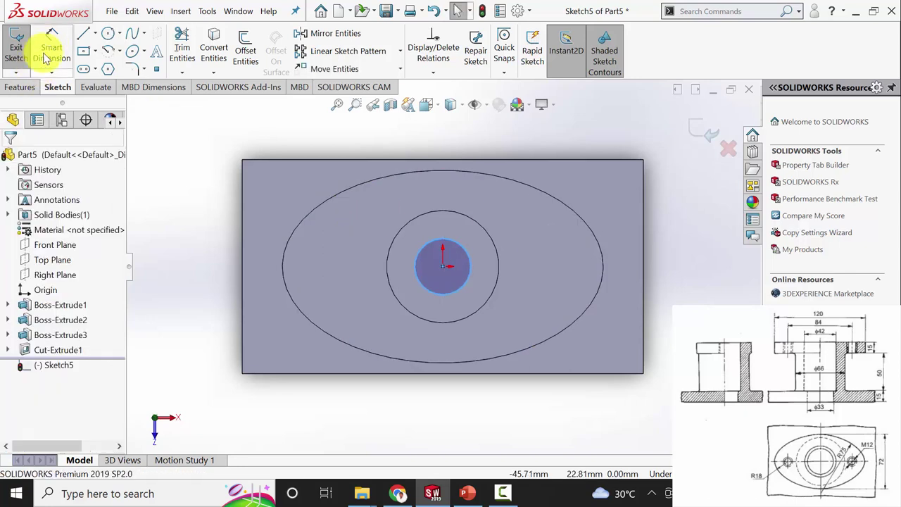
click(474, 276)
click(543, 247)
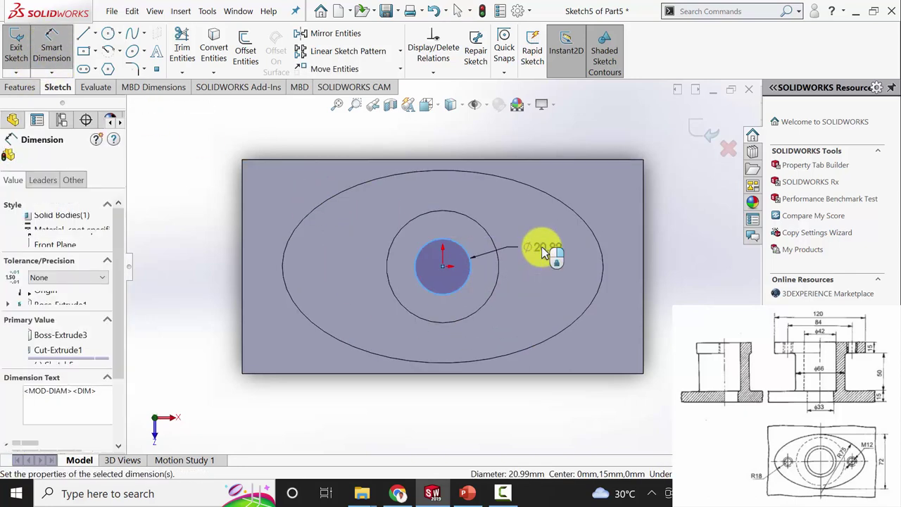
text(33)
key(Return)
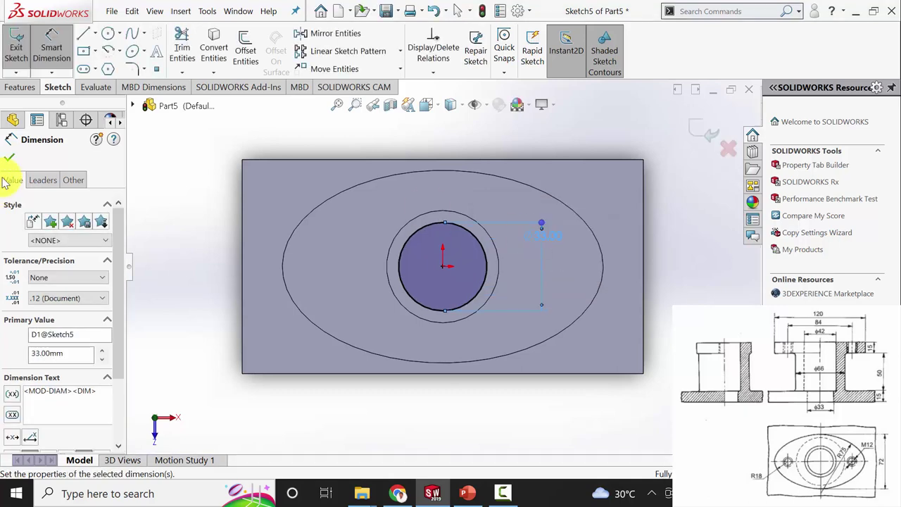
click(10, 162)
Step: Cut the Ø33 circle Up To Surface, ending at the base plate's bottom face
click(19, 86)
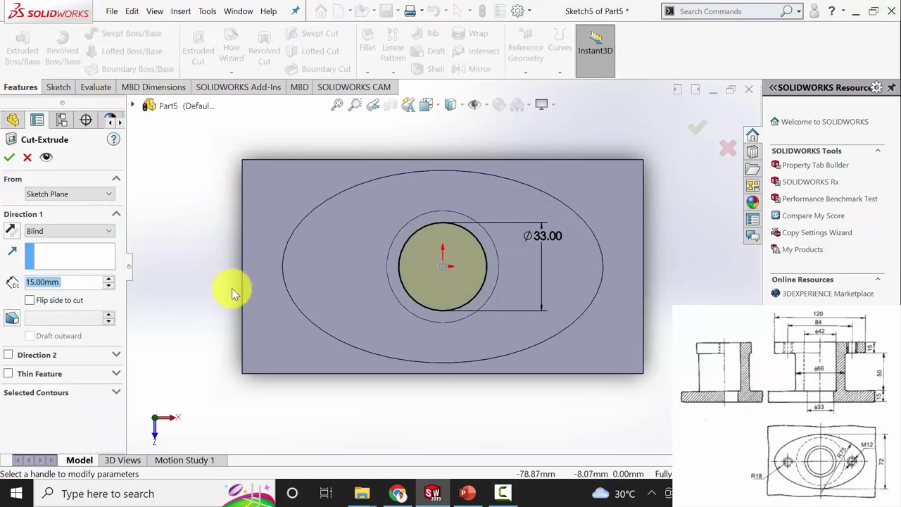
click(48, 238)
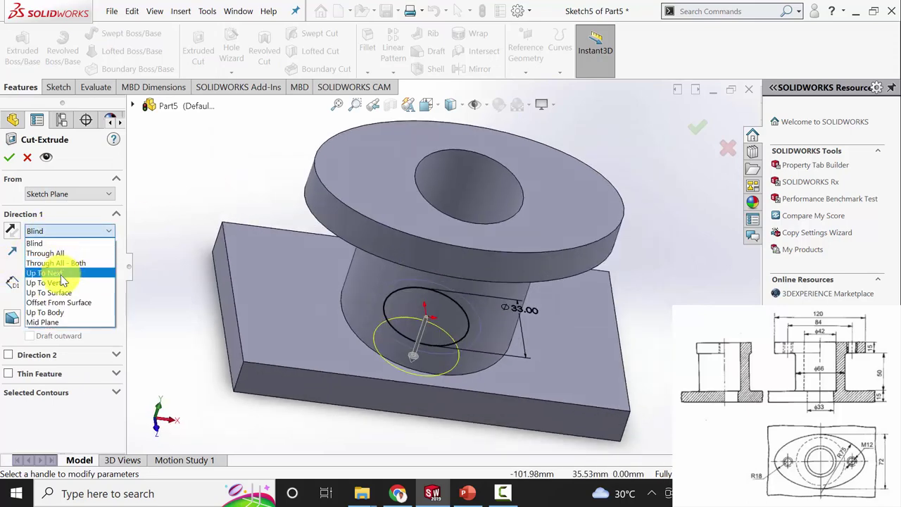
click(75, 272)
middle_drag(191, 328, 199, 178)
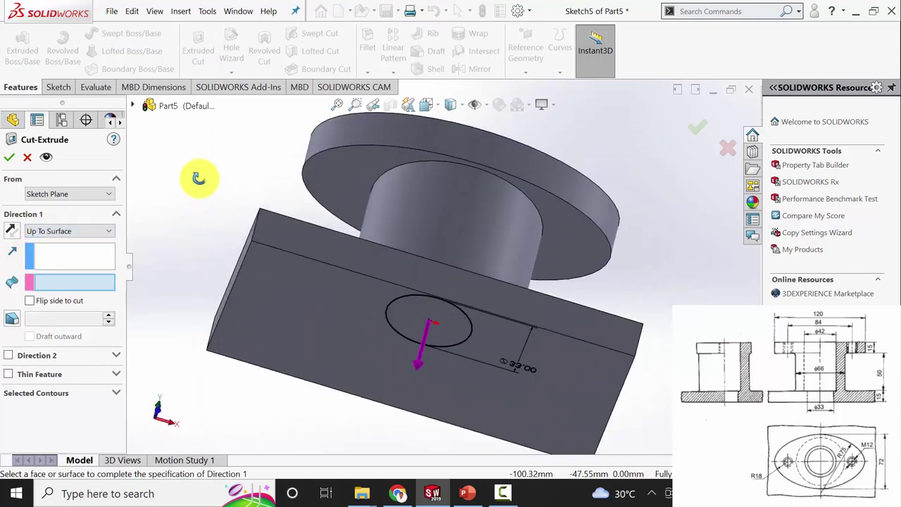
click(305, 311)
key(Return)
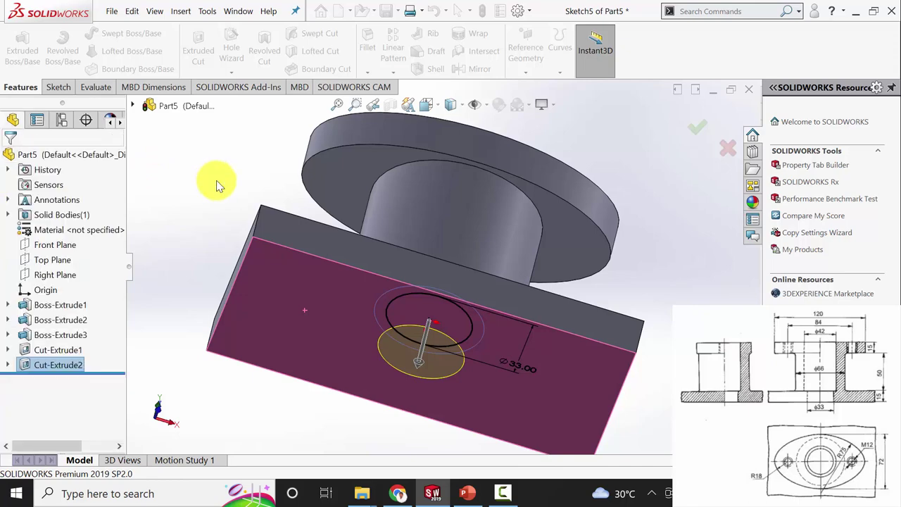
middle_drag(240, 188, 322, 238)
Step: Sketch a 12 mm diameter circle on the boss top, left of the bore
click(338, 177)
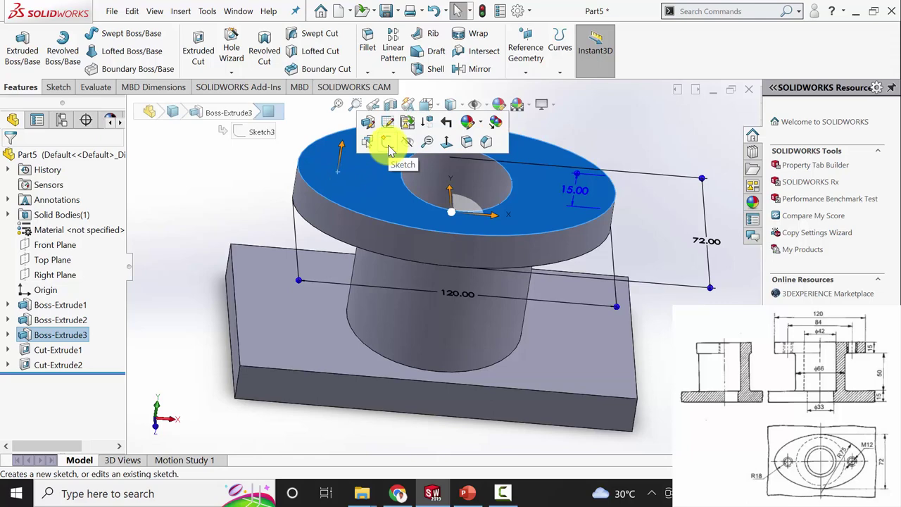
click(388, 145)
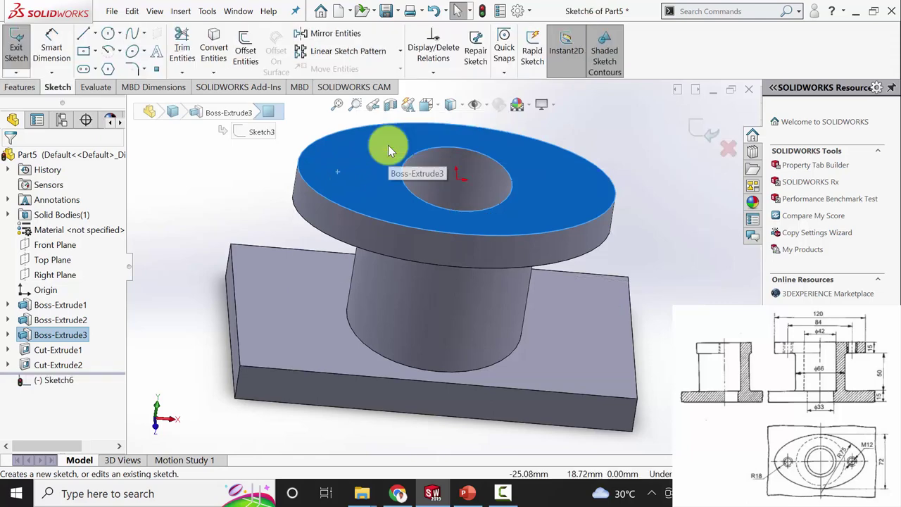
click(108, 36)
click(335, 267)
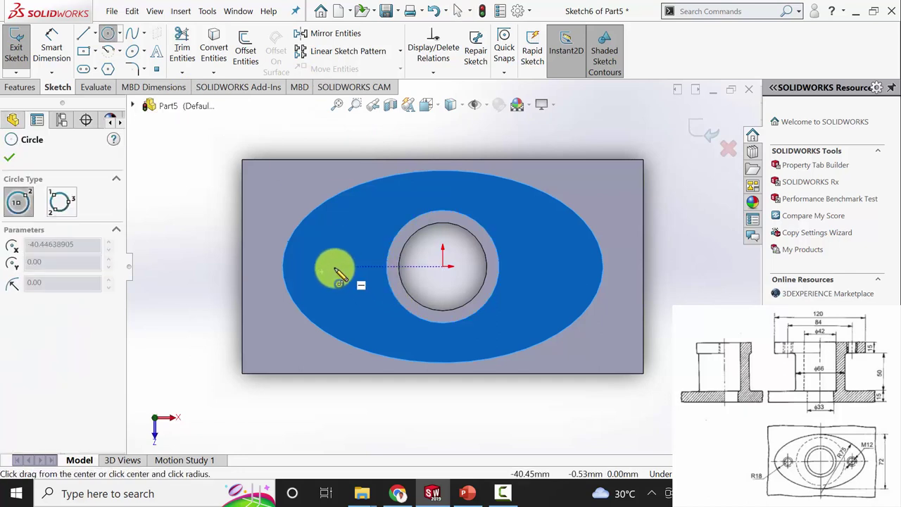
click(352, 281)
click(17, 157)
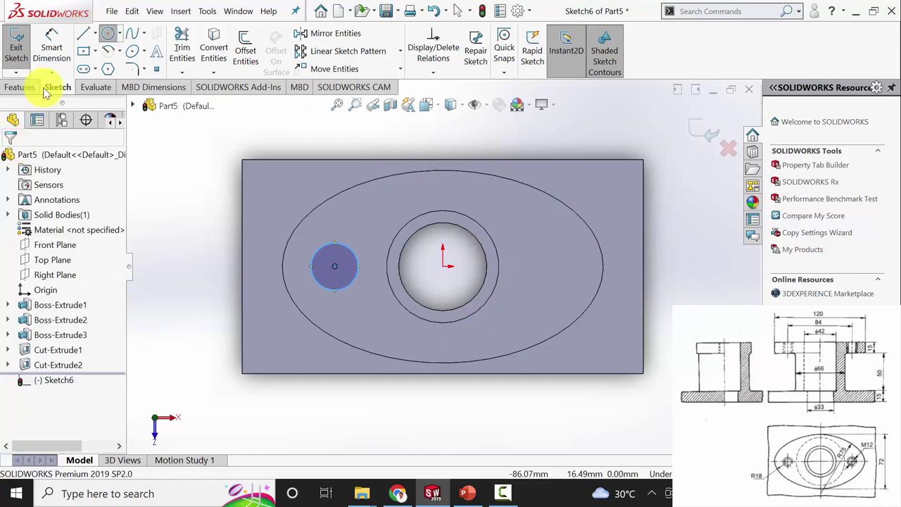
click(52, 48)
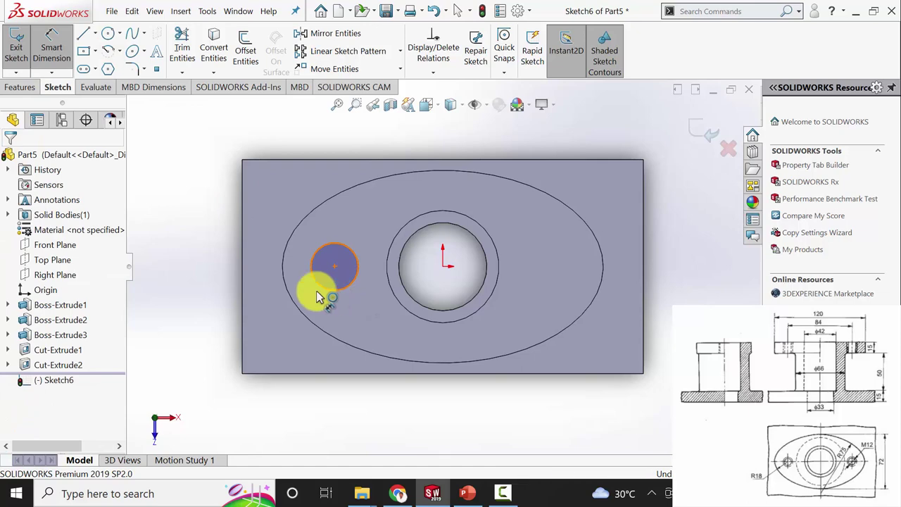
click(324, 289)
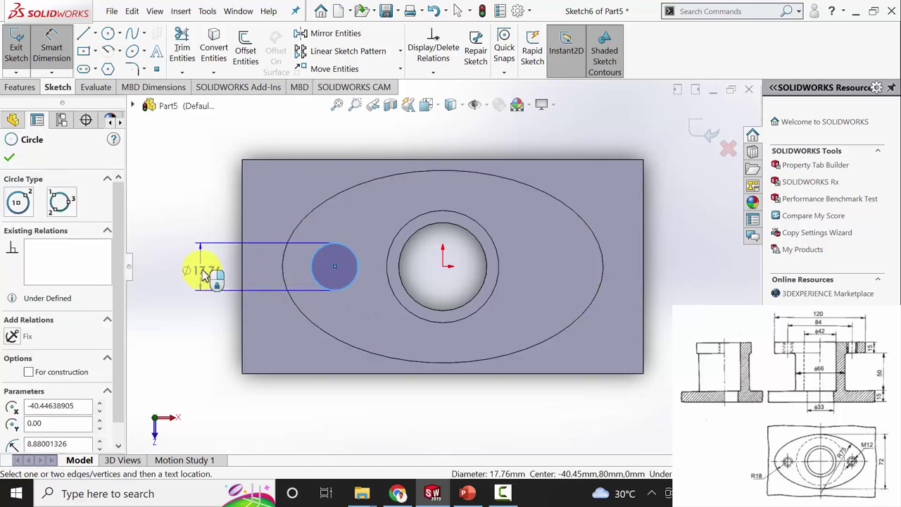
click(204, 274)
text(12)
key(Return)
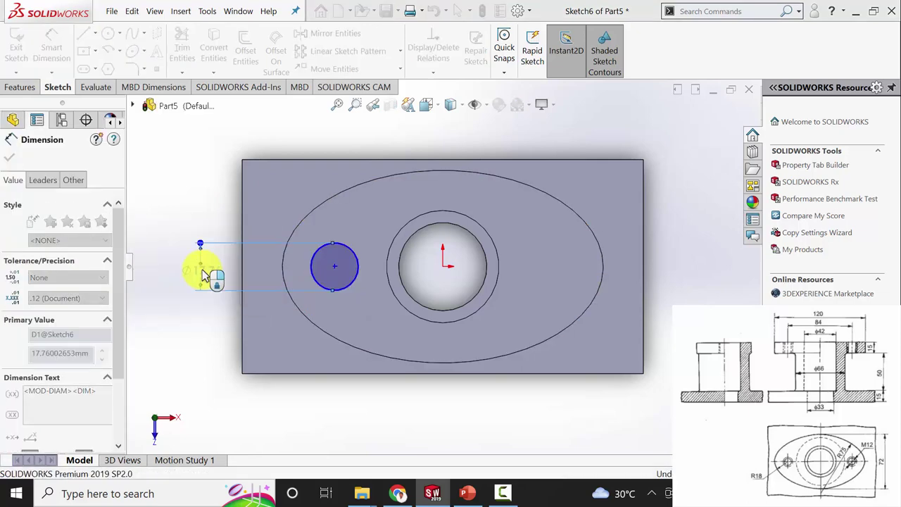
click(9, 161)
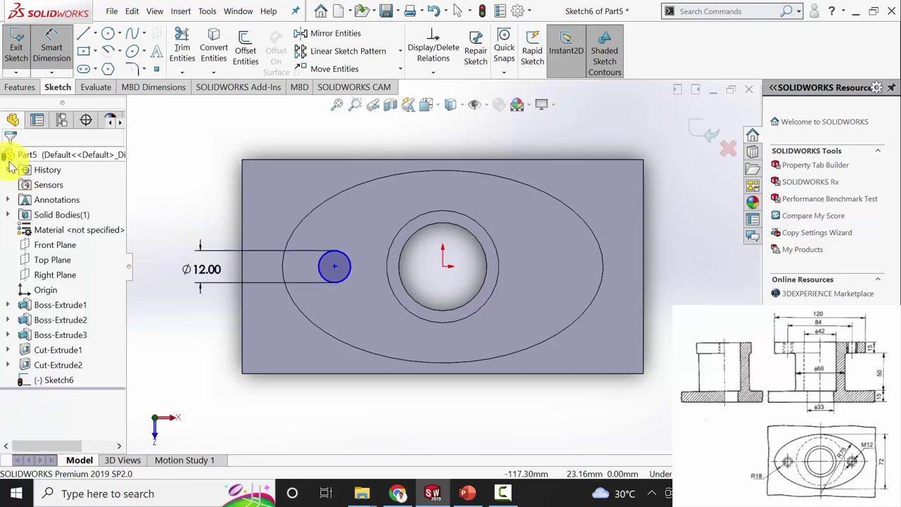
Step: Dimension the circle's centre 42 mm (84/2) from the bore centre
click(62, 69)
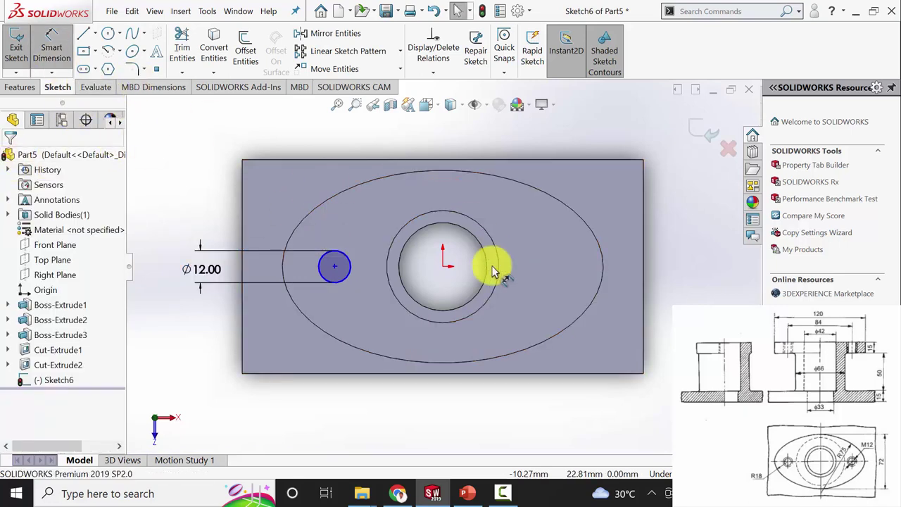
click(443, 268)
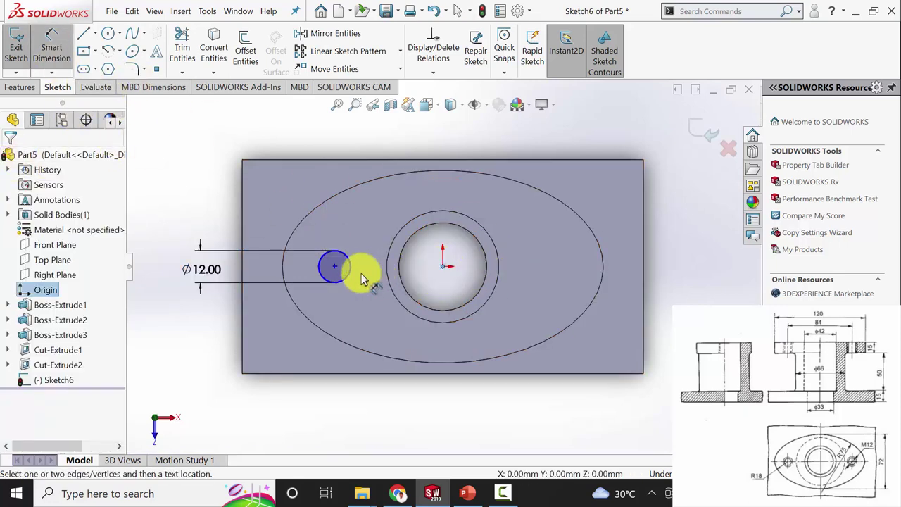
click(335, 266)
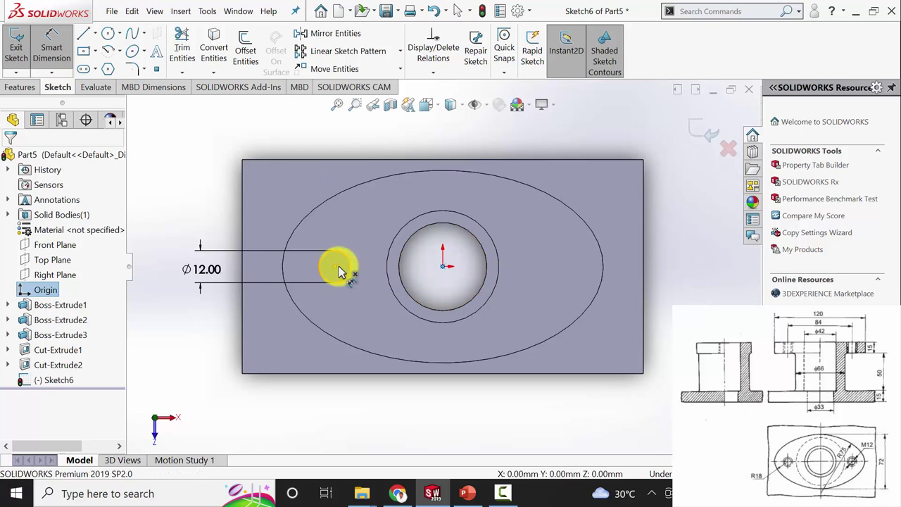
click(396, 323)
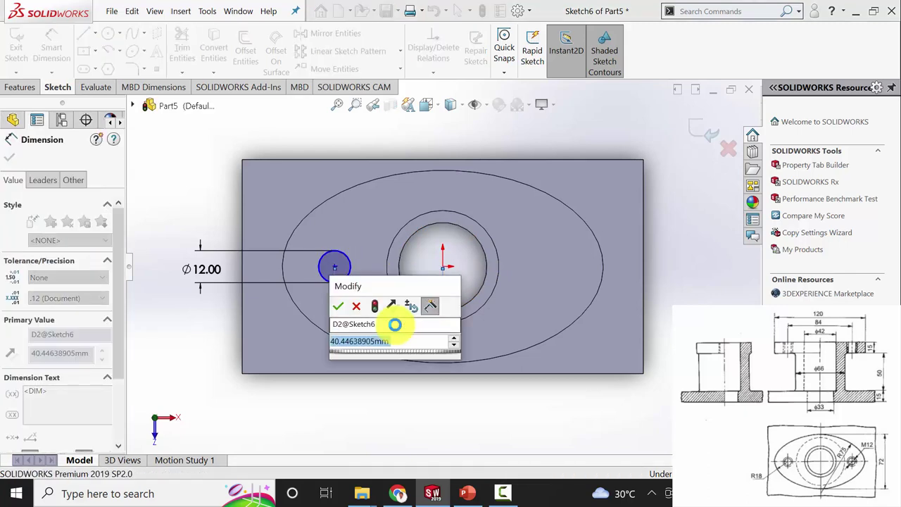
text(84/2)
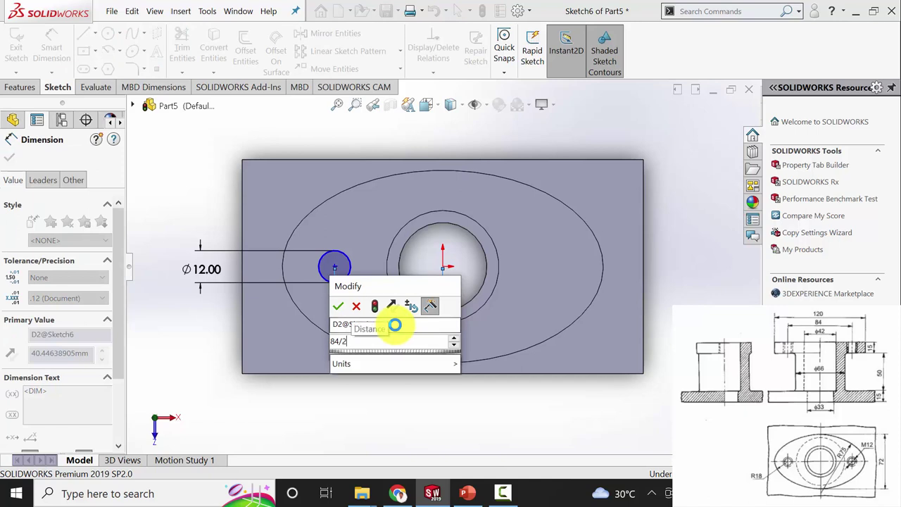
key(Return)
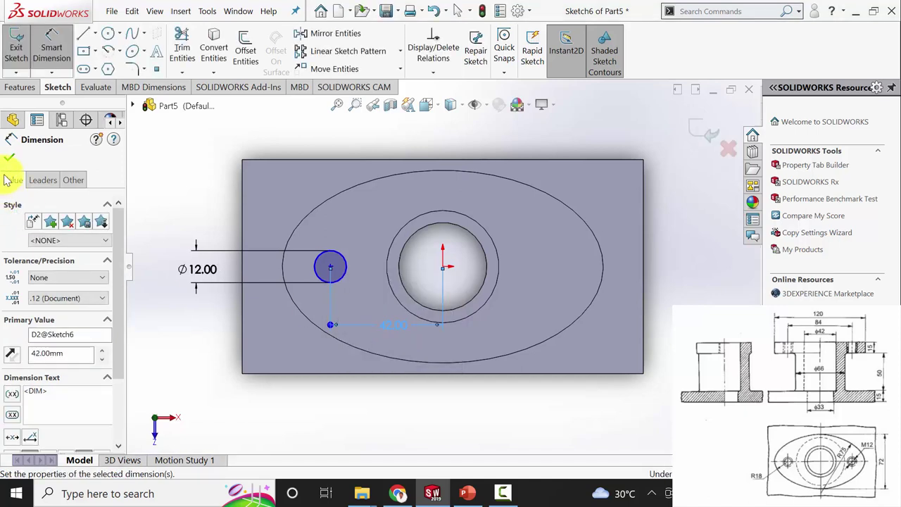
click(9, 157)
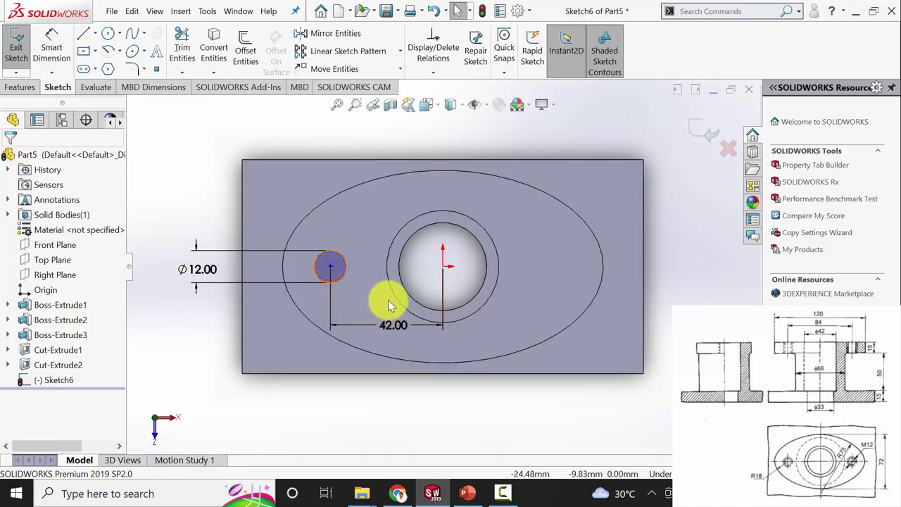
Step: Add a Horizontal relation between the circle centre and the origin
click(331, 267)
ctrl+click(443, 269)
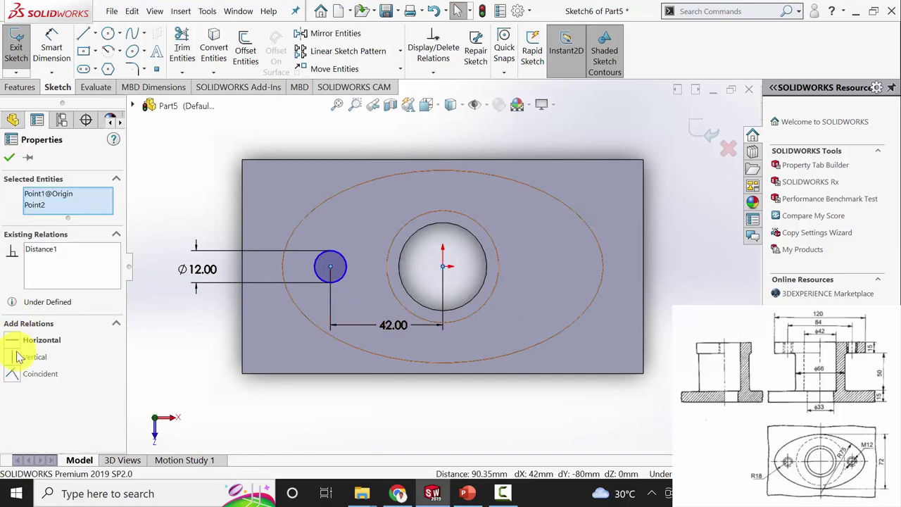
click(21, 340)
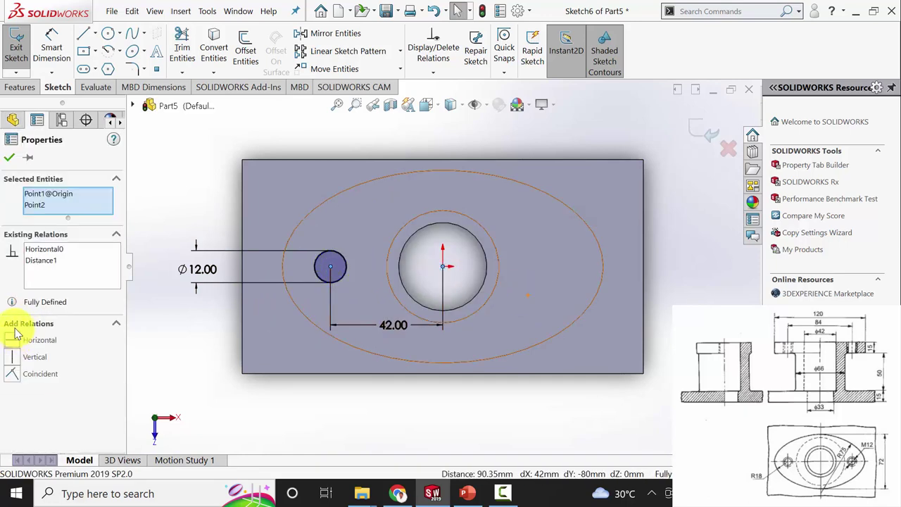
click(10, 159)
Step: Cut the Ø12 mm circle Up To Surface at the flange's underside, forming a bolt hole
click(21, 87)
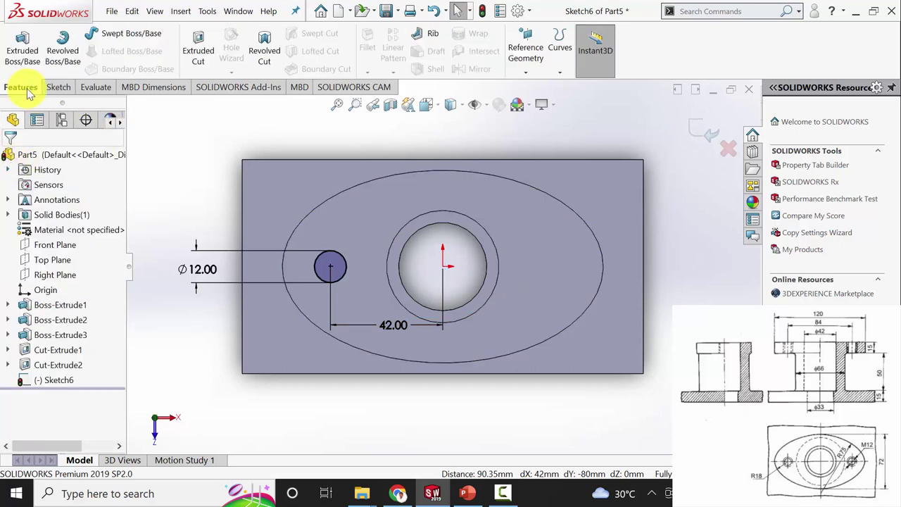
click(198, 51)
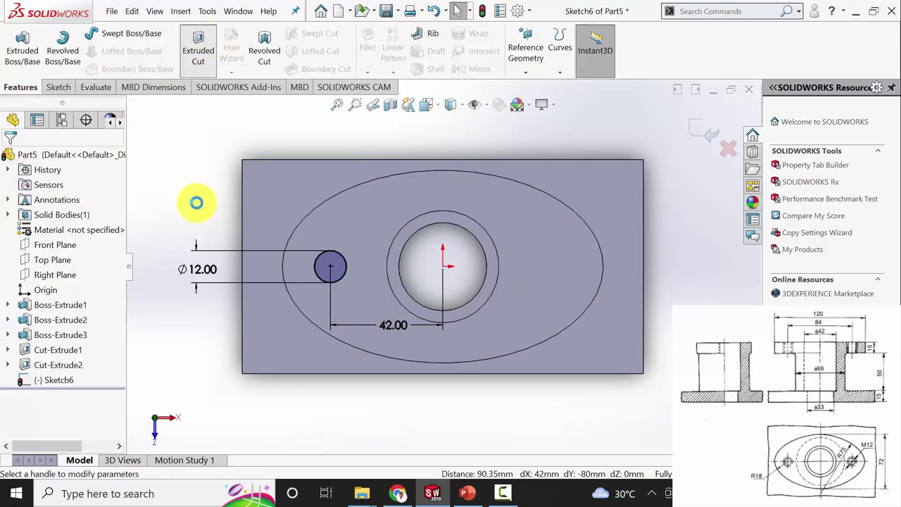
click(67, 231)
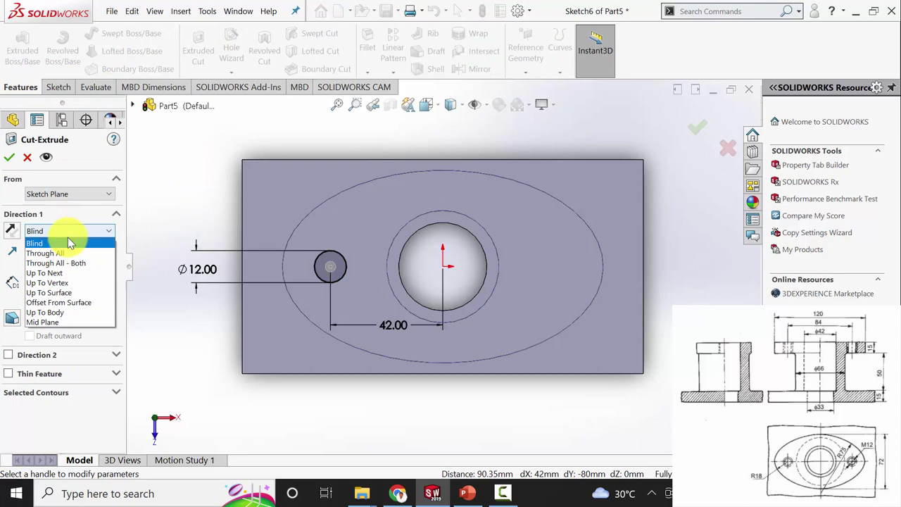
click(66, 286)
middle_drag(212, 272, 318, 193)
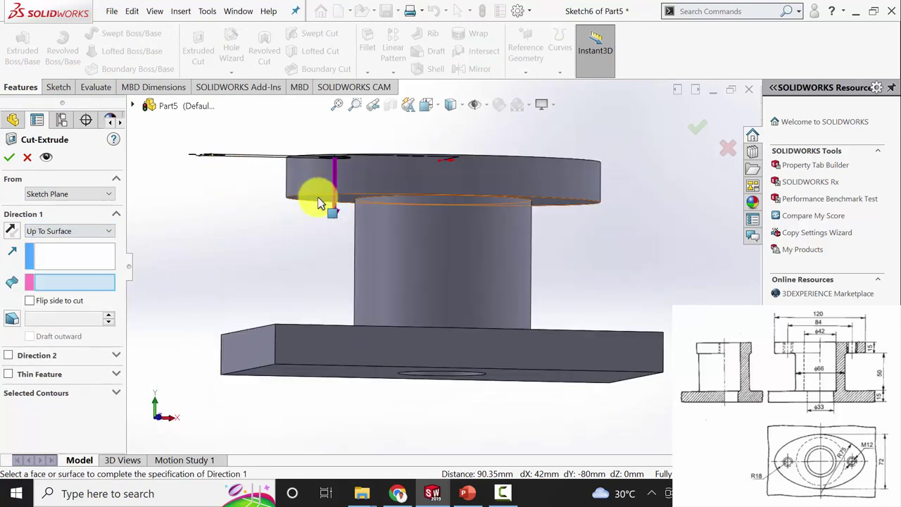
click(318, 192)
click(9, 159)
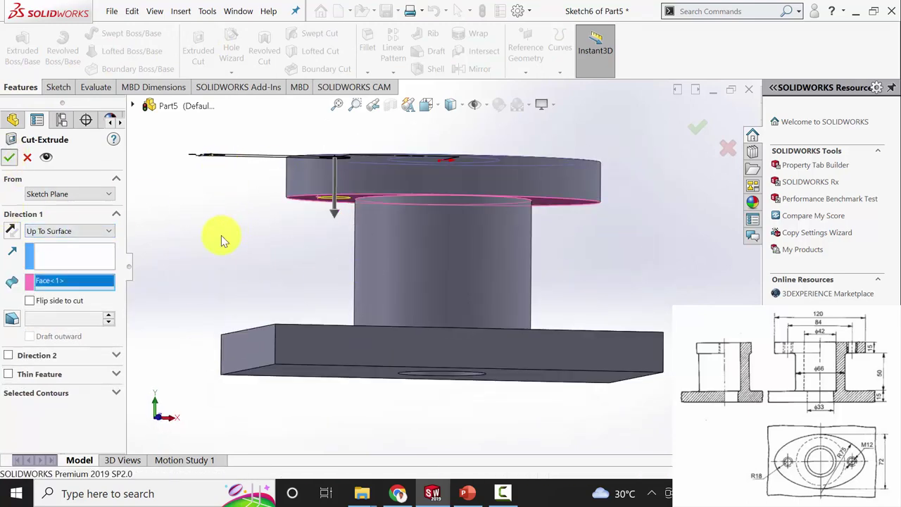
middle_drag(276, 259, 282, 328)
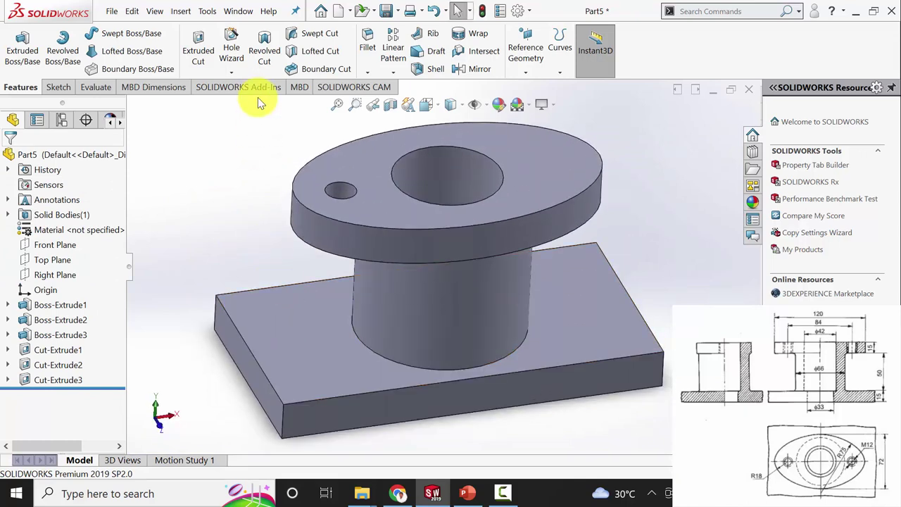
click(232, 74)
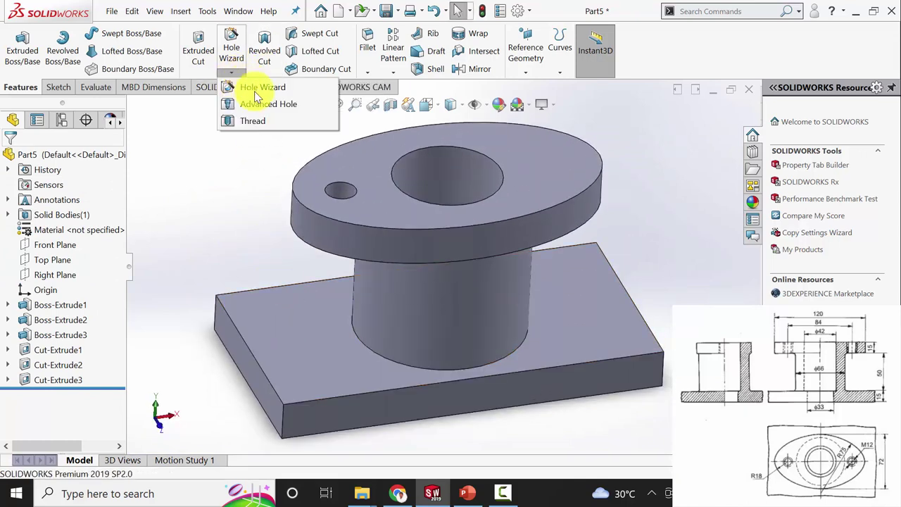
Step: Start a thread on the small hole's edge, running from the flange top to its underside
click(262, 118)
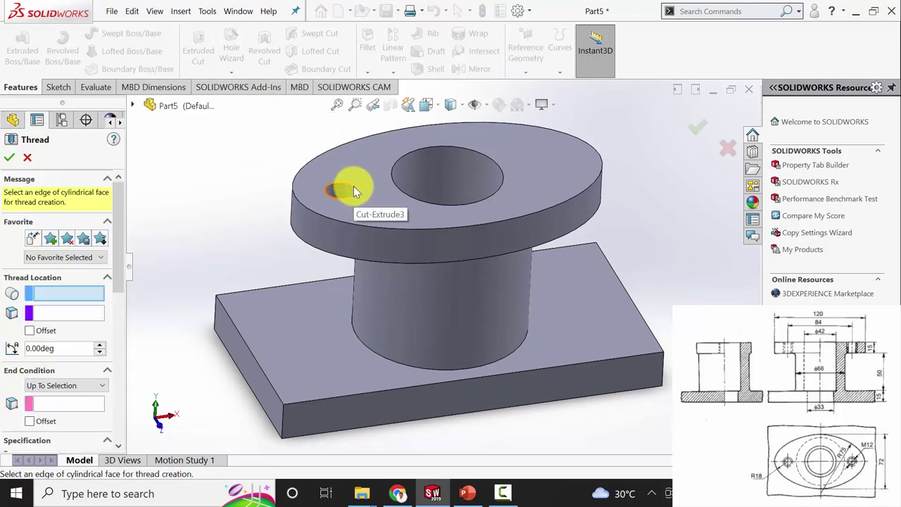
click(353, 188)
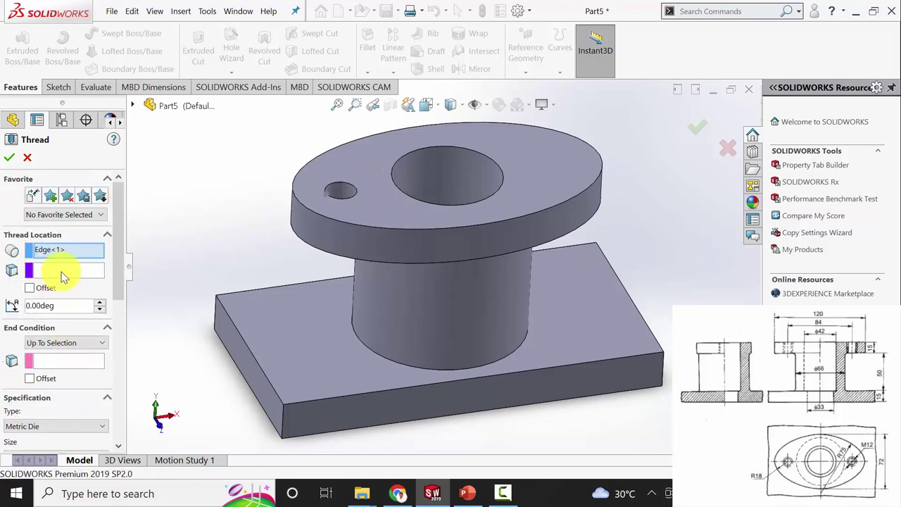
click(340, 162)
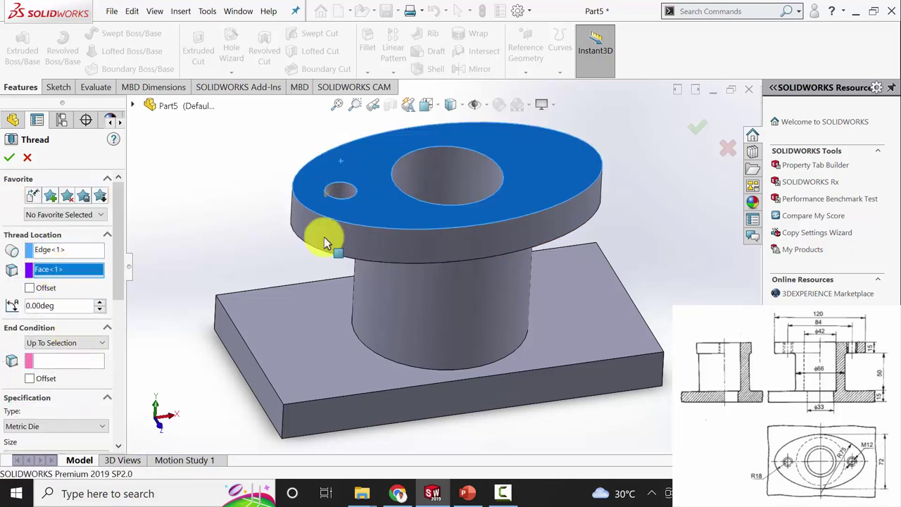
middle_drag(273, 277, 280, 169)
click(73, 362)
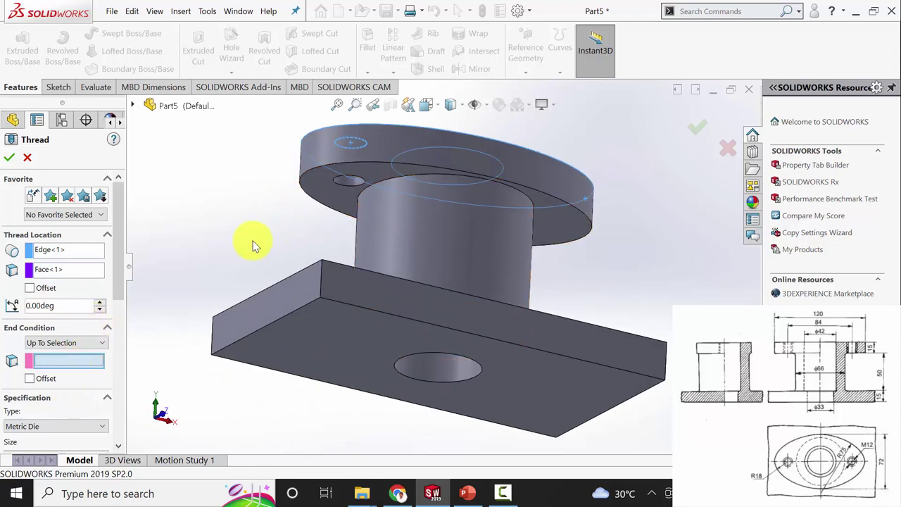
click(311, 196)
middle_drag(246, 205, 255, 295)
Step: Make the M12x1.5 thread extruded, trimmed flush with both flange faces, and confirm it
drag(121, 252, 123, 332)
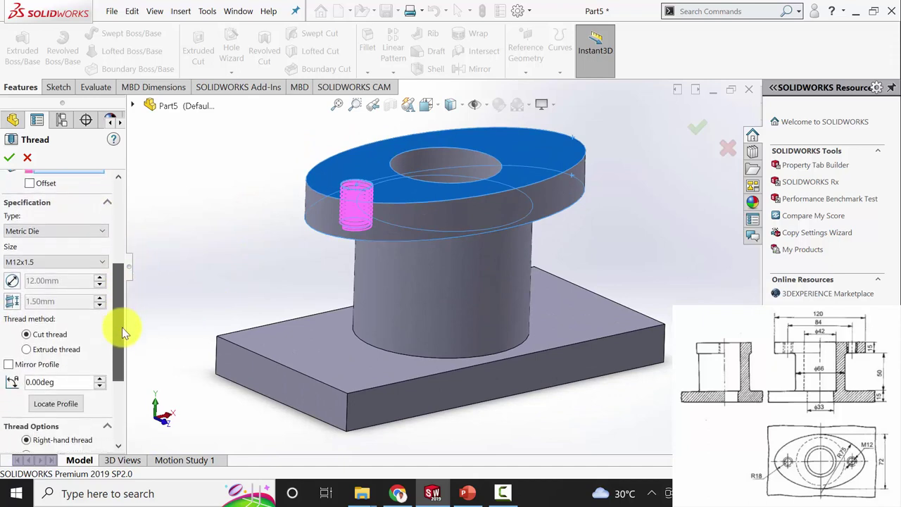
click(28, 349)
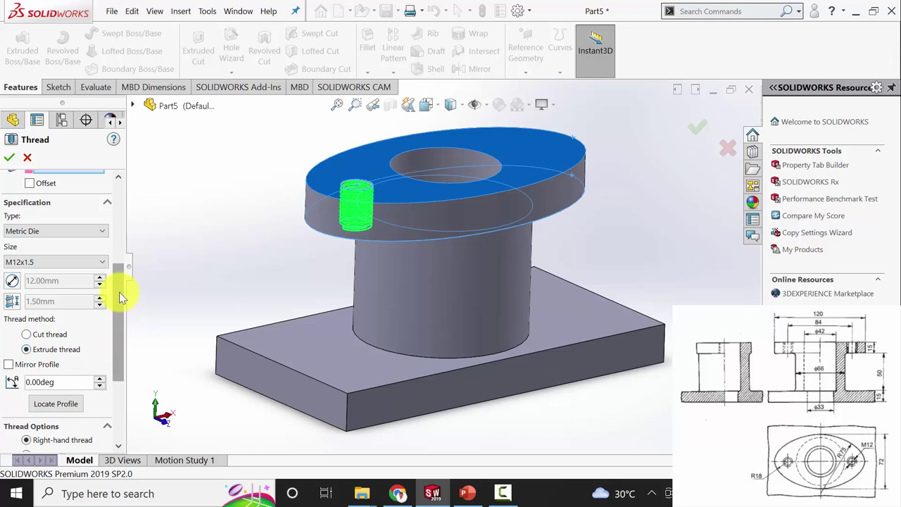
drag(119, 293, 120, 356)
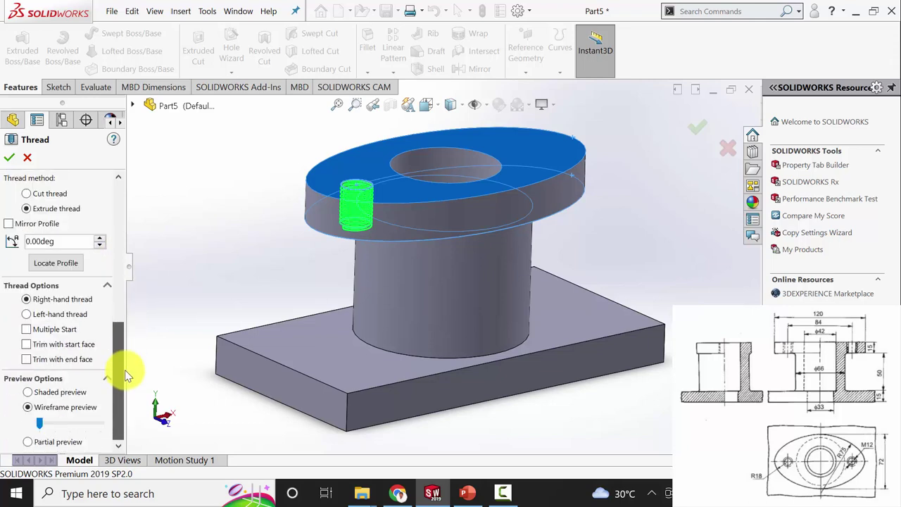
click(28, 361)
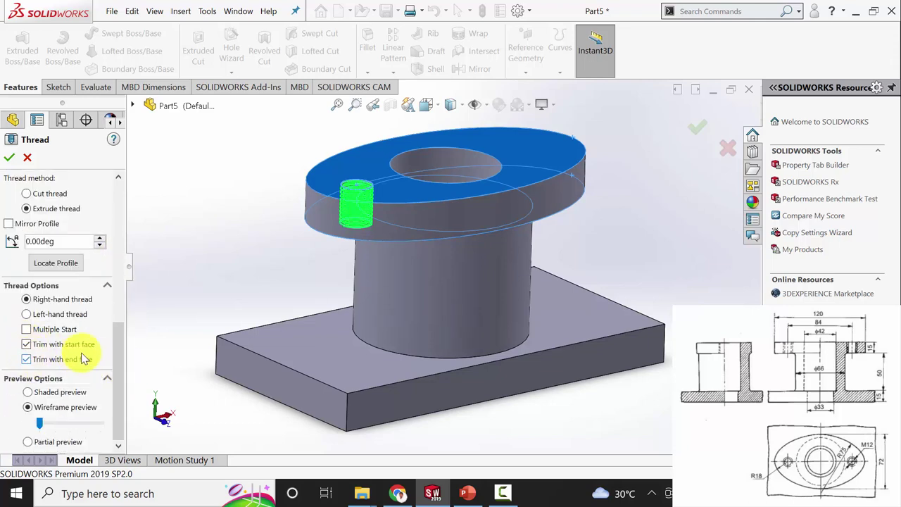
click(10, 159)
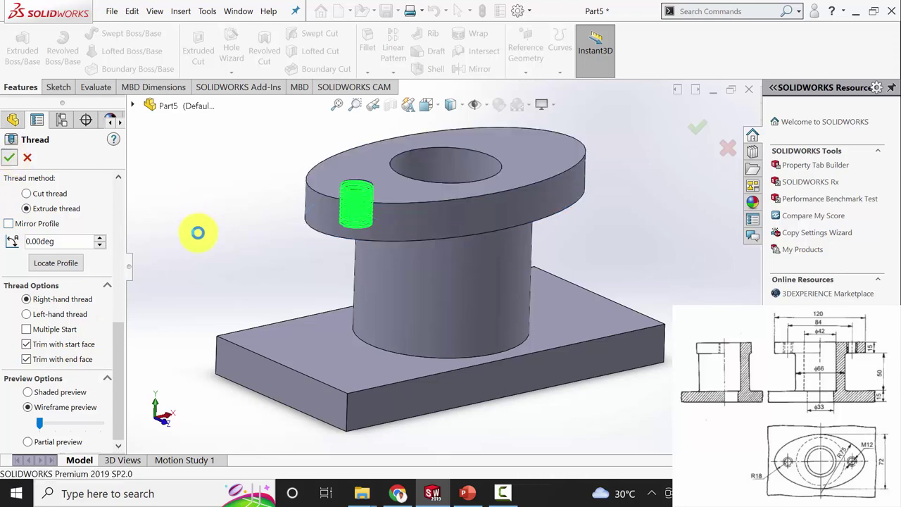
middle_drag(266, 260, 275, 288)
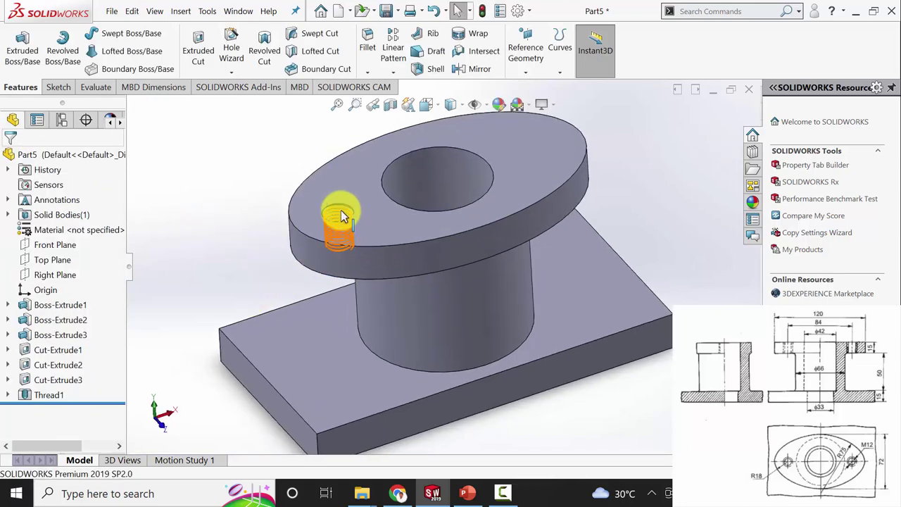
Step: Mirror Cut-Extrude3 and Thread1 about the Right Plane
click(479, 70)
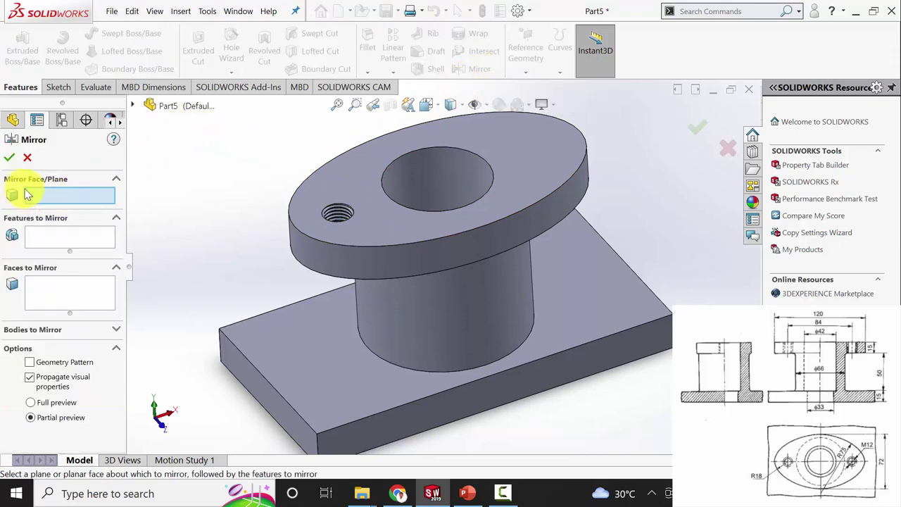
click(133, 105)
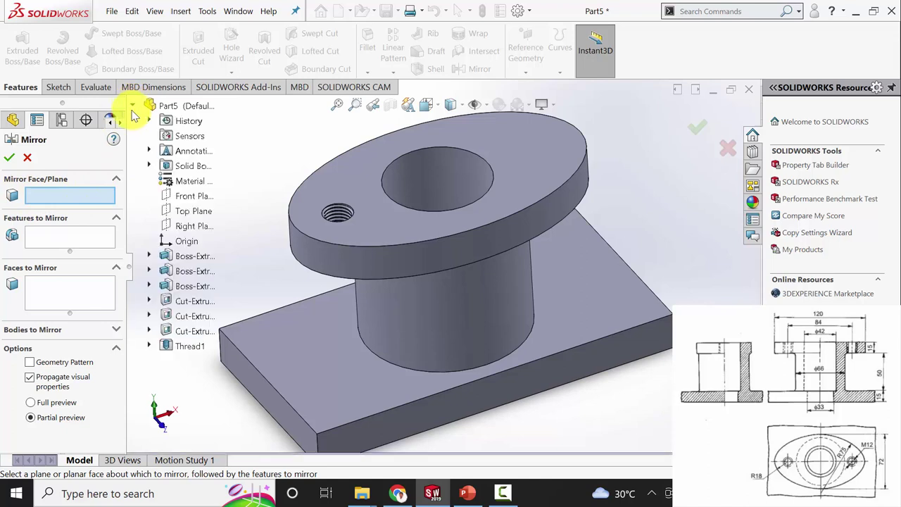
click(196, 227)
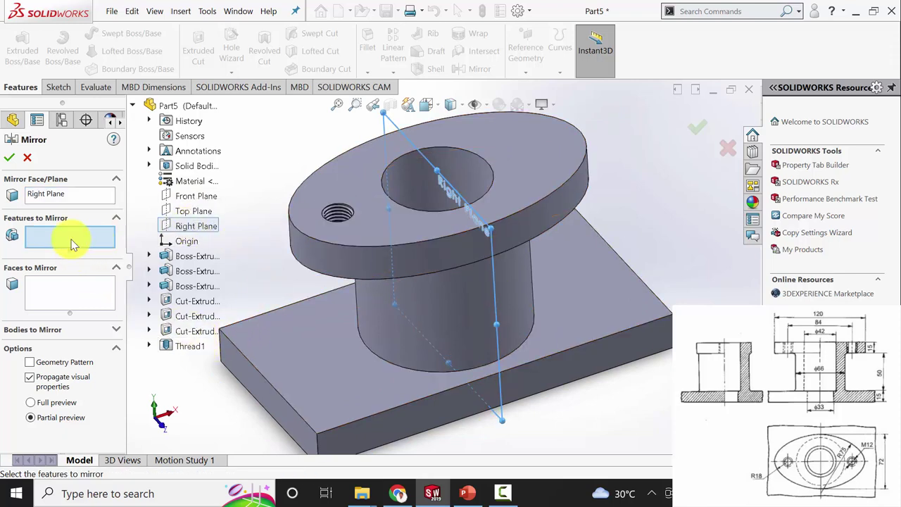
click(187, 332)
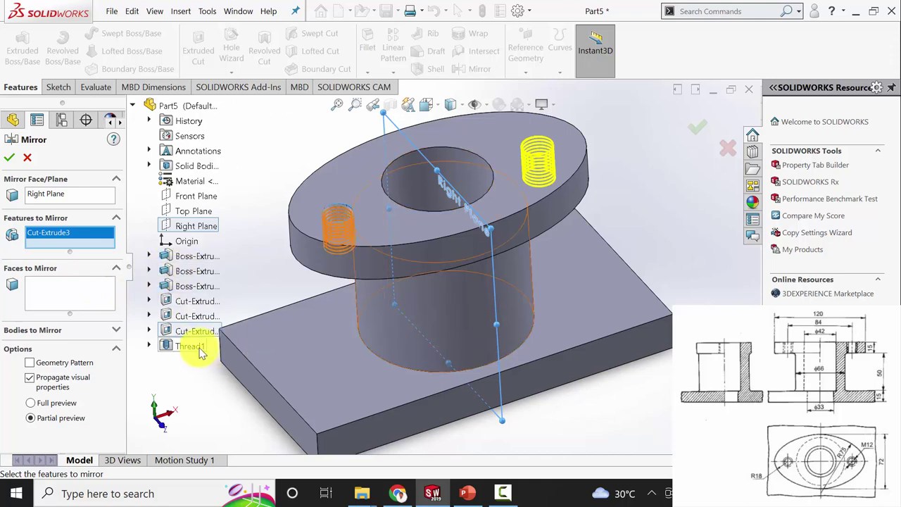
click(192, 349)
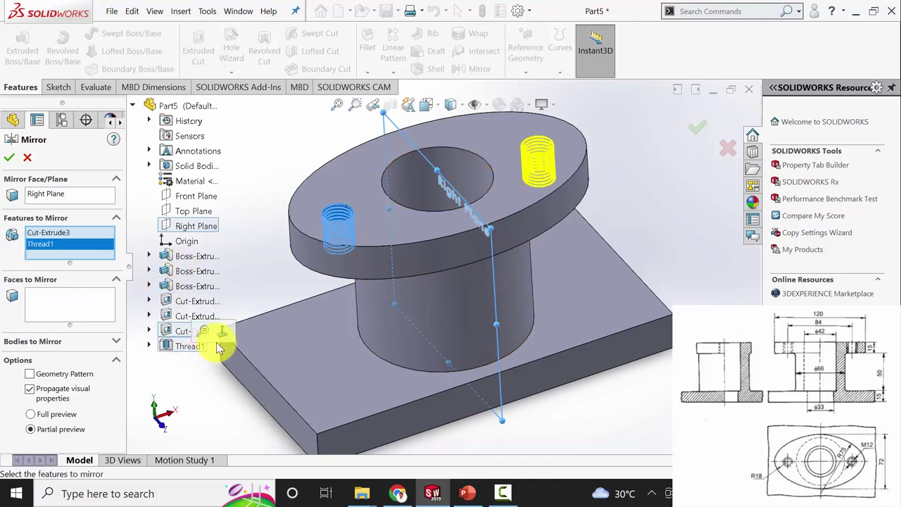
click(10, 159)
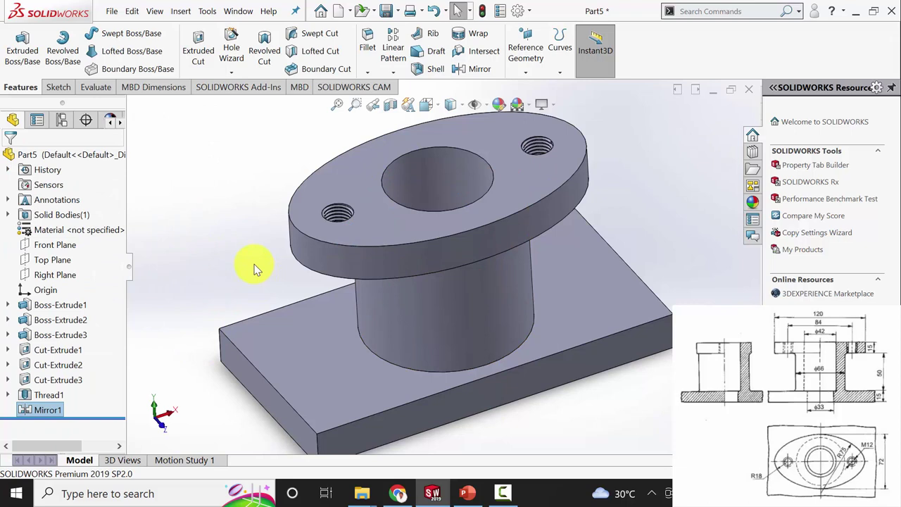
middle_drag(283, 280, 307, 264)
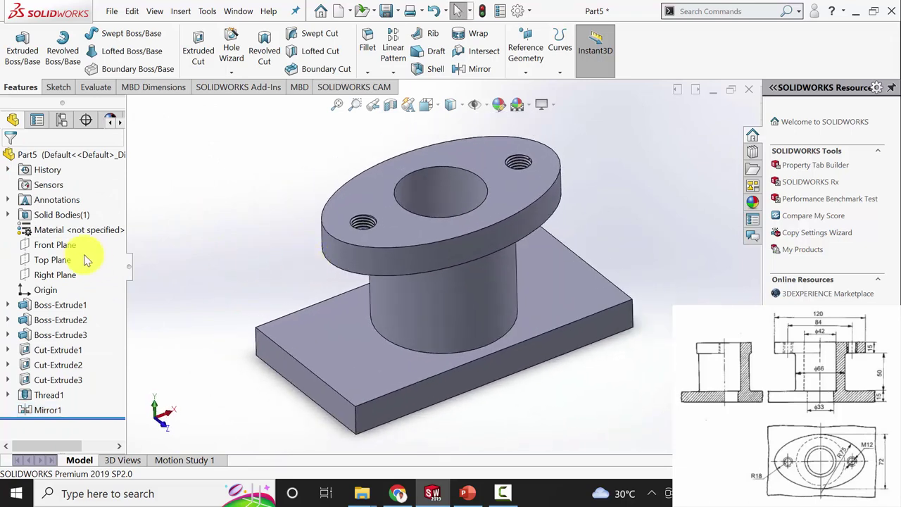
Step: Assign Gray Cast Iron from the SOLIDWORKS Iron materials to the part
right_click(74, 232)
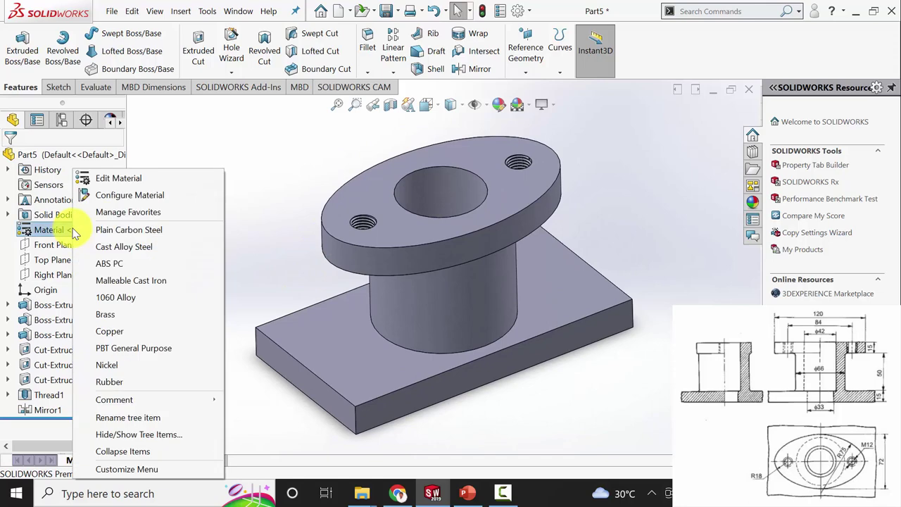
click(111, 181)
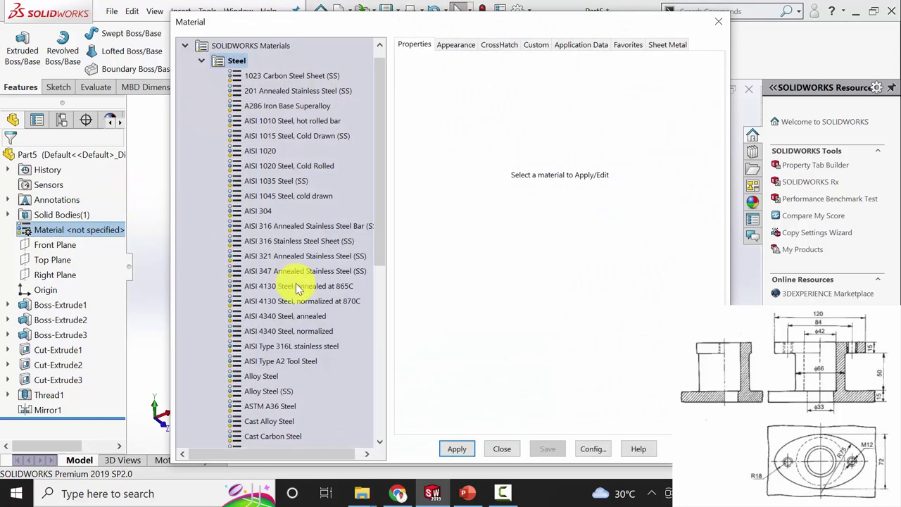
click(202, 61)
click(202, 90)
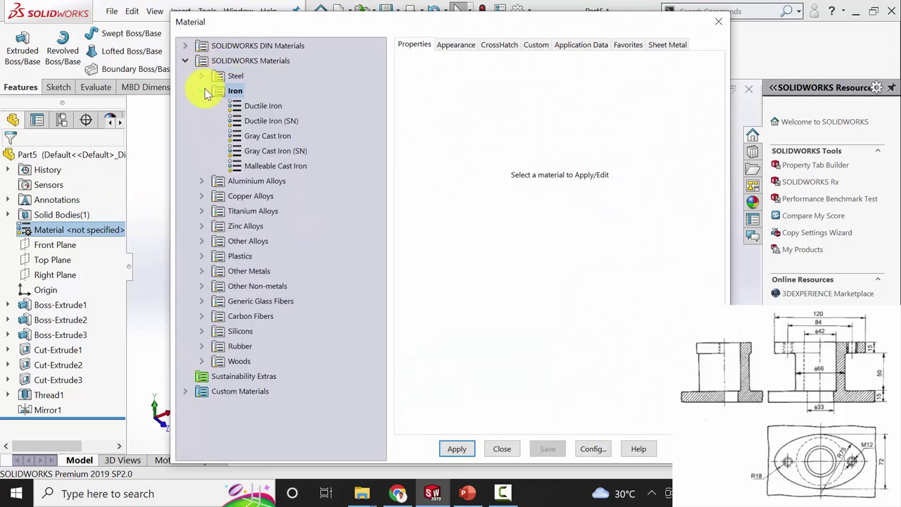
click(269, 137)
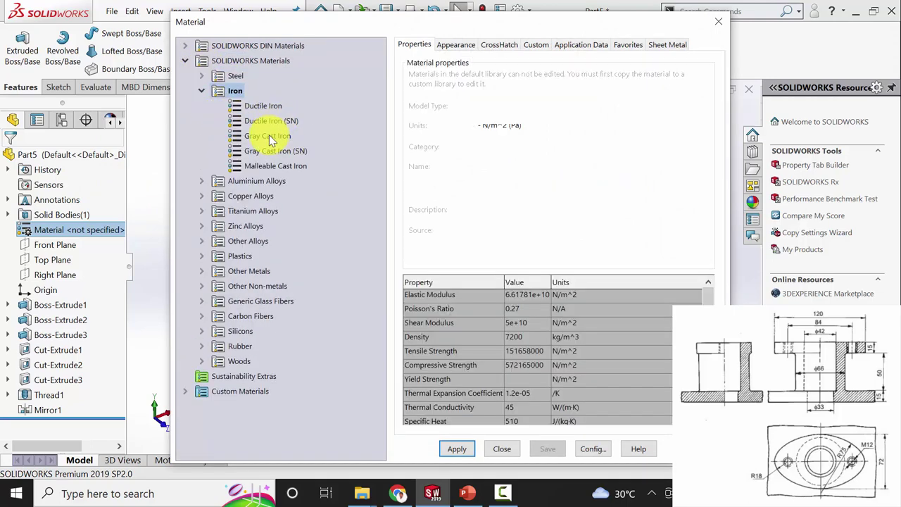
click(458, 449)
click(501, 449)
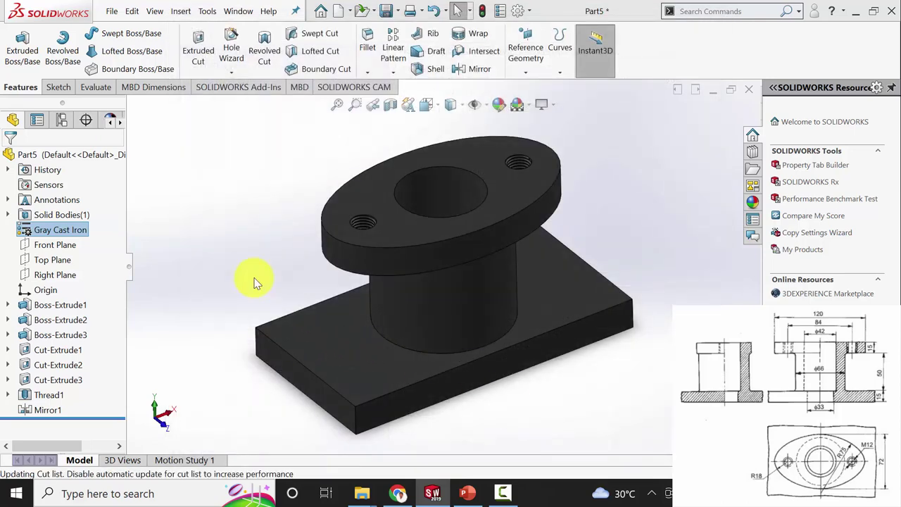
Step: Start Save As and open the New folder inside Stuffing box as the save location
click(112, 12)
click(151, 182)
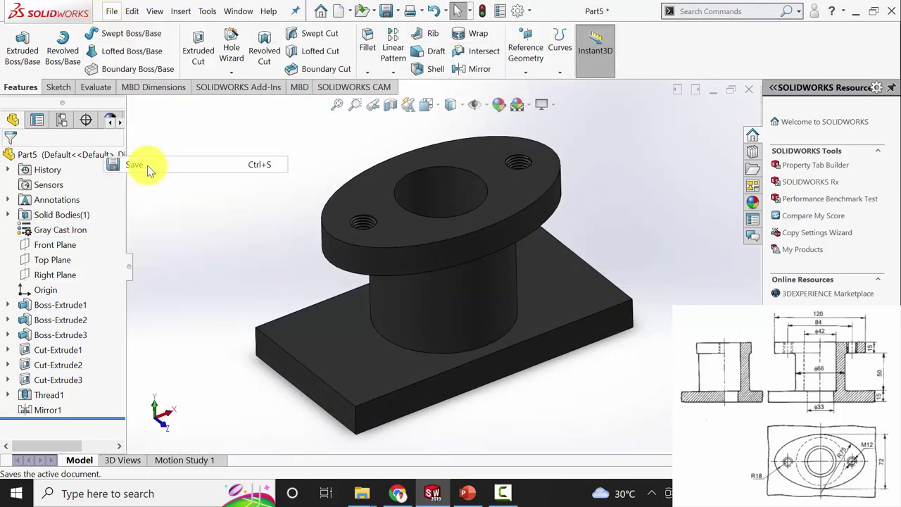
double_click(459, 145)
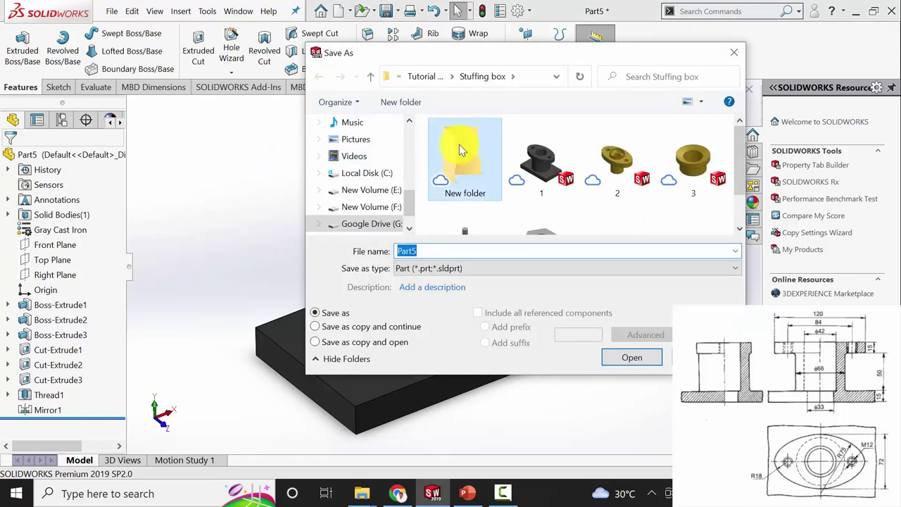
Step: Save the part with the file name '1'
click(438, 252)
text(1)
key(Return)
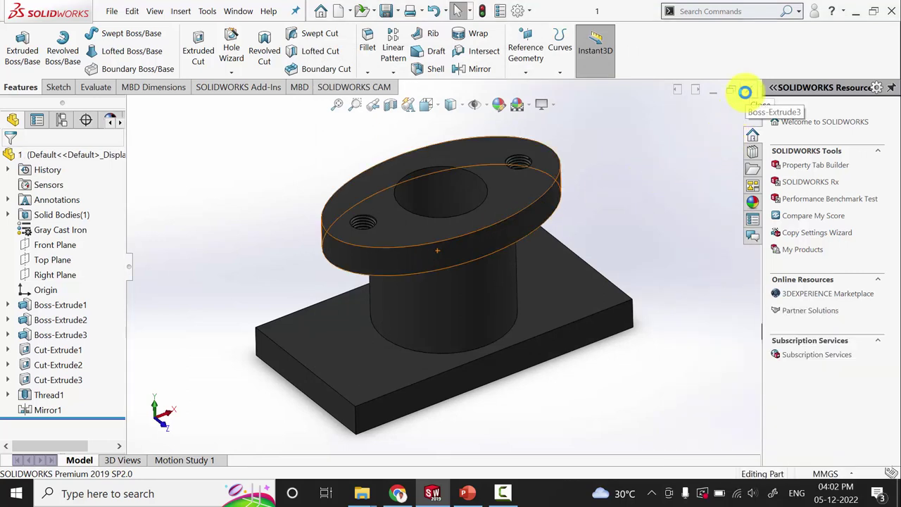
Step: Close the saved part and create a new blank part
click(748, 91)
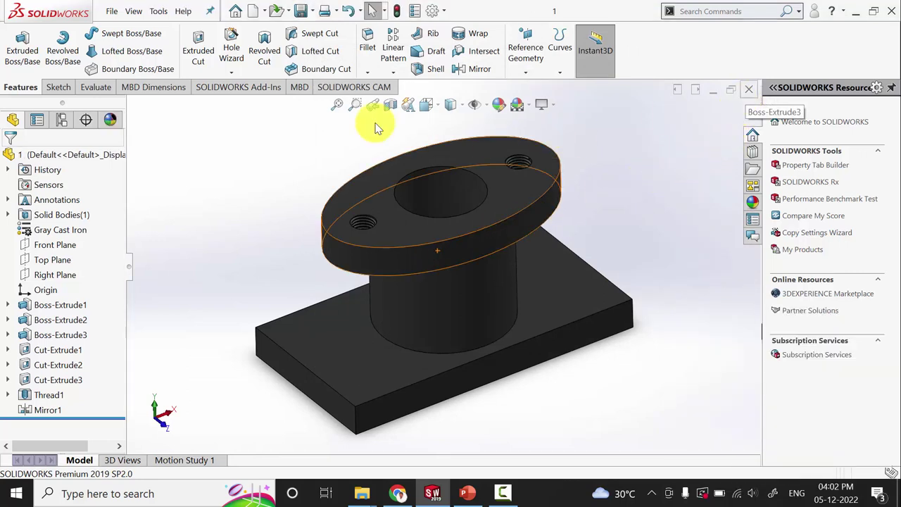
click(253, 12)
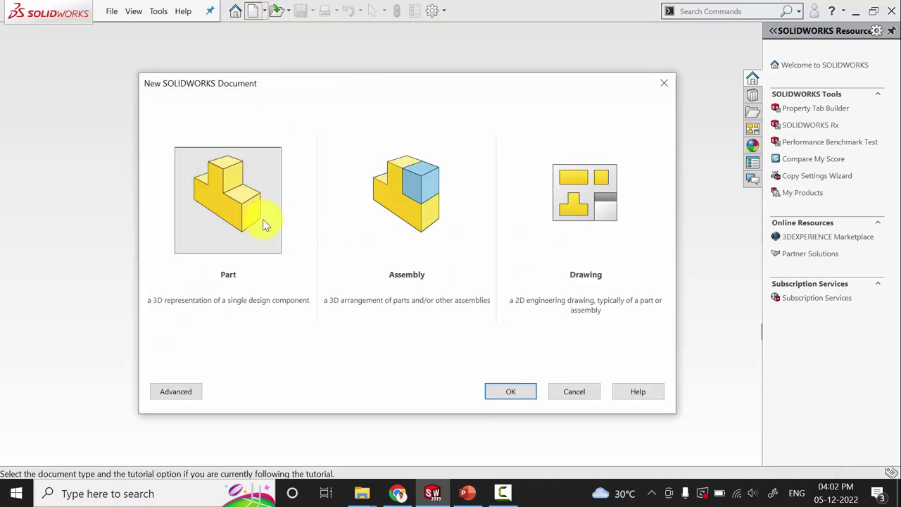
click(525, 393)
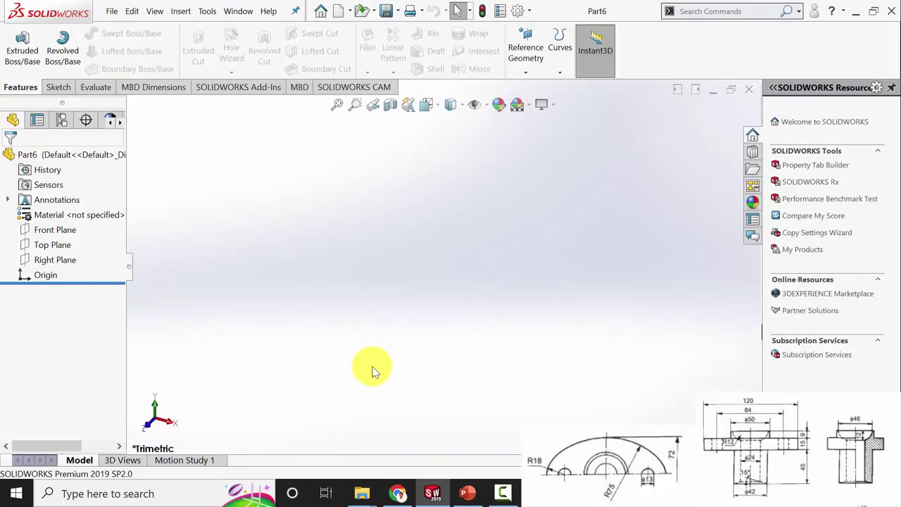
Step: Sketch a circle at the origin on the Top Plane and dimension it Ø42 mm
click(55, 247)
click(70, 222)
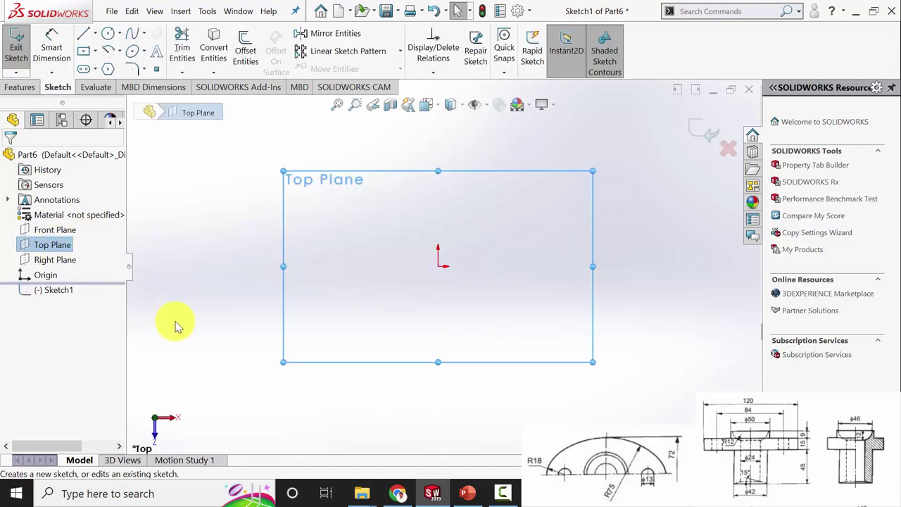
click(437, 266)
click(509, 242)
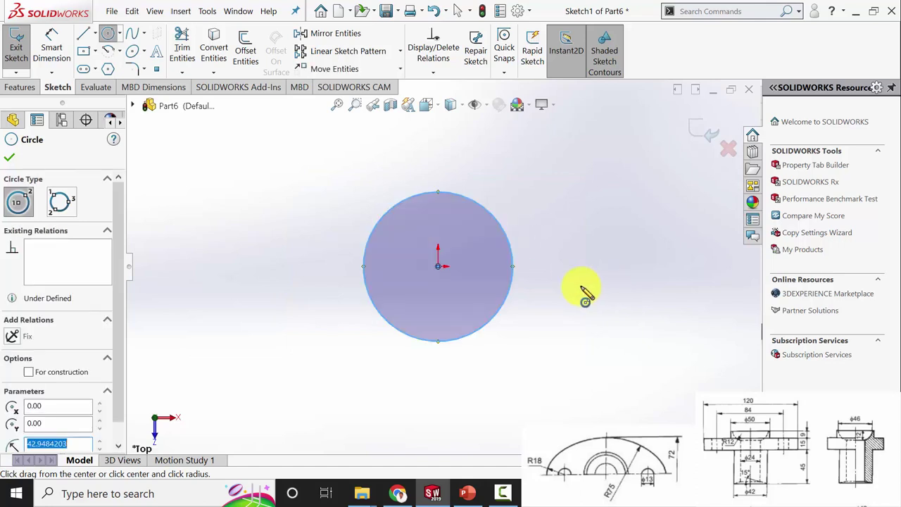
click(9, 157)
click(56, 46)
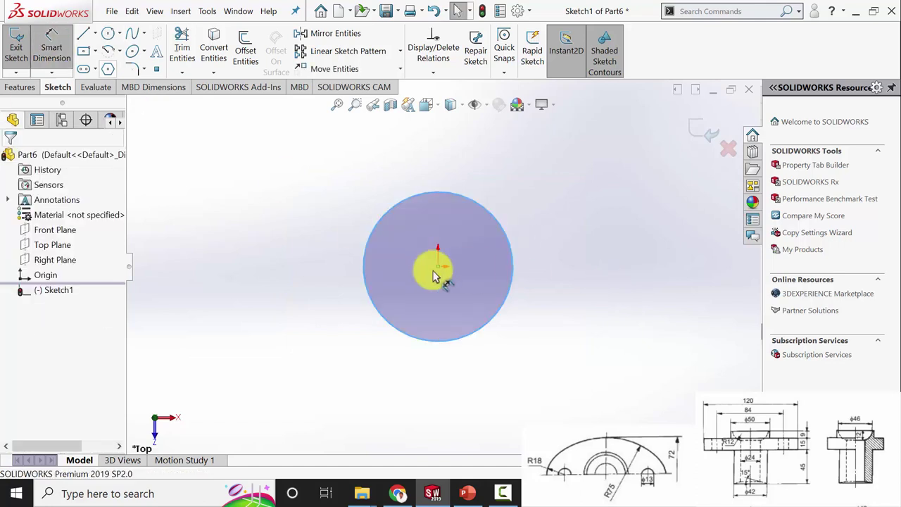
click(506, 236)
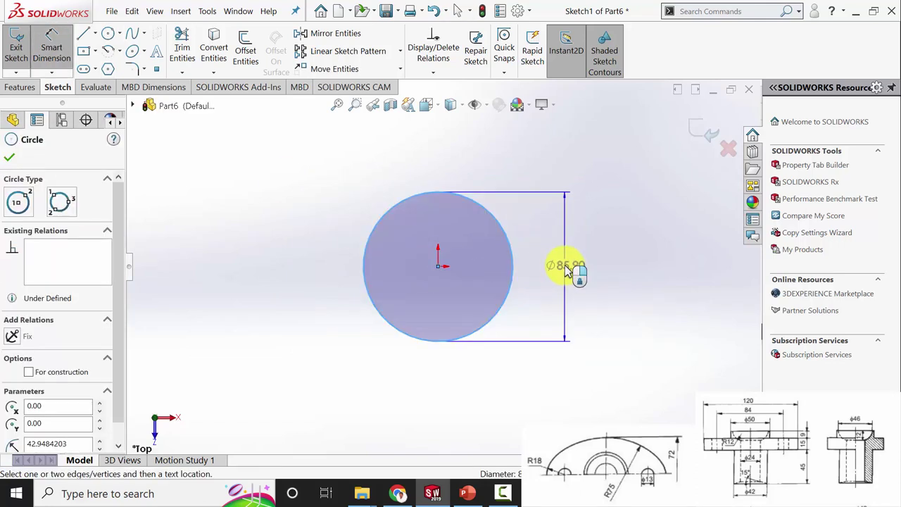
click(567, 271)
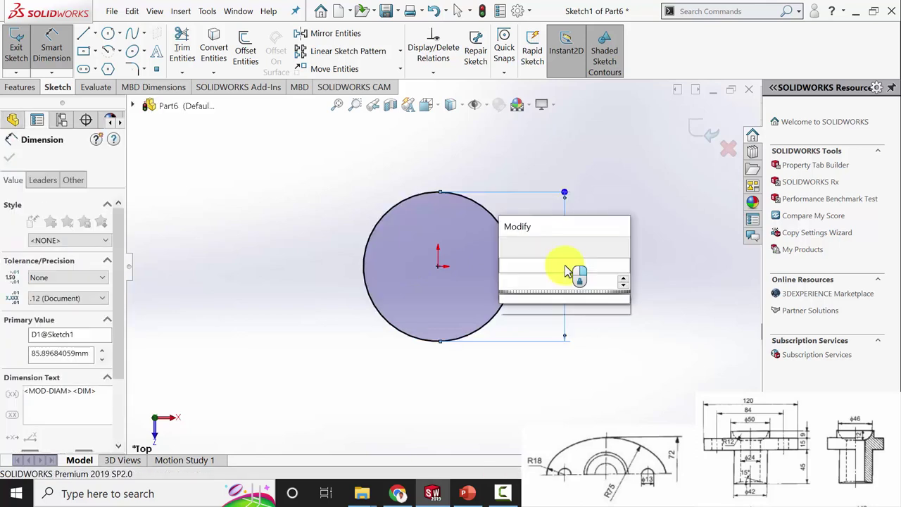
text(42)
key(Return)
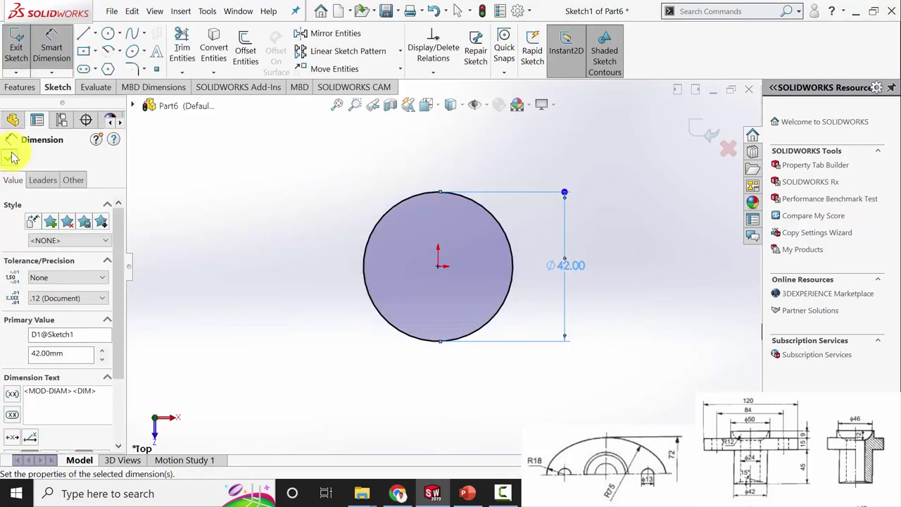
click(11, 156)
Step: Extrude the circle 45 mm Blind into a cylinder
click(21, 87)
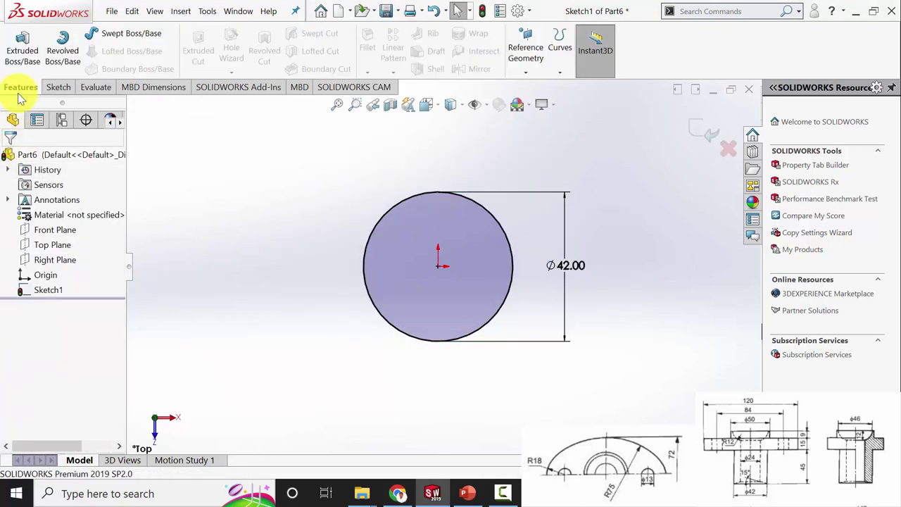
click(32, 55)
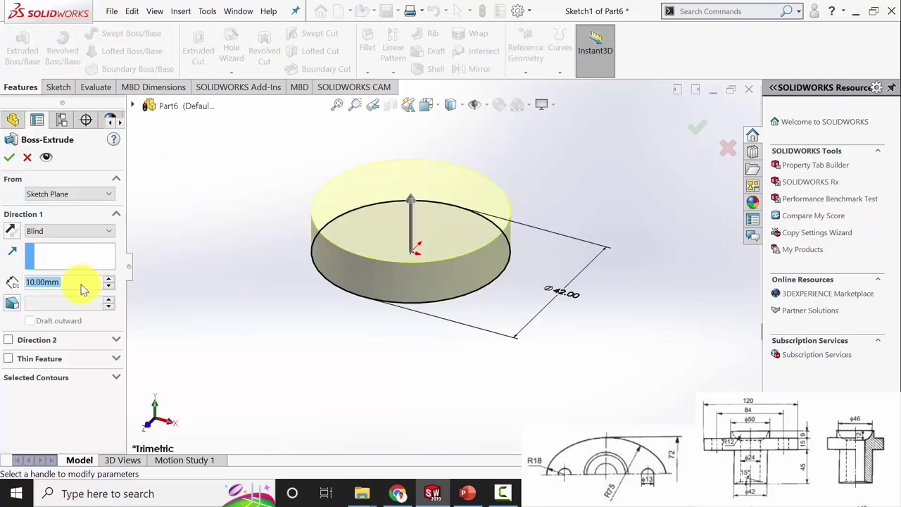
text(45)
key(Return)
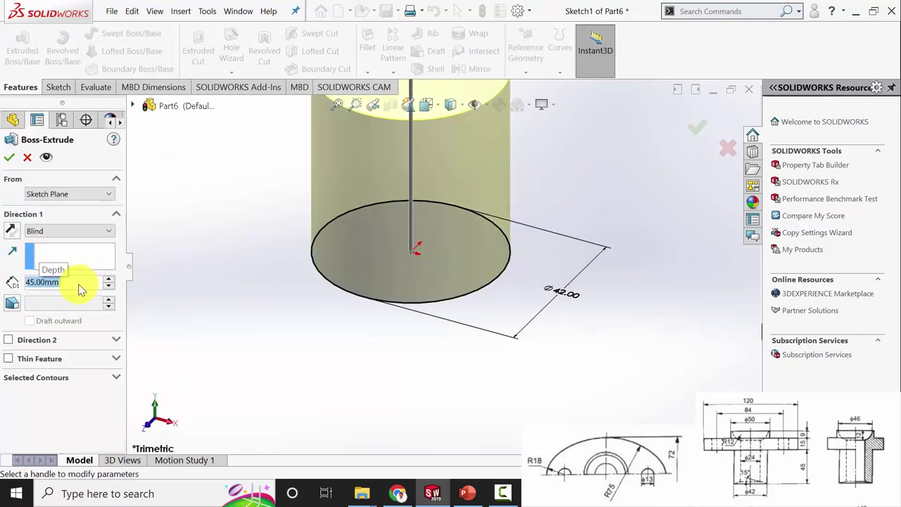
click(11, 159)
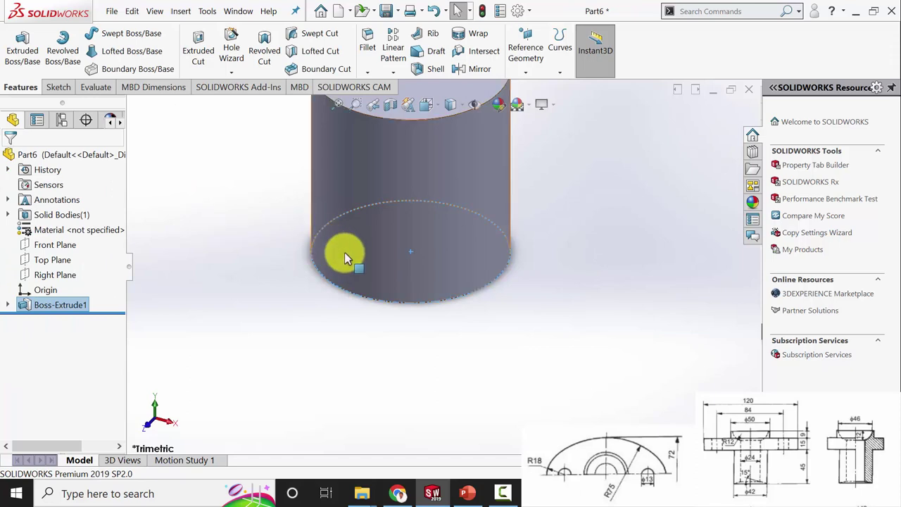
Step: Sketch an ellipse centred on the cylinder's top face
scroll(457, 246, up, 3)
click(450, 144)
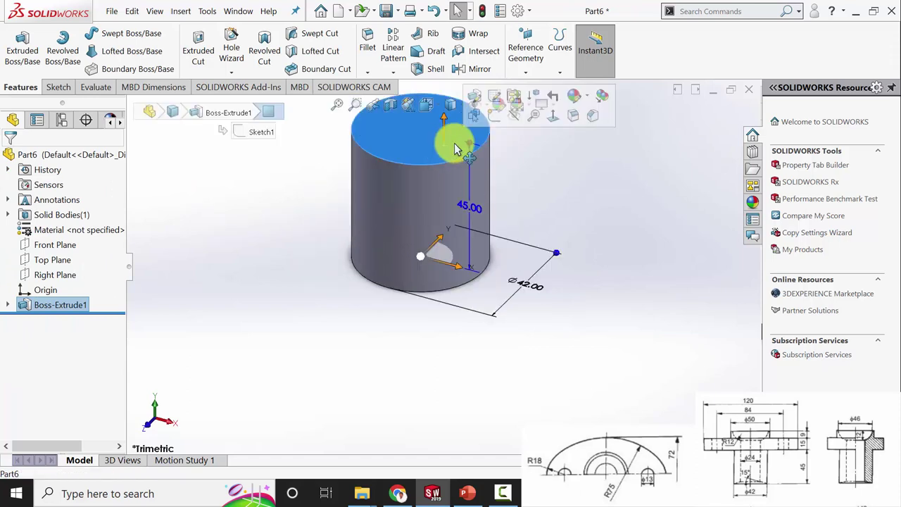
click(491, 123)
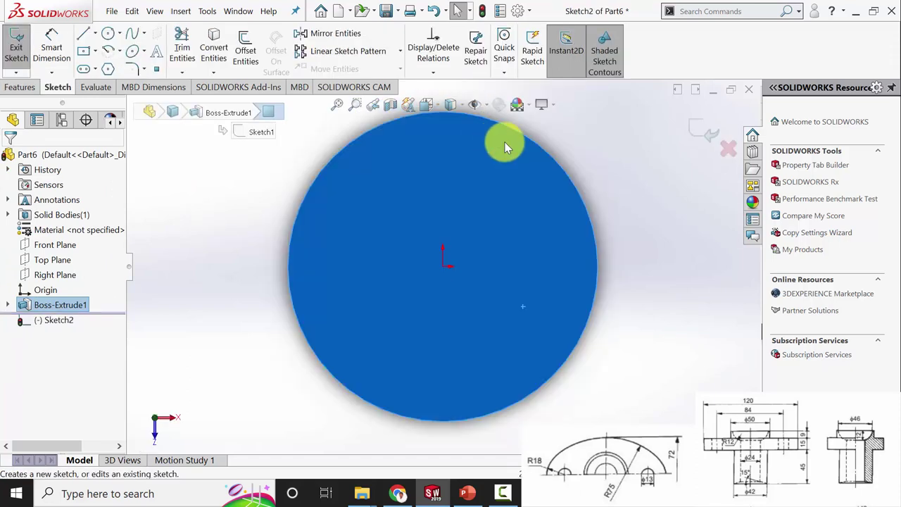
click(133, 51)
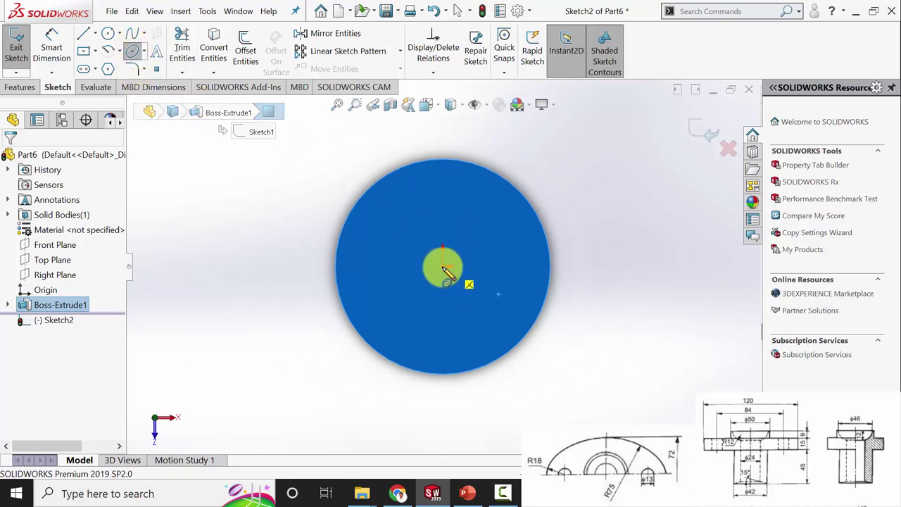
click(442, 266)
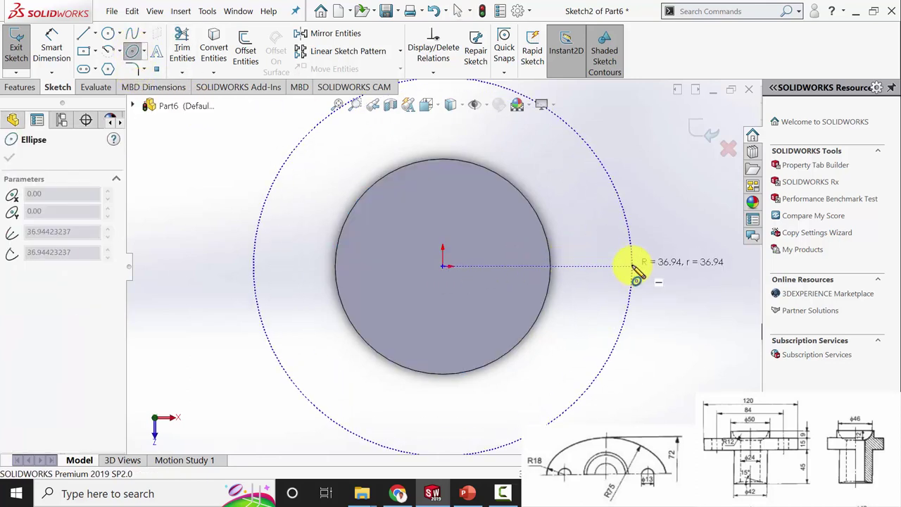
click(632, 266)
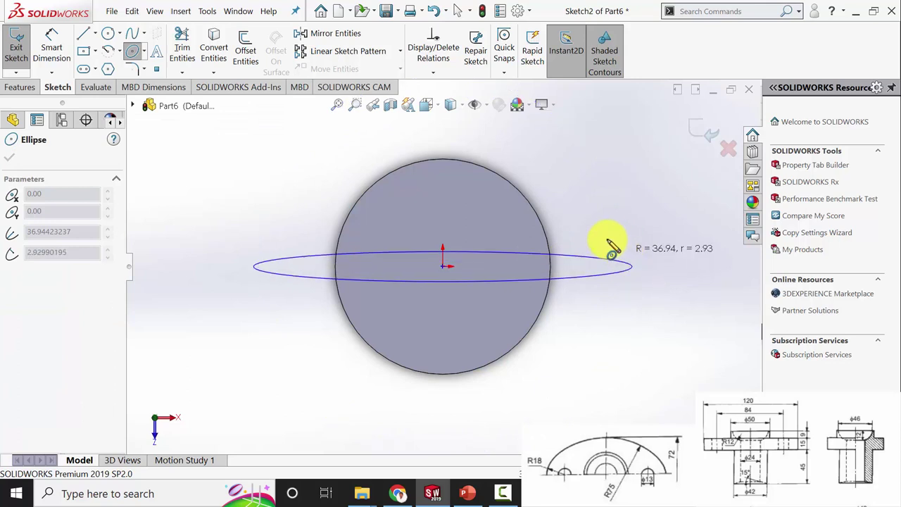
click(457, 144)
click(8, 156)
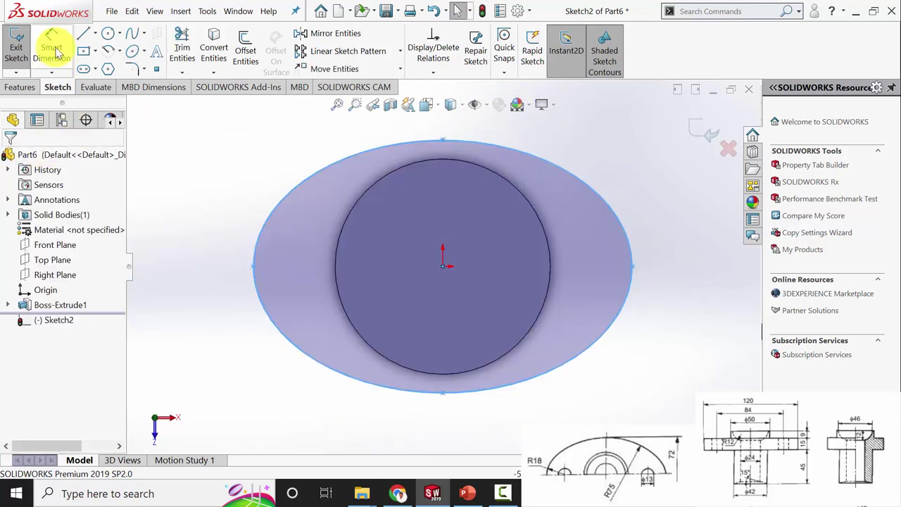
Step: Dimension the ellipse 72 mm high and 120 mm wide
click(50, 49)
click(442, 143)
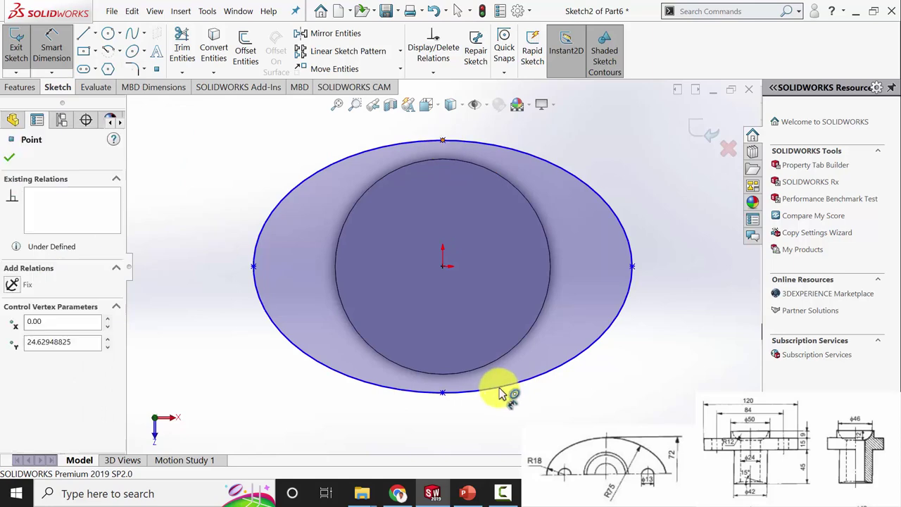
click(443, 394)
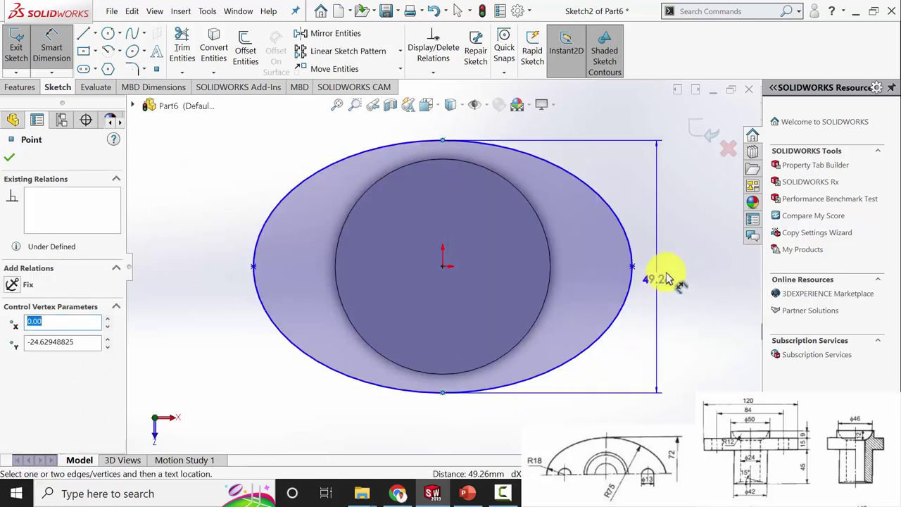
click(668, 277)
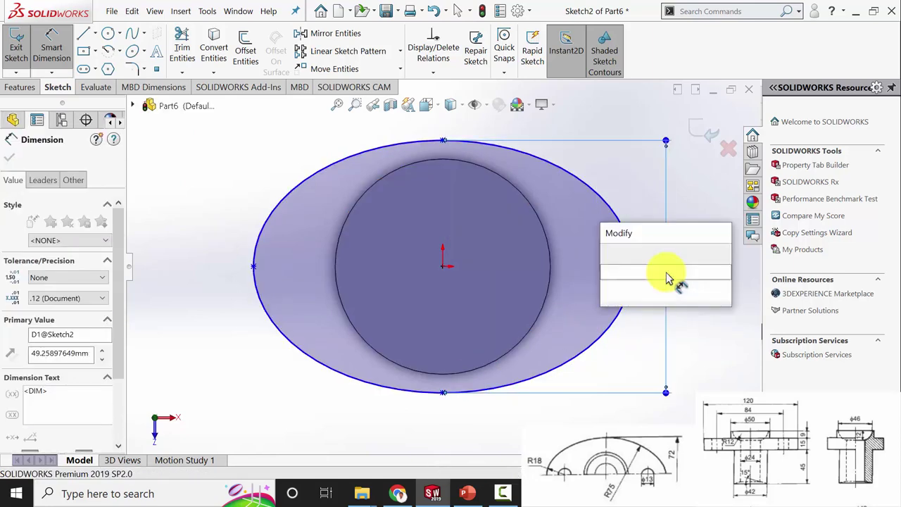
text(72)
key(Return)
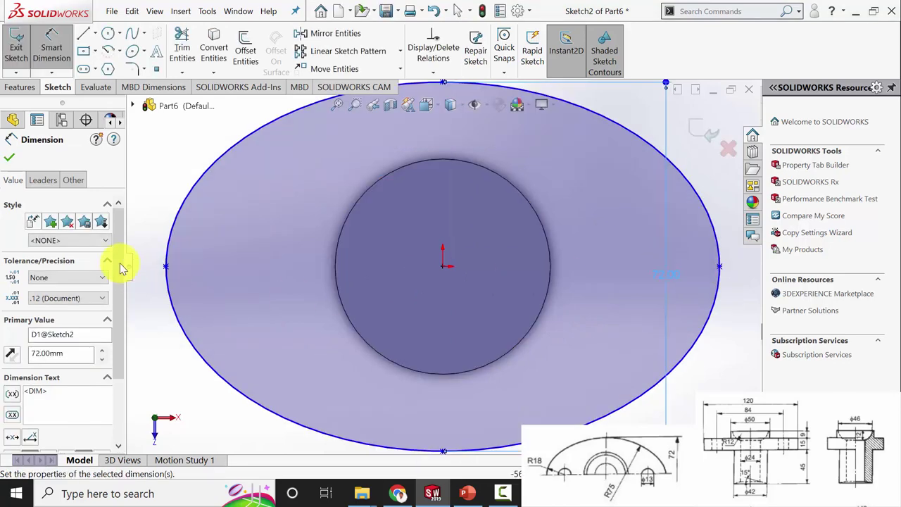
click(719, 266)
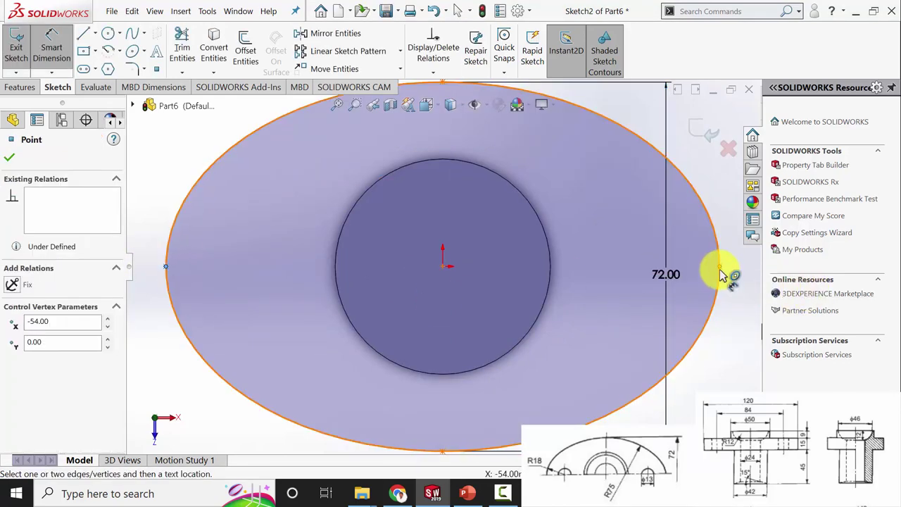
click(720, 276)
click(725, 357)
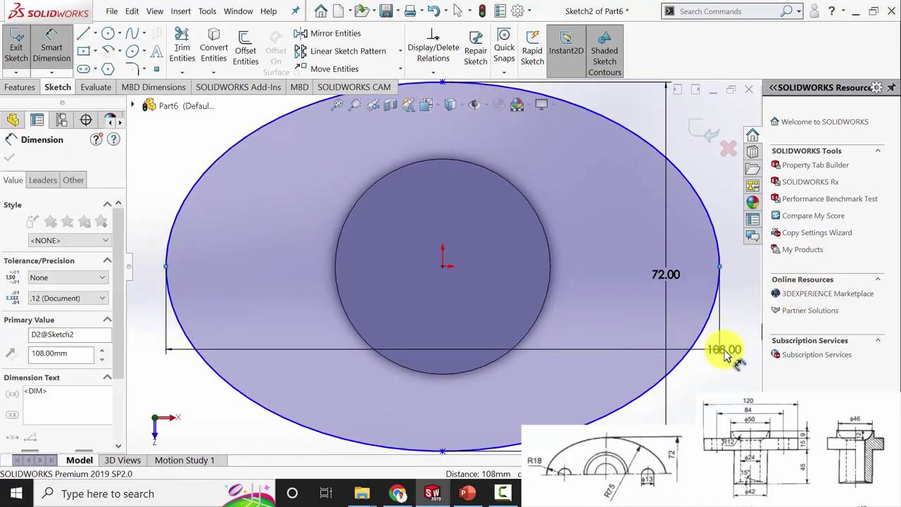
text(120)
key(Return)
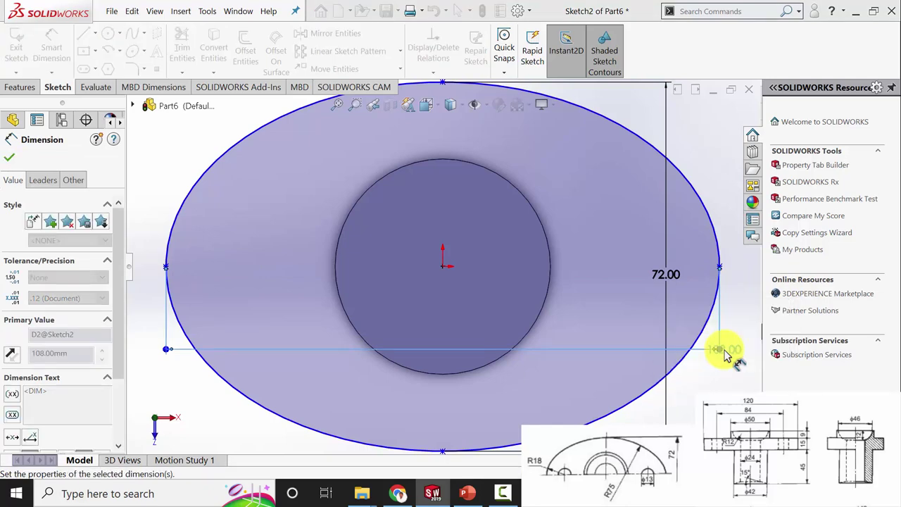
key(f)
key(Escape)
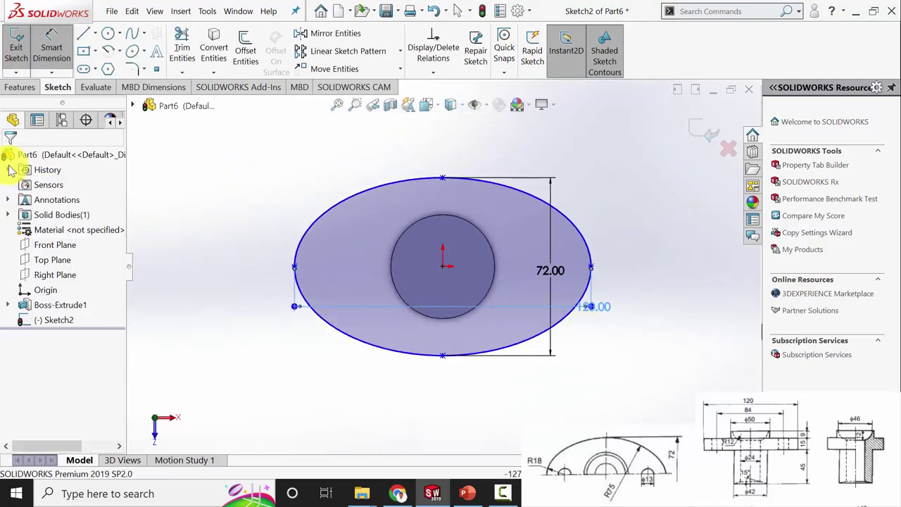
Step: Make the ellipse's centre and endpoints horizontal to fully define it
click(443, 269)
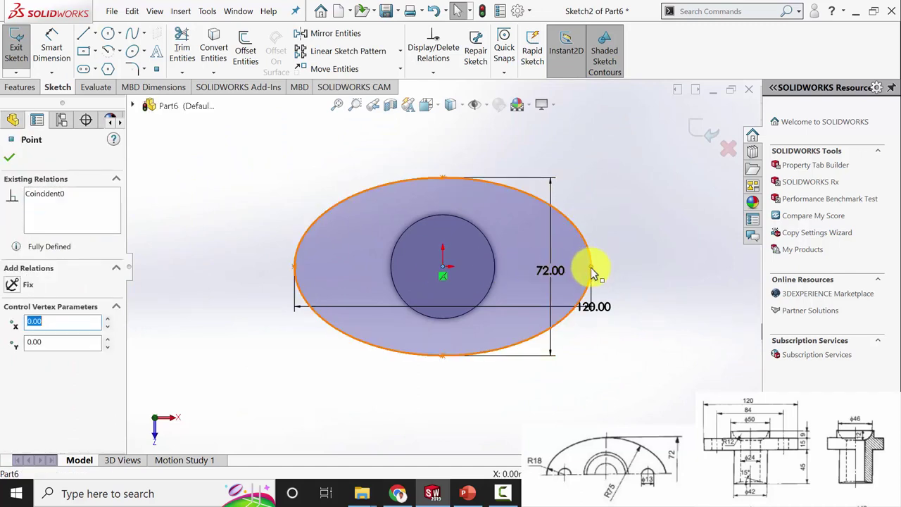
click(590, 268)
ctrl+click(442, 267)
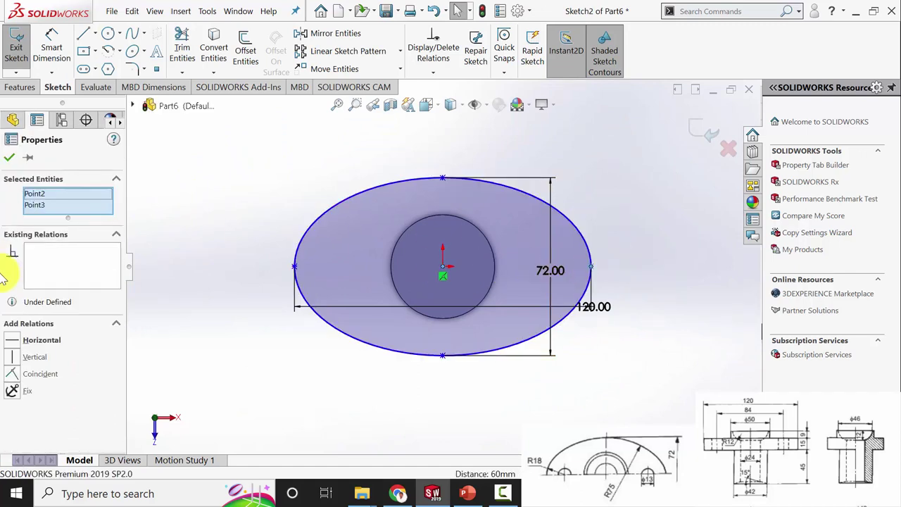
click(17, 341)
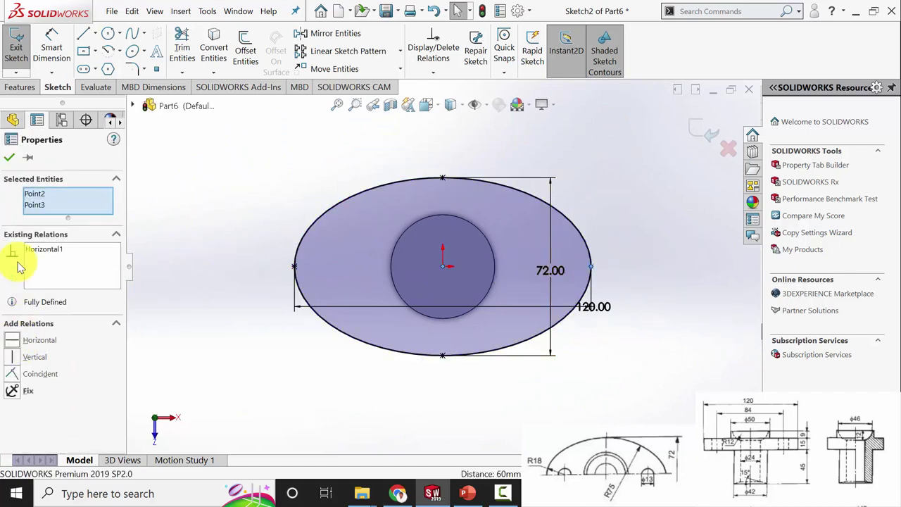
click(7, 159)
Step: Extrude the ellipse 15 mm into the oval flange
click(23, 87)
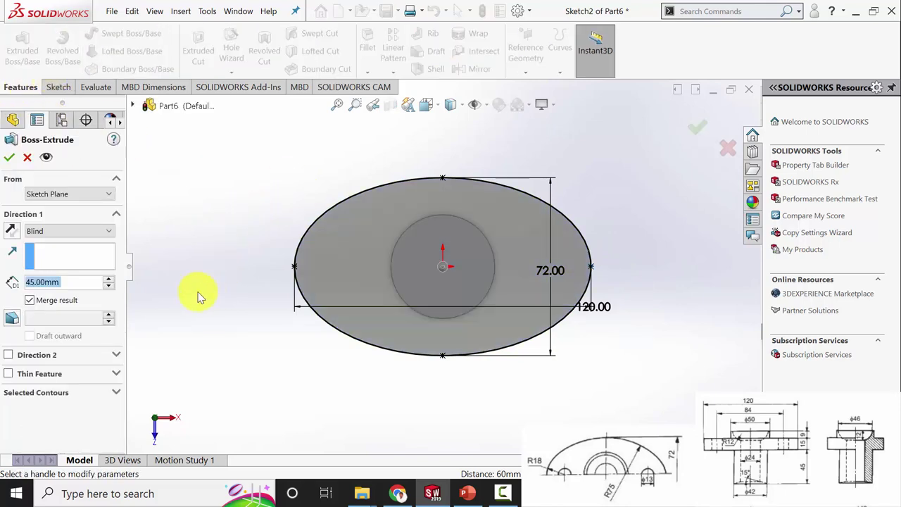
text(1)
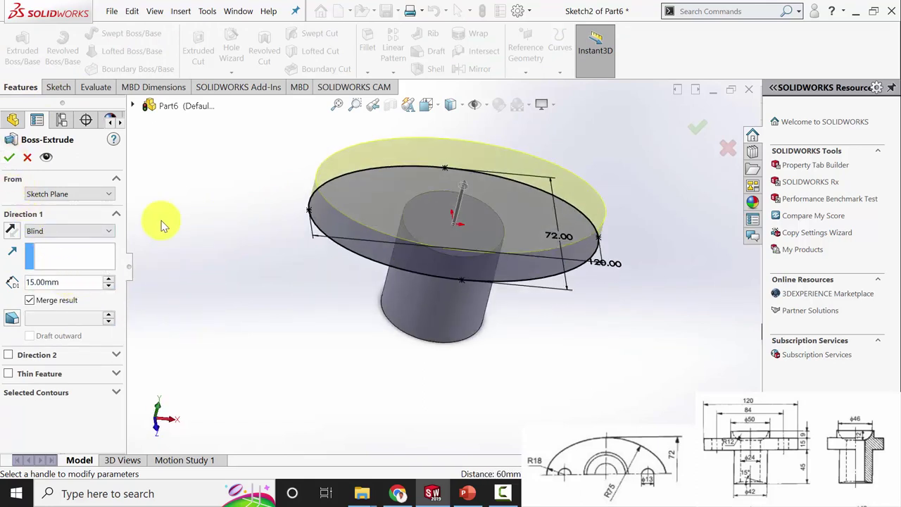
key(Return)
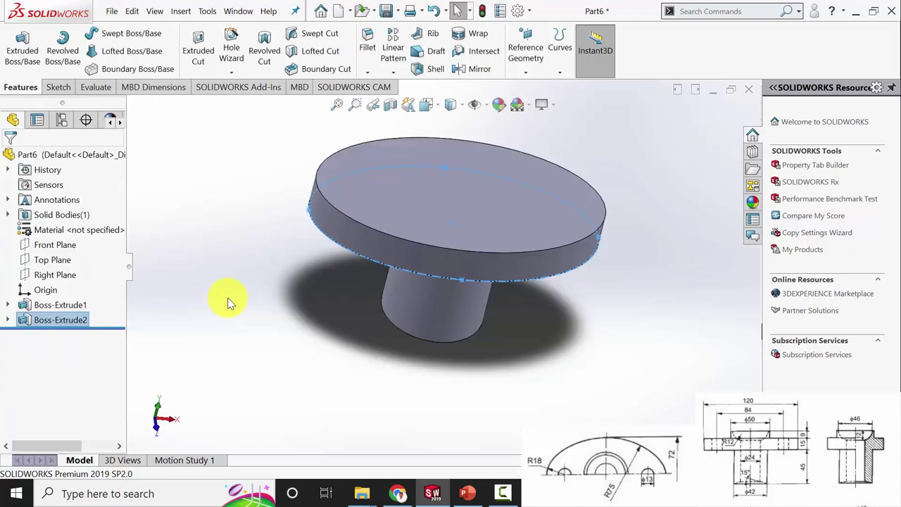
click(228, 303)
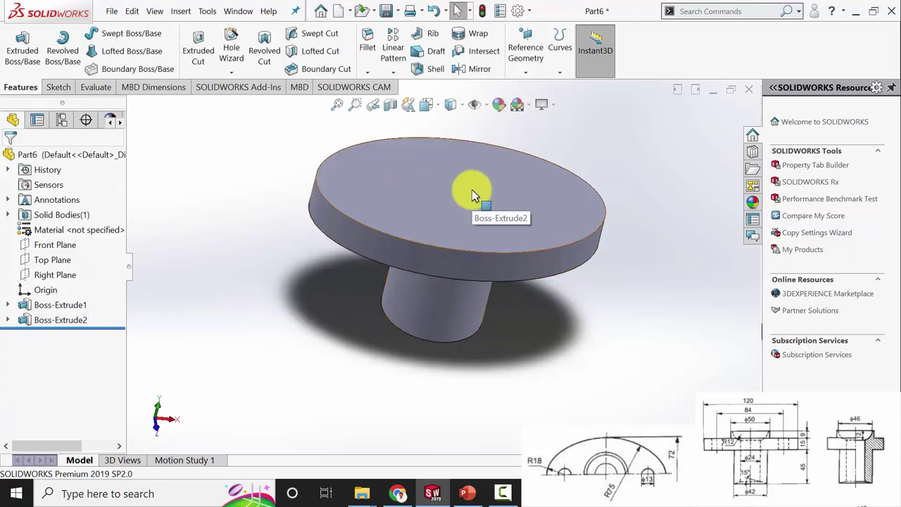
scroll(472, 189, down, 3)
click(451, 191)
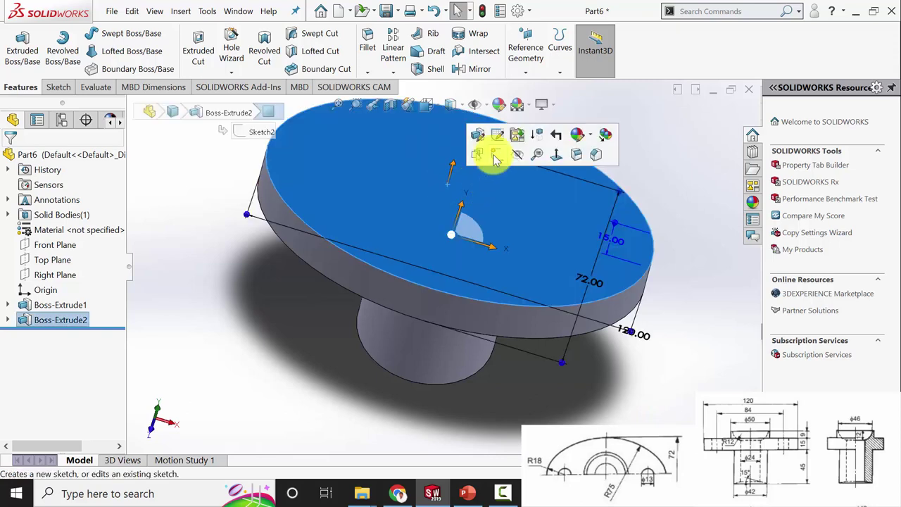
Step: Sketch a Ø50 mm circle at the origin on the flange top
click(545, 156)
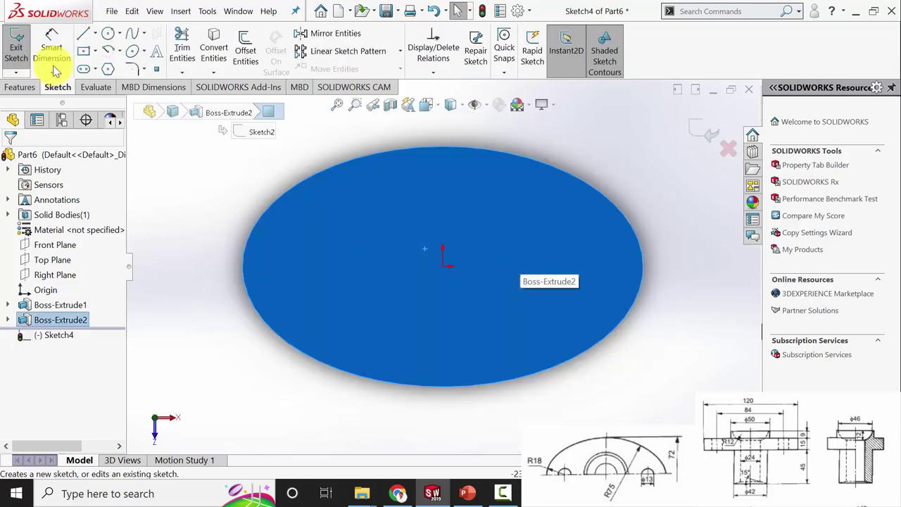
click(108, 33)
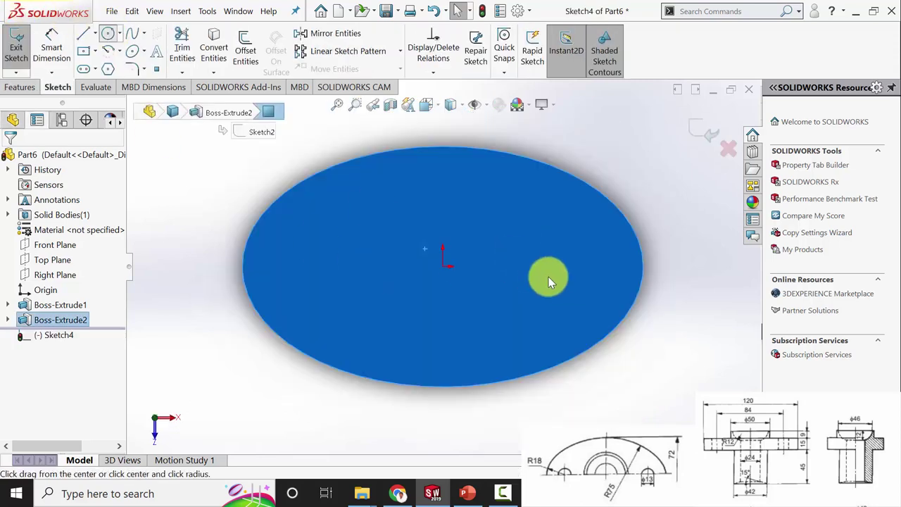
click(443, 266)
click(530, 242)
click(9, 158)
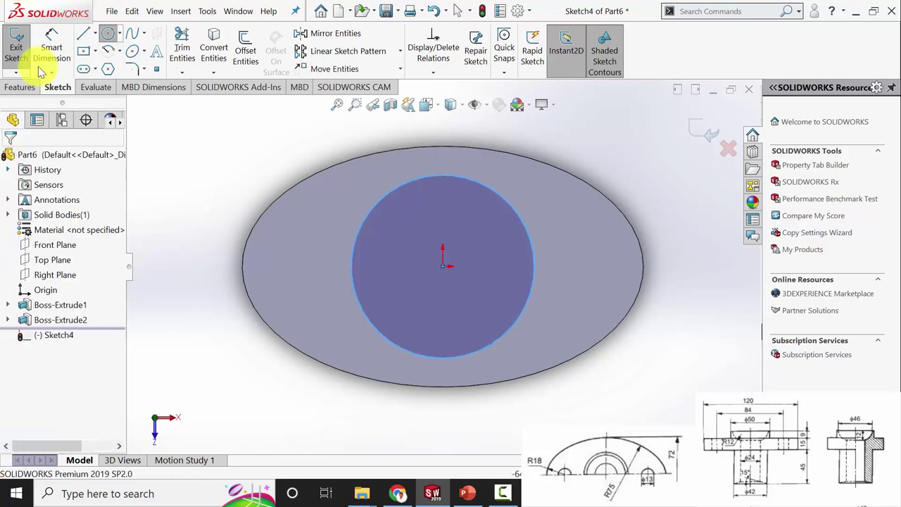
click(519, 217)
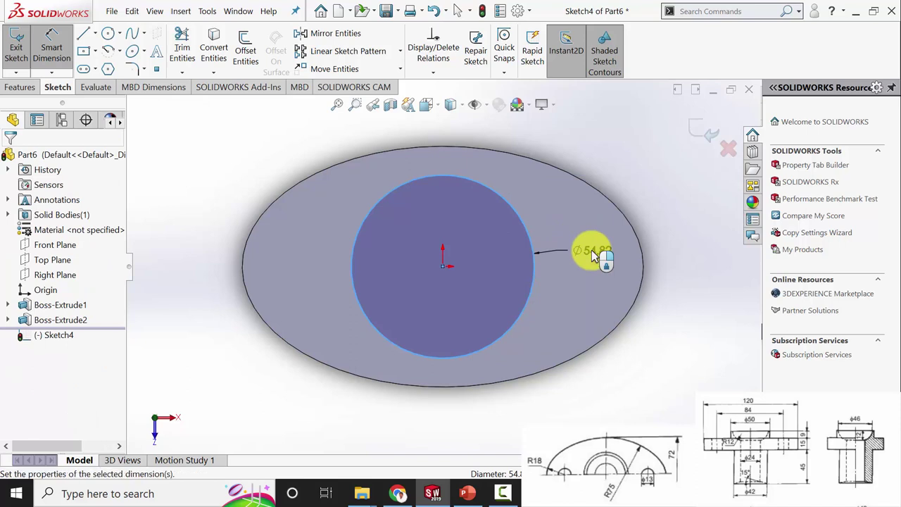
click(593, 256)
text(50)
key(Return)
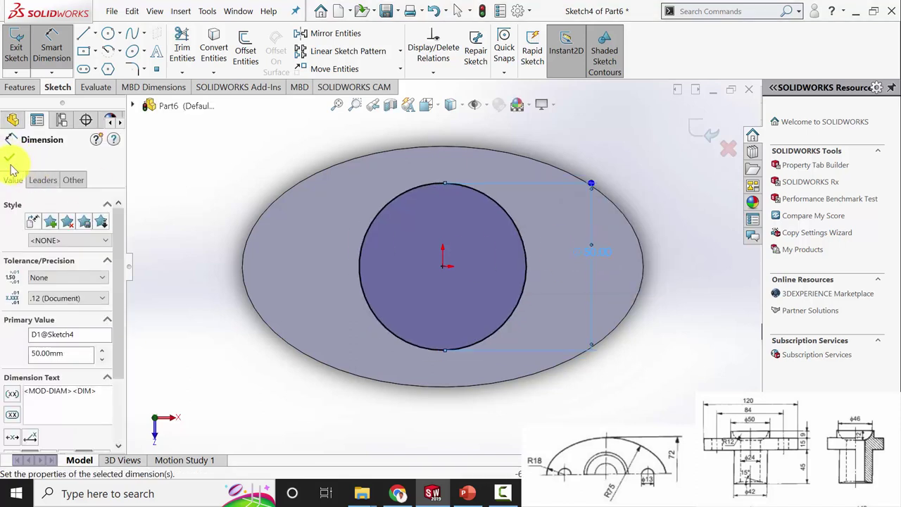
click(10, 158)
Step: Extrude the circle 9 mm into a round boss
click(21, 88)
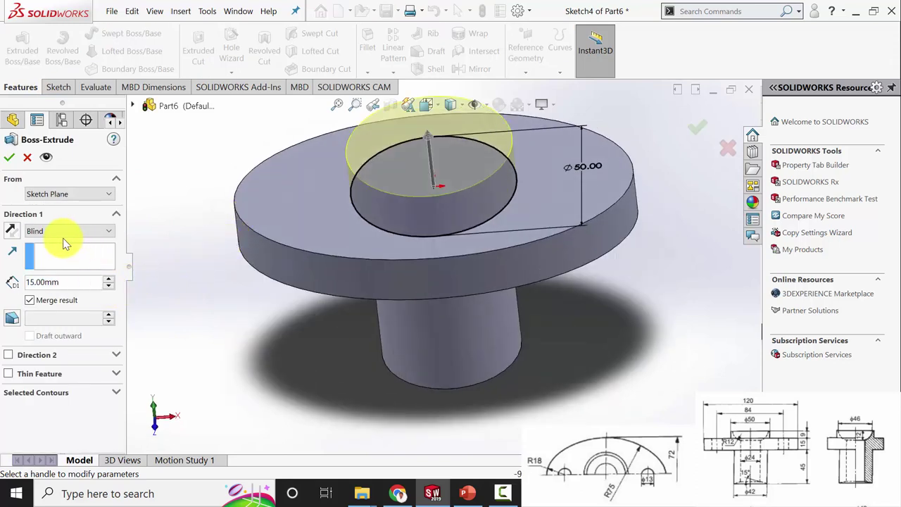
drag(69, 283, 3, 284)
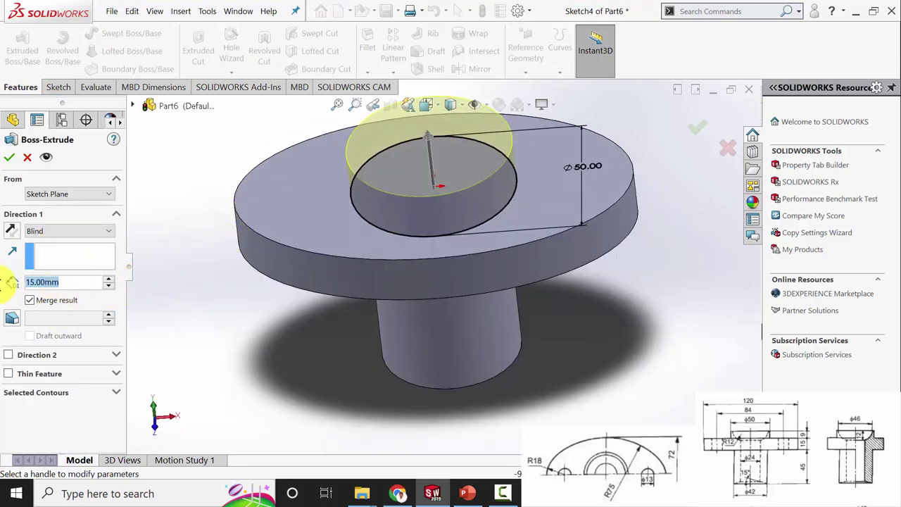
text(9)
key(Return)
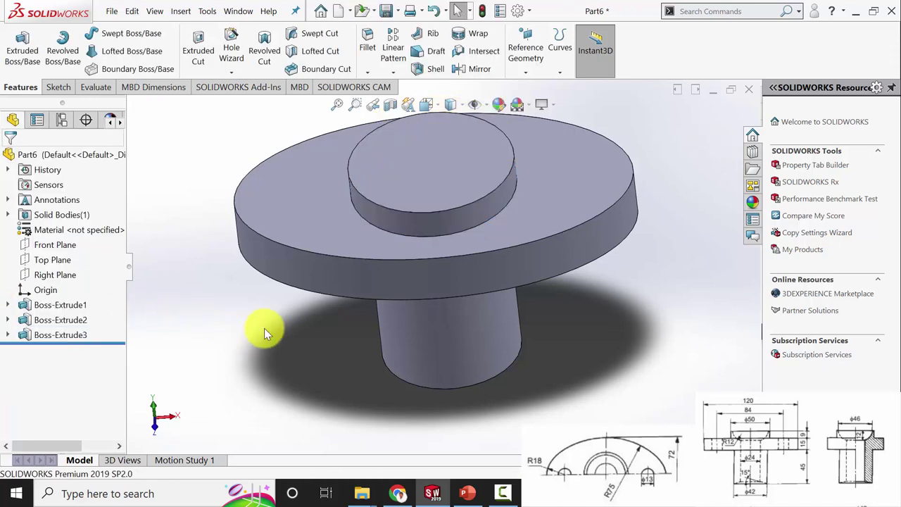
click(439, 164)
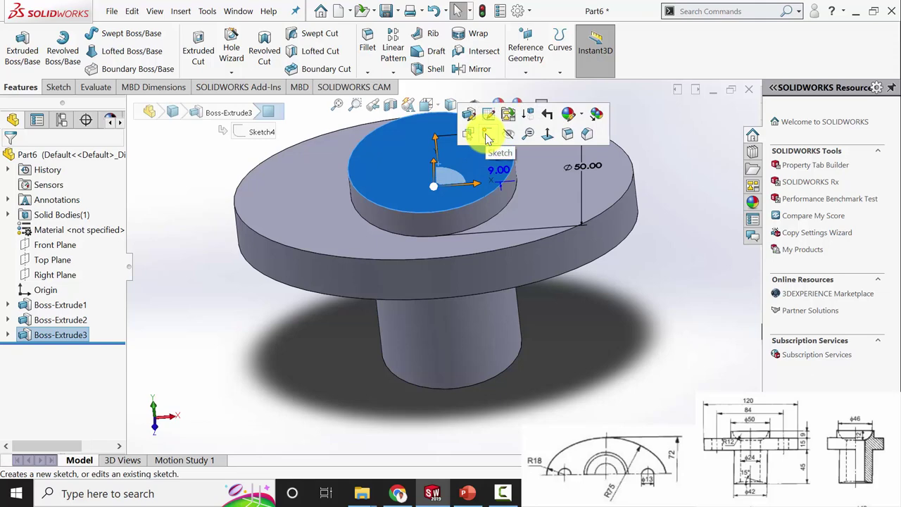
Step: Sketch a Ø24 mm circle at the origin on the boss top
click(487, 136)
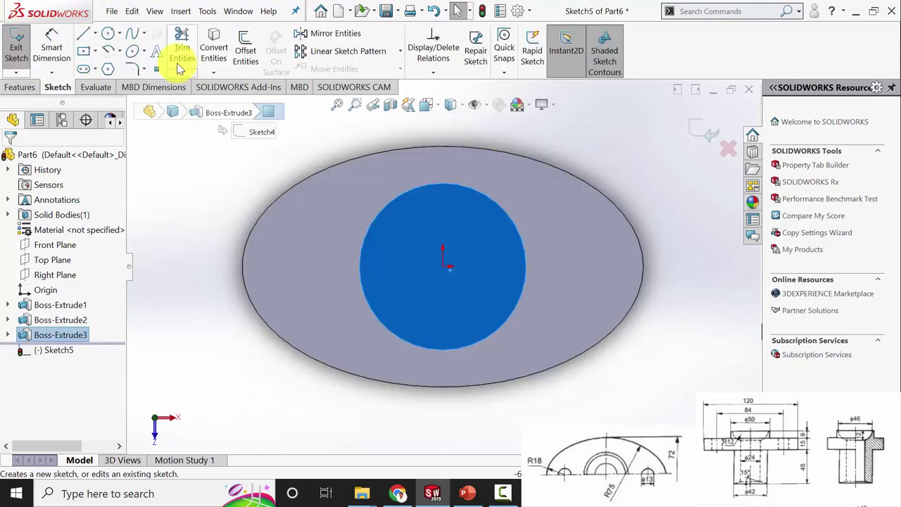
click(108, 33)
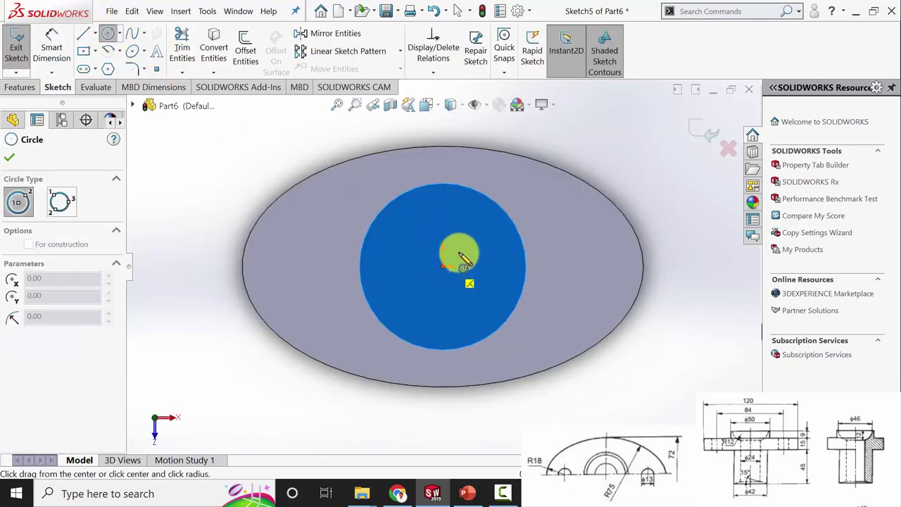
drag(443, 266, 467, 266)
click(9, 157)
click(52, 48)
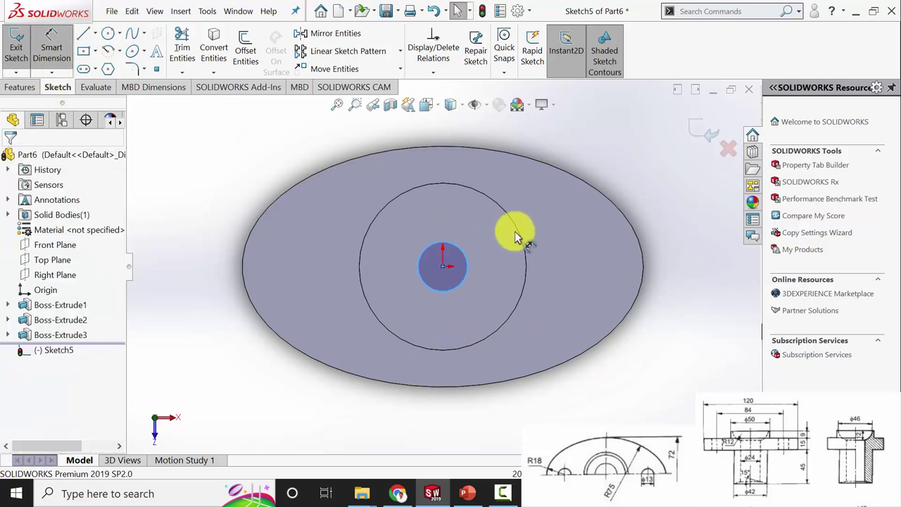
click(466, 259)
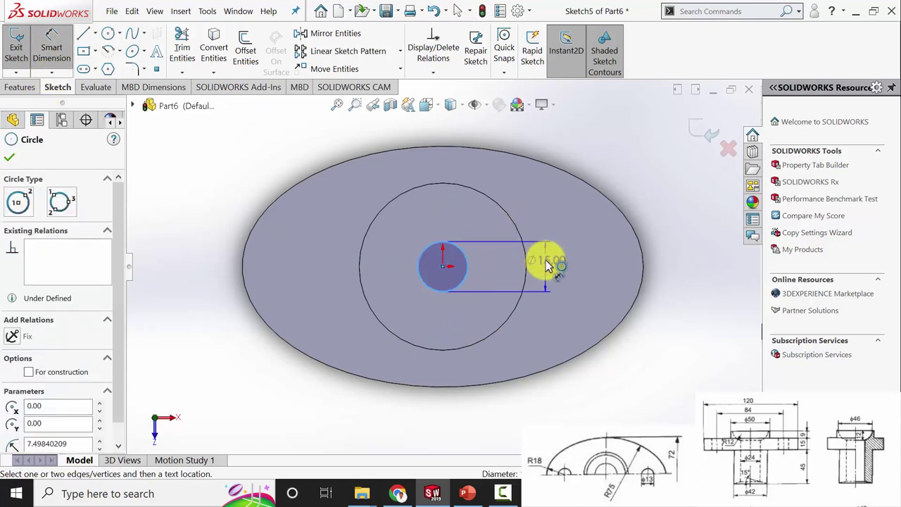
click(545, 264)
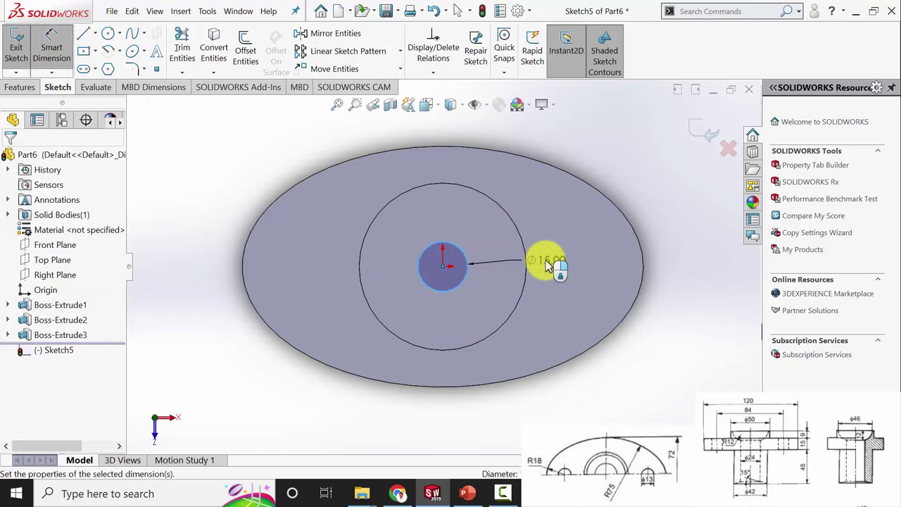
text(24)
key(Return)
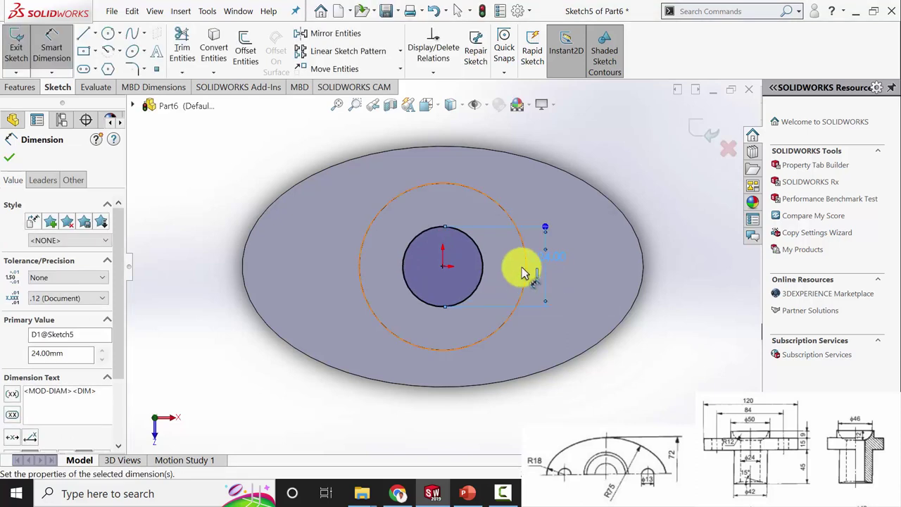
click(10, 162)
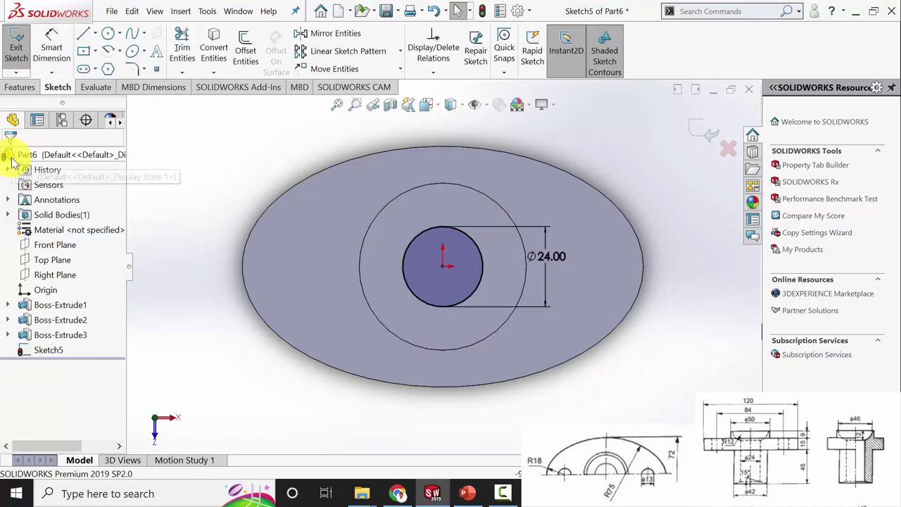
Step: Cut the circle Up To Surface at the stem's bottom face to form the bore
click(21, 89)
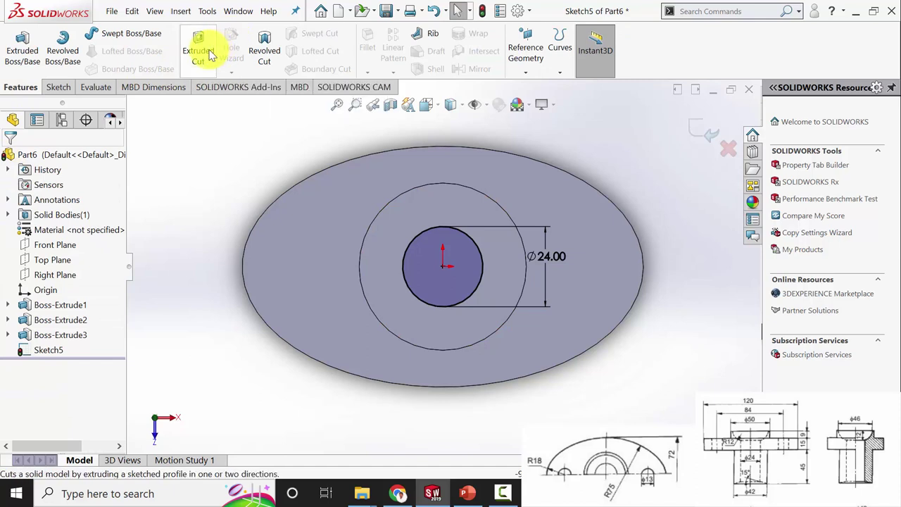
click(199, 49)
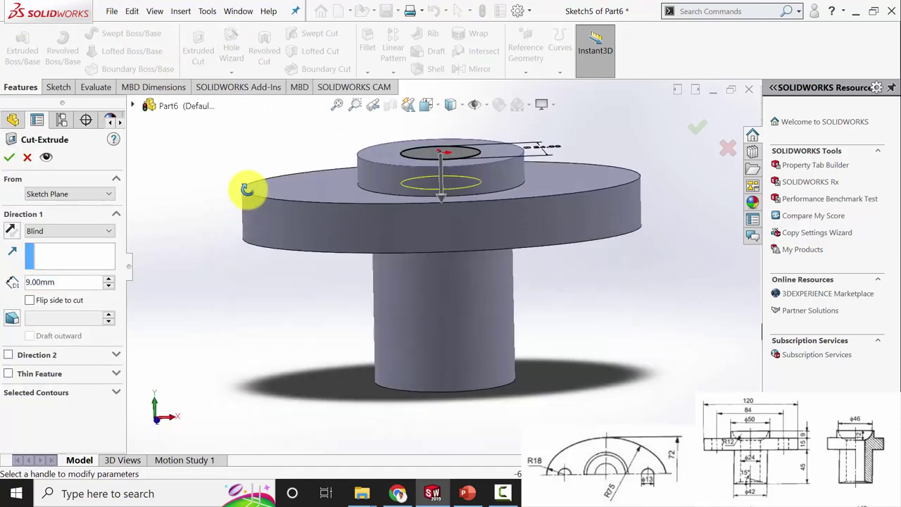
click(78, 233)
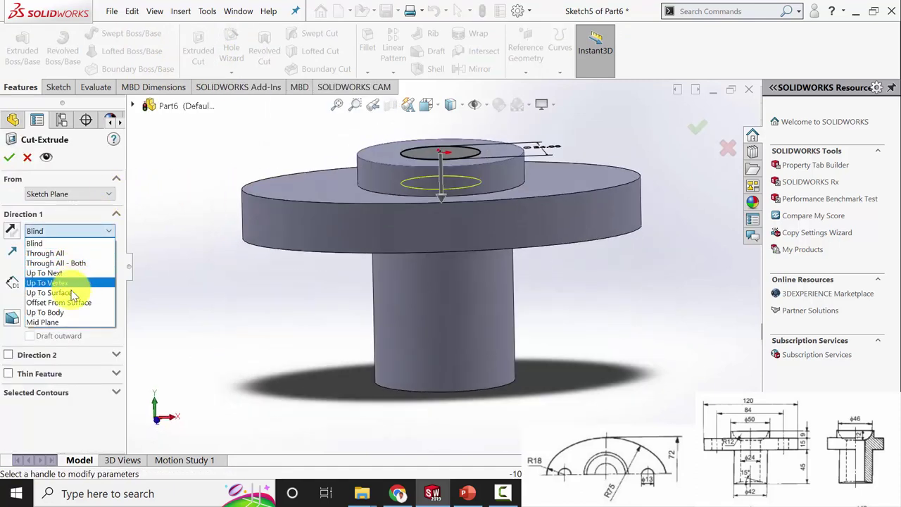
click(74, 293)
middle_drag(278, 332, 256, 215)
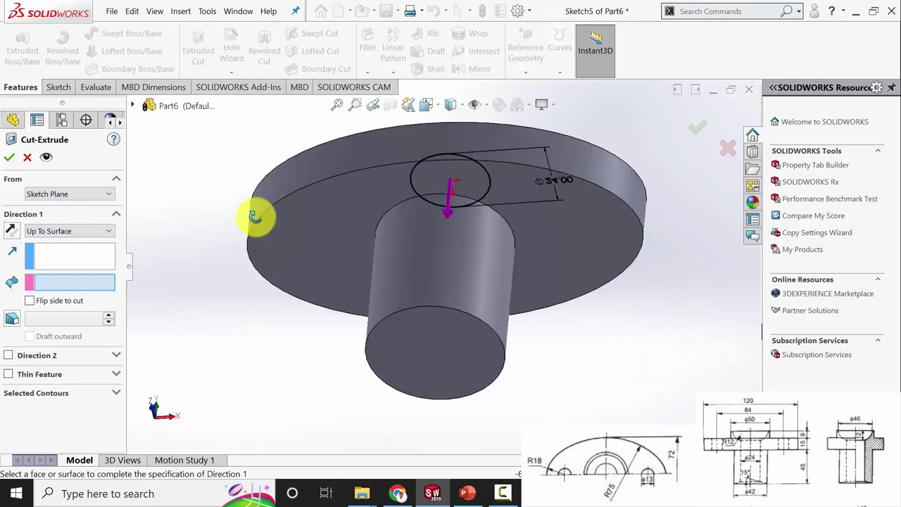
click(430, 339)
right_click(288, 368)
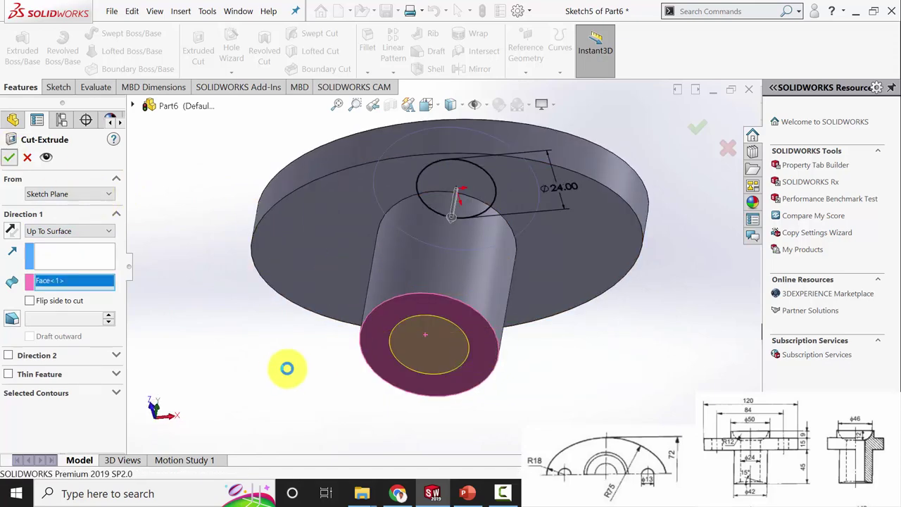
middle_drag(275, 373, 319, 251)
click(314, 229)
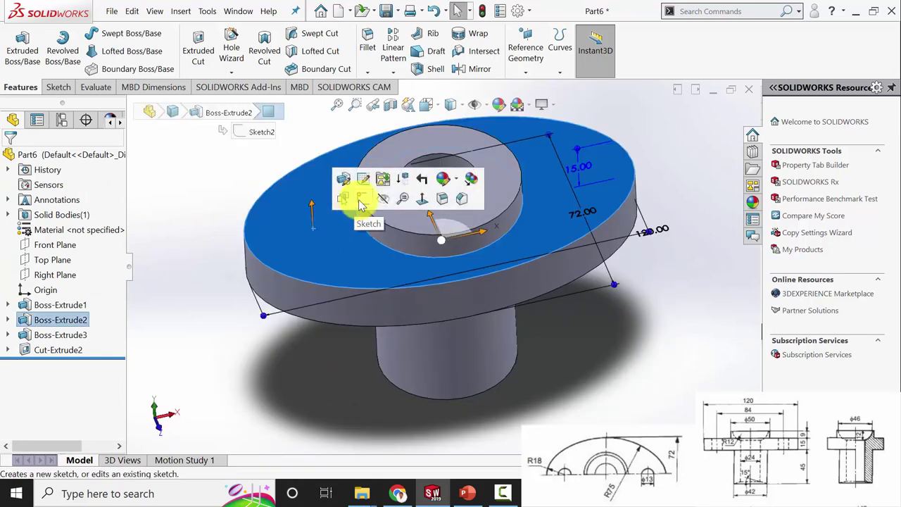
Step: Sketch a small circle on the flange top, left of the boss
click(360, 201)
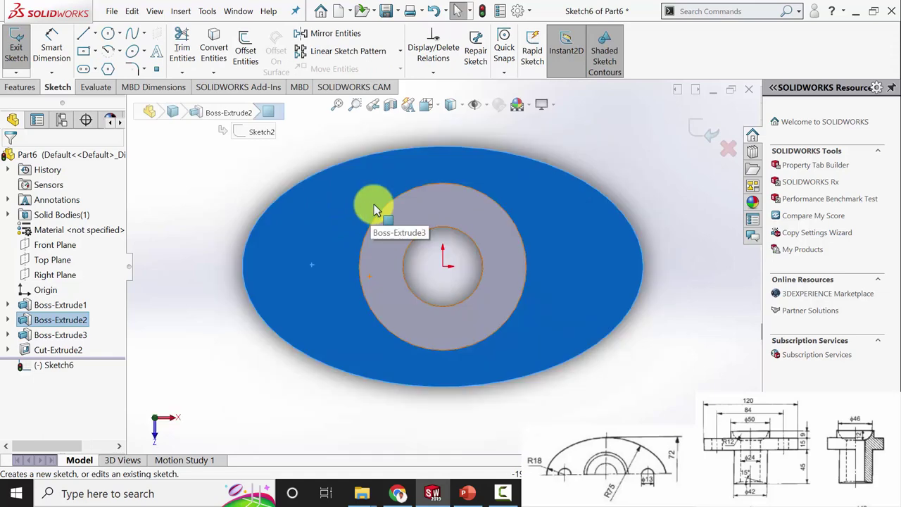
click(109, 34)
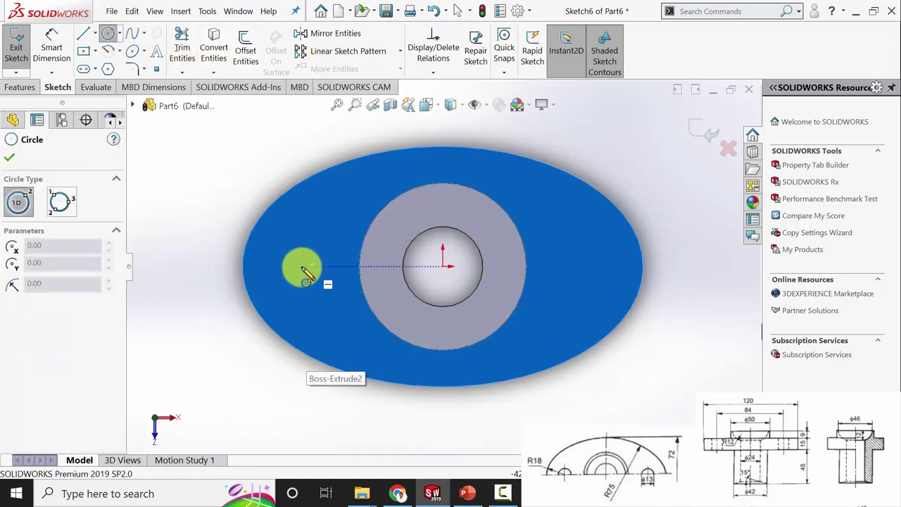
drag(301, 267, 310, 285)
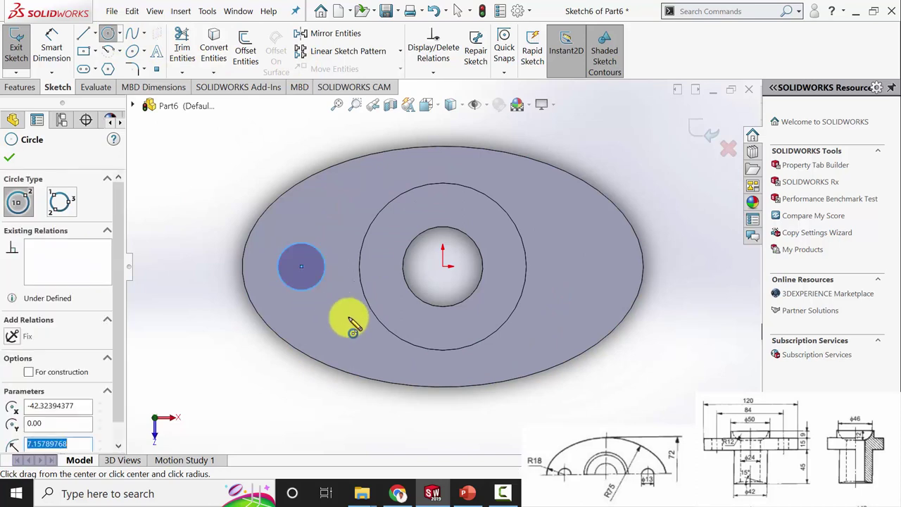
click(11, 159)
Step: Dimension the circle's diameter to 13 mm
click(52, 49)
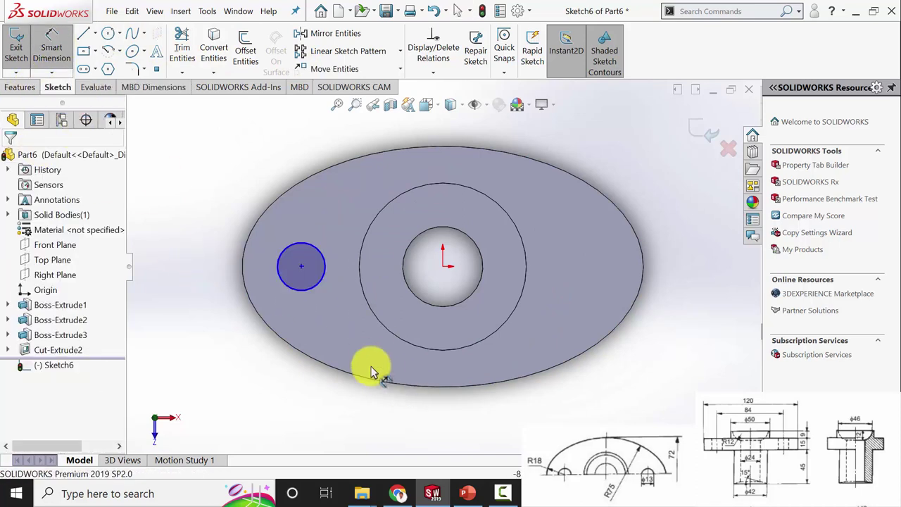
click(310, 293)
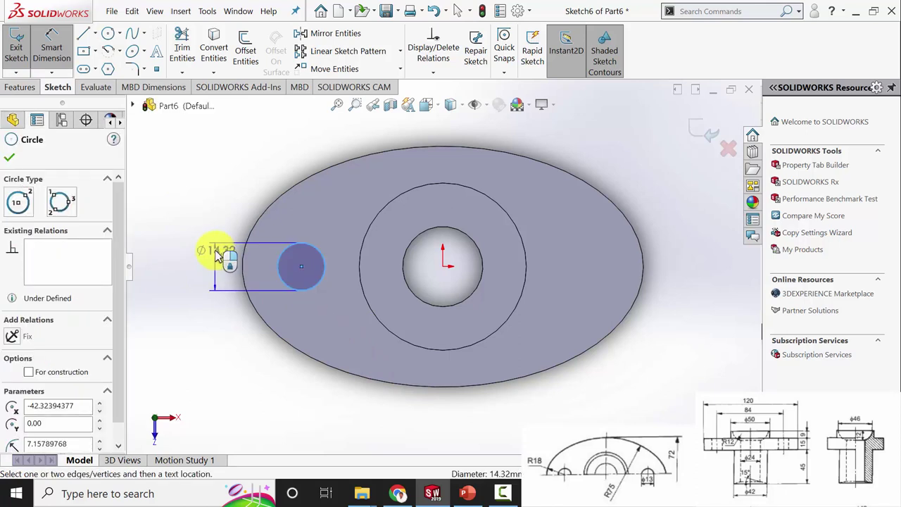
click(218, 255)
text(1)
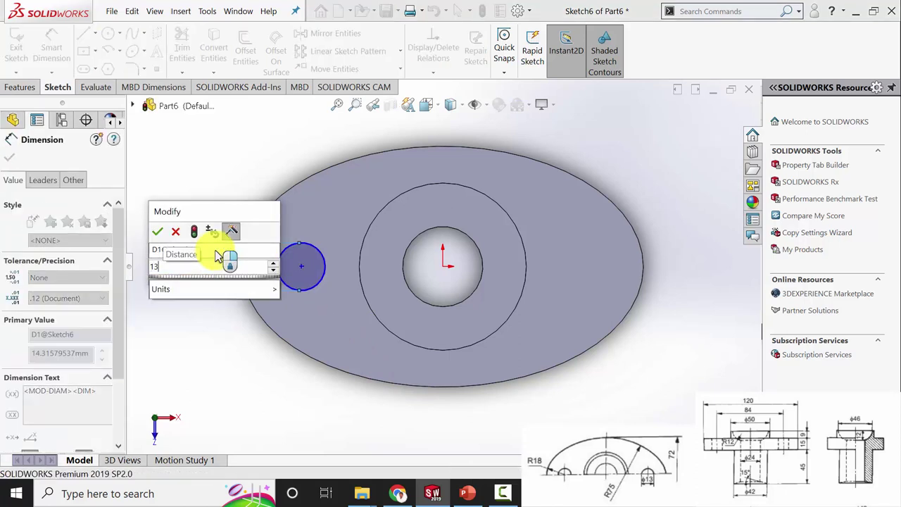
text(3)
key(Return)
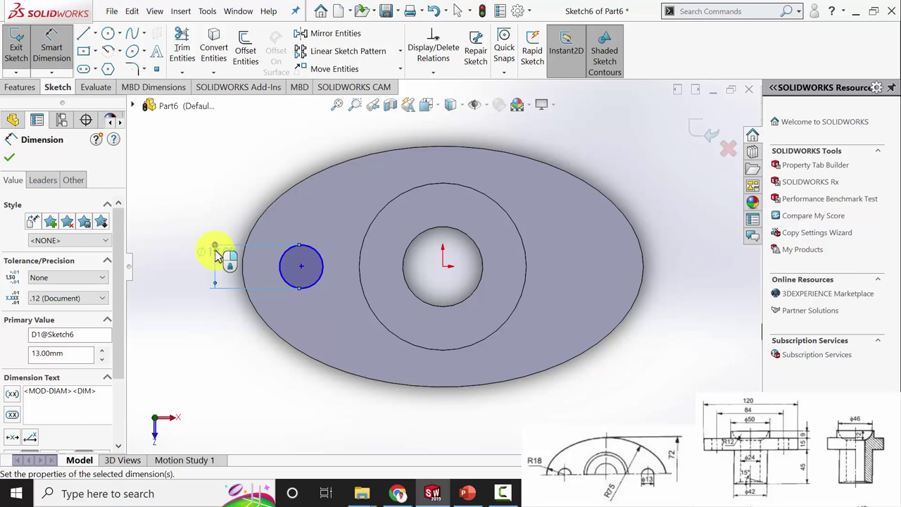
click(10, 162)
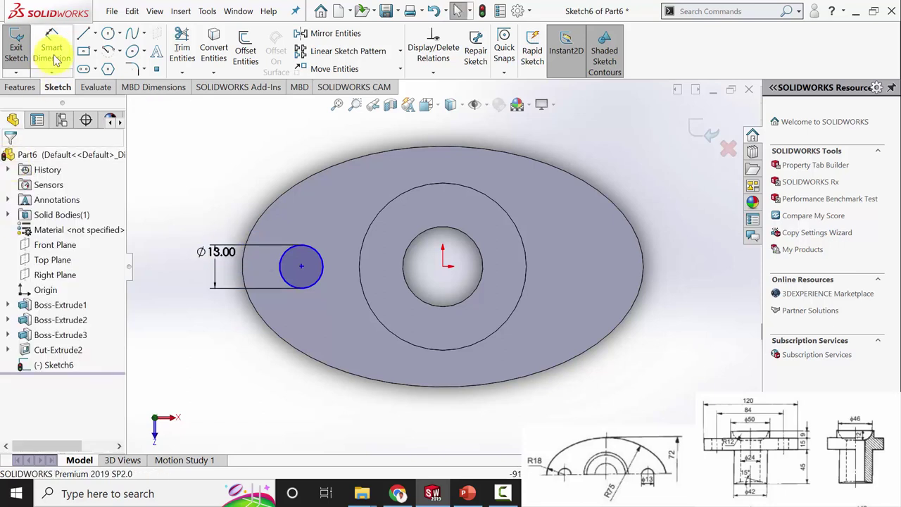
Step: Dimension the circle centre 84/2 (42 mm) horizontally from the origin
click(301, 266)
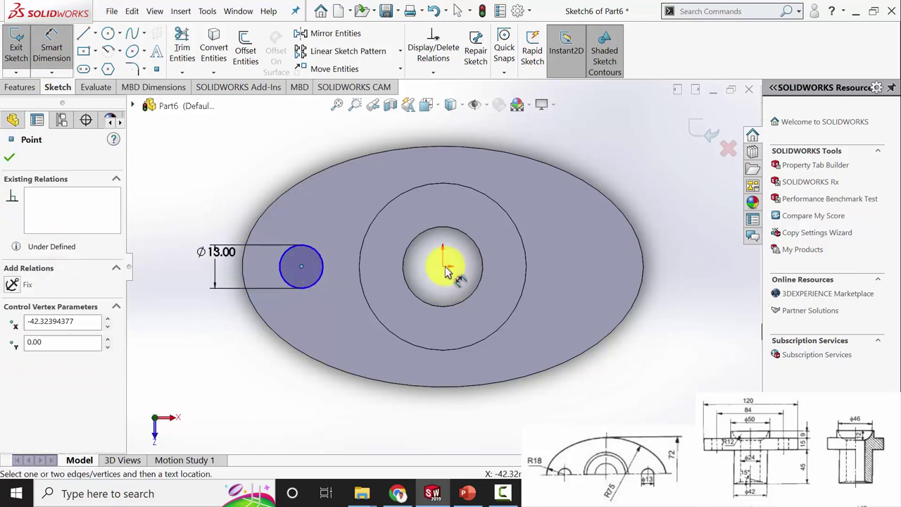
click(443, 266)
click(405, 380)
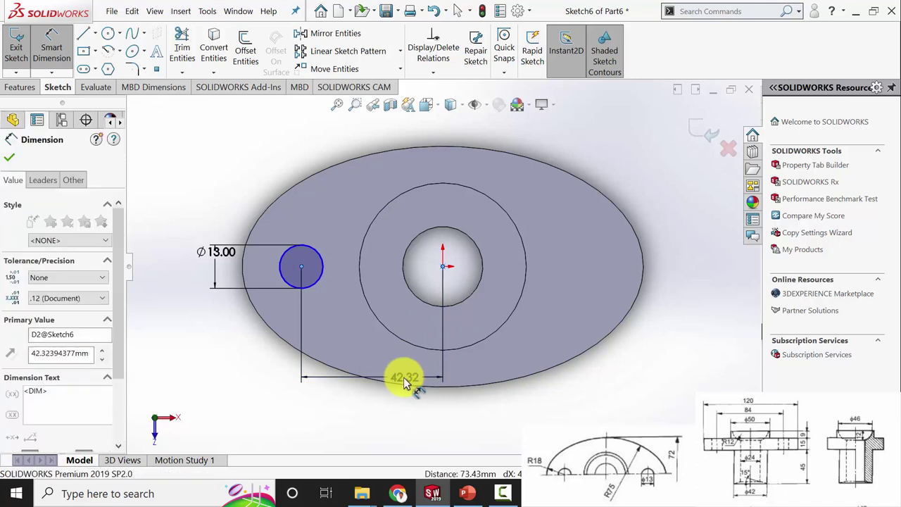
text(84/2)
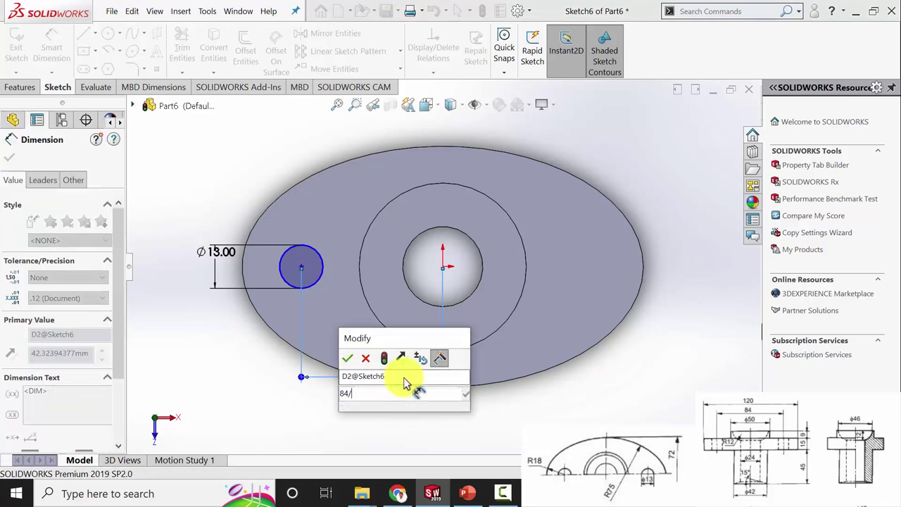
key(Return)
click(10, 161)
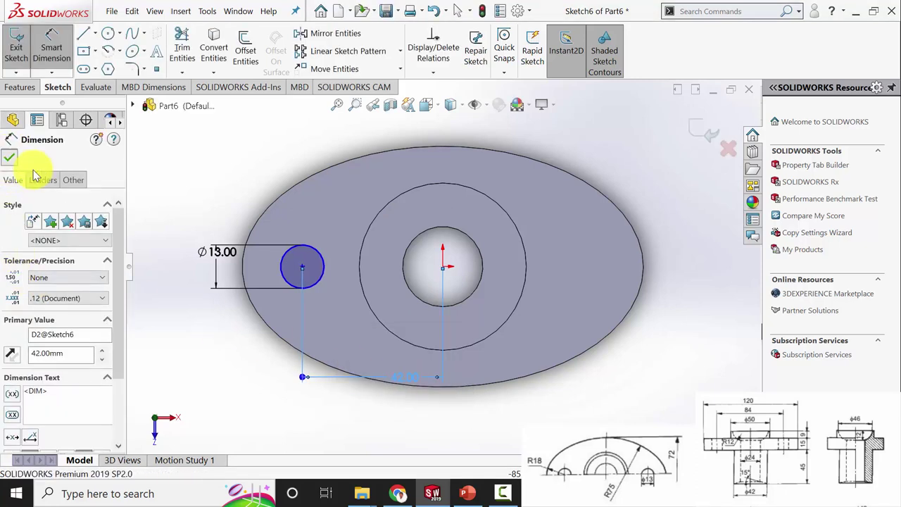
Step: Add a Horizontal relation between the circle centre and the origin
click(303, 267)
ctrl+click(442, 266)
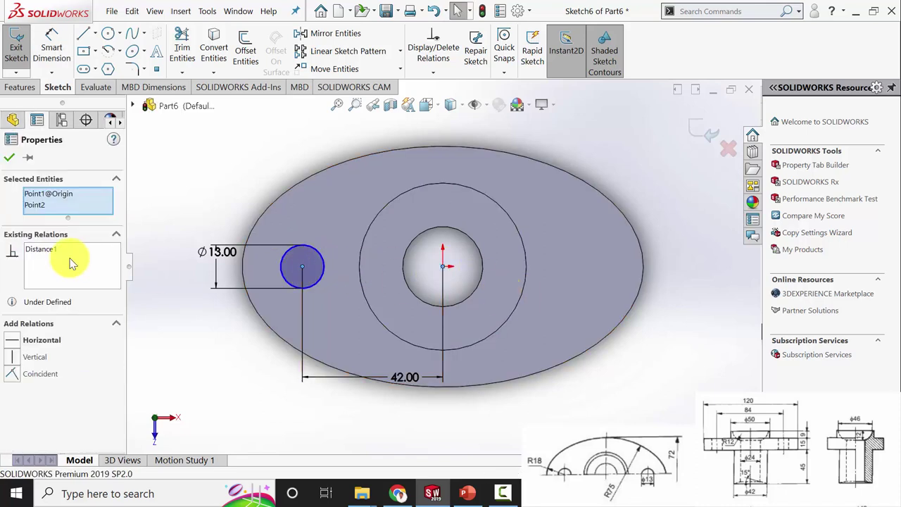
click(14, 340)
click(8, 156)
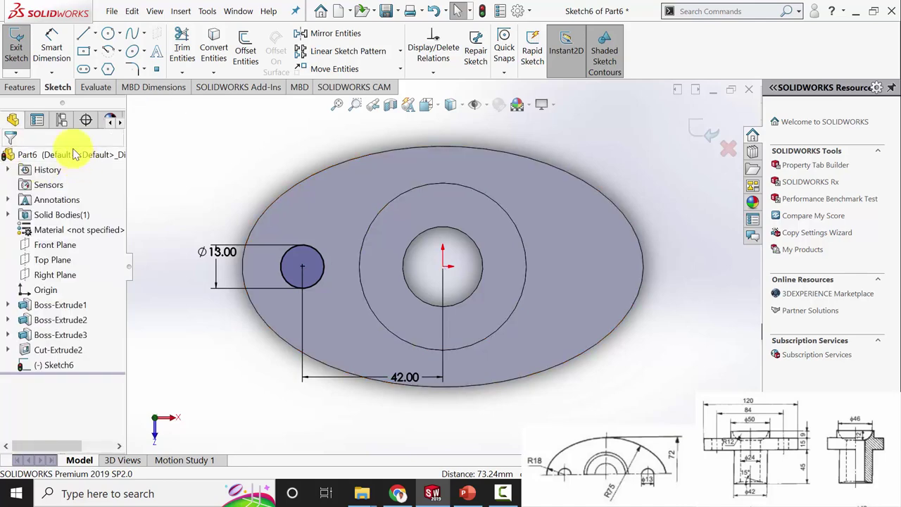
Step: Extrude-cut the circle Up To Surface, ending at the flange underside
click(20, 86)
click(198, 50)
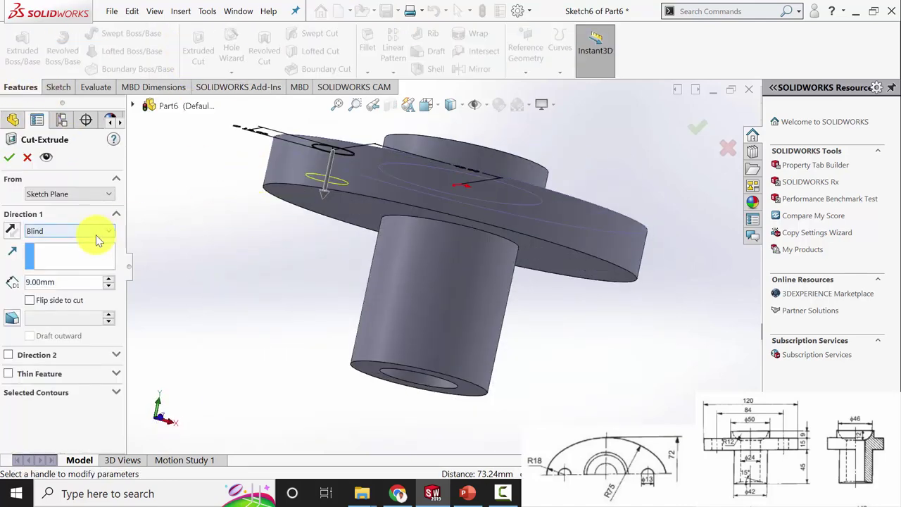
click(91, 231)
click(80, 293)
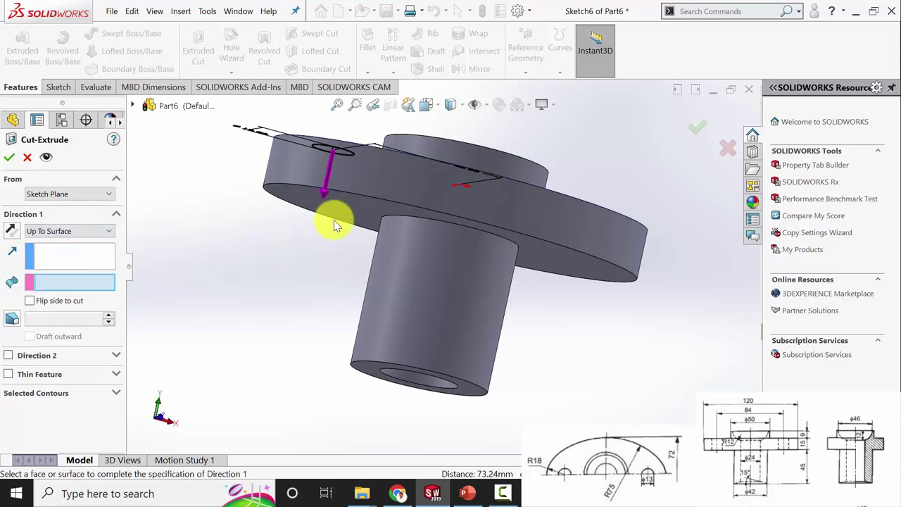
click(381, 224)
click(11, 158)
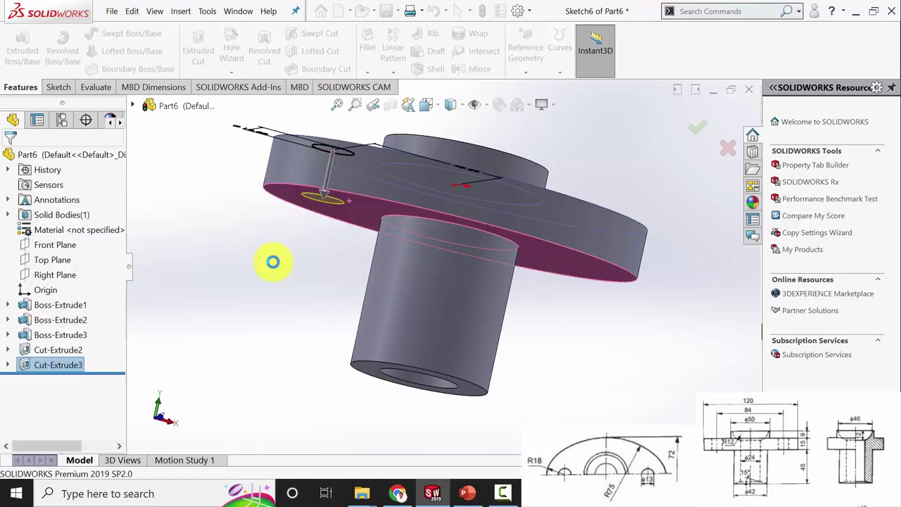
middle_drag(323, 245, 295, 366)
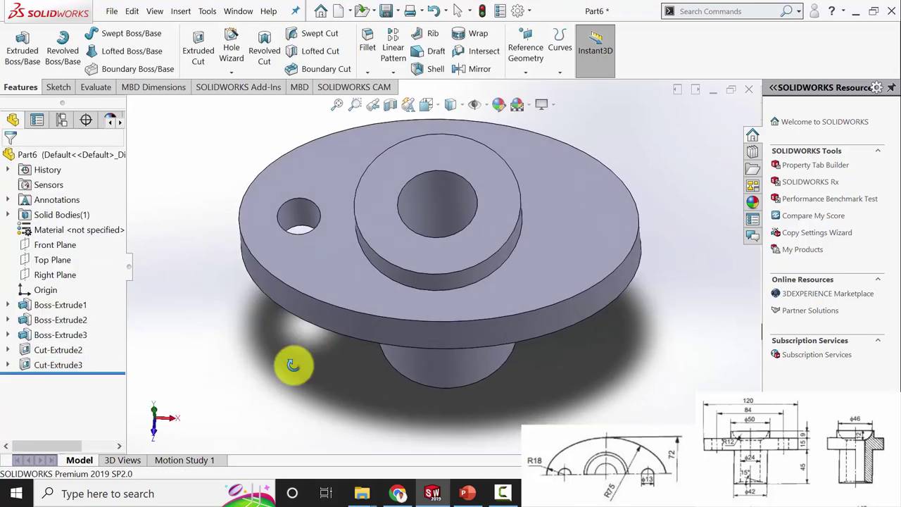
Step: Mirror Cut-Extrude3 about the Right Plane to create a second Ø13 hole
click(464, 69)
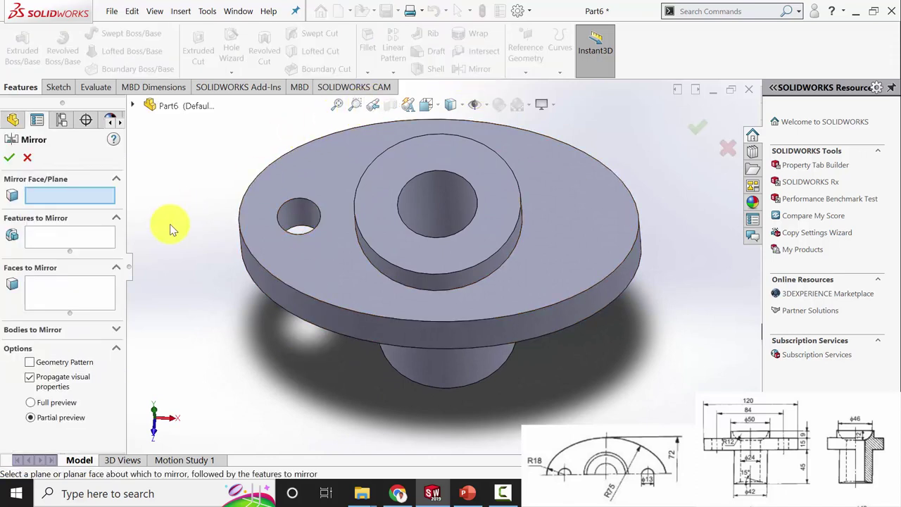
click(134, 106)
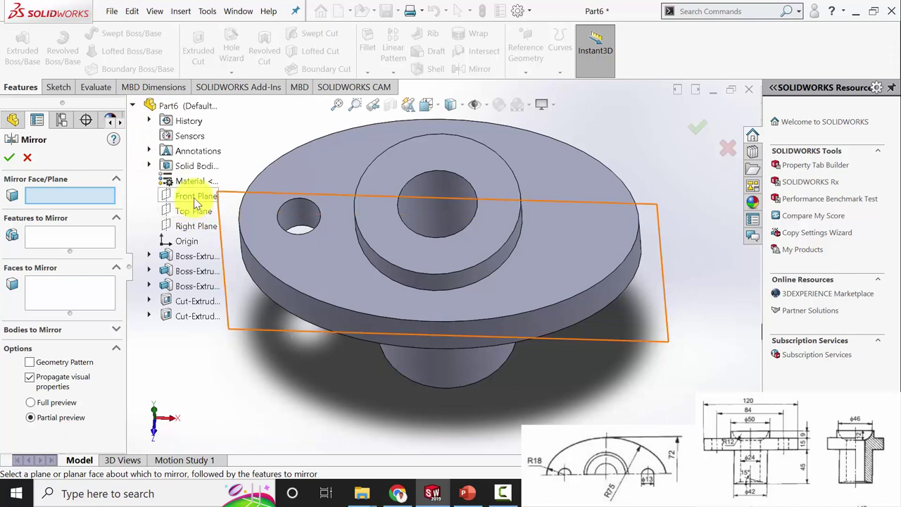
click(194, 226)
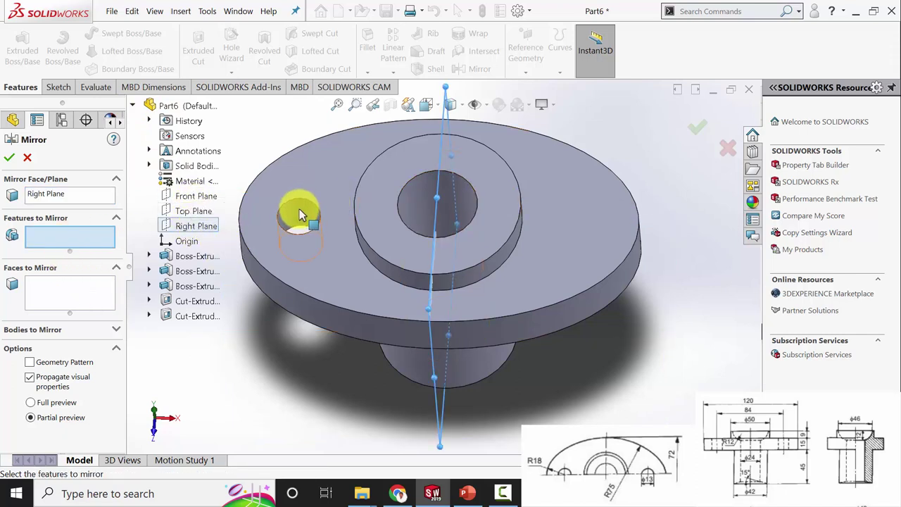
click(358, 222)
click(12, 159)
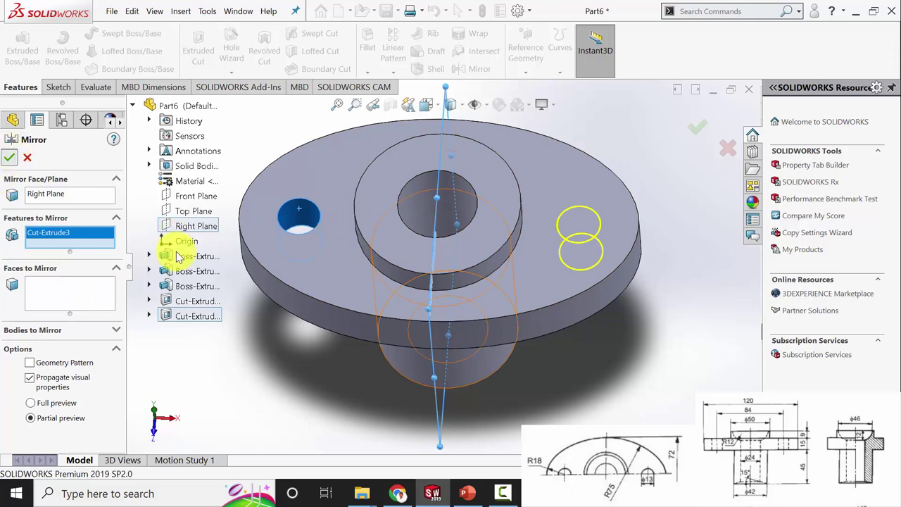
middle_drag(222, 340, 261, 302)
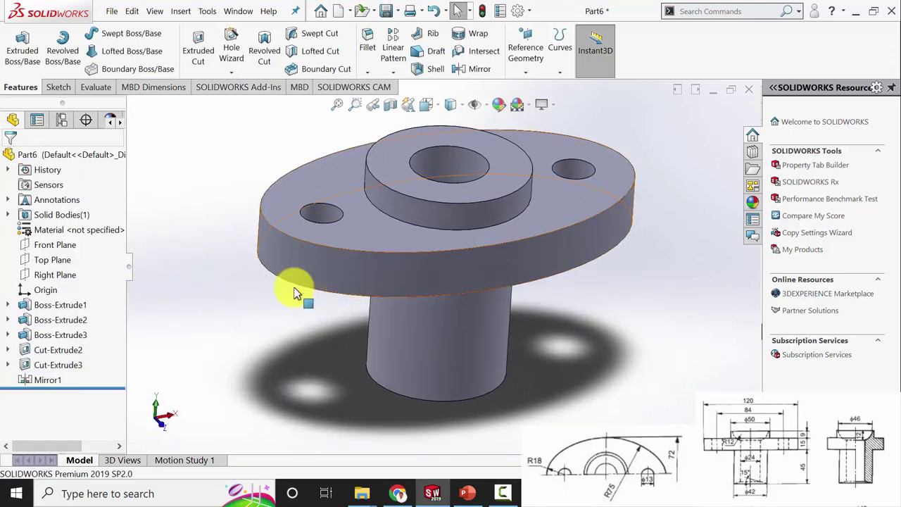
Step: Assign Brass from the Copper Alloys library as the part material
right_click(60, 232)
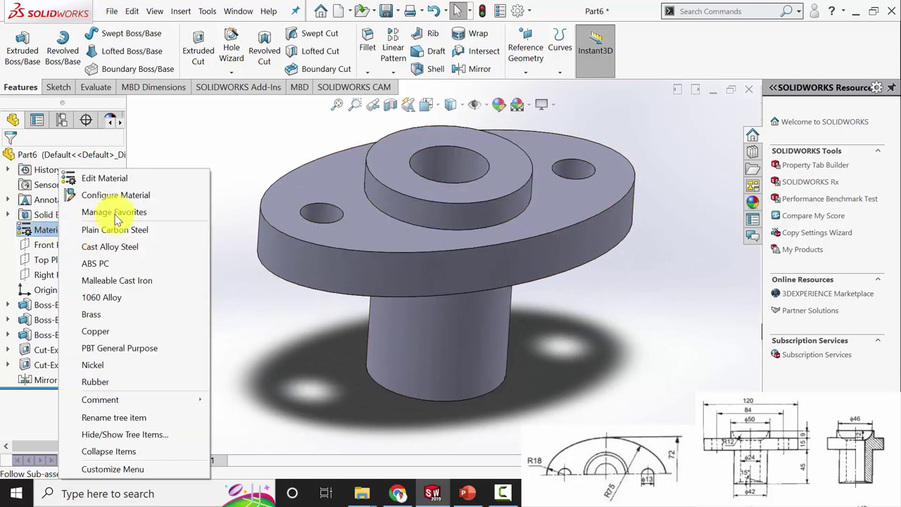
click(107, 185)
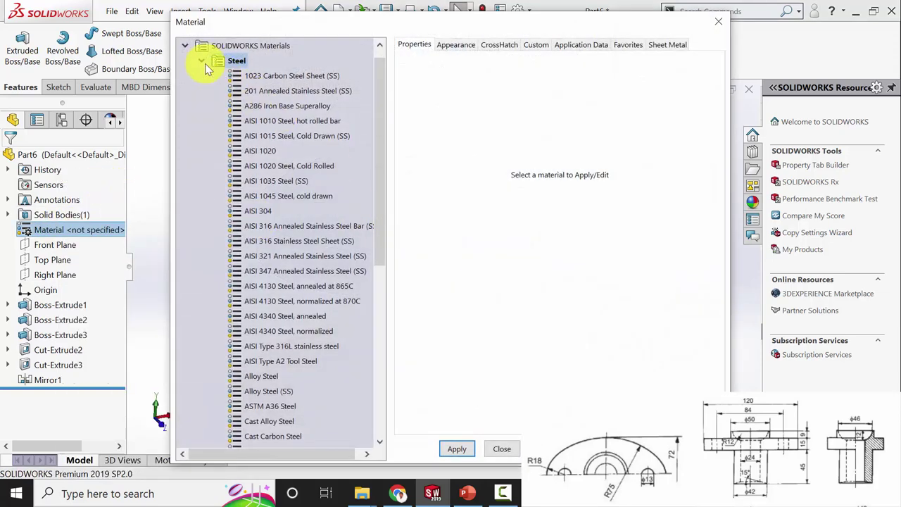
click(203, 62)
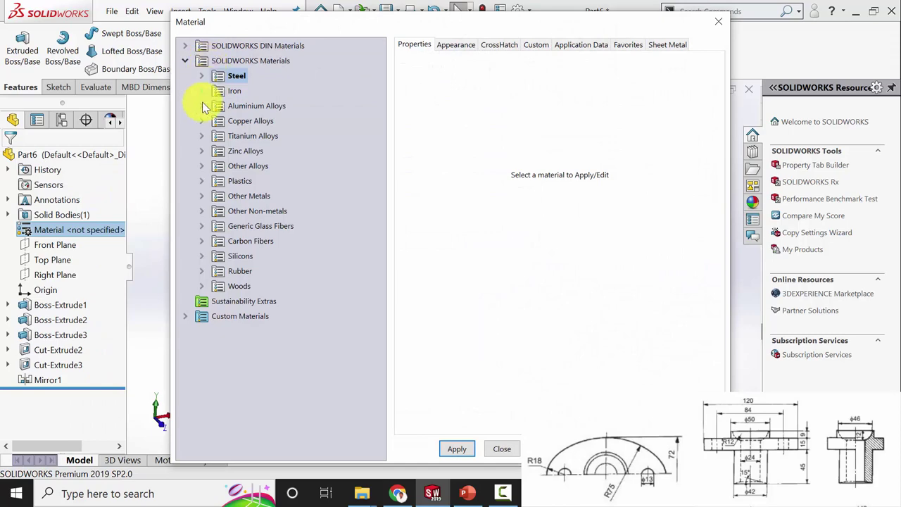
click(202, 121)
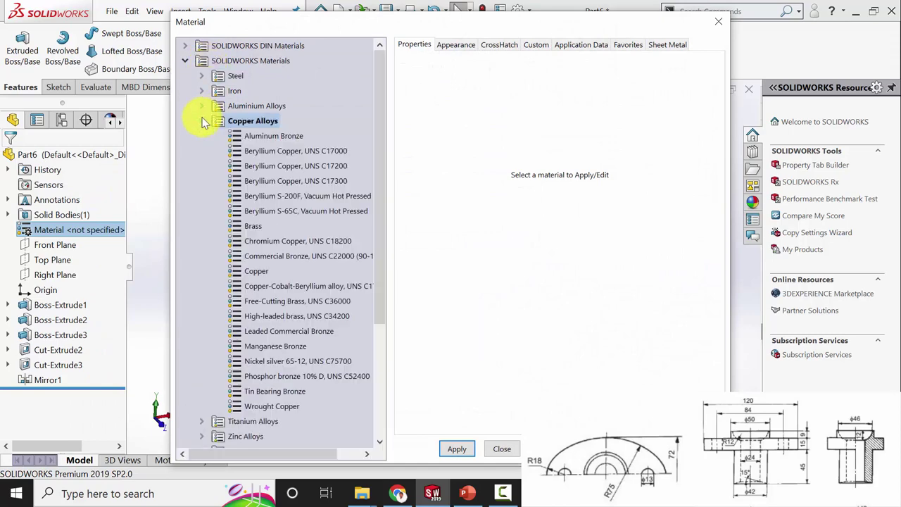
click(256, 227)
click(459, 450)
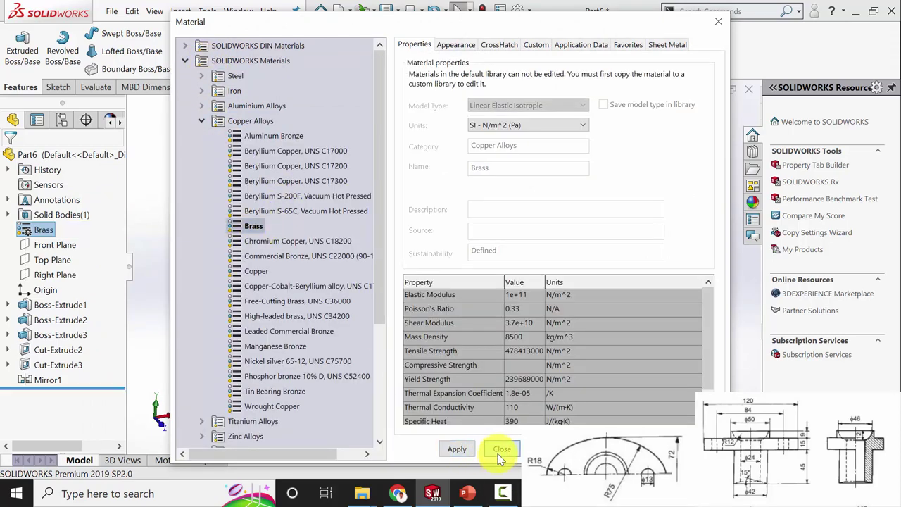
click(501, 451)
mouse_move(326, 339)
middle_down()
mouse_move(356, 284)
mouse_move(324, 355)
middle_up()
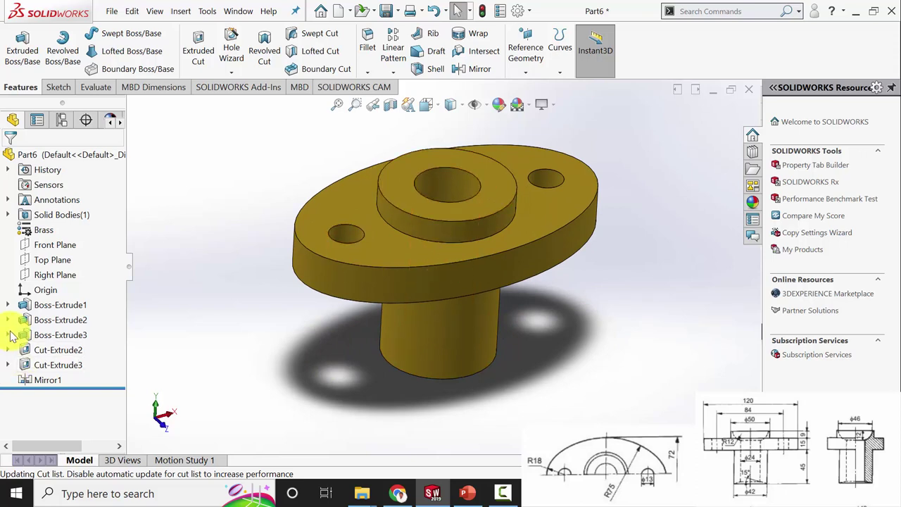
Step: On a Front Plane sketch, draw a centre-point arc from the boss top edge curving down
click(51, 244)
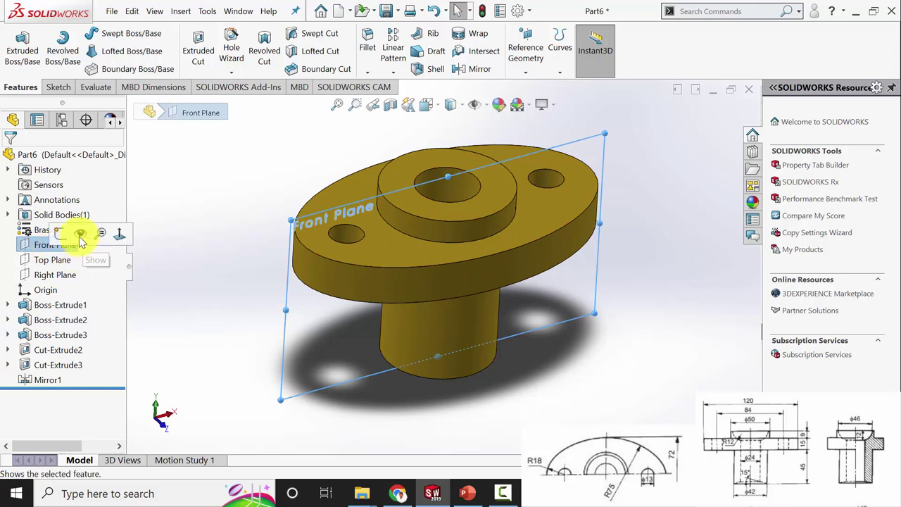
click(61, 234)
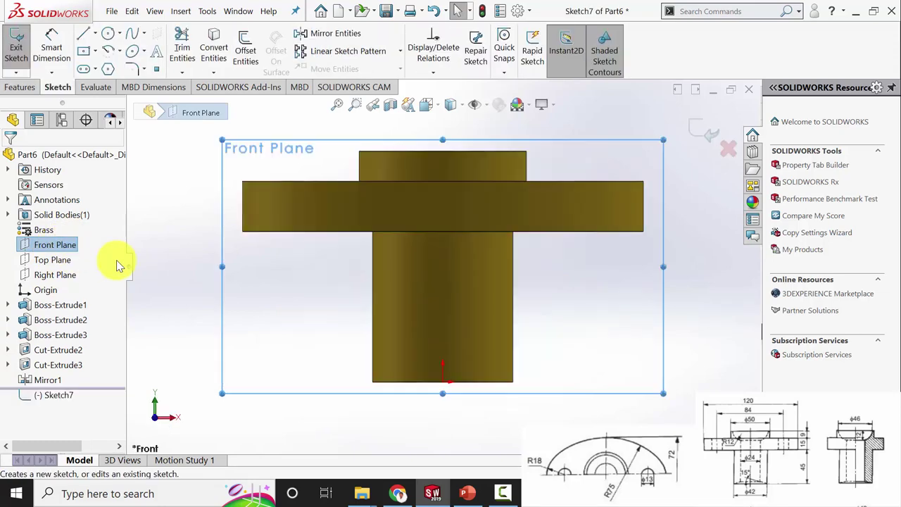
scroll(408, 117, down, 3)
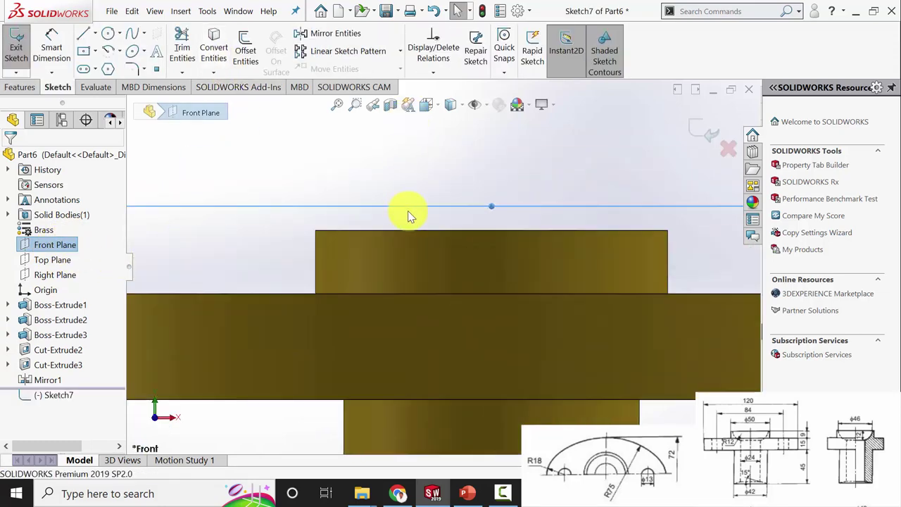
click(120, 54)
click(121, 68)
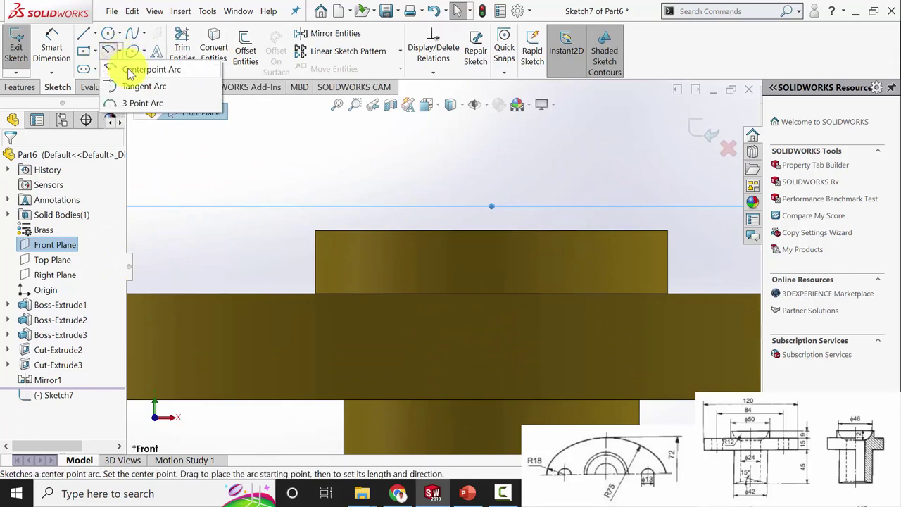
click(376, 230)
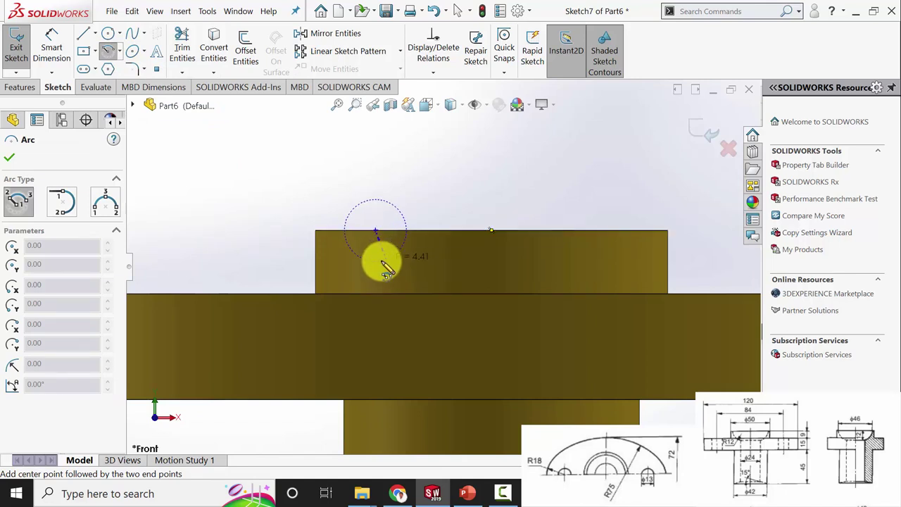
click(329, 231)
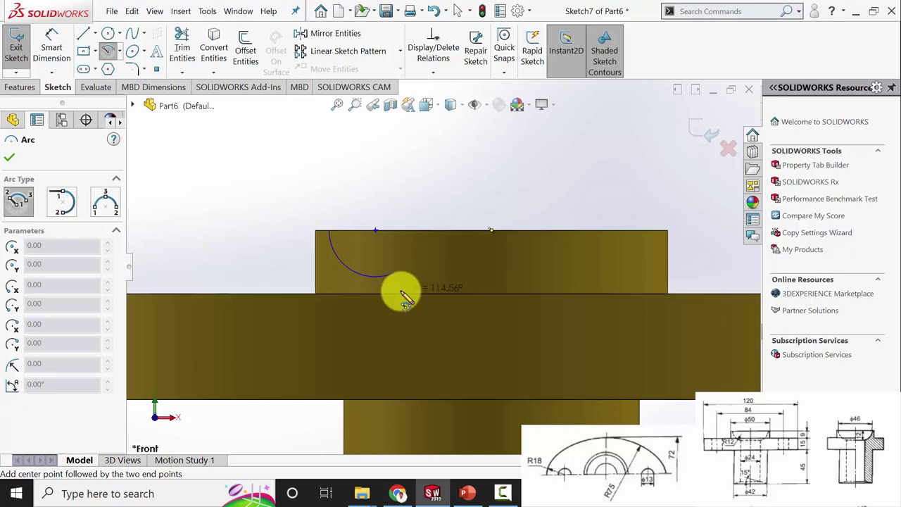
click(375, 276)
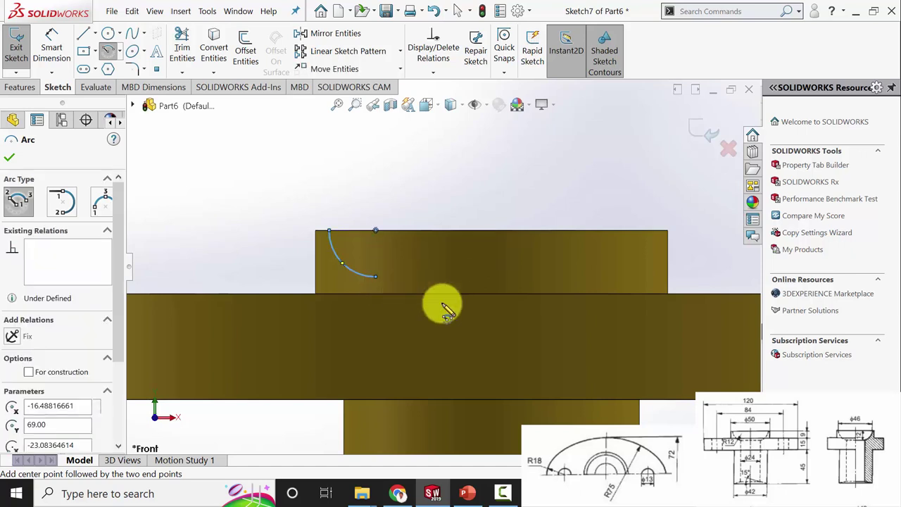
key(Escape)
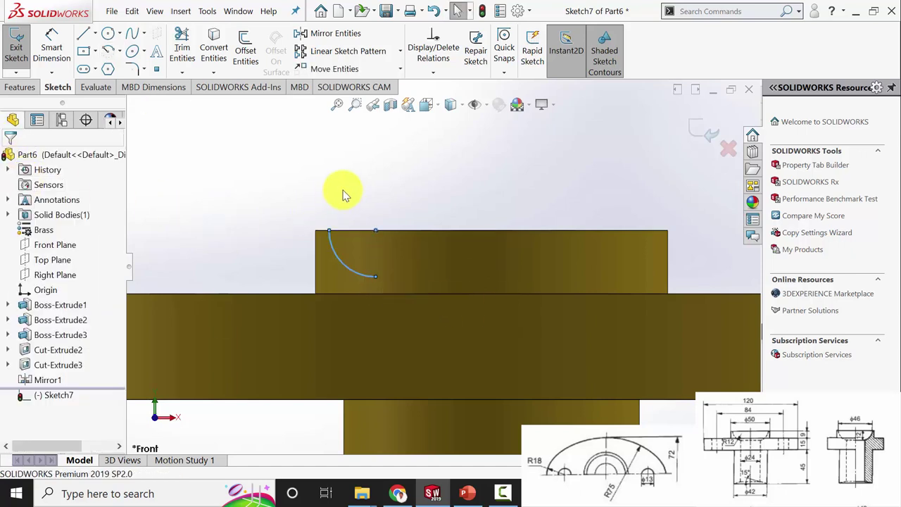
Step: Draw a vertical construction centerline up from the boss top edge as the revolve axis
click(120, 33)
click(95, 33)
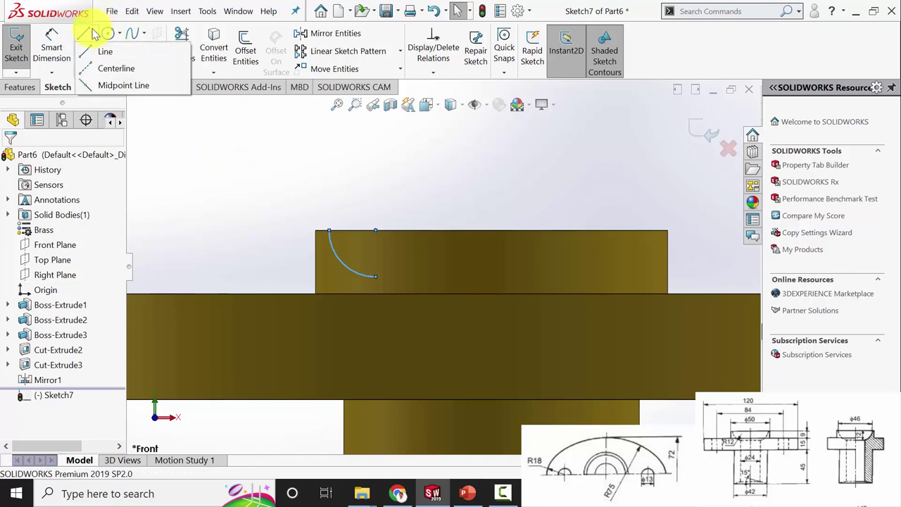
click(103, 69)
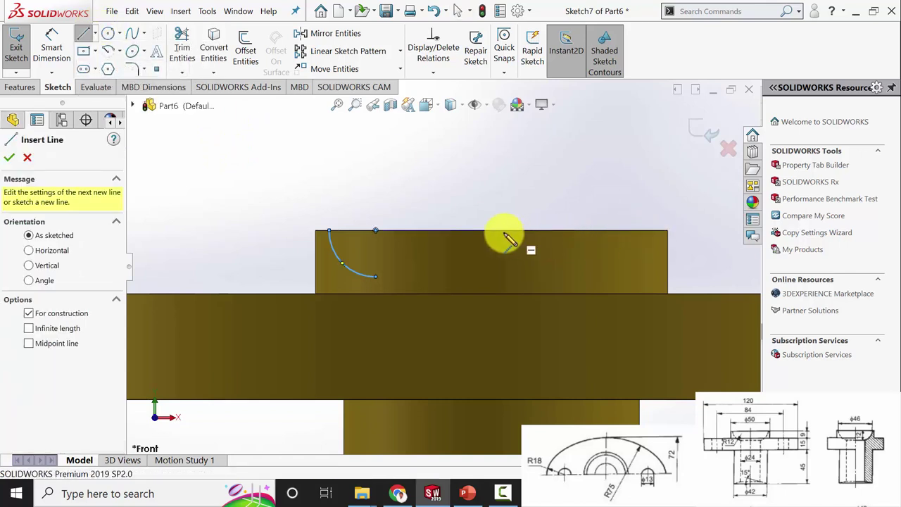
click(491, 230)
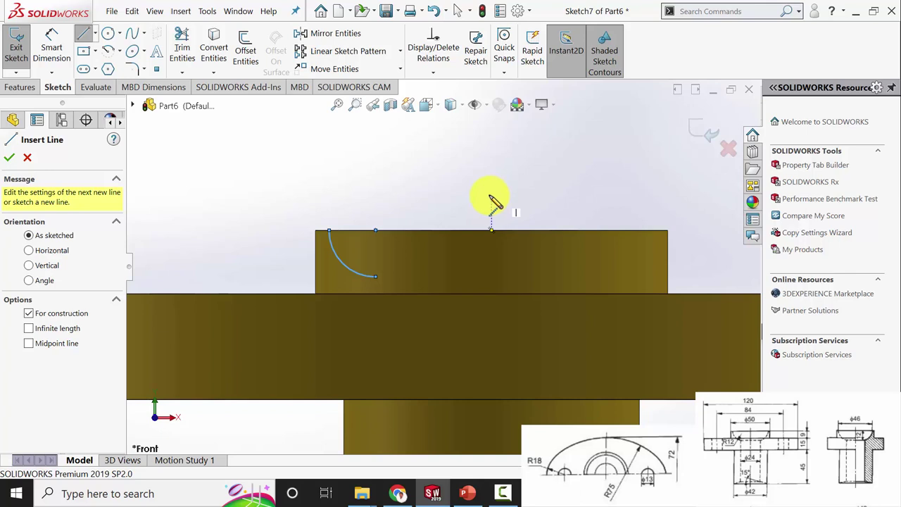
click(491, 210)
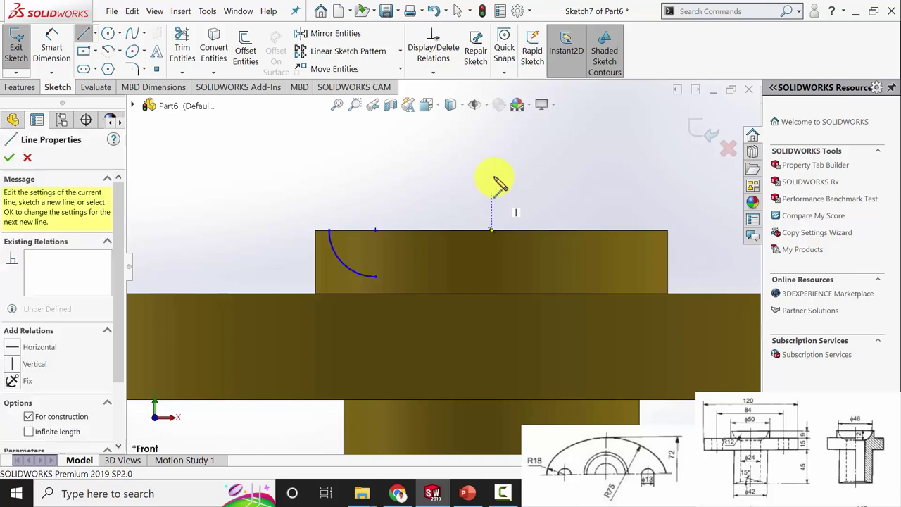
click(491, 138)
key(Escape)
click(52, 47)
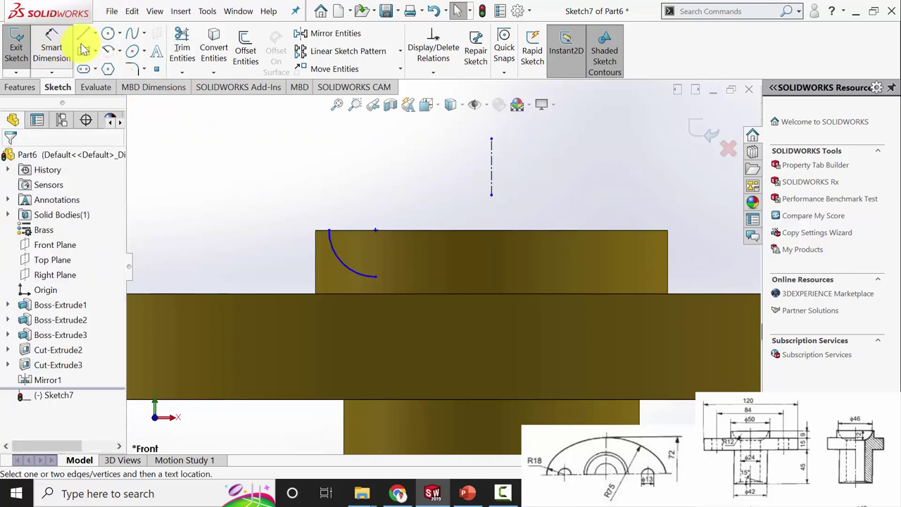
click(492, 174)
Step: Dimension the arc's top end 46/2 (23 mm) from the centerline
click(329, 230)
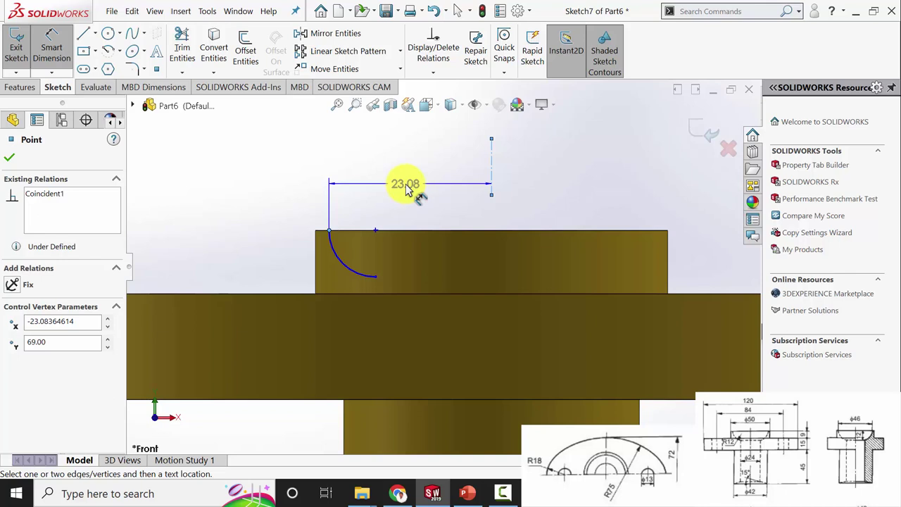
click(424, 187)
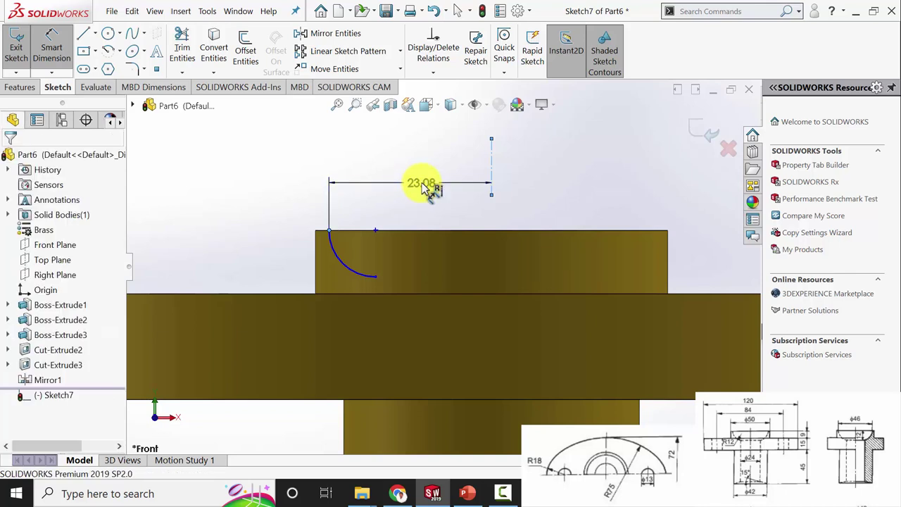
text(46/2)
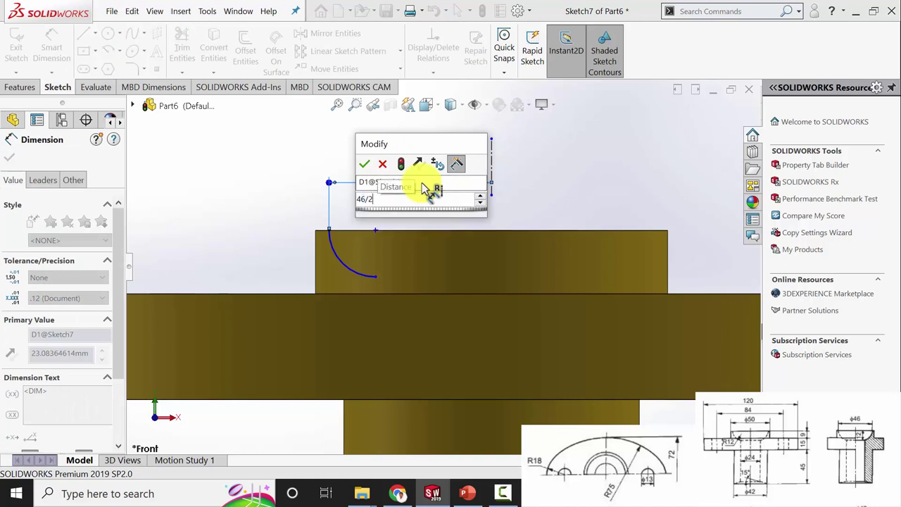
key(Return)
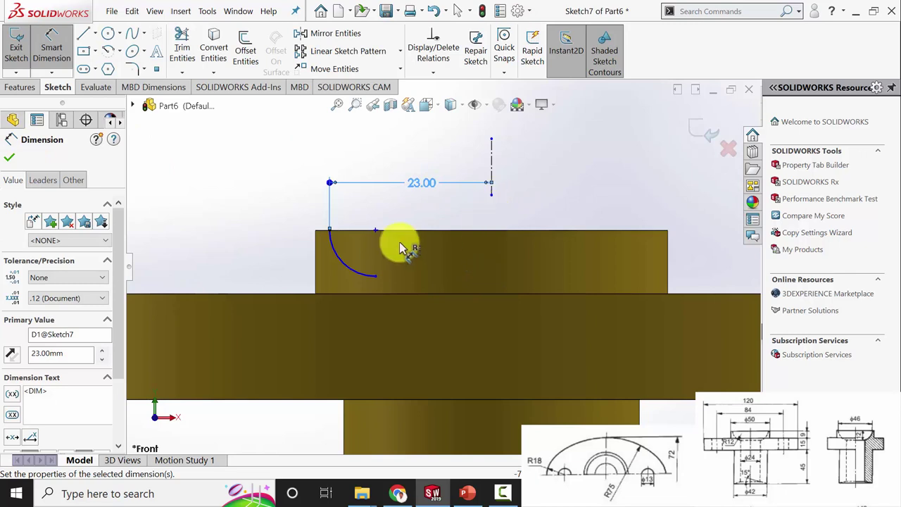
Step: Dimension the arc's lower end 12 mm below the boss top
drag(413, 237, 377, 282)
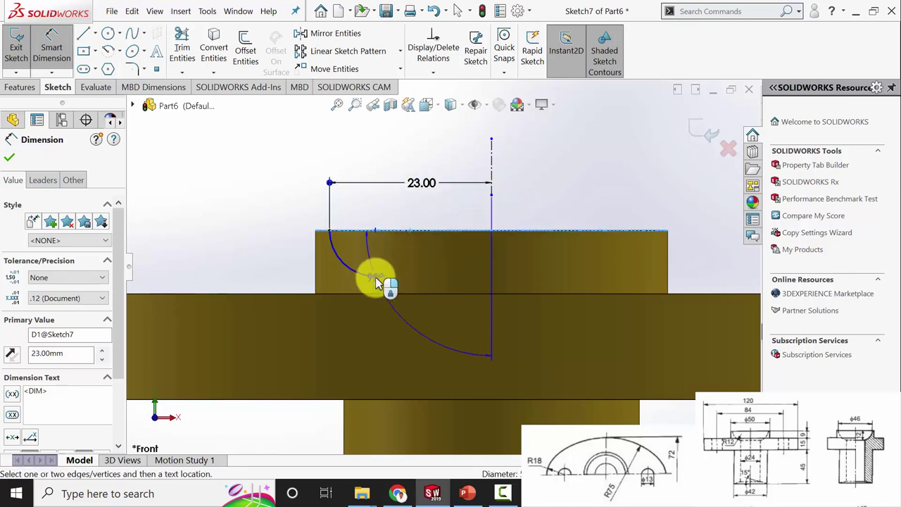
scroll(380, 282, down, 8)
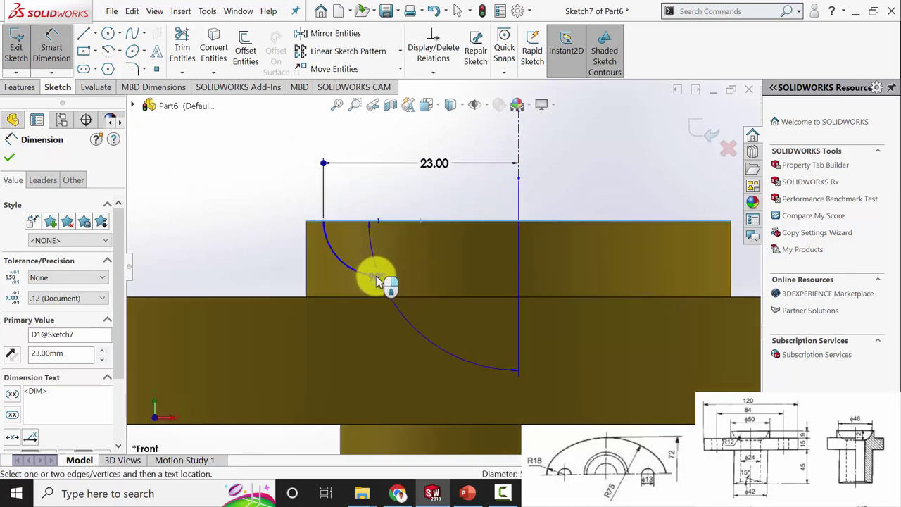
drag(397, 283, 416, 282)
click(399, 280)
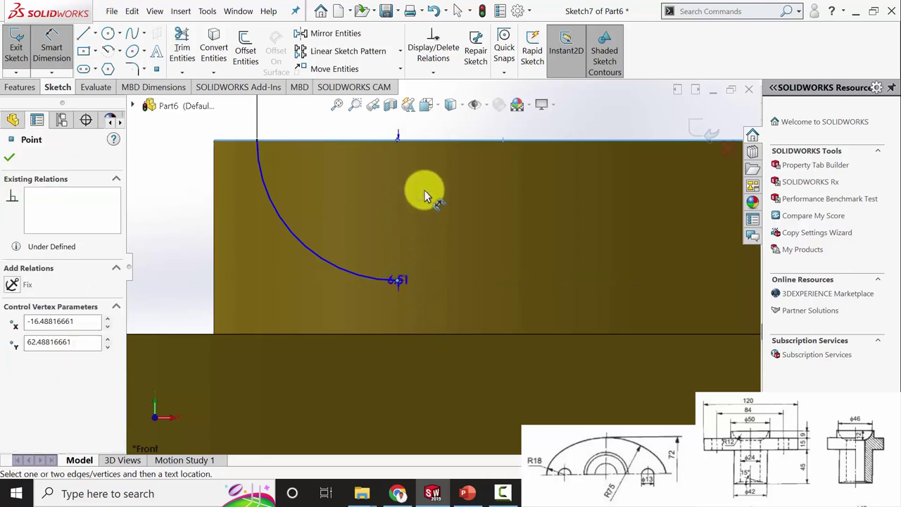
click(489, 212)
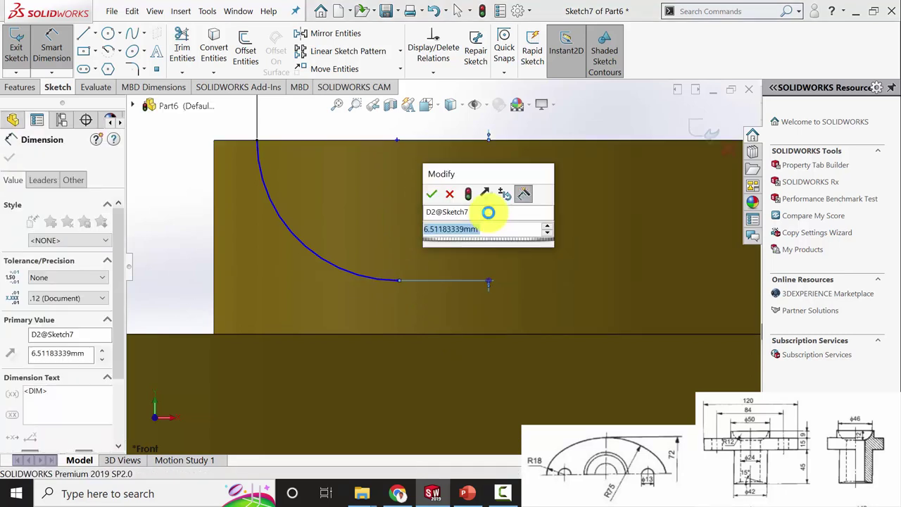
text(12)
key(Return)
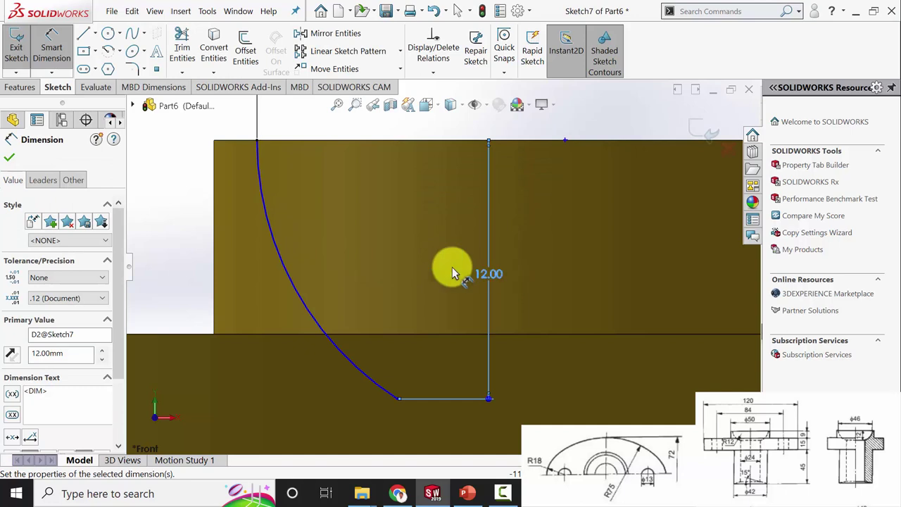
Step: Set the arc radius to R12
click(299, 288)
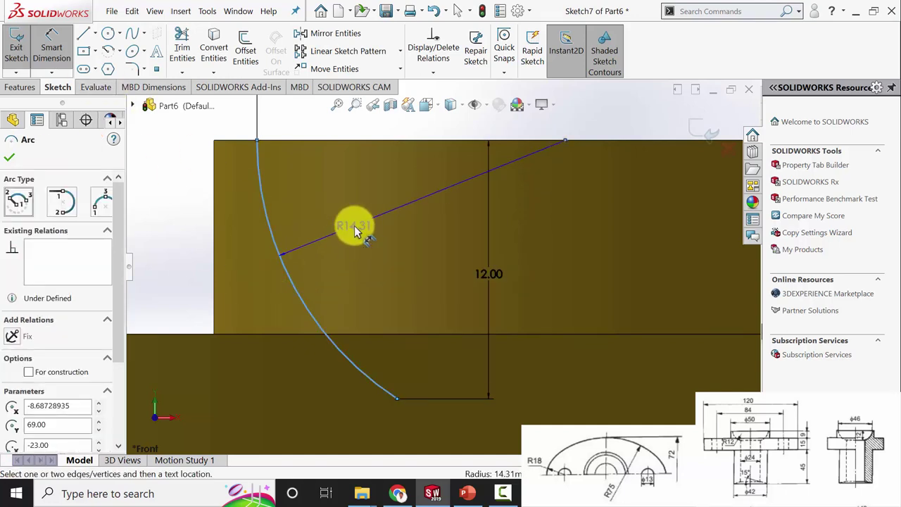
click(354, 225)
text(12)
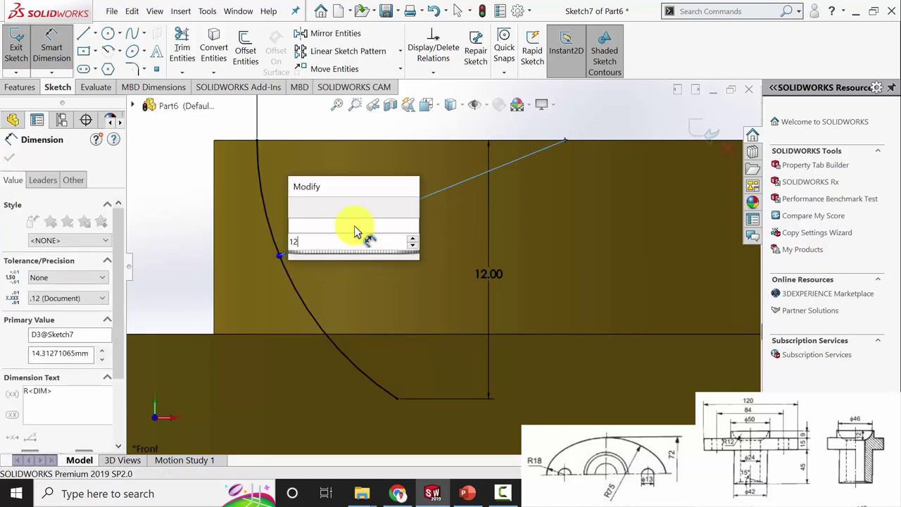
key(Return)
click(8, 157)
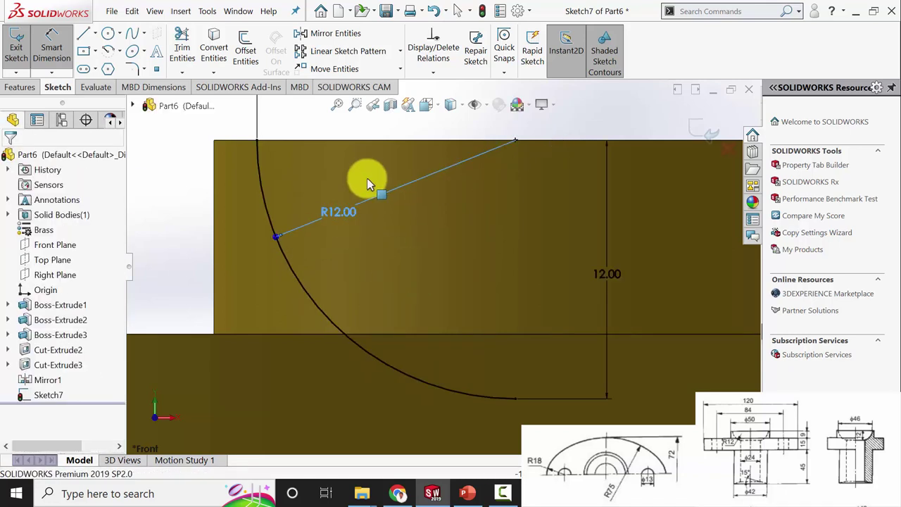
click(84, 33)
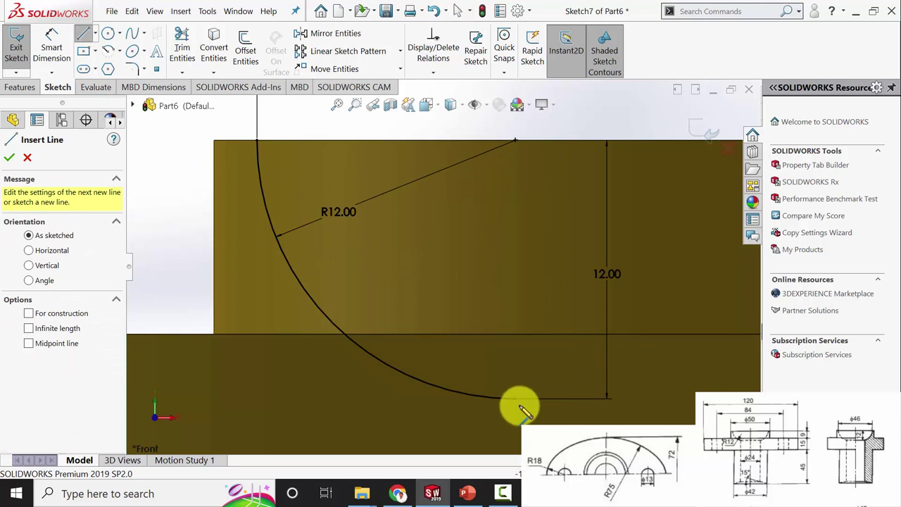
Step: Draw a vertical line from the arc's lower end to the boss top, then back to the arc's top end
click(515, 399)
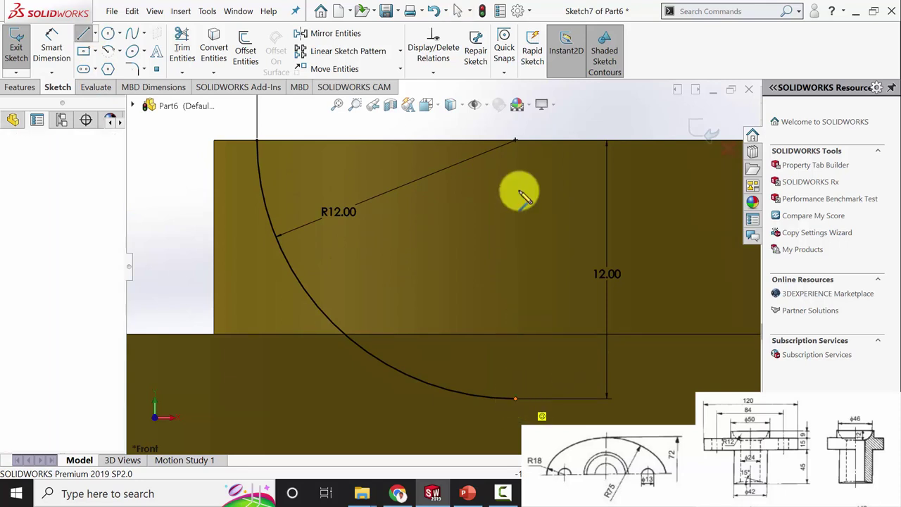
click(515, 141)
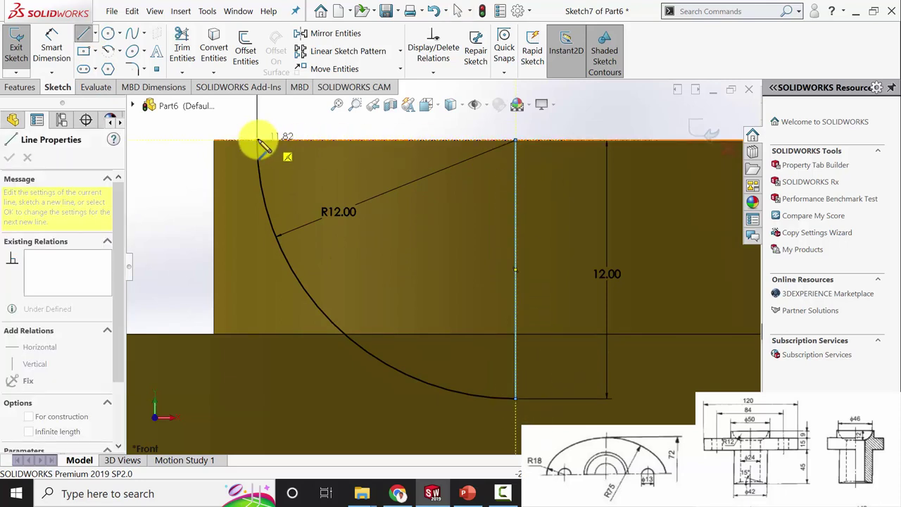
click(259, 141)
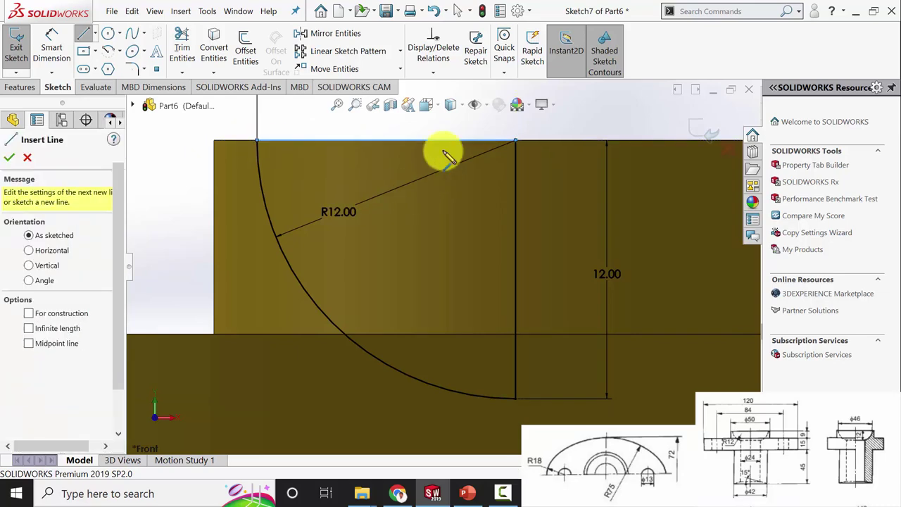
key(Escape)
Step: Revolve-cut the profile 360° about the centerline Line2 into the boss top
key(z)
click(20, 87)
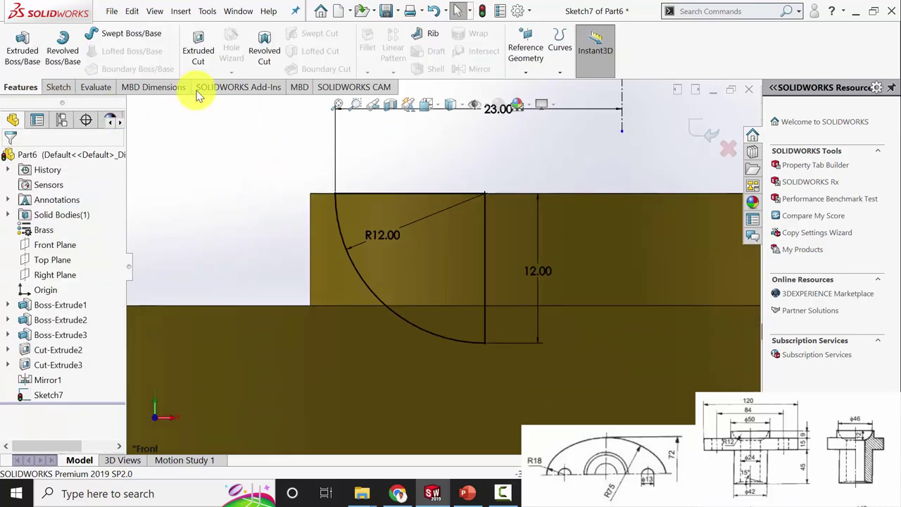
click(266, 56)
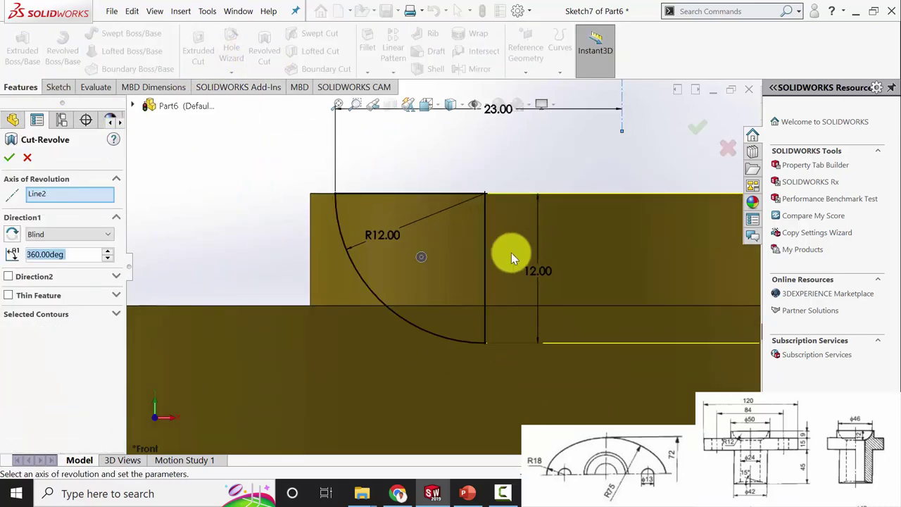
middle_drag(536, 267, 539, 312)
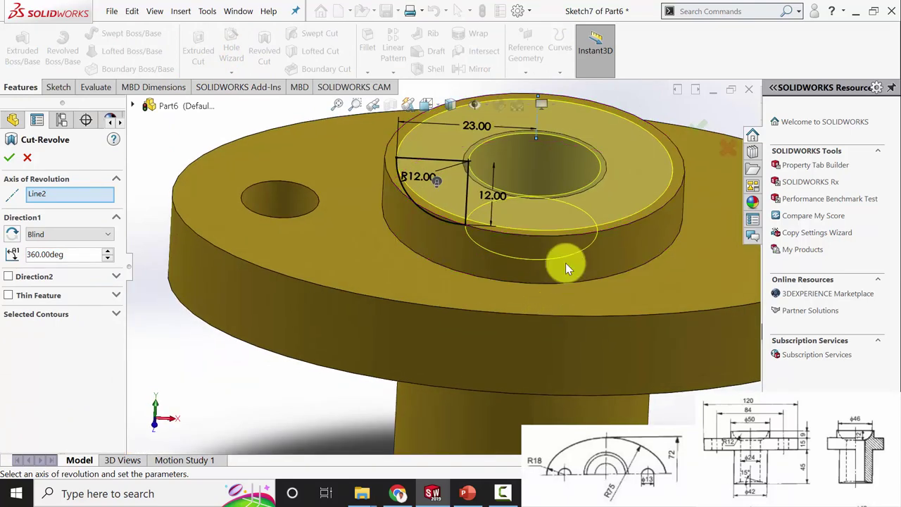
click(10, 158)
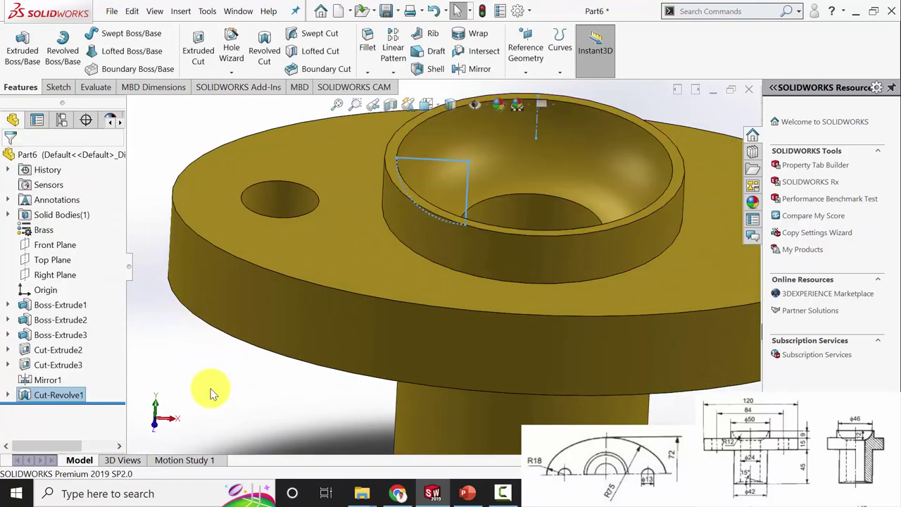
middle_drag(519, 251, 469, 315)
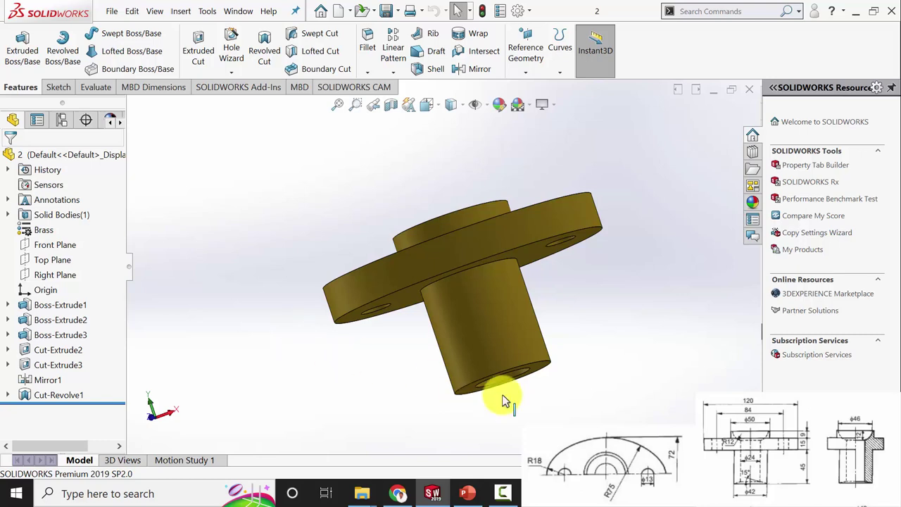
Step: Preview a 9 mm × 15° chamfer on the bore edge at the boss end
scroll(542, 380, down, 2)
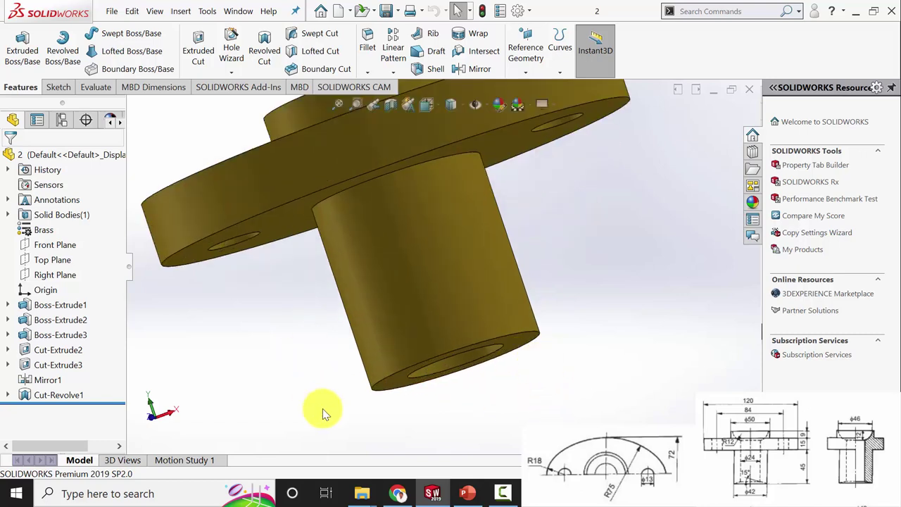
click(369, 72)
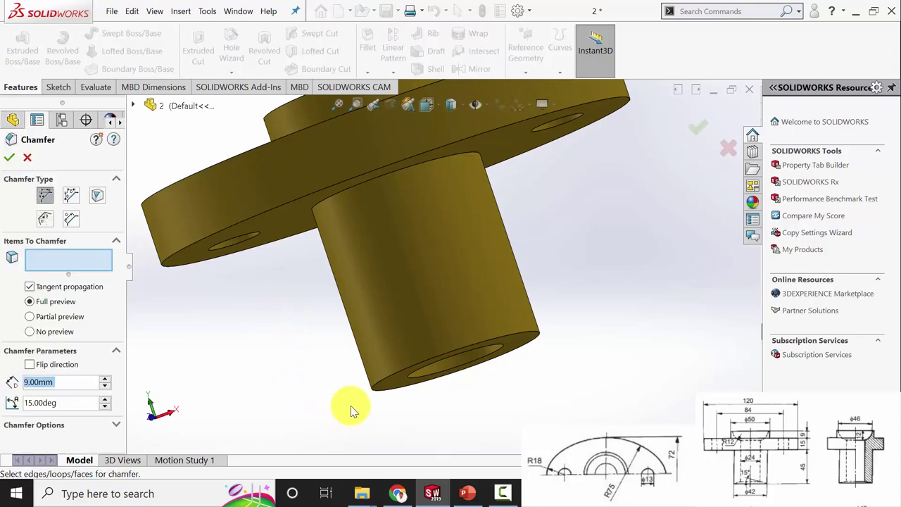
middle_drag(352, 407, 470, 414)
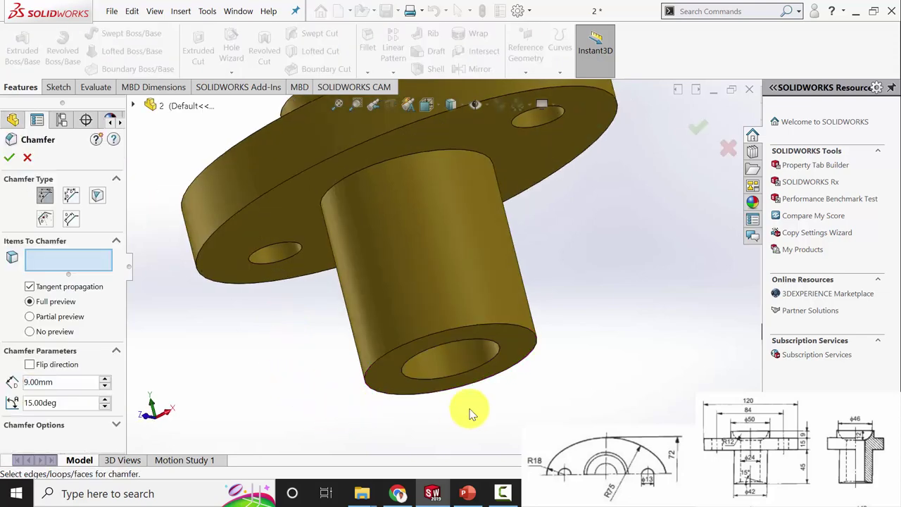
click(484, 363)
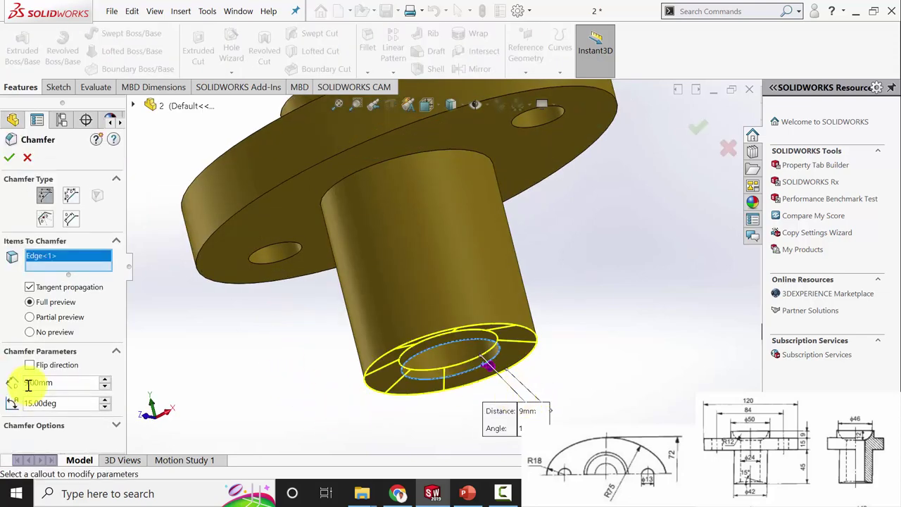
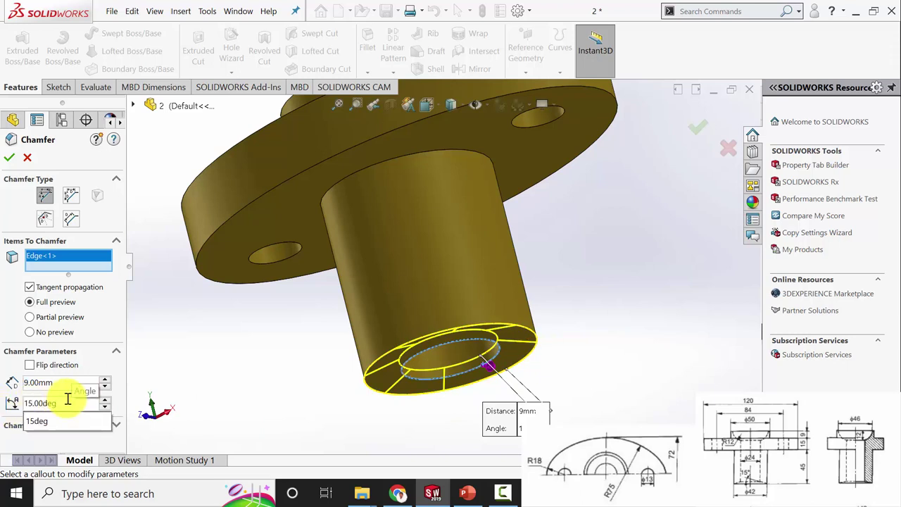
Step: Apply the 9 mm × 15° bore-edge chamfer, save the part as '2' and close it
click(9, 158)
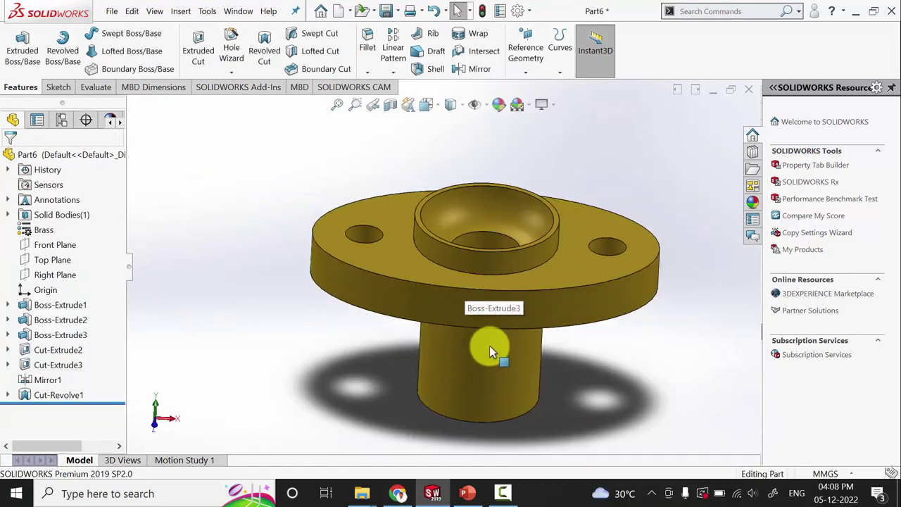
middle_drag(491, 350, 527, 356)
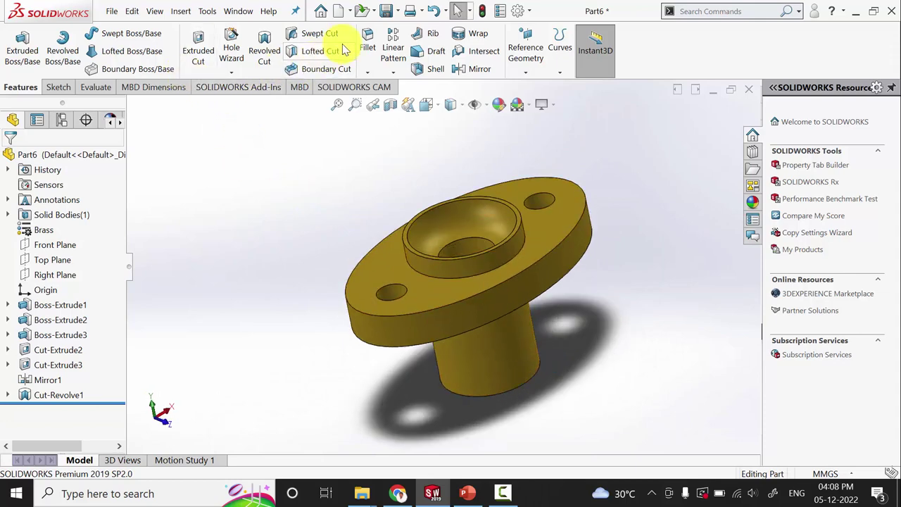
key(ctrl+s)
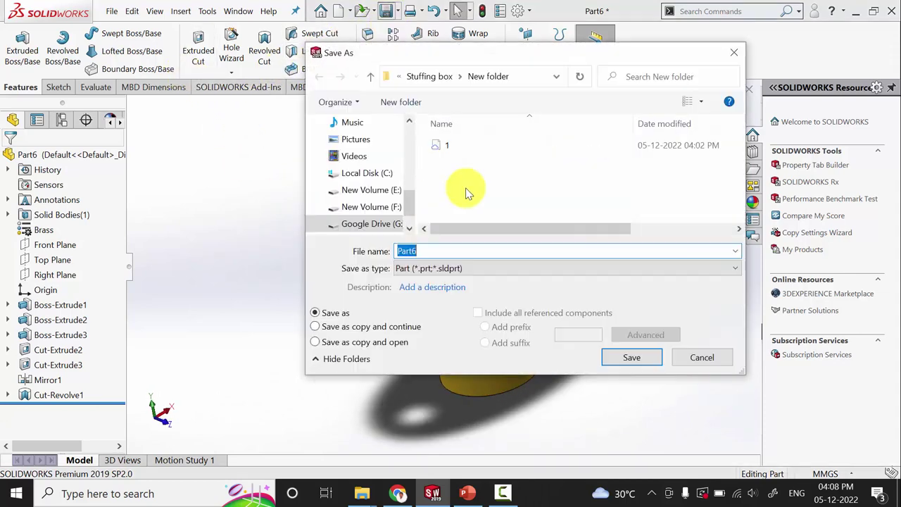
text(2)
key(Return)
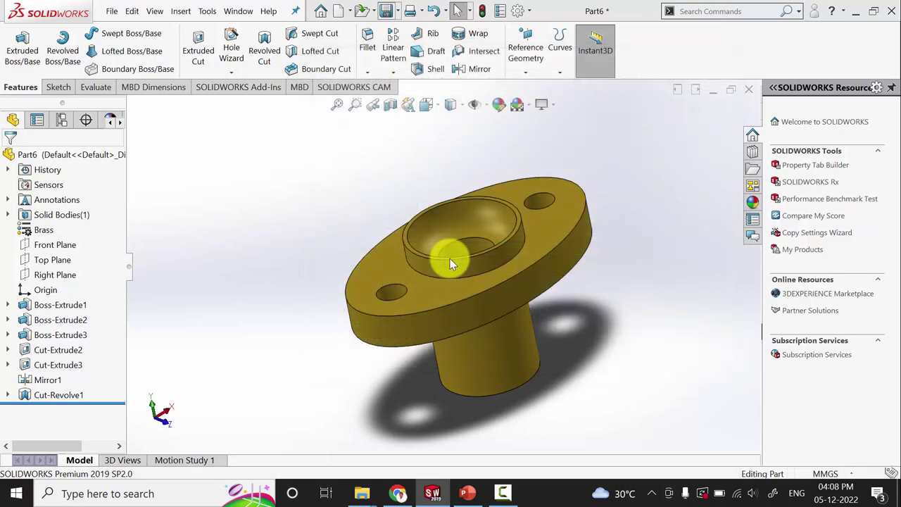
click(750, 91)
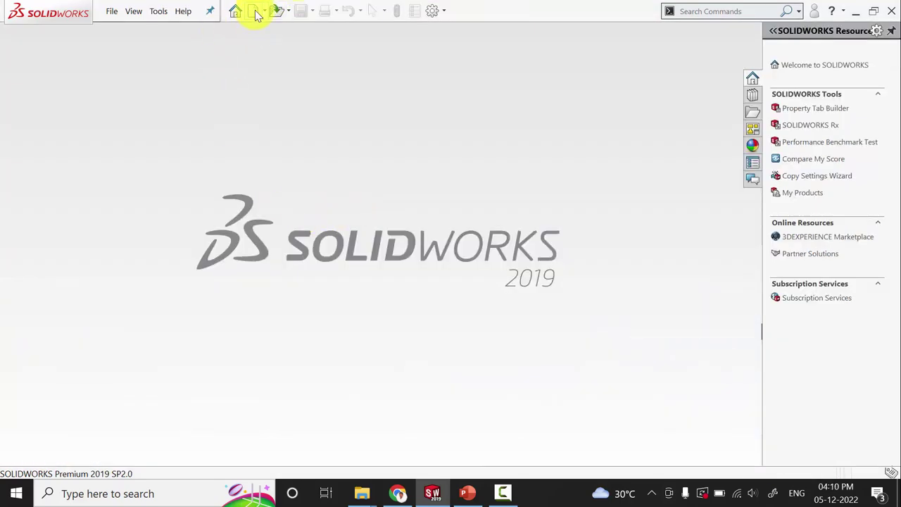
Step: Create a new part and start a sketch on its Front Plane
key(ctrl+n)
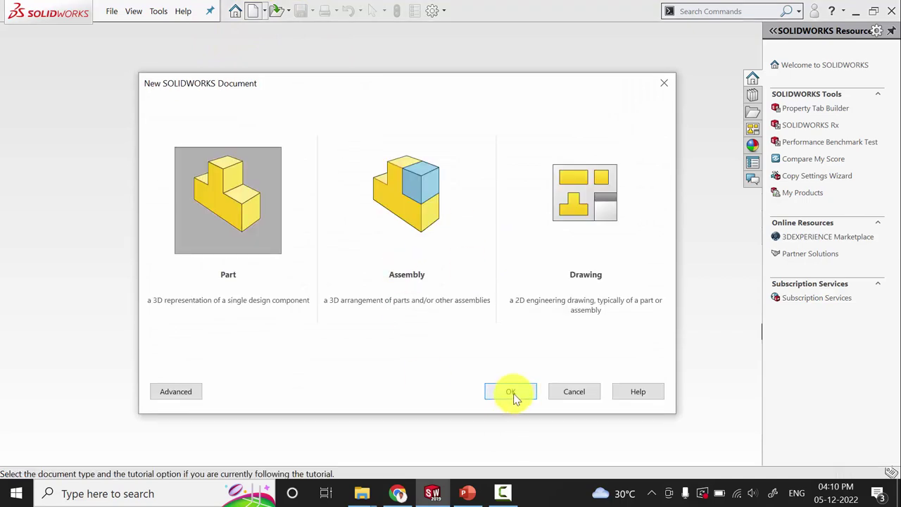
click(511, 393)
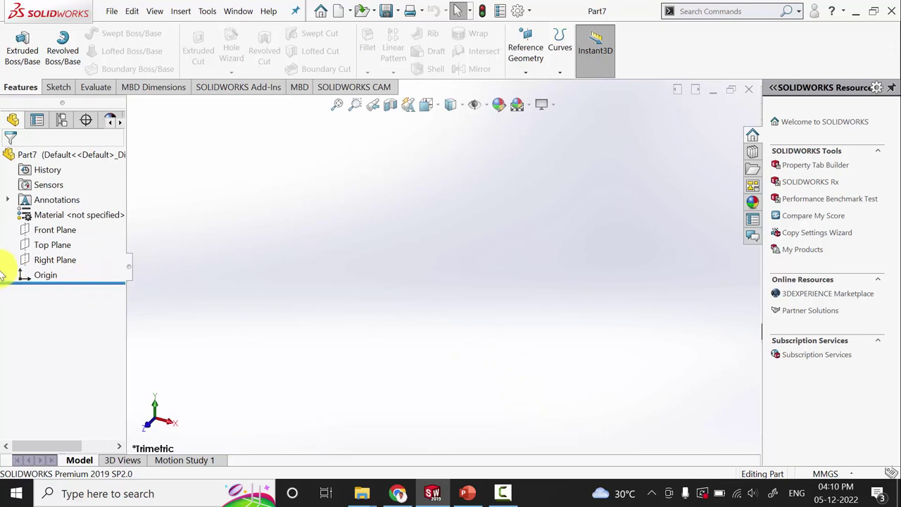
click(55, 230)
click(72, 215)
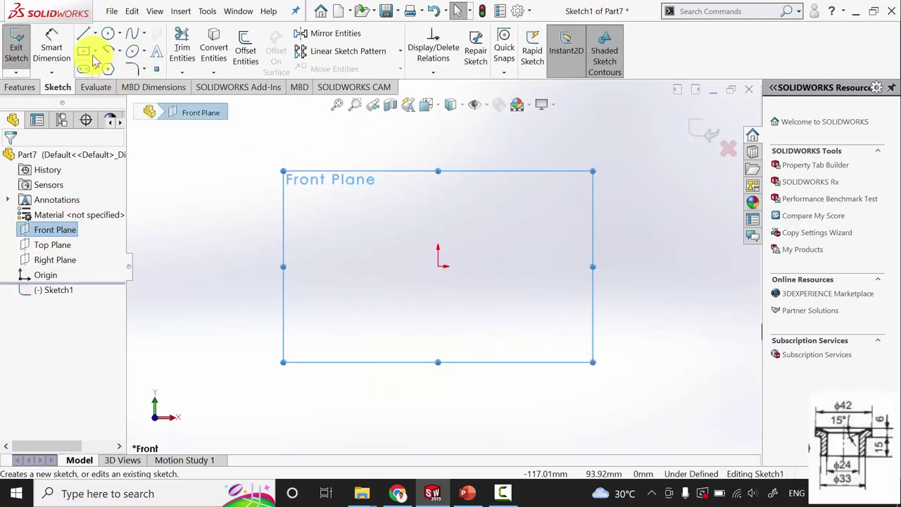
Step: Draw a closed L-shaped profile with a sloped top edge right of the origin
click(83, 35)
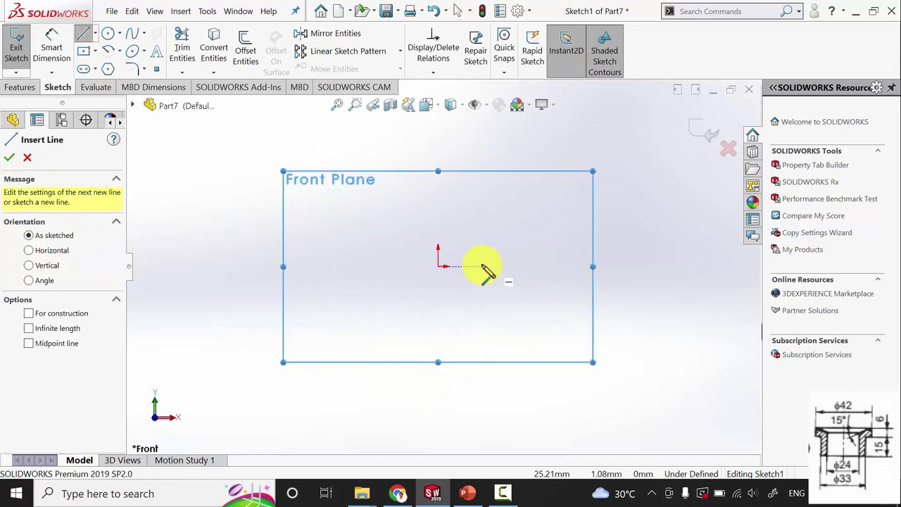
click(483, 267)
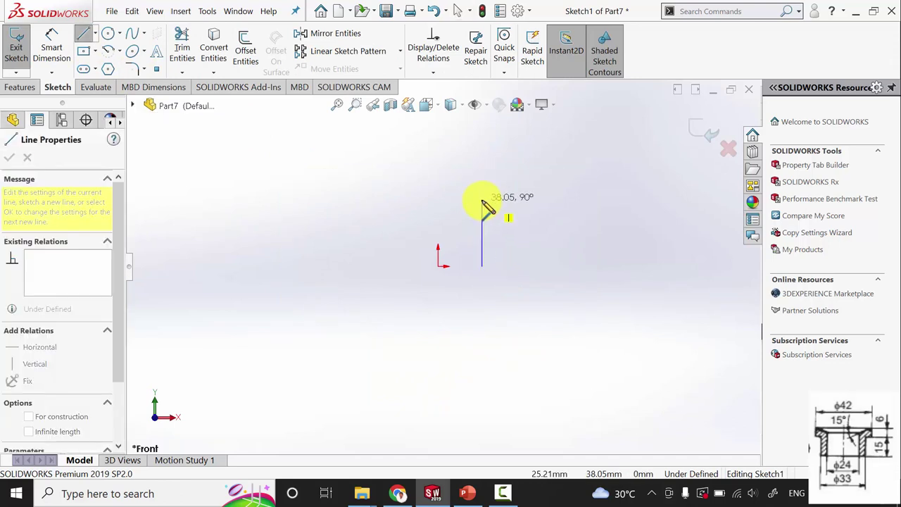
click(483, 200)
click(555, 172)
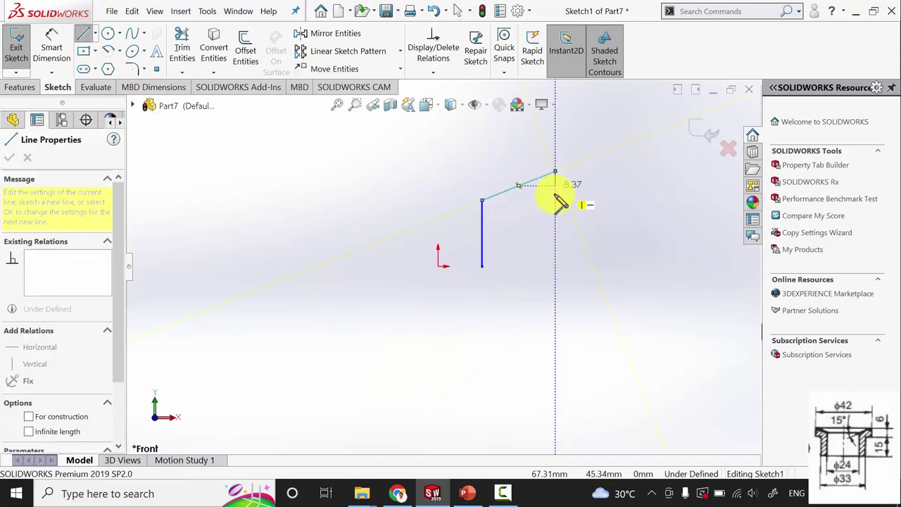
click(512, 208)
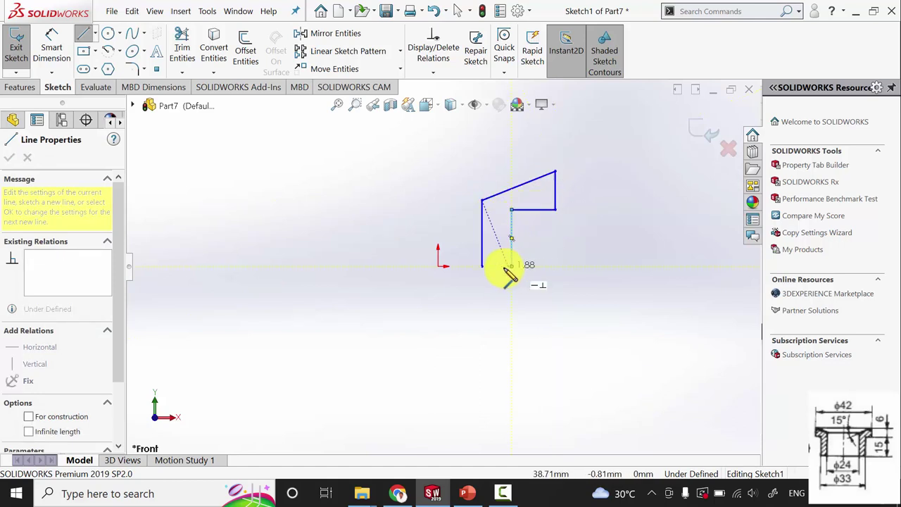
click(510, 267)
click(482, 267)
key(Escape)
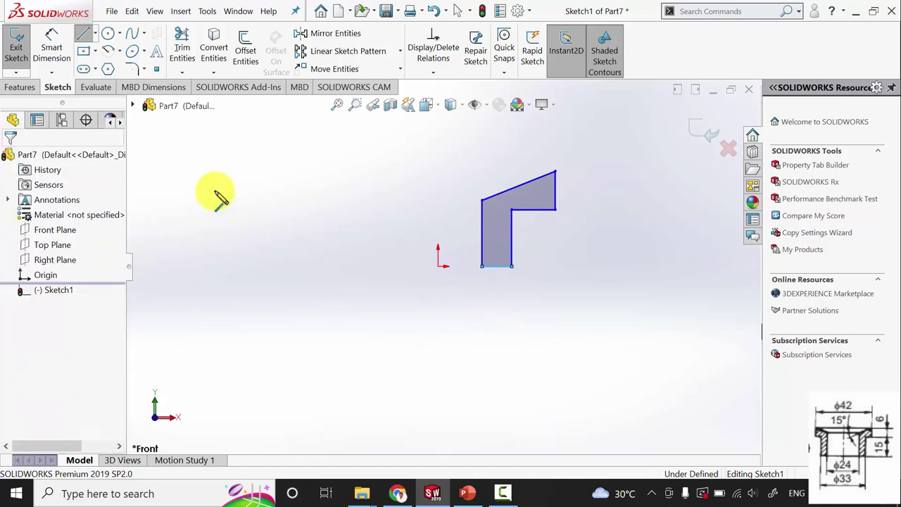
click(52, 51)
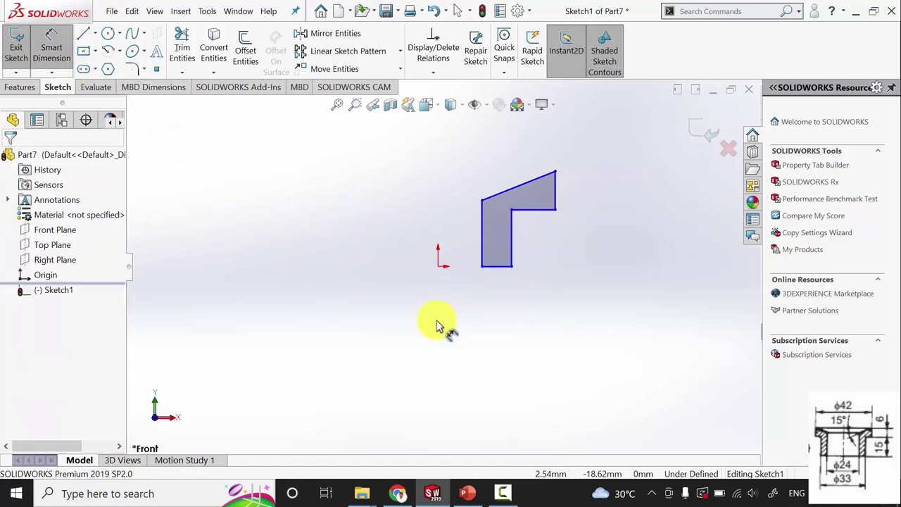
Step: Dimension the bottom-left corner 12 mm and the inner edge 33/2 (16.5 mm) from the origin
click(439, 272)
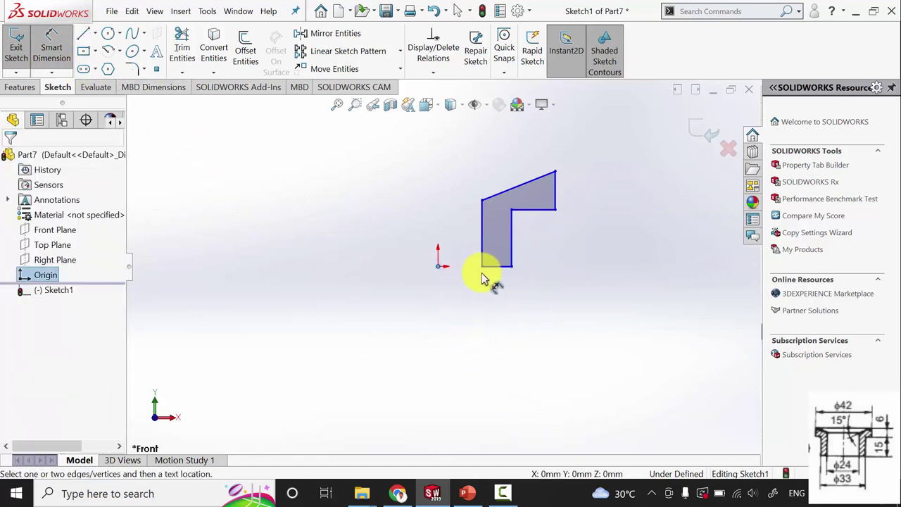
click(484, 269)
click(463, 298)
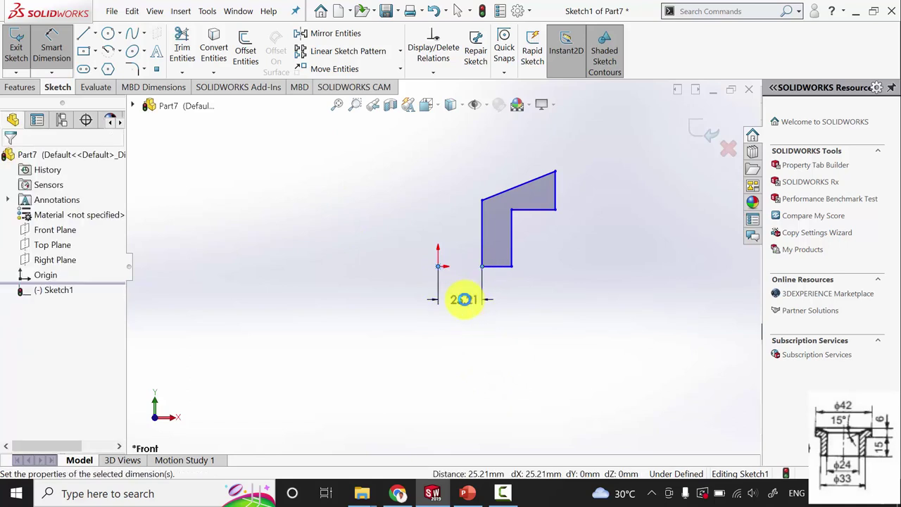
text(2)
text(12)
key(Return)
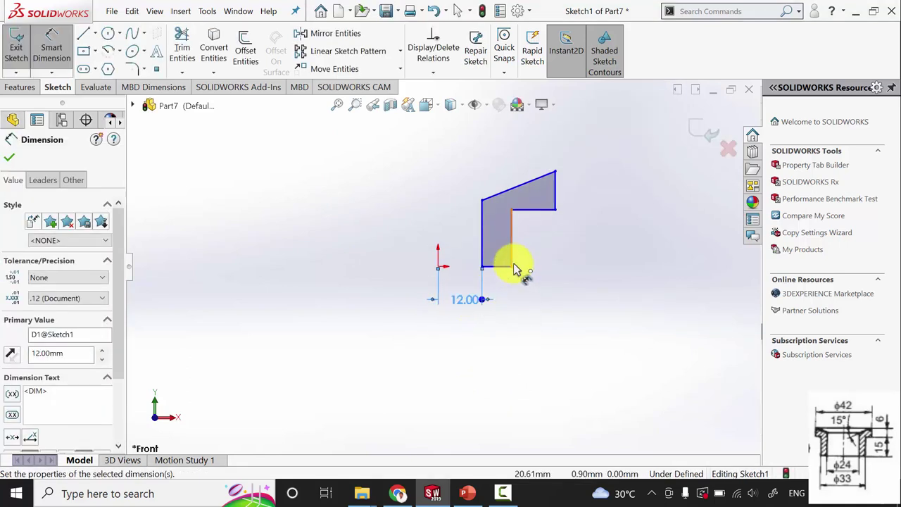
click(516, 269)
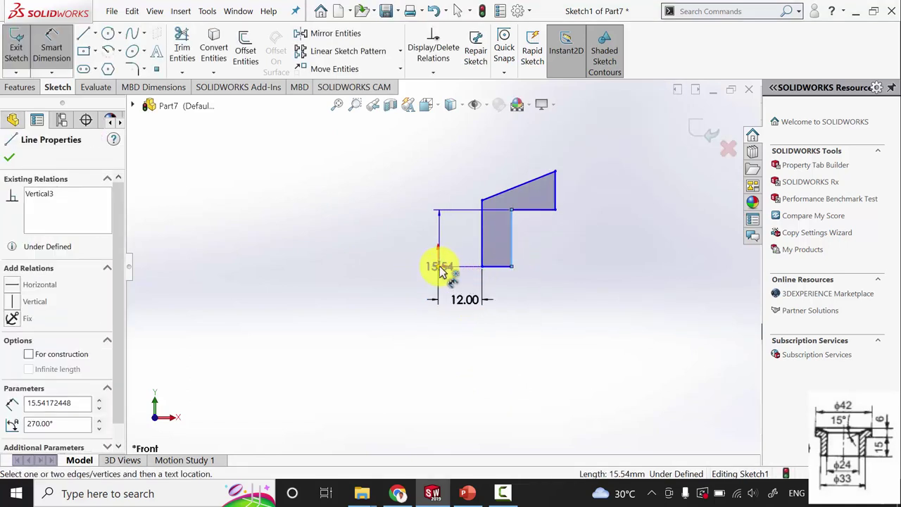
click(438, 267)
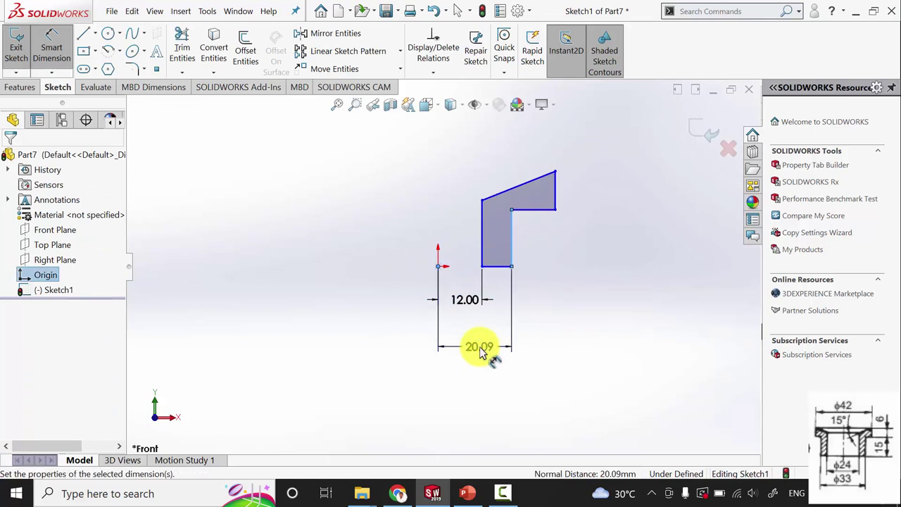
click(480, 352)
text(33/2)
key(Return)
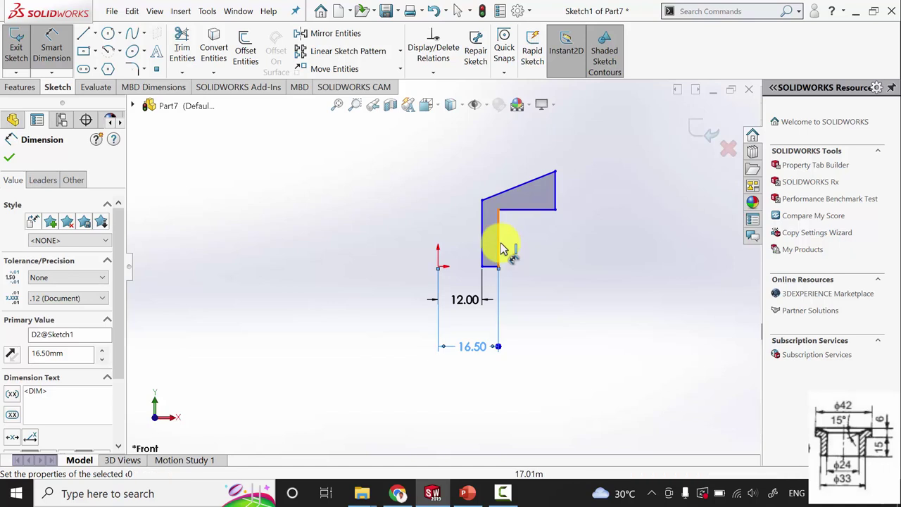
Step: Set the inner stem edge to 15 mm and the right collar edge to 6 mm
click(500, 248)
click(548, 253)
text(15)
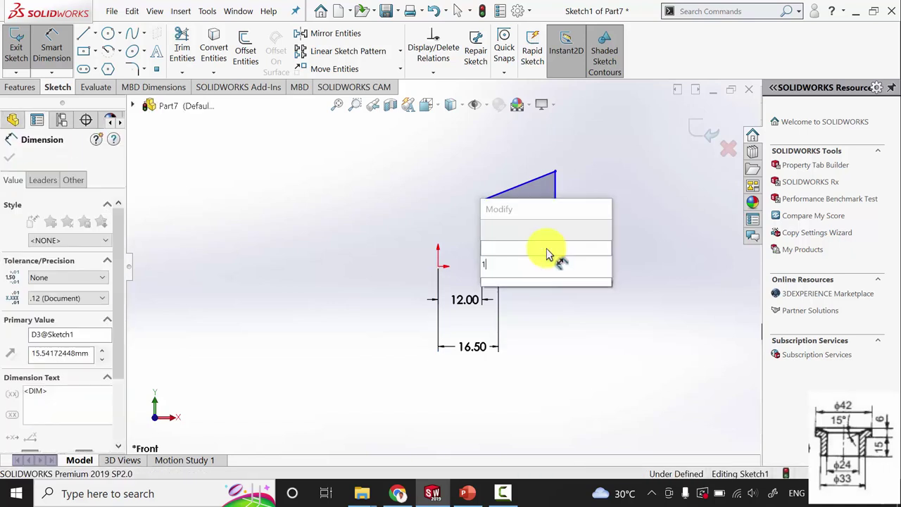
key(Return)
click(561, 205)
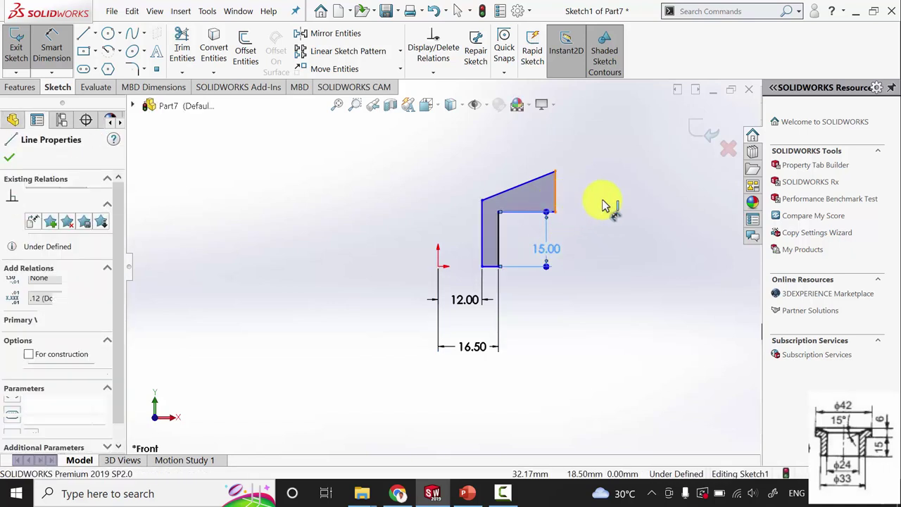
click(604, 203)
text(6)
key(Return)
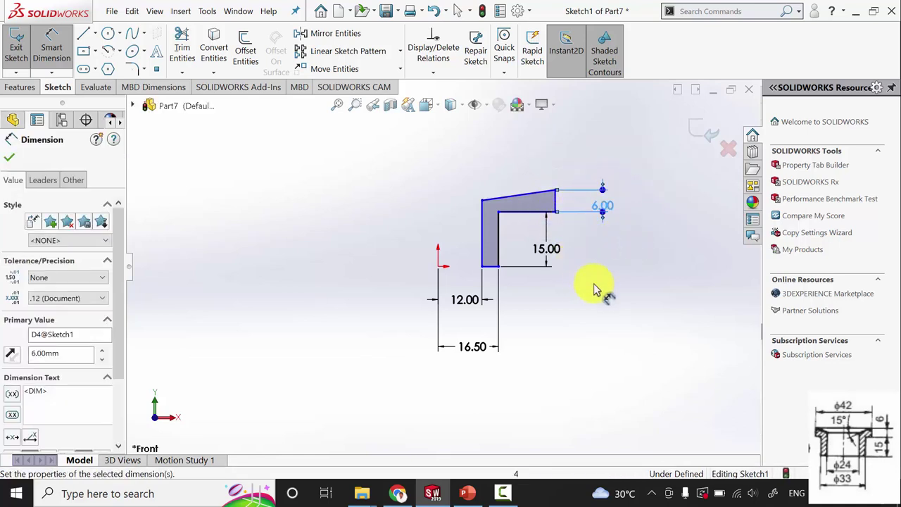
Step: Set the right edge's offset from the origin to 42/2 (21 mm)
click(438, 266)
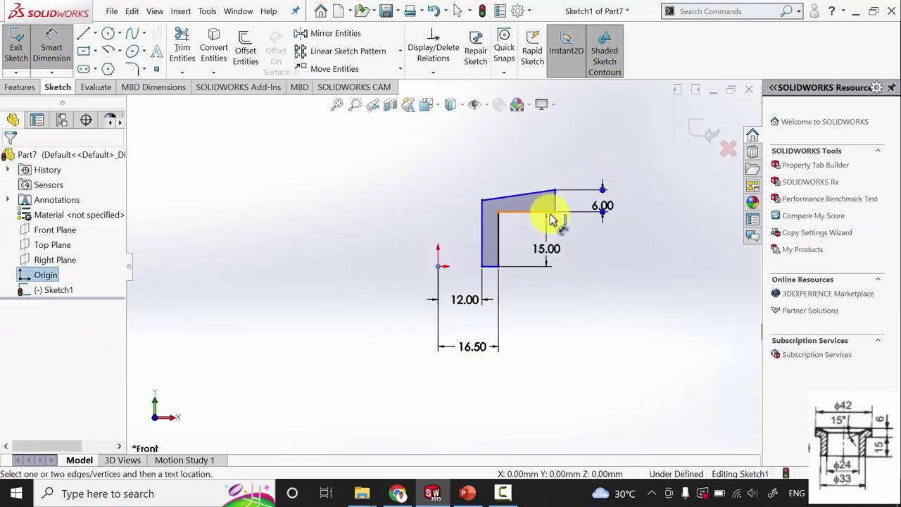
click(558, 205)
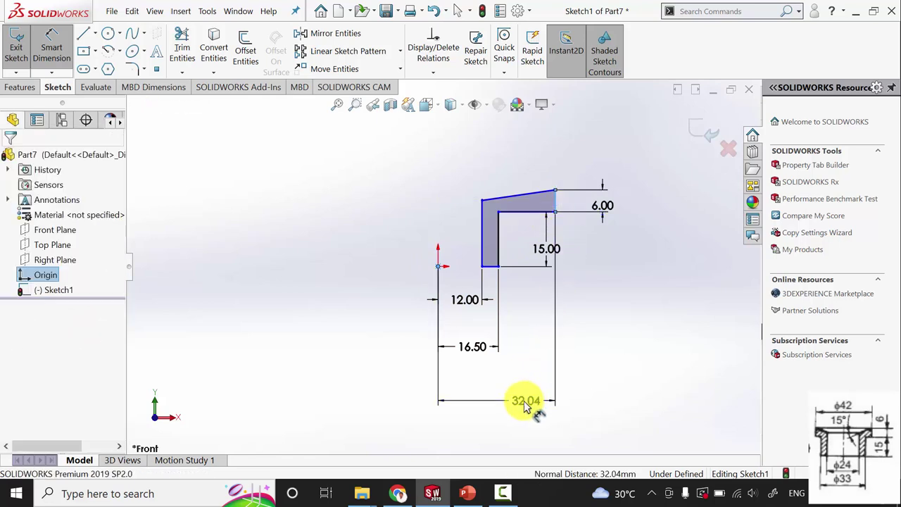
click(524, 407)
text(42/2)
key(Return)
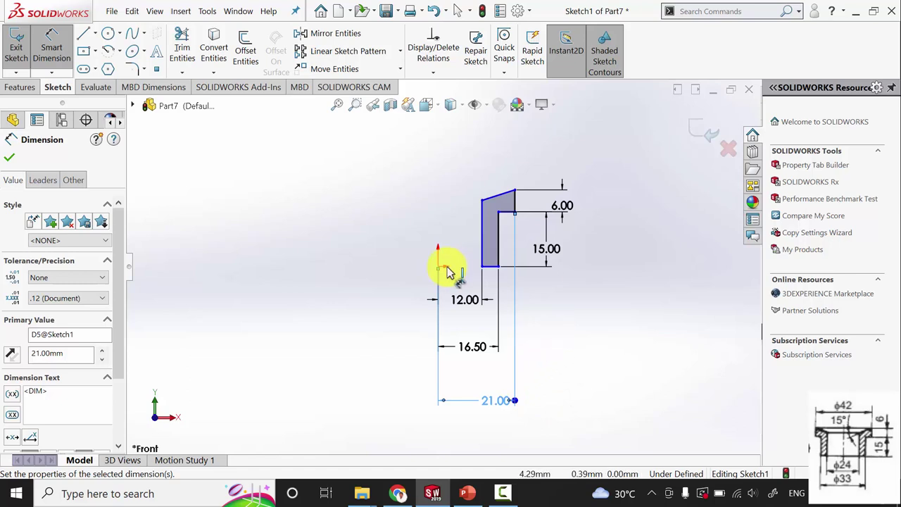
click(8, 160)
Step: Draw a horizontal centerline from the profile's top-right corner toward the left
click(96, 35)
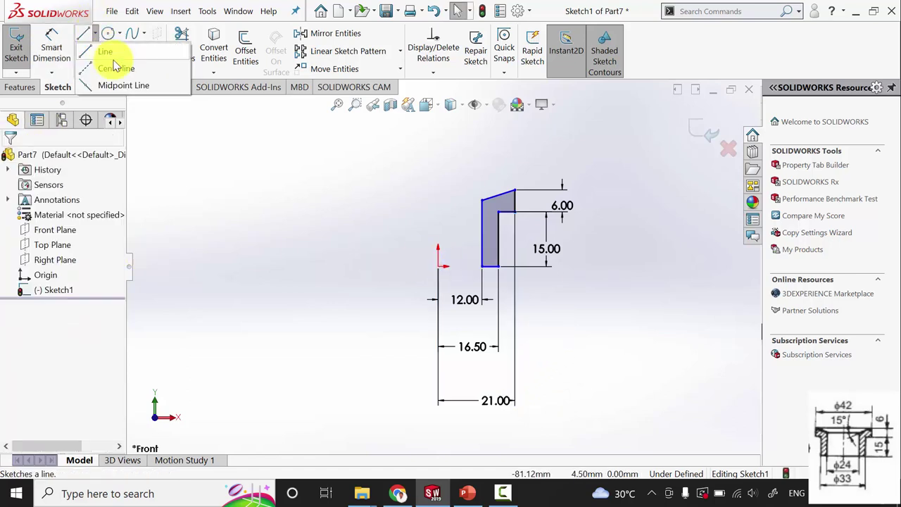
click(119, 66)
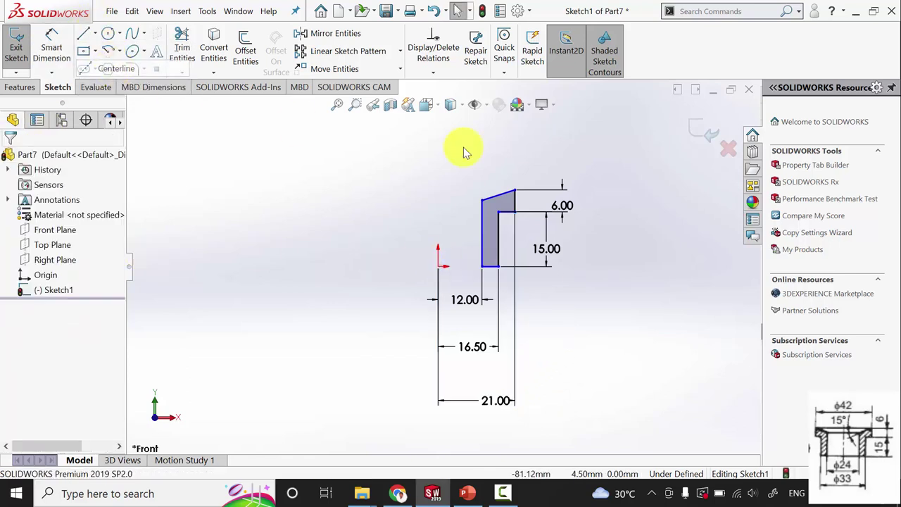
click(515, 190)
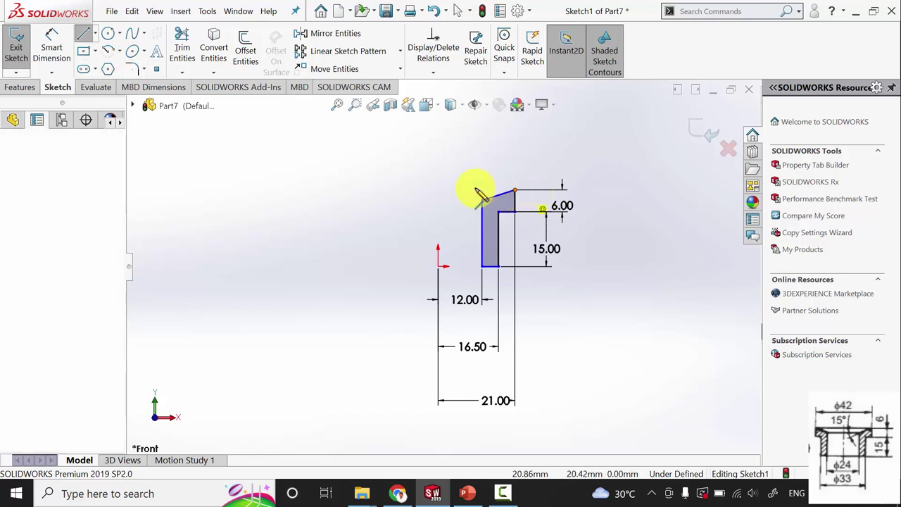
click(435, 189)
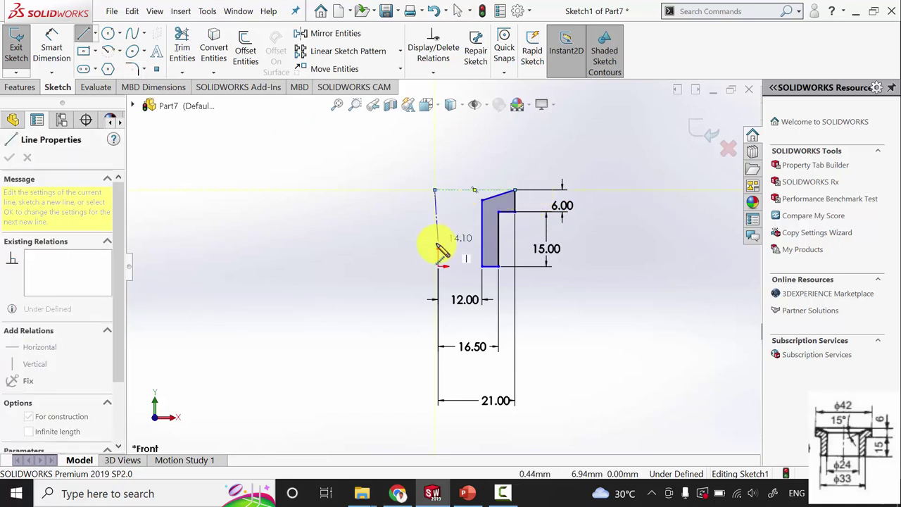
key(Escape)
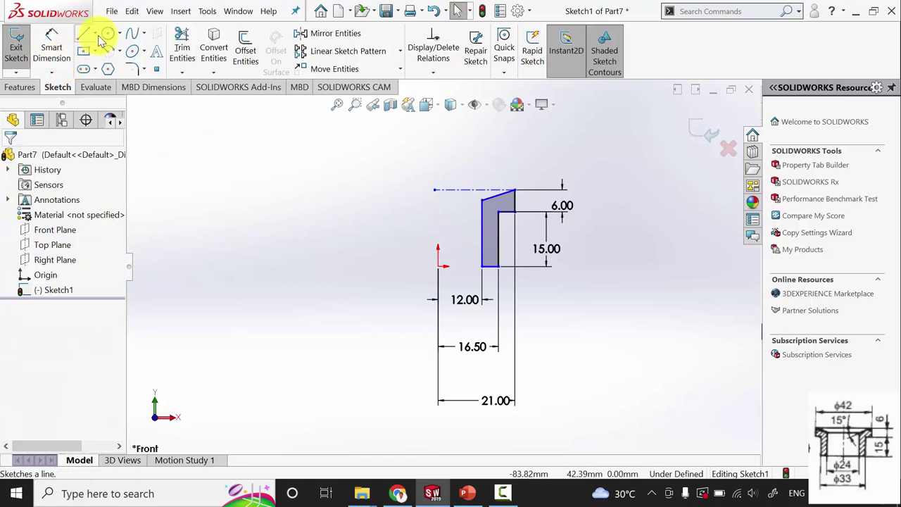
Step: Dimension the slanted top edge at 15° to the horizontal centerline
click(51, 47)
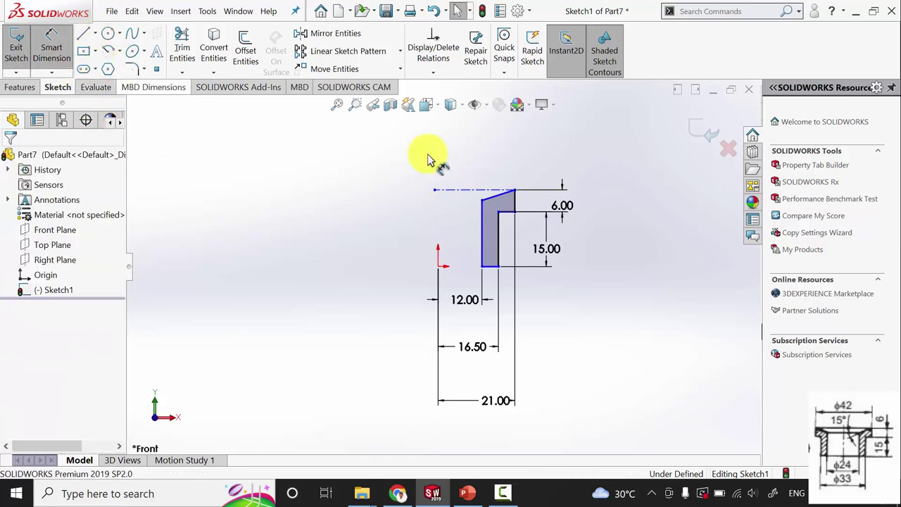
click(493, 195)
click(494, 198)
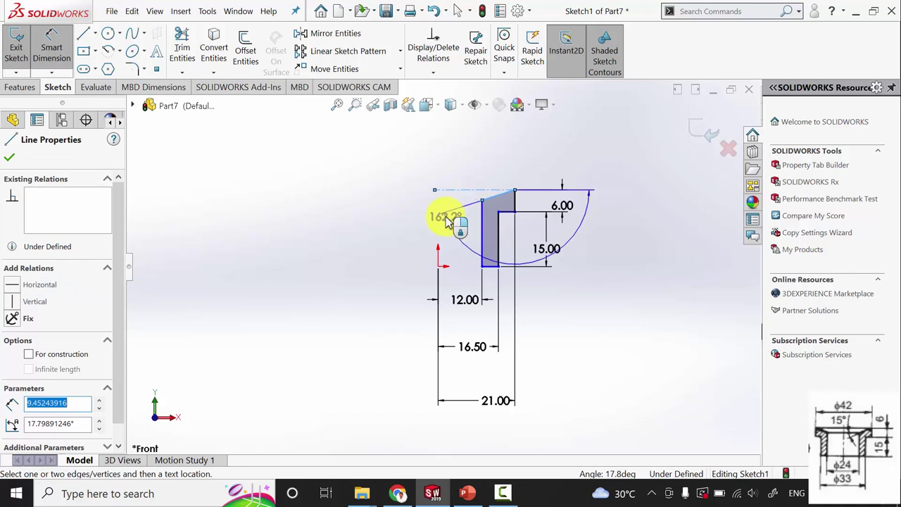
click(437, 203)
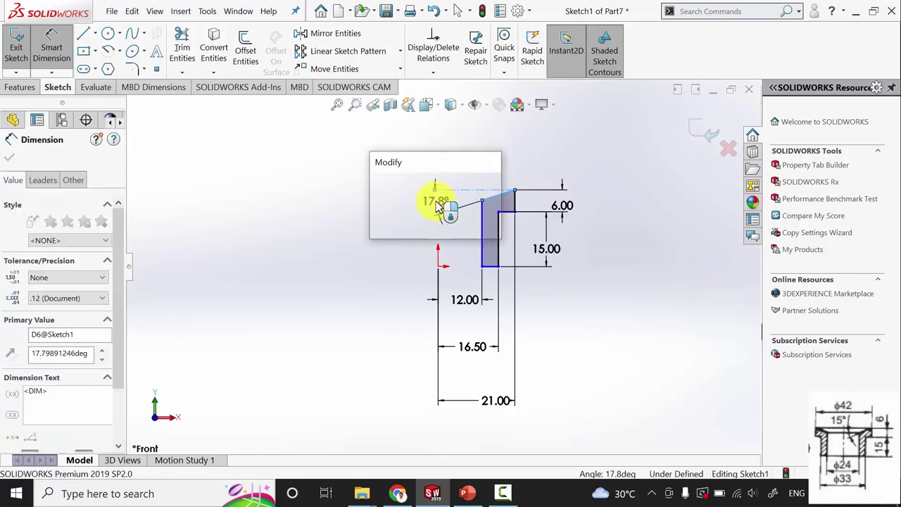
text(15)
key(Return)
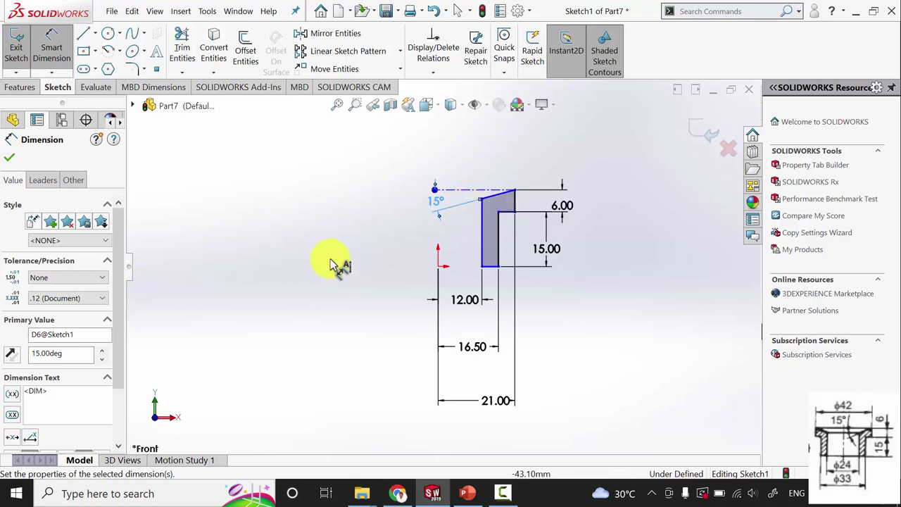
click(9, 162)
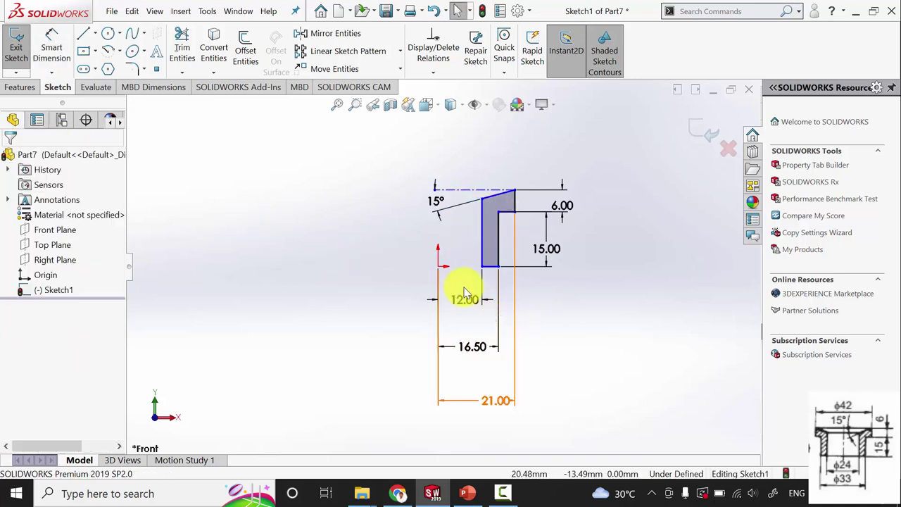
Step: Add a Horizontal relation between the origin and the profile's bottom-left corner
click(439, 267)
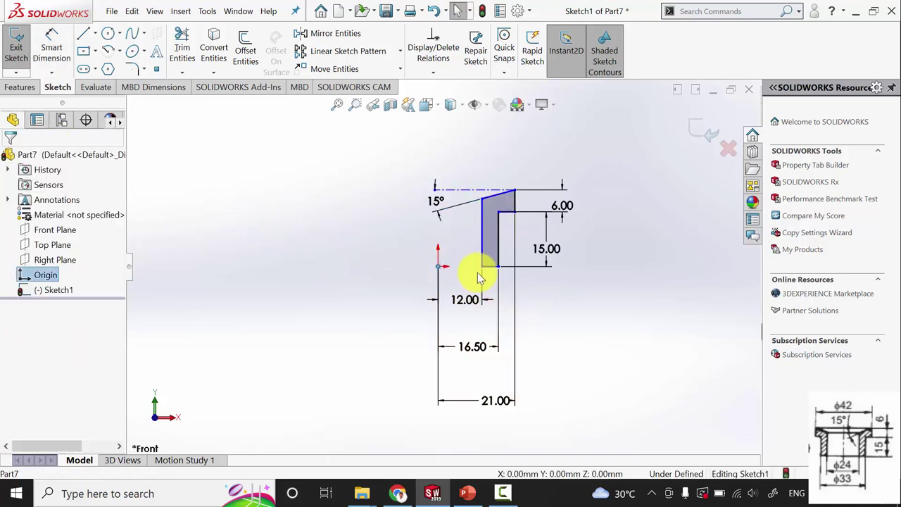
ctrl+click(481, 266)
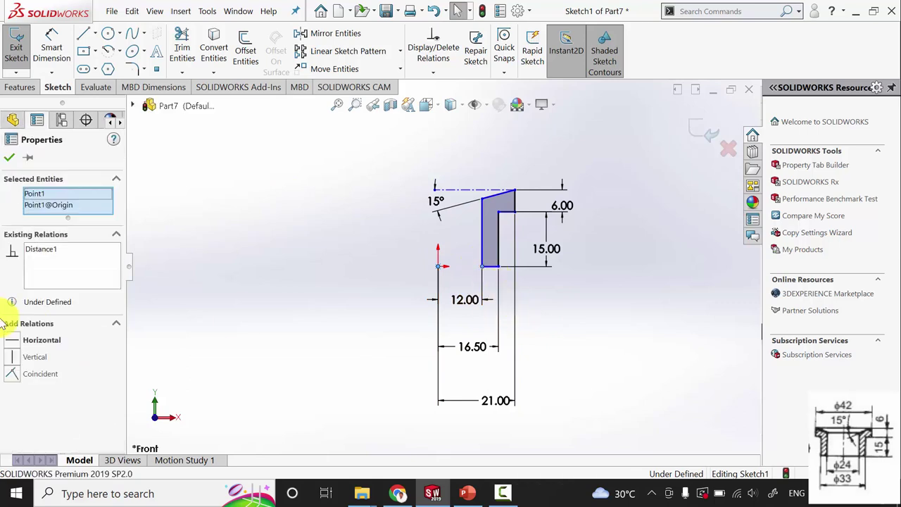
click(9, 157)
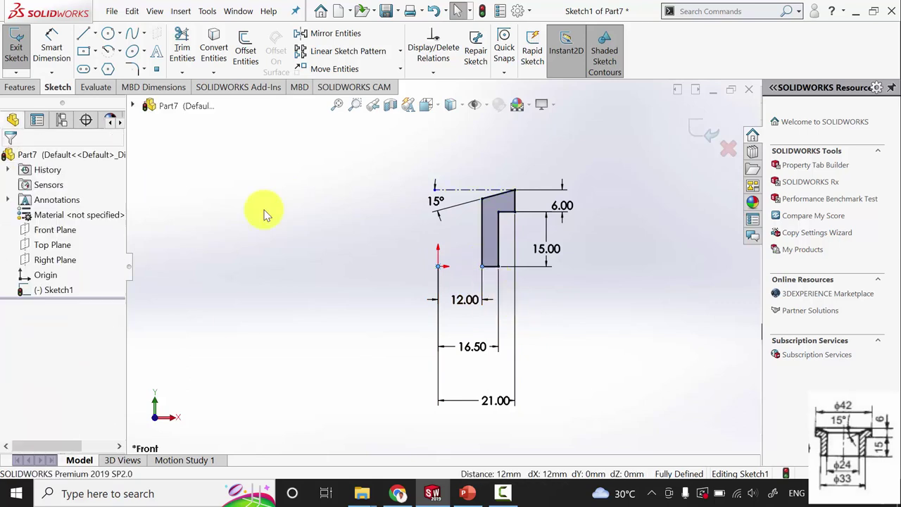
Step: Draw a vertical centerline up from the origin as the revolve axis
click(95, 34)
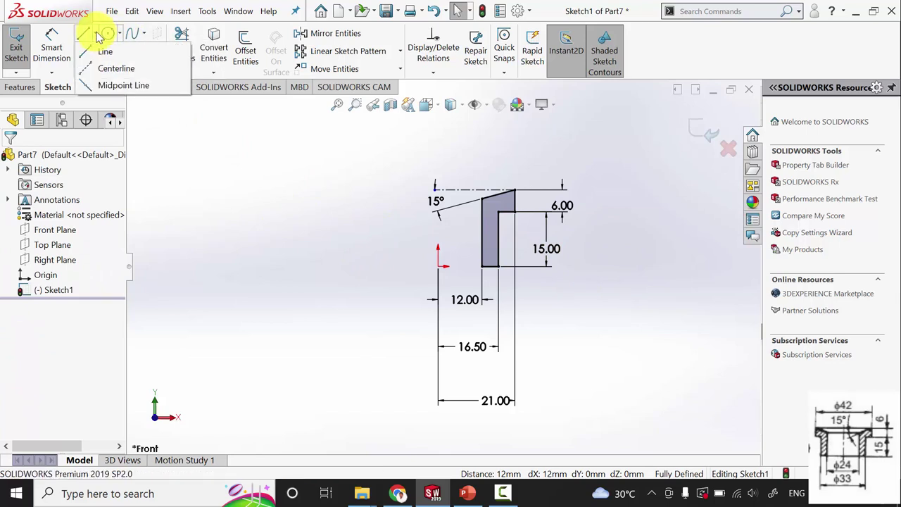
click(113, 67)
click(438, 221)
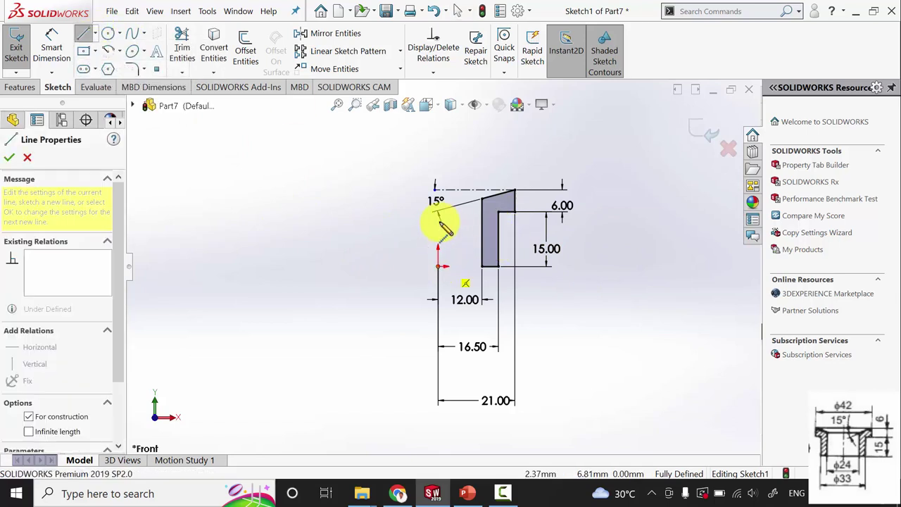
key(Escape)
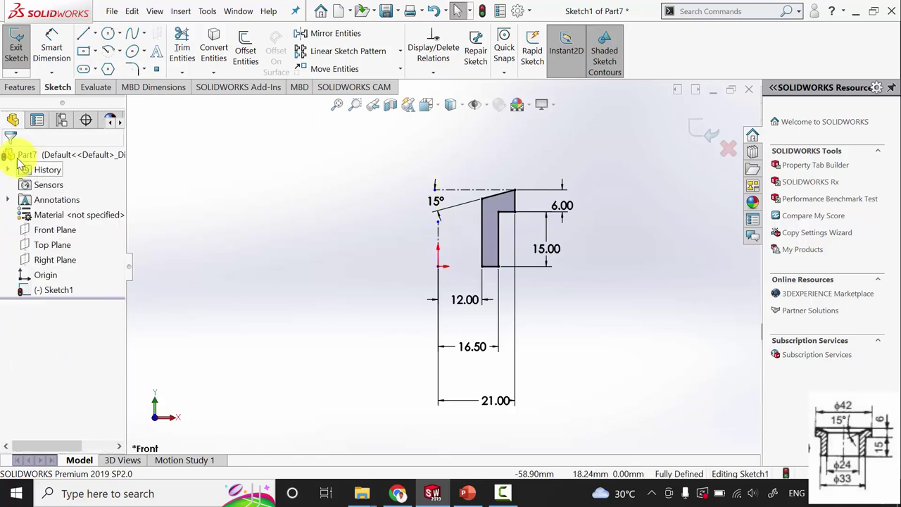
click(21, 86)
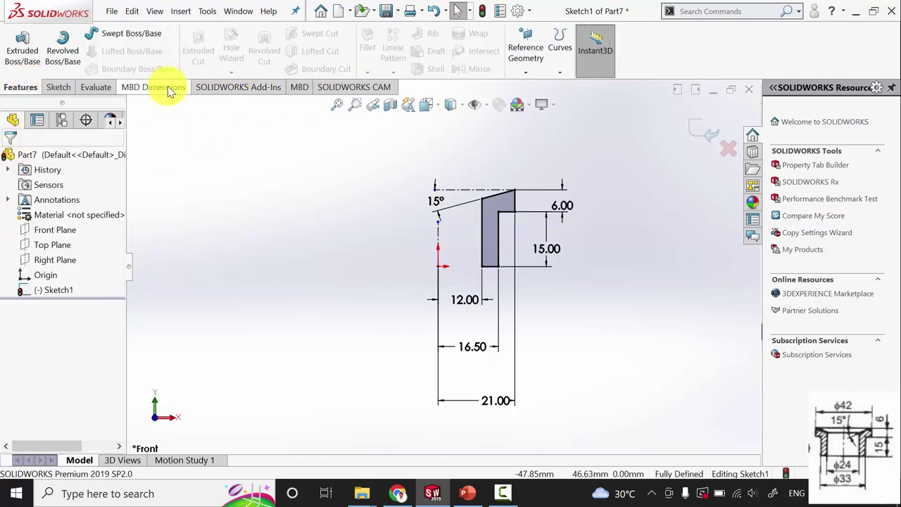
Step: Revolve the profile 360° about the vertical centerline into a solid bush
click(63, 50)
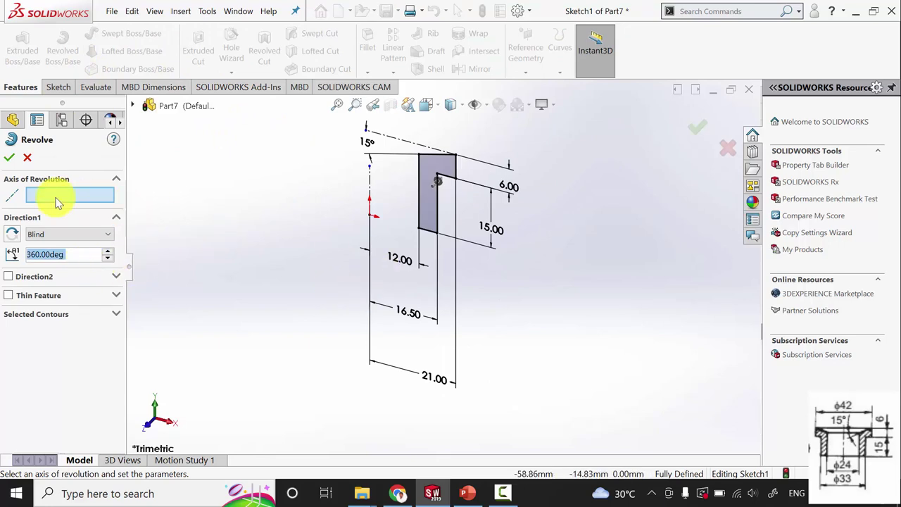
click(370, 186)
click(9, 159)
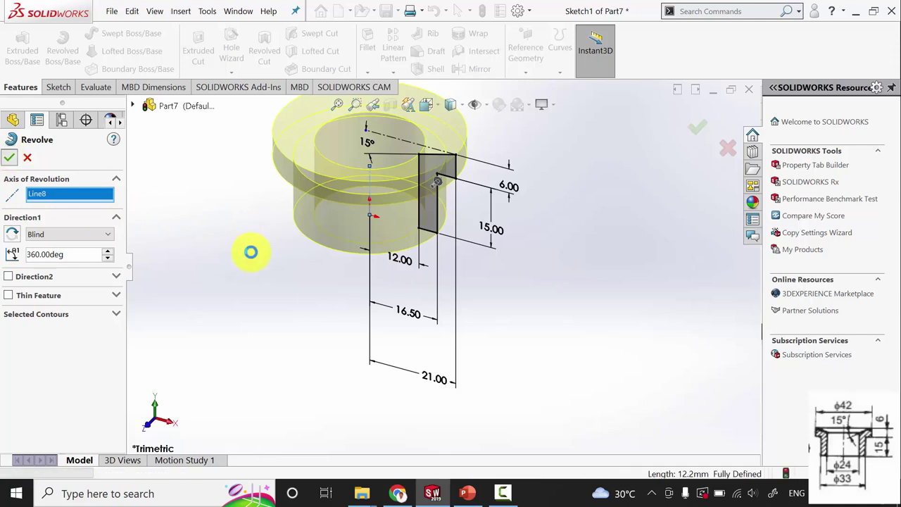
click(276, 281)
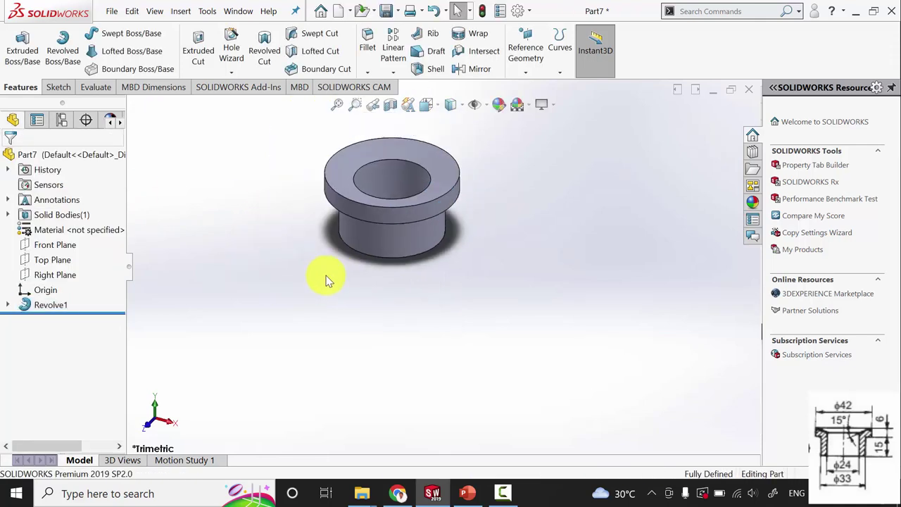
Step: Assign Brass from the Copper Alloys materials to the part
right_click(64, 235)
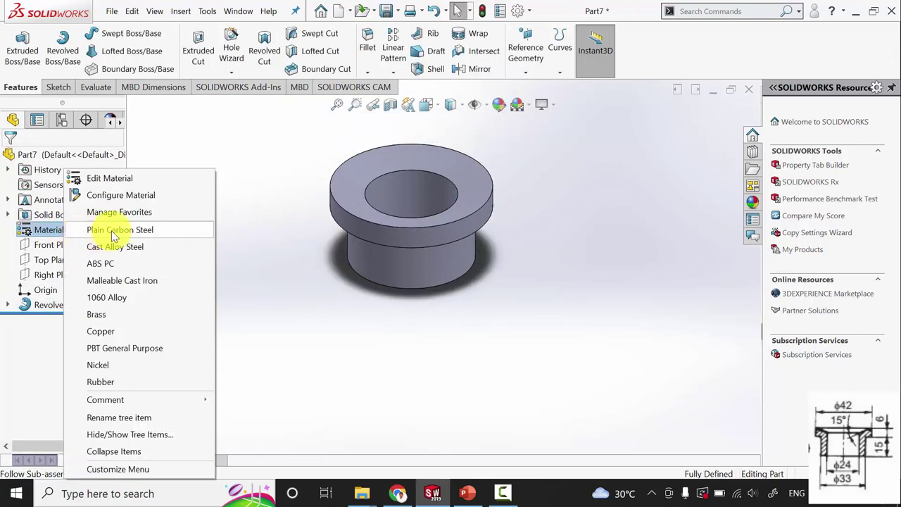
click(106, 177)
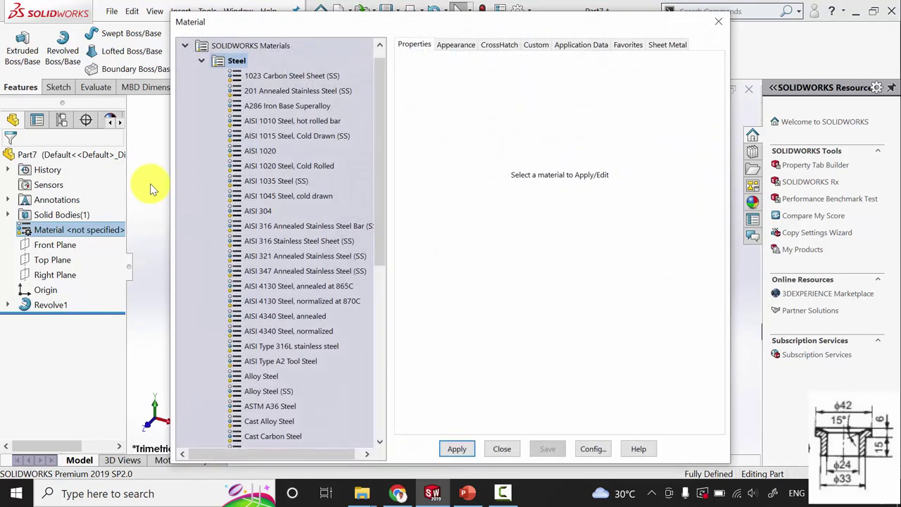
click(202, 61)
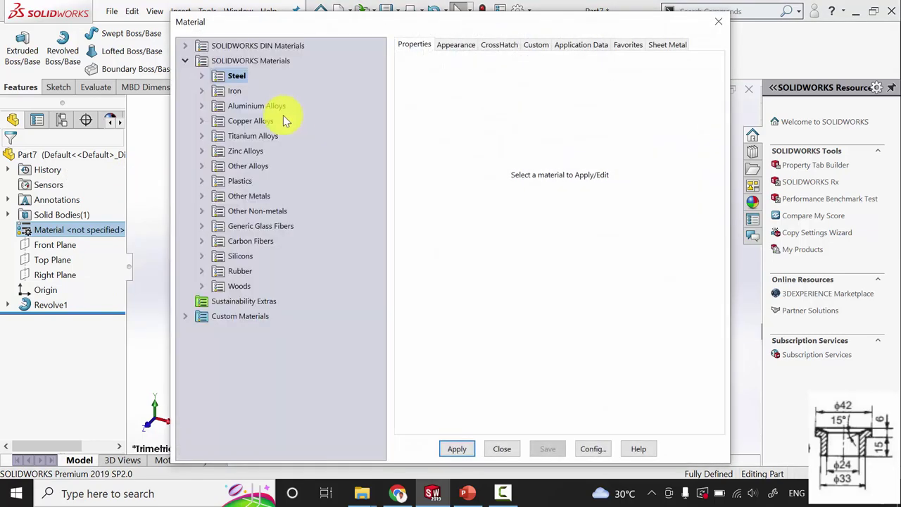
click(207, 122)
click(255, 227)
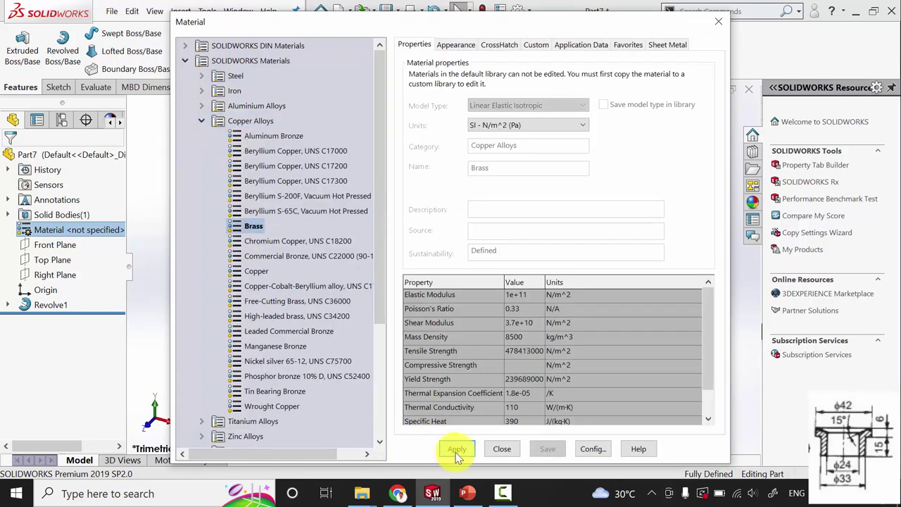
click(457, 450)
click(500, 450)
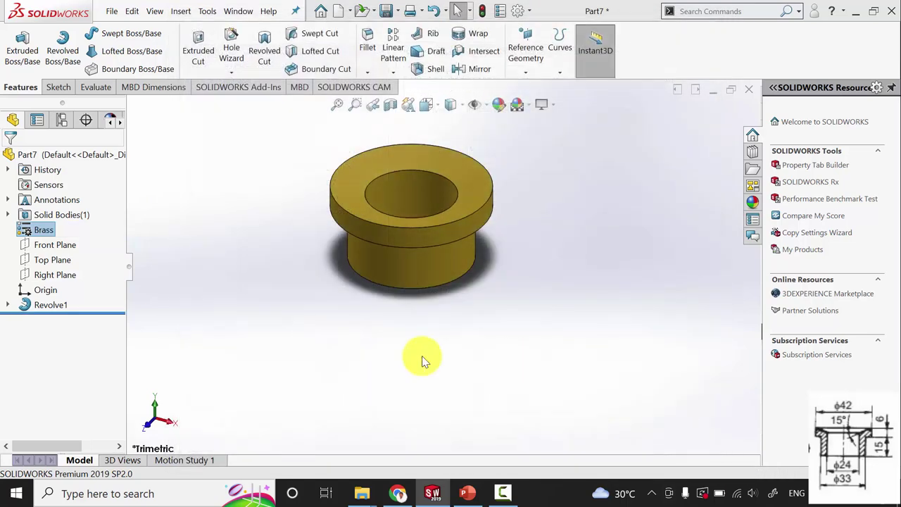
Step: Save the part as '3' and close it
click(386, 11)
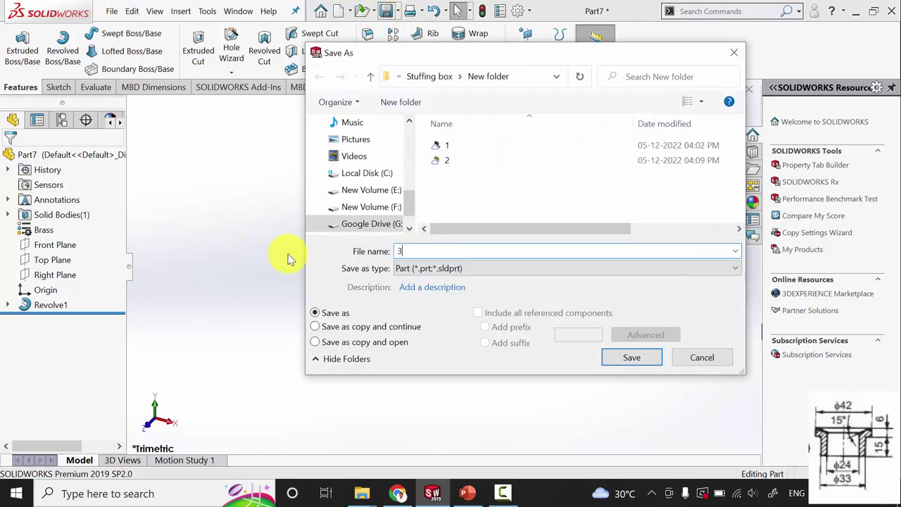
text(3)
key(Return)
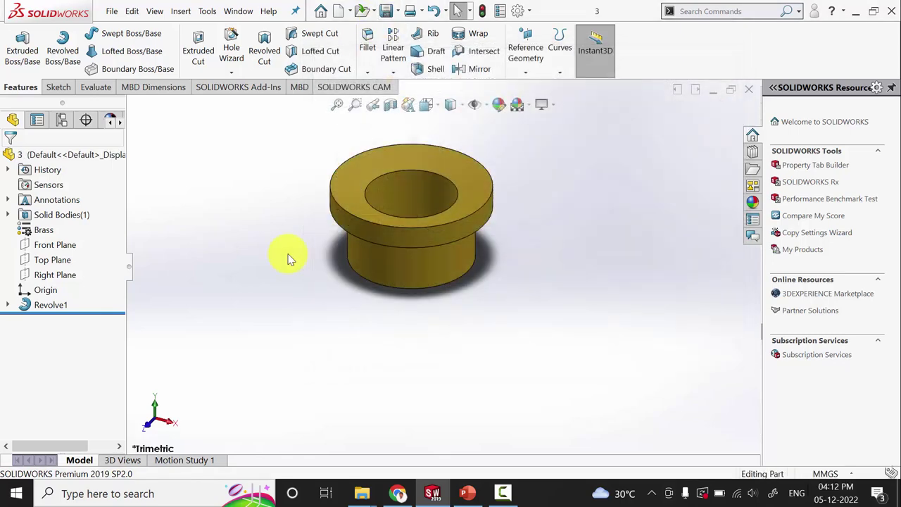
click(752, 90)
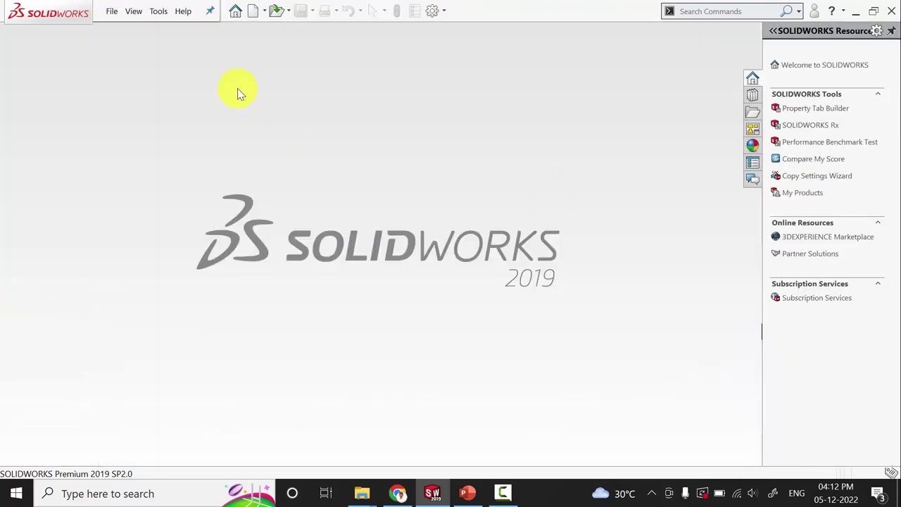
Step: Create a new part and start a sketch on its Front Plane
key(ctrl+n)
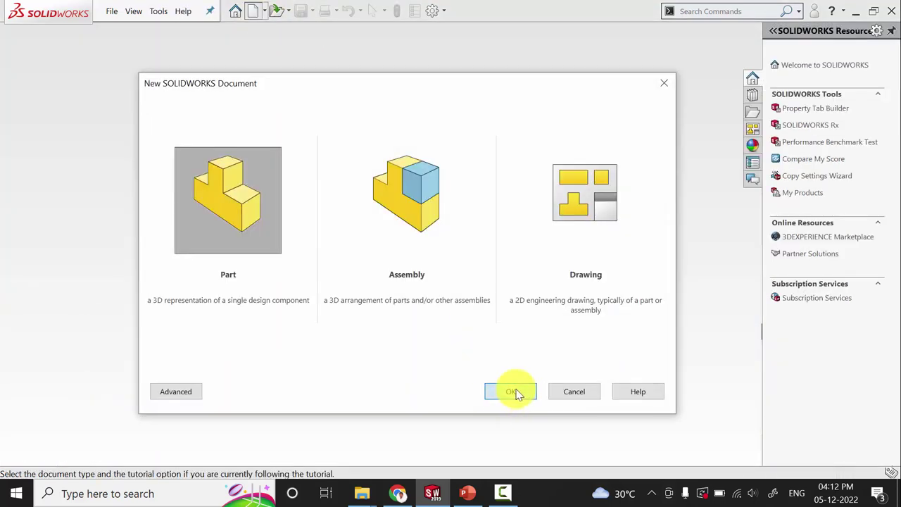
click(516, 393)
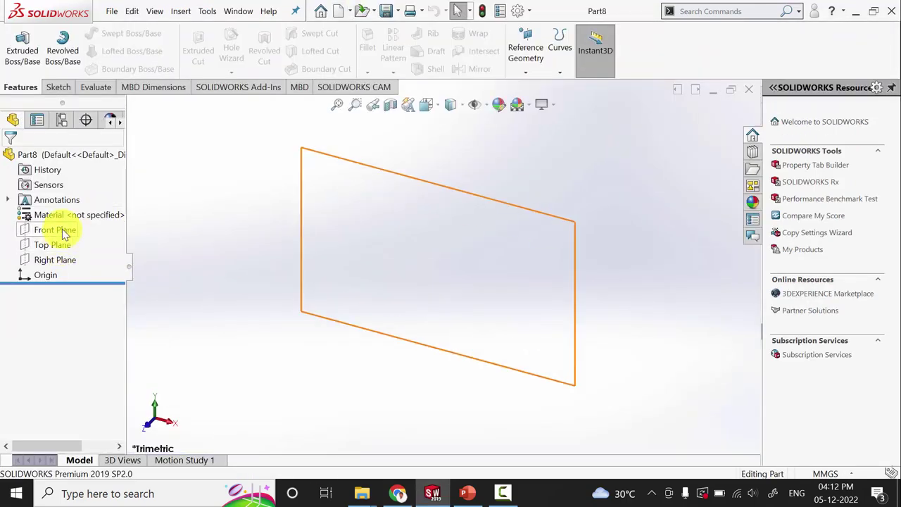
click(63, 234)
click(68, 210)
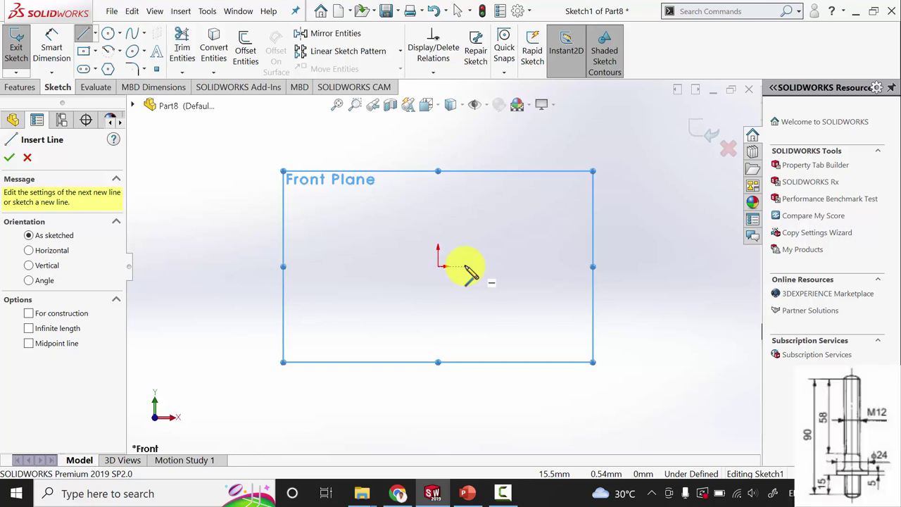
Step: Draw a closed stem-and-collar outline starting near the origin
click(462, 266)
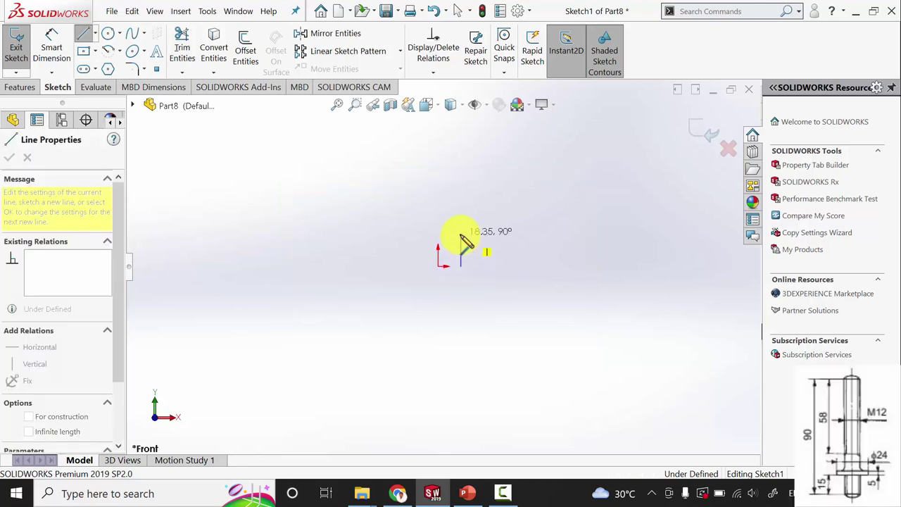
click(461, 235)
click(505, 235)
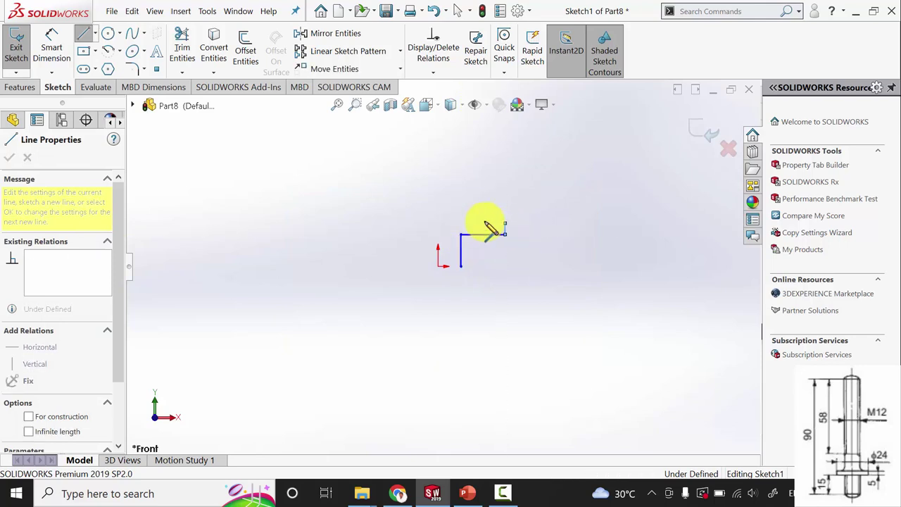
click(461, 223)
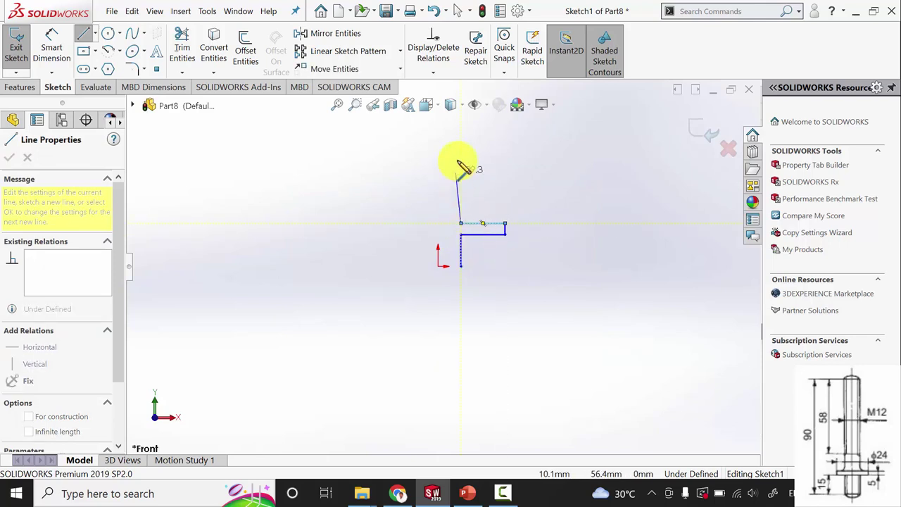
click(439, 142)
click(438, 266)
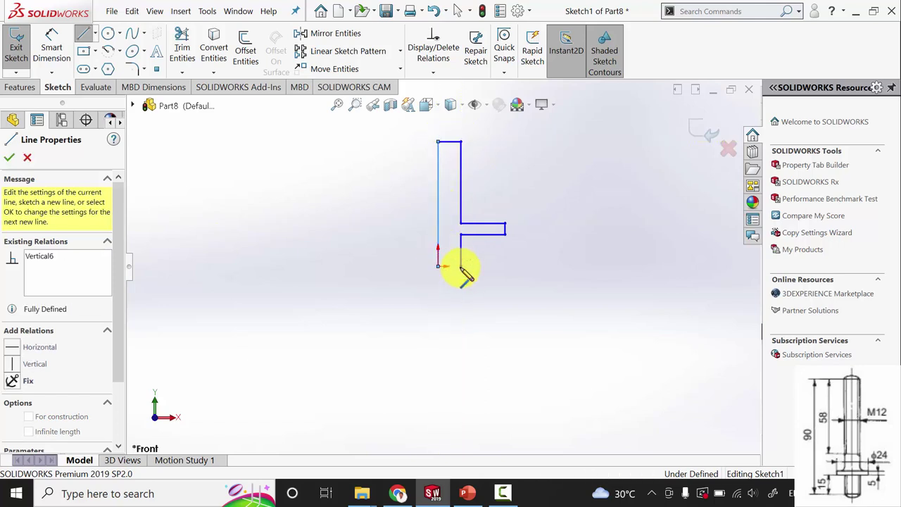
click(462, 266)
click(51, 46)
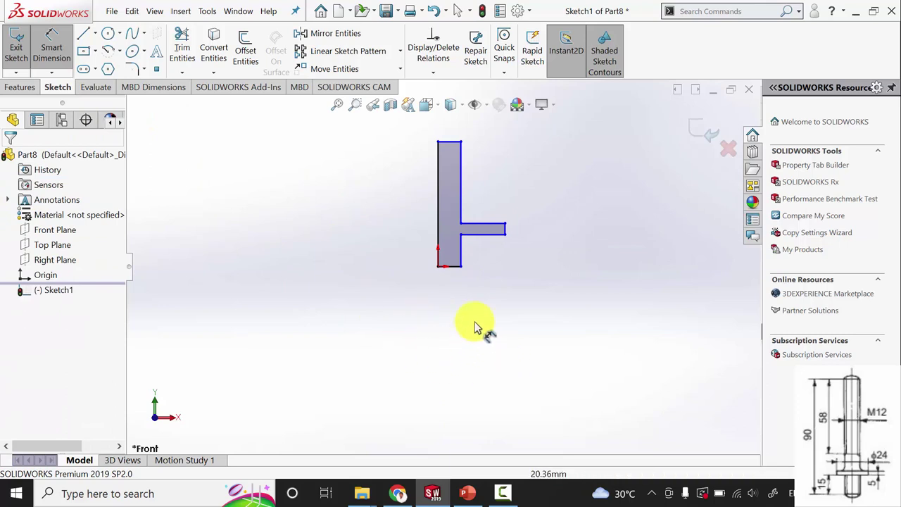
Step: Dimension the bottom width 6 mm, collar radius 24/2 (12 mm) and upper shank 6 mm
click(445, 265)
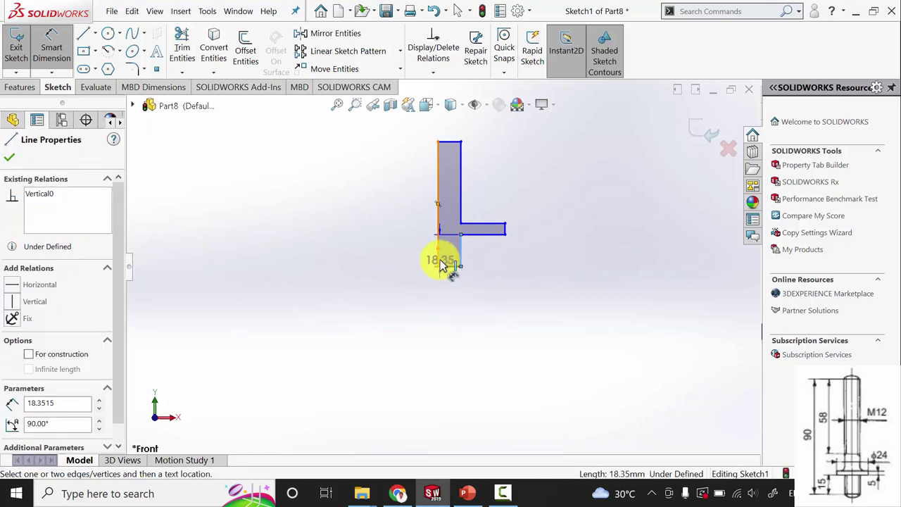
click(453, 321)
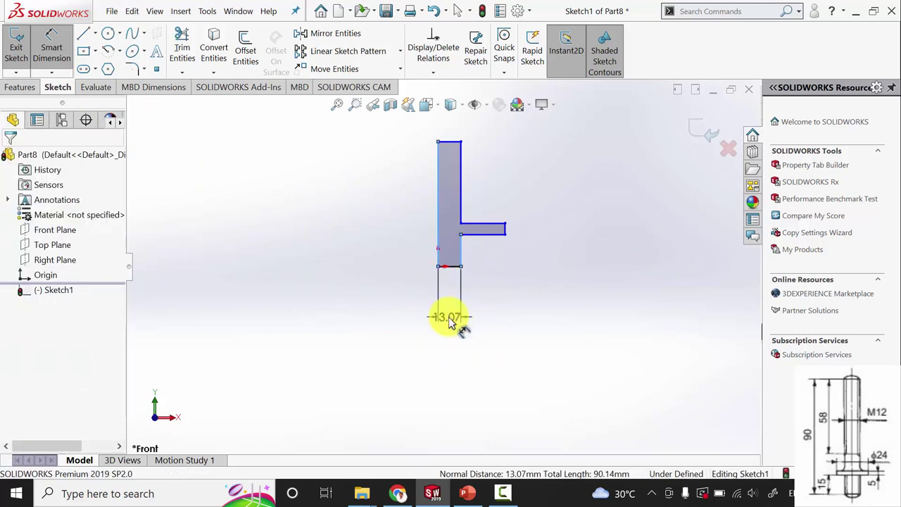
text(6)
key(Return)
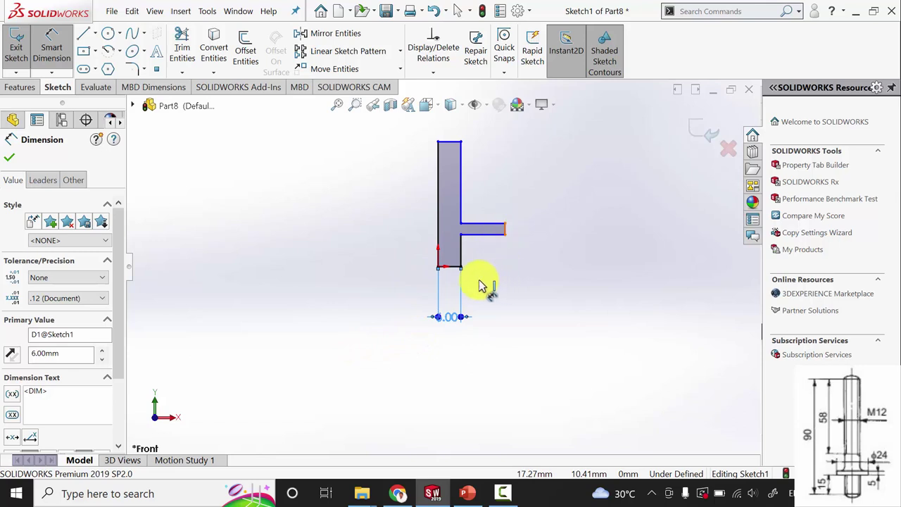
click(439, 257)
click(505, 230)
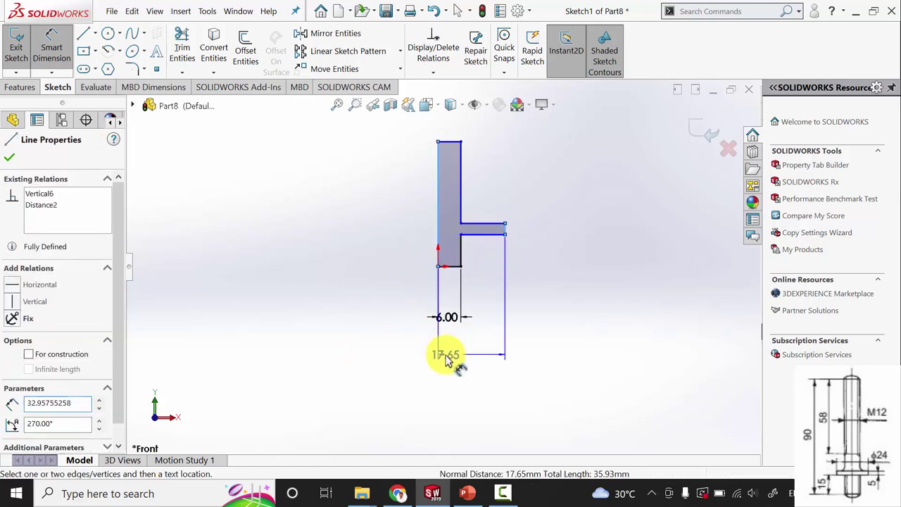
click(459, 355)
text(24/2)
key(Return)
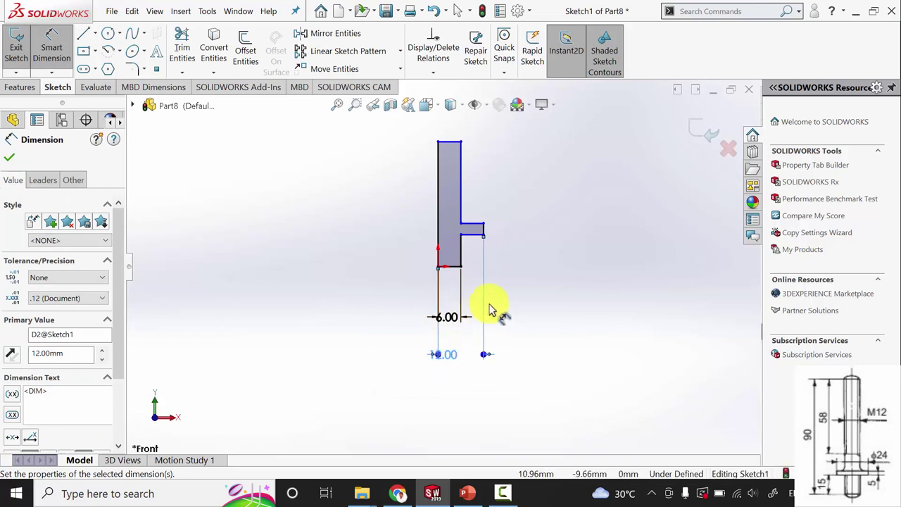
click(439, 187)
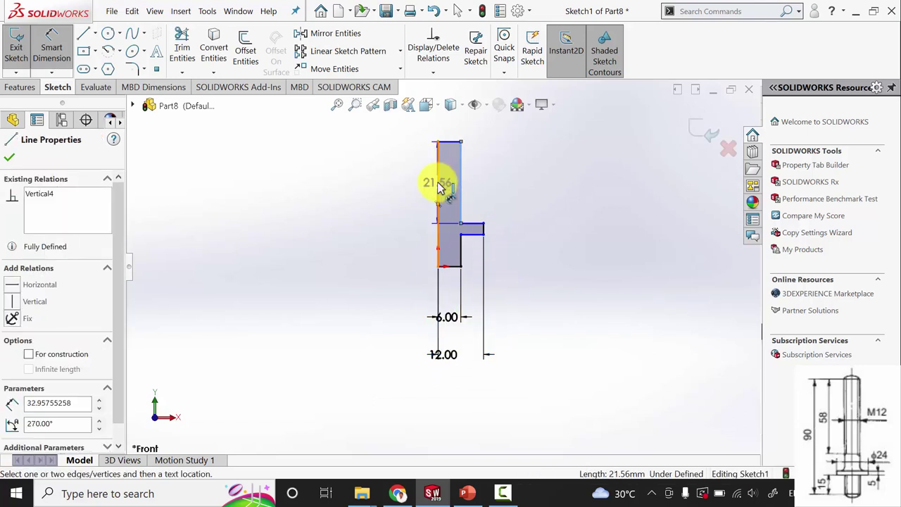
click(518, 171)
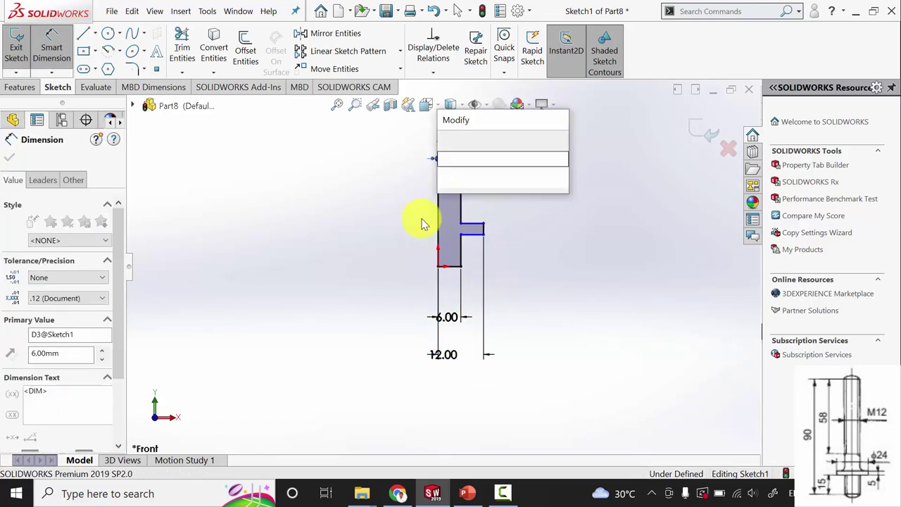
key(Return)
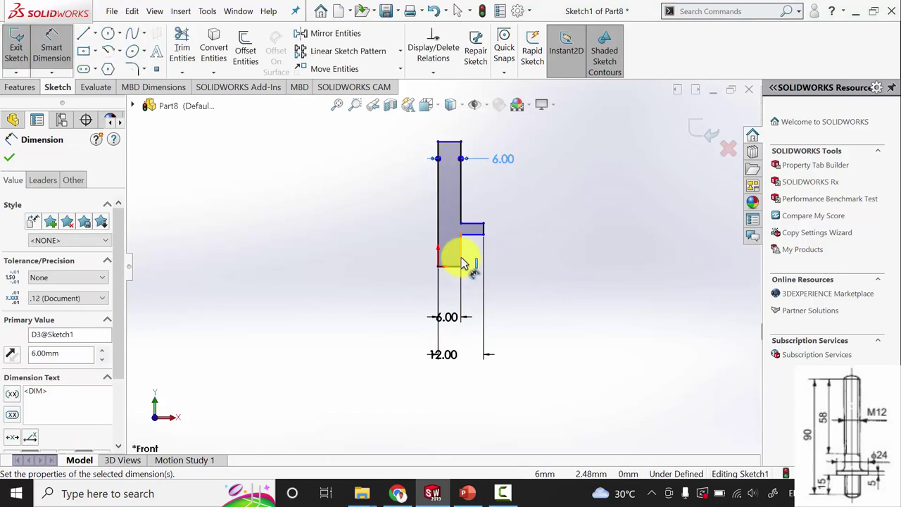
Step: Place the collar 15 mm up from the bottom and raise its top edge
click(462, 257)
click(528, 259)
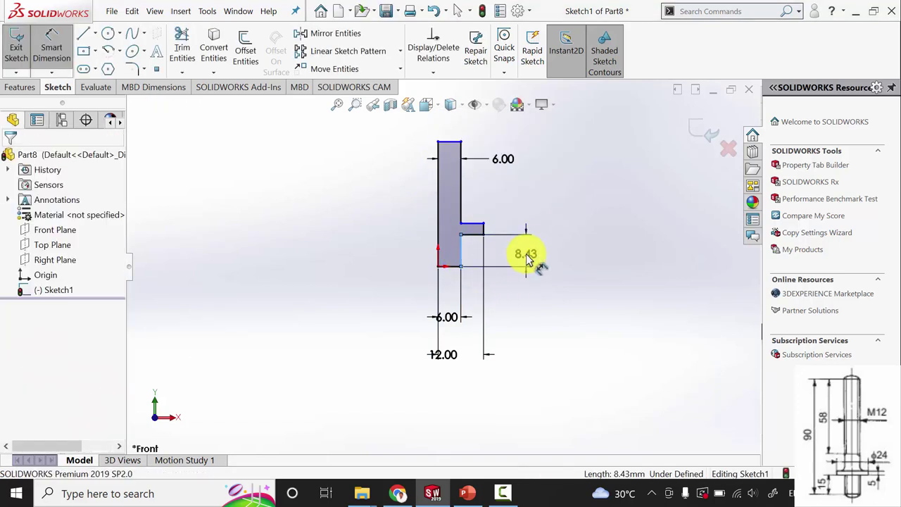
text(15)
key(Return)
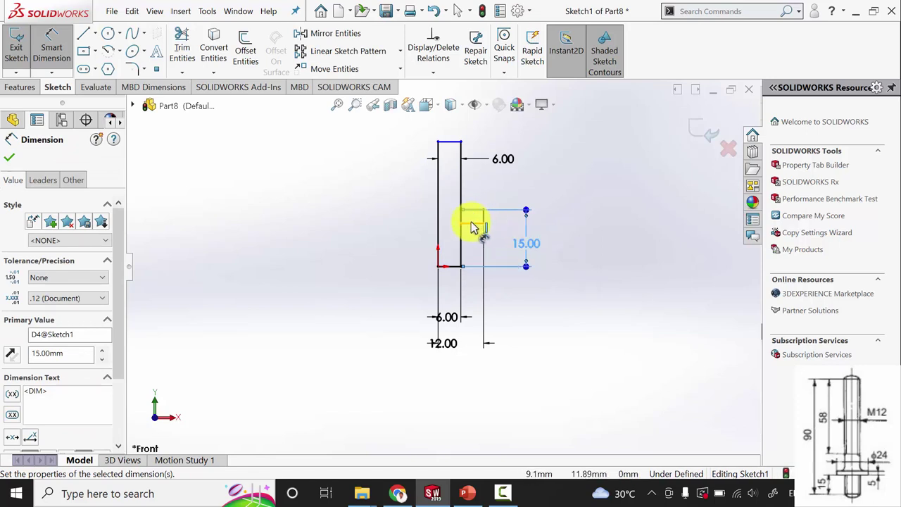
click(9, 157)
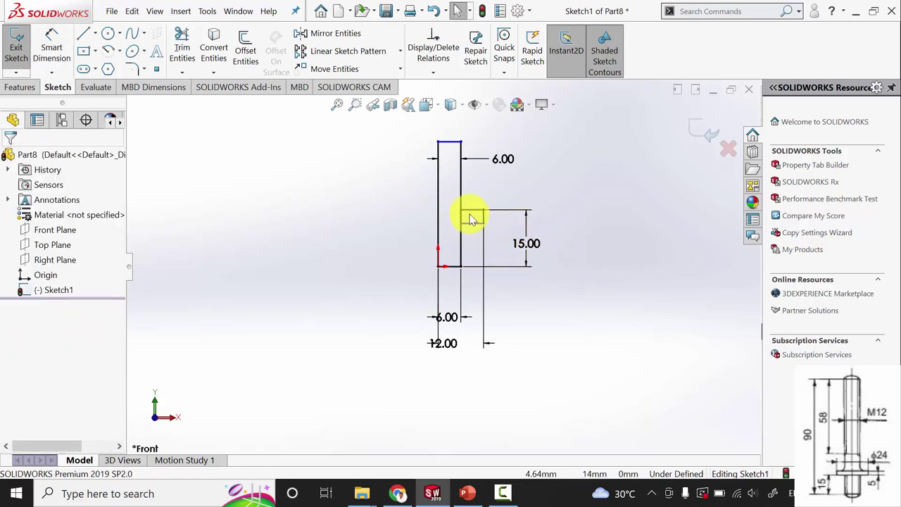
drag(472, 211, 475, 193)
click(589, 241)
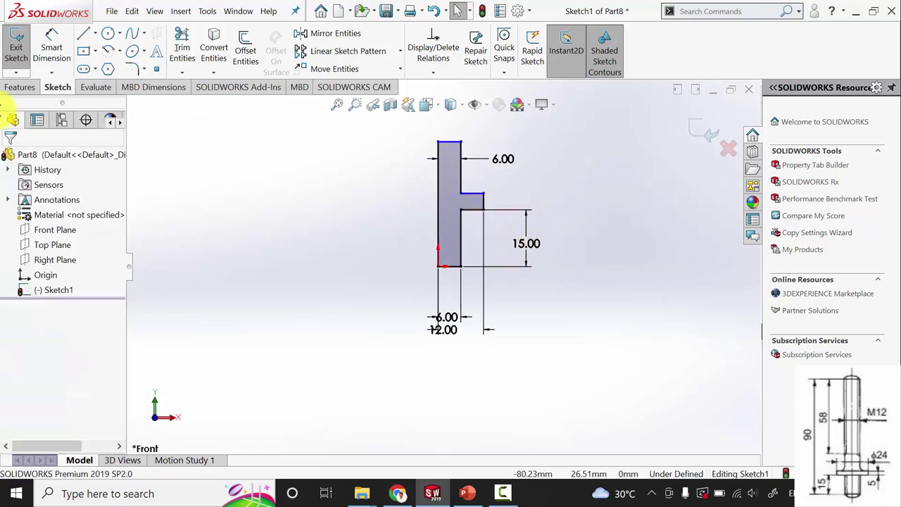
Step: Give the collar a 5 mm thickness
click(52, 48)
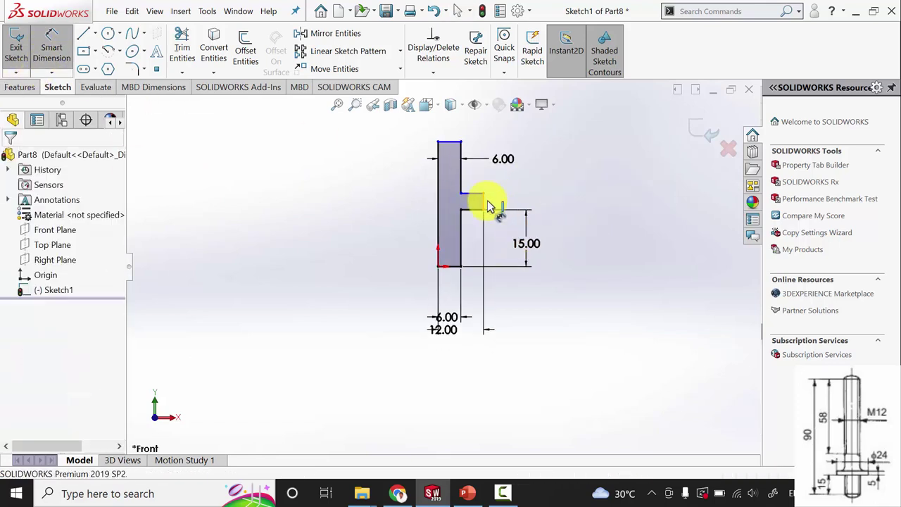
click(519, 206)
click(519, 205)
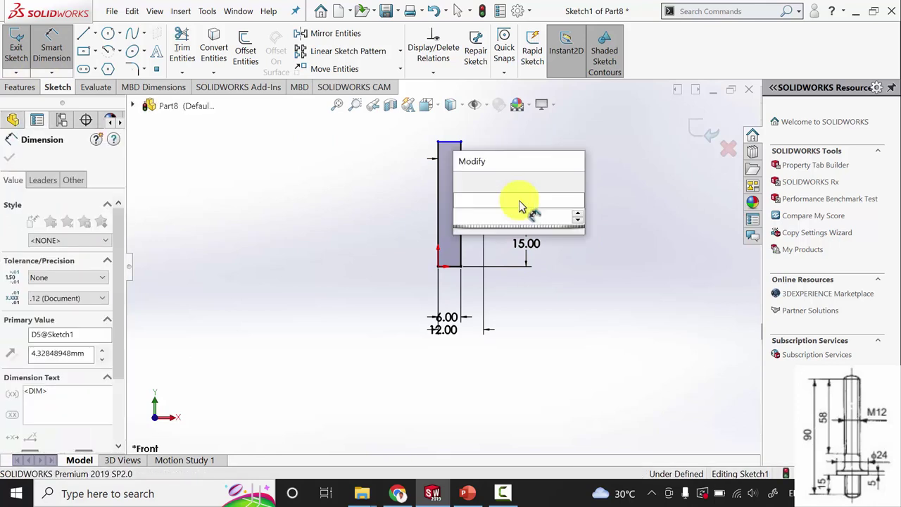
text(5)
key(Return)
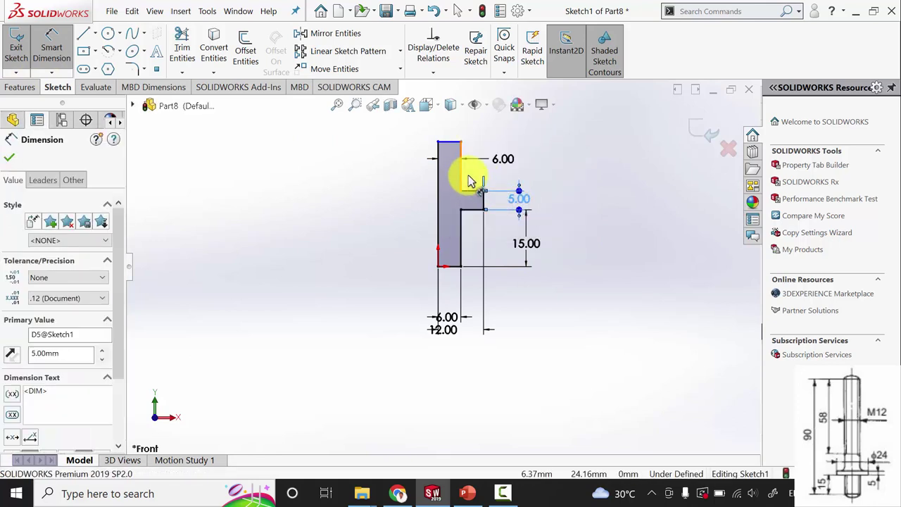
click(463, 182)
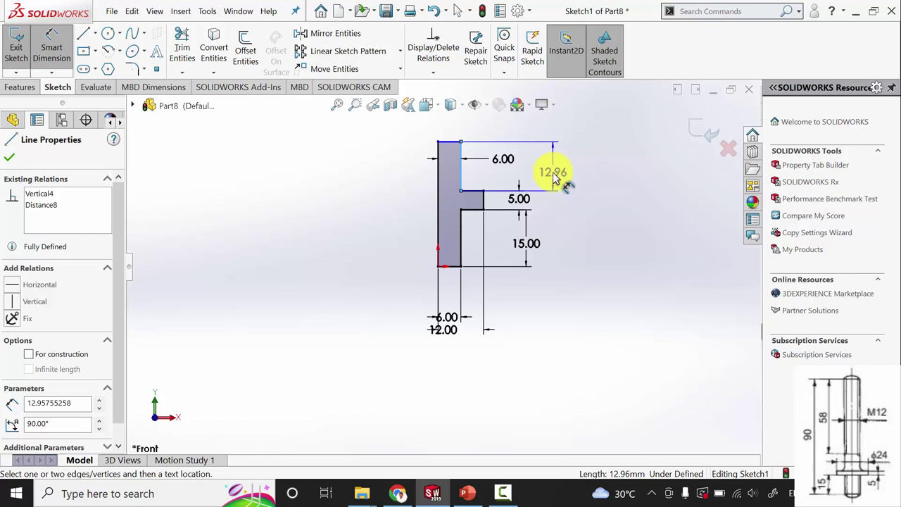
key(Escape)
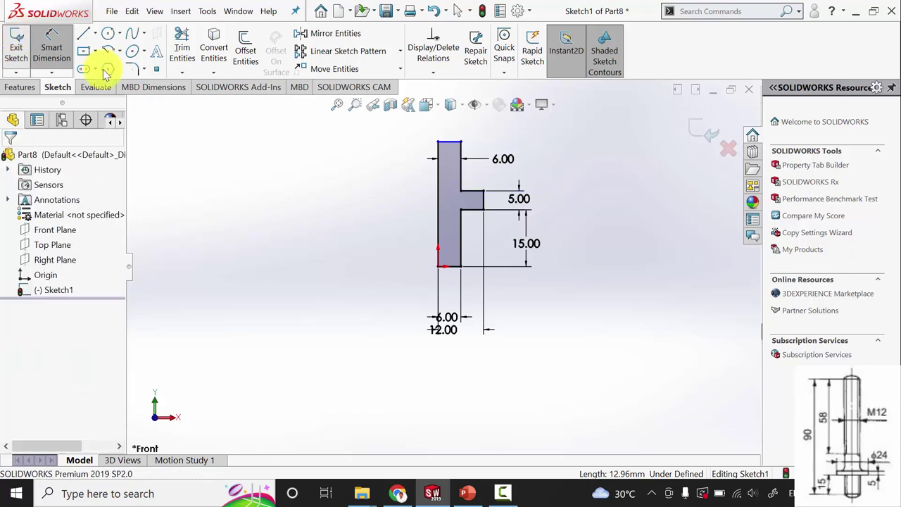
Step: Set the overall stud height to 90 mm, fully defining the profile
click(451, 266)
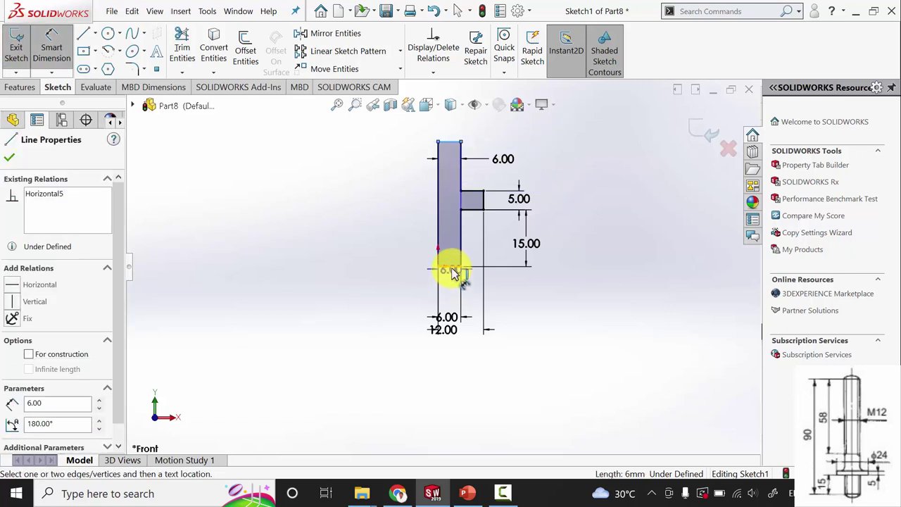
click(440, 142)
click(368, 197)
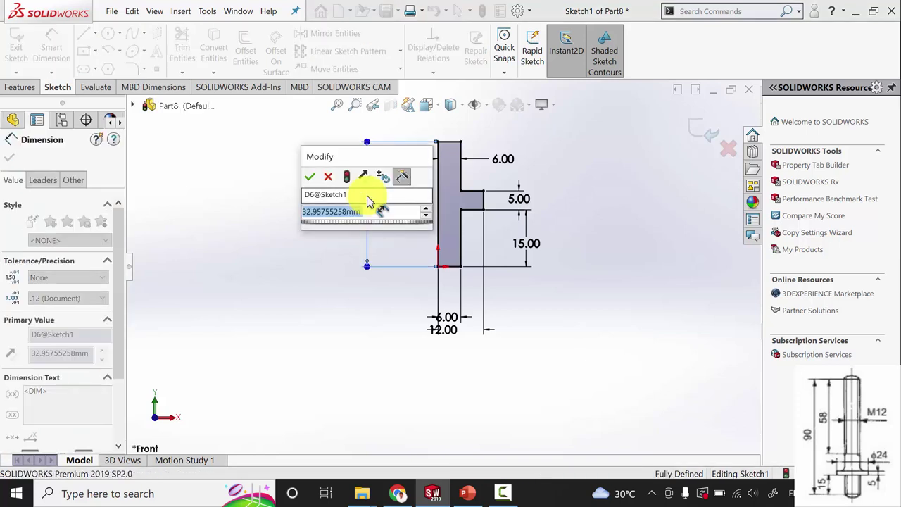
text(90)
key(Return)
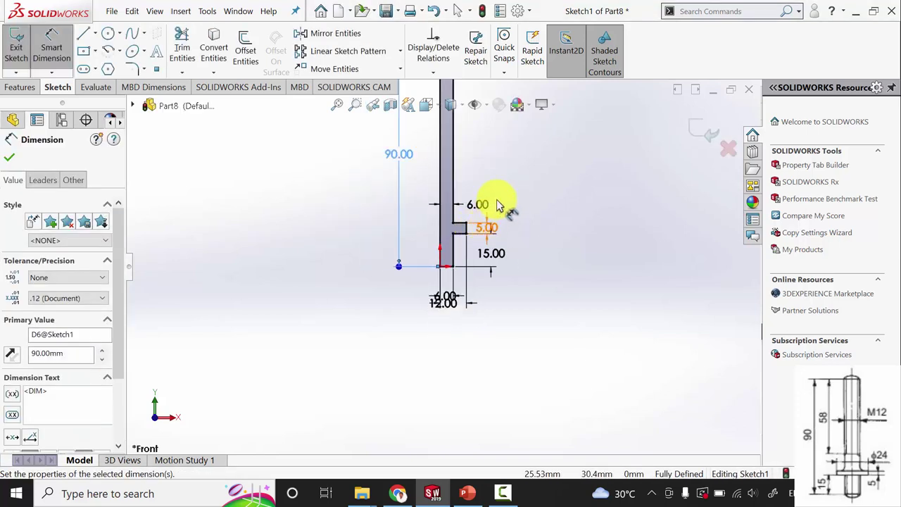
key(f)
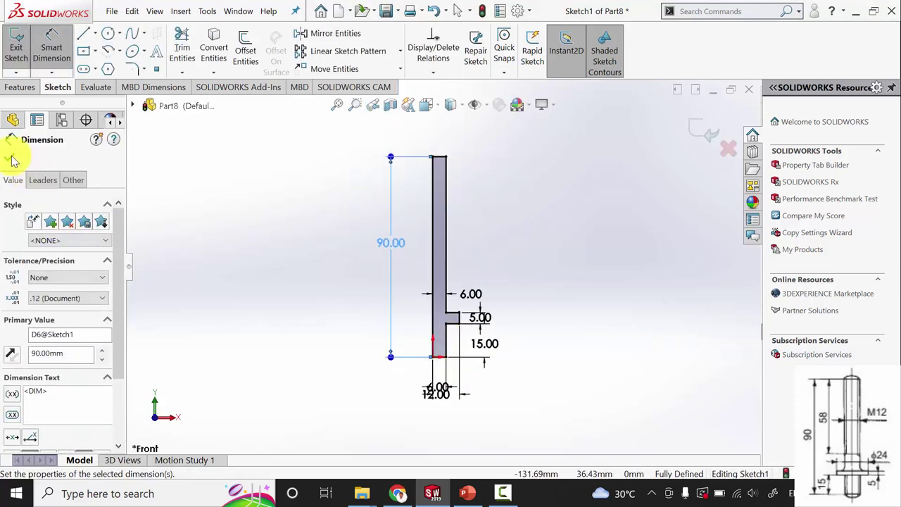
click(12, 159)
click(19, 86)
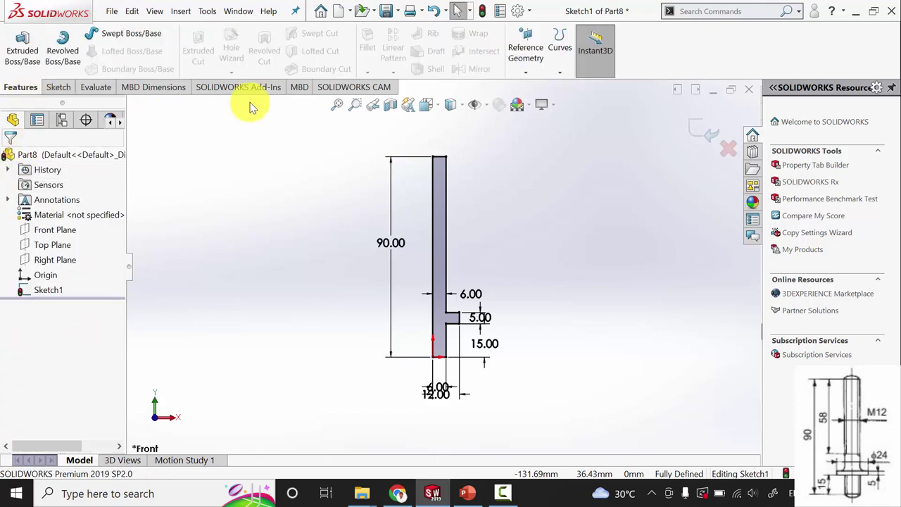
Step: Revolve the stud profile 360° about its left vertical edge into a solid
click(56, 55)
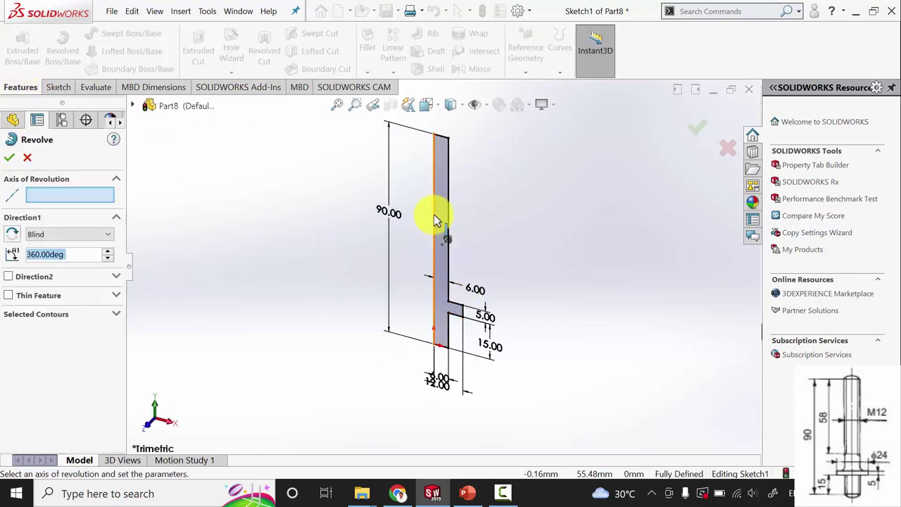
click(436, 272)
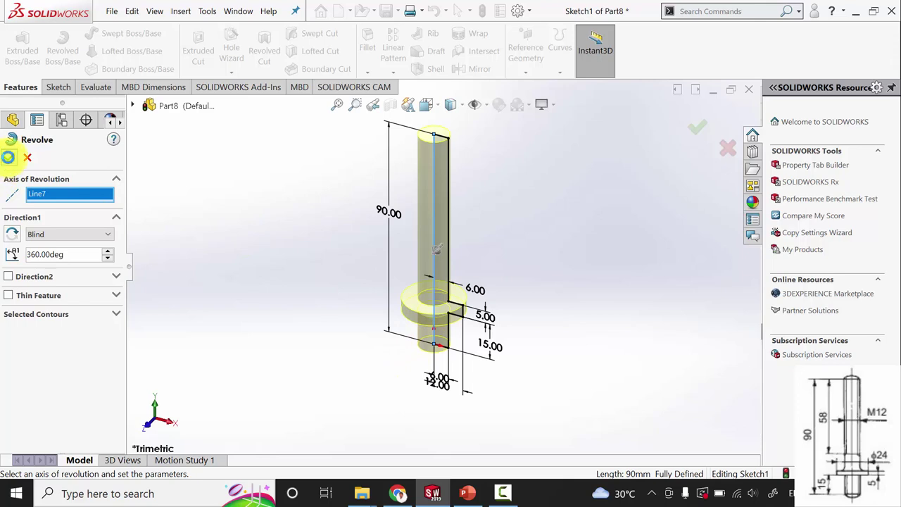
click(8, 157)
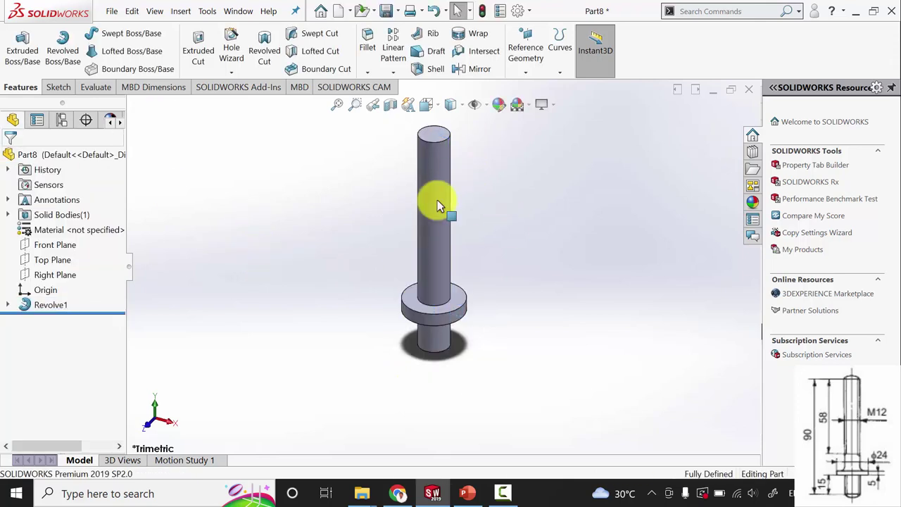
click(232, 73)
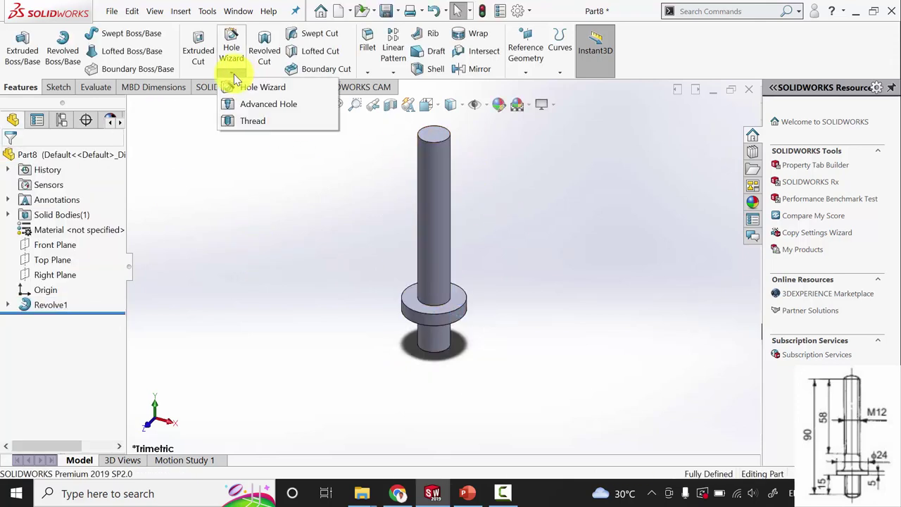
Step: Add a 58 mm blind M12x1.5 thread down the shank from the stud's top edge
click(258, 125)
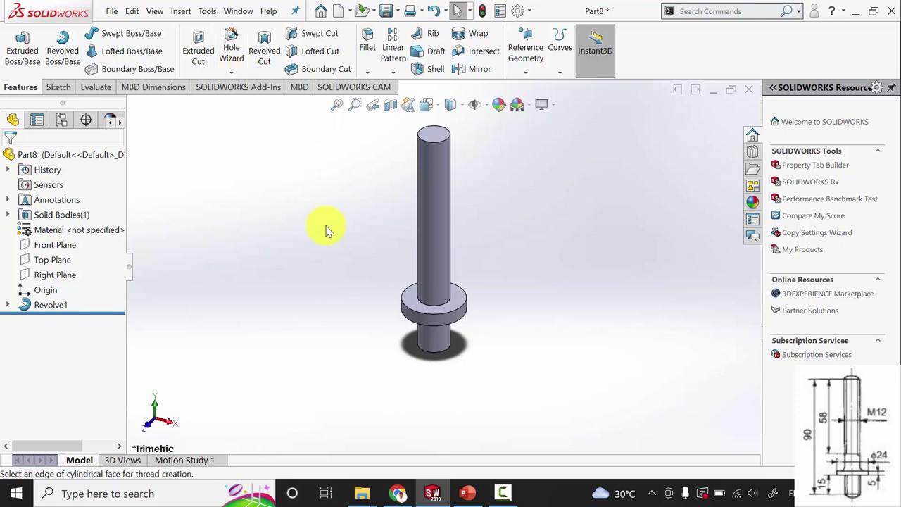
click(445, 145)
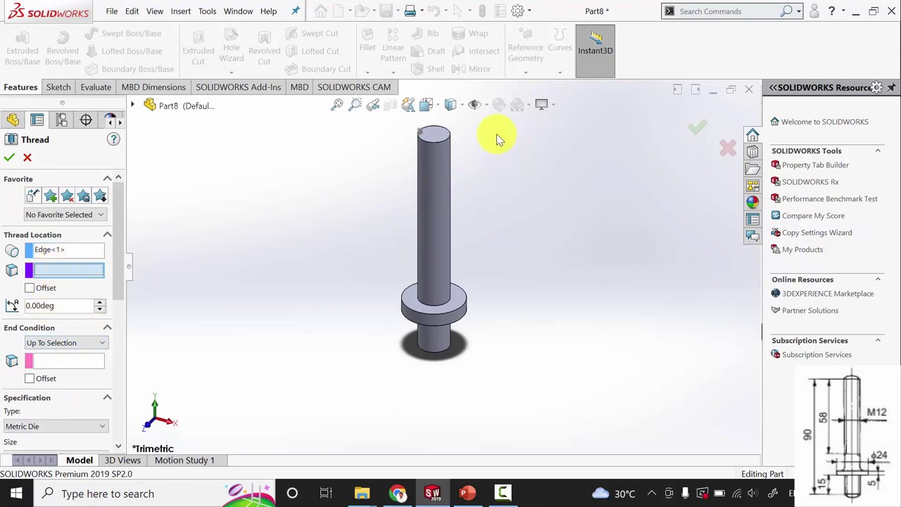
click(429, 133)
drag(118, 255, 120, 302)
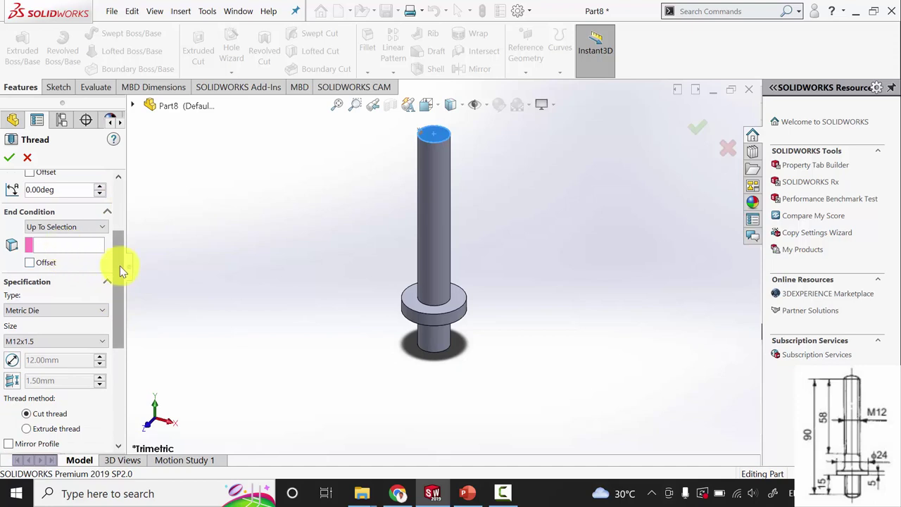
click(91, 228)
click(80, 237)
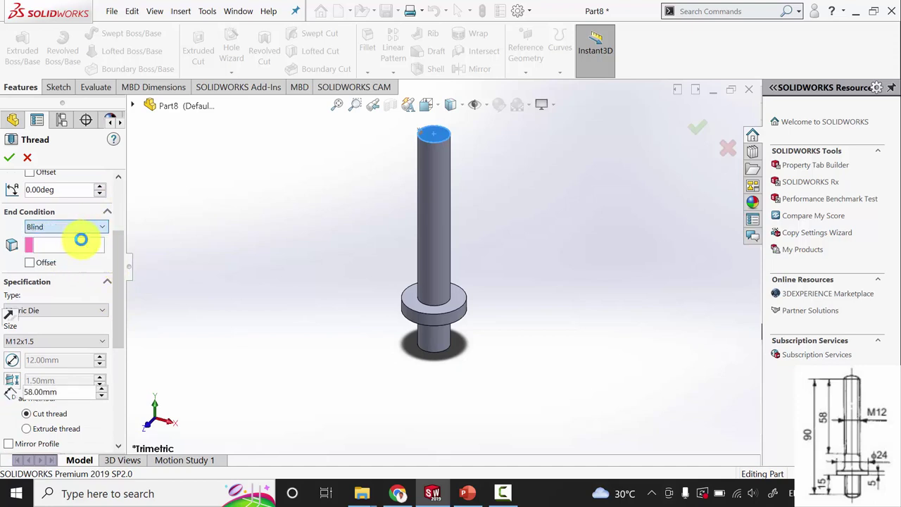
double_click(50, 249)
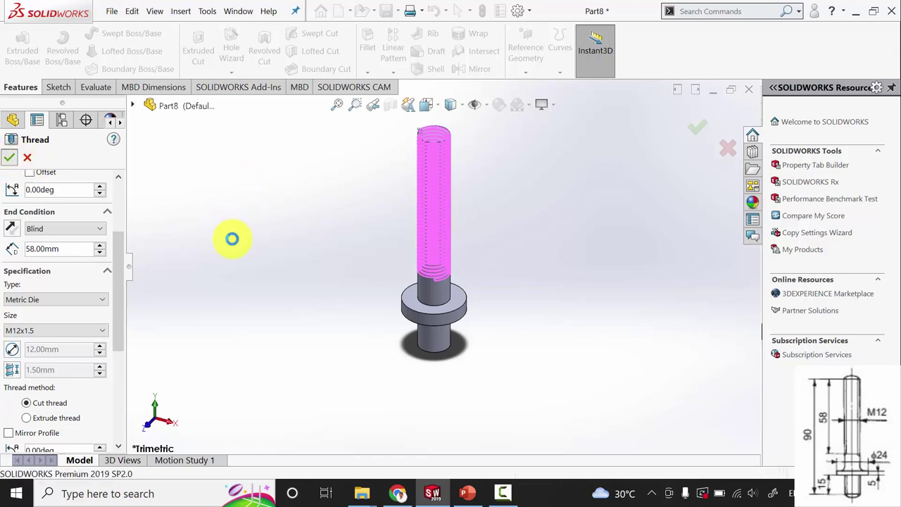
middle_drag(323, 354, 317, 292)
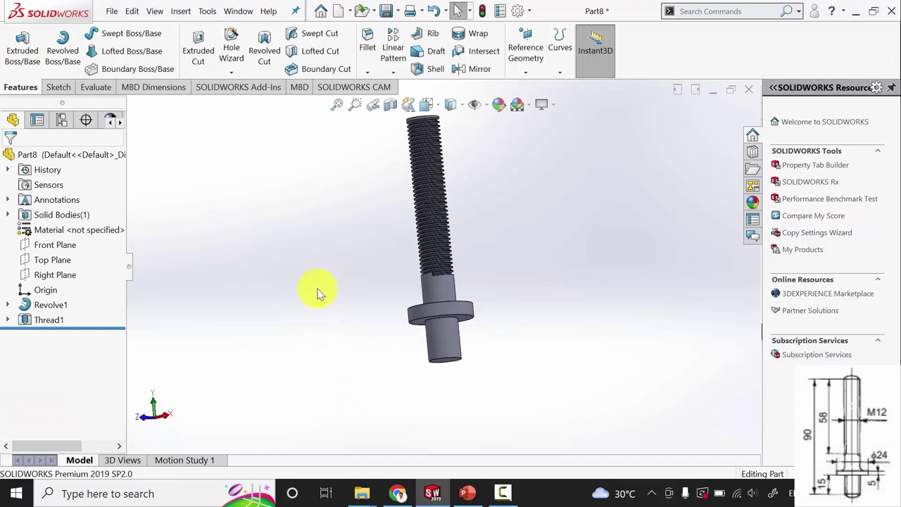
click(232, 73)
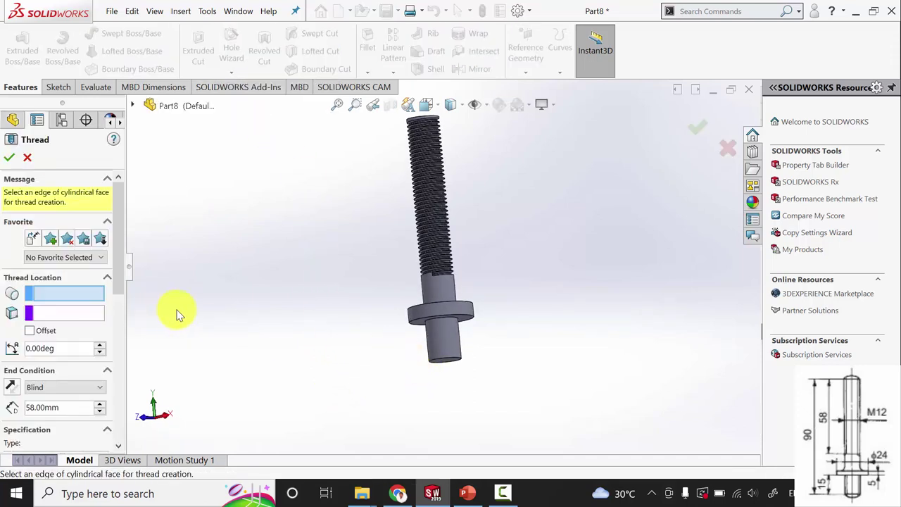
scroll(177, 312, down, 2)
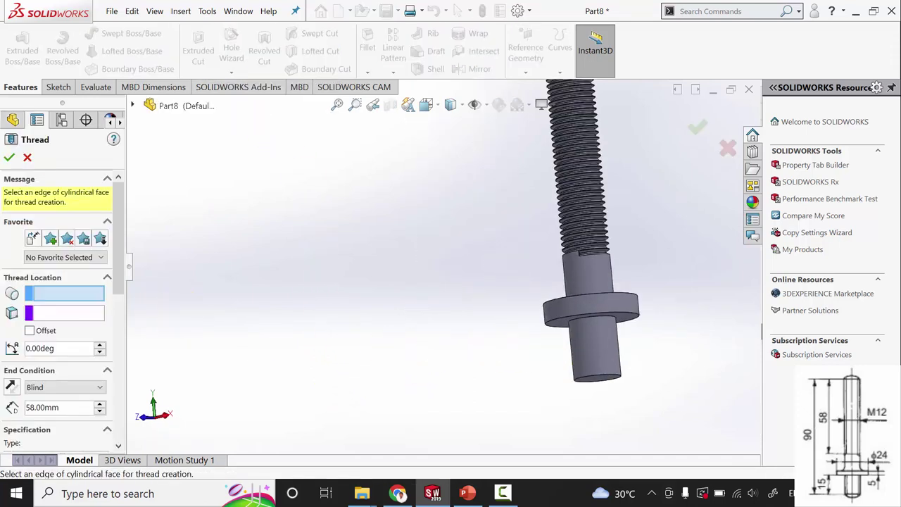
Step: Add Thread2 on the stud's short lower end, from its bottom face up to the collar underside
click(618, 380)
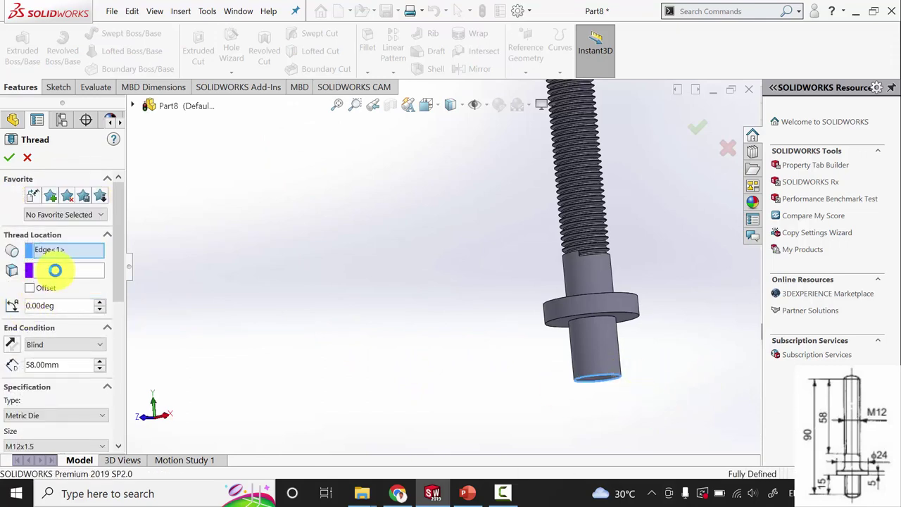
click(54, 272)
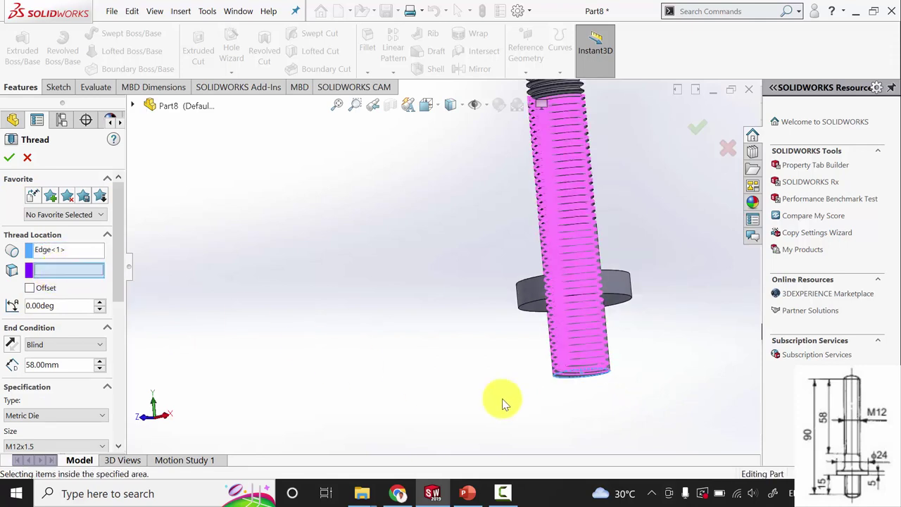
middle_drag(598, 423, 575, 386)
click(583, 363)
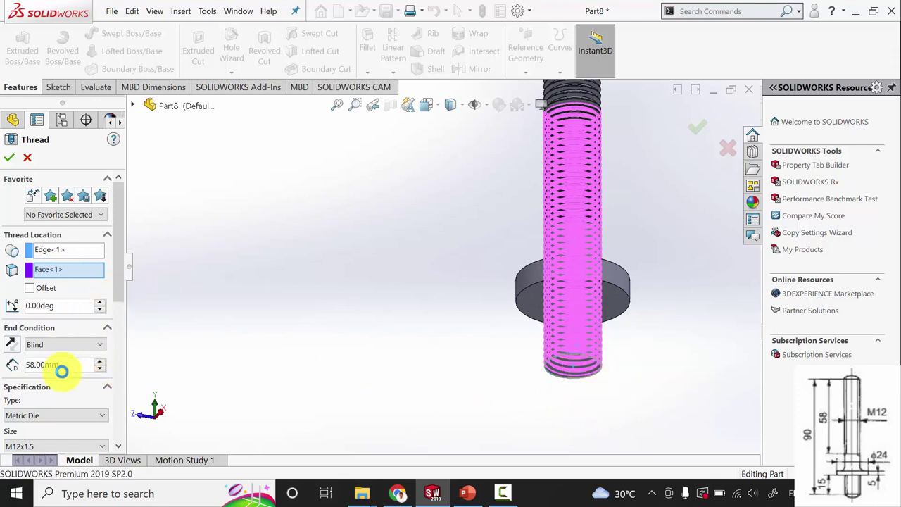
click(58, 345)
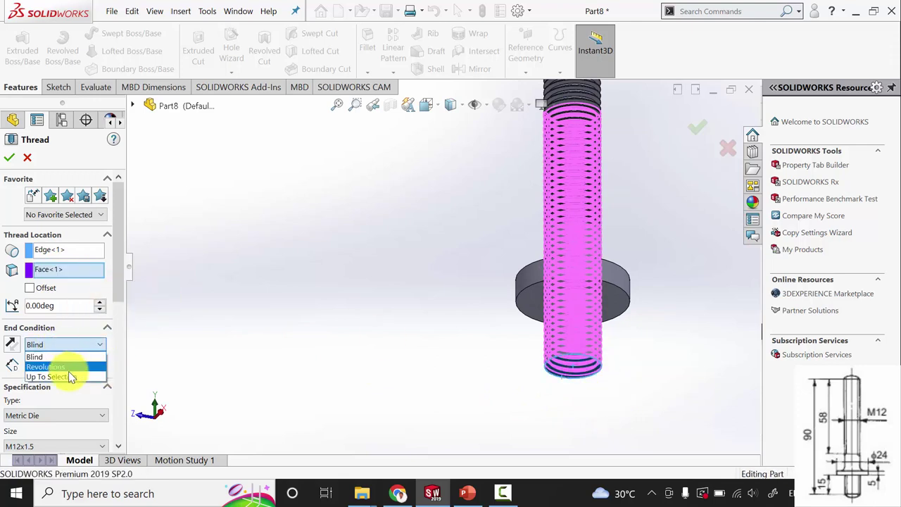
click(70, 375)
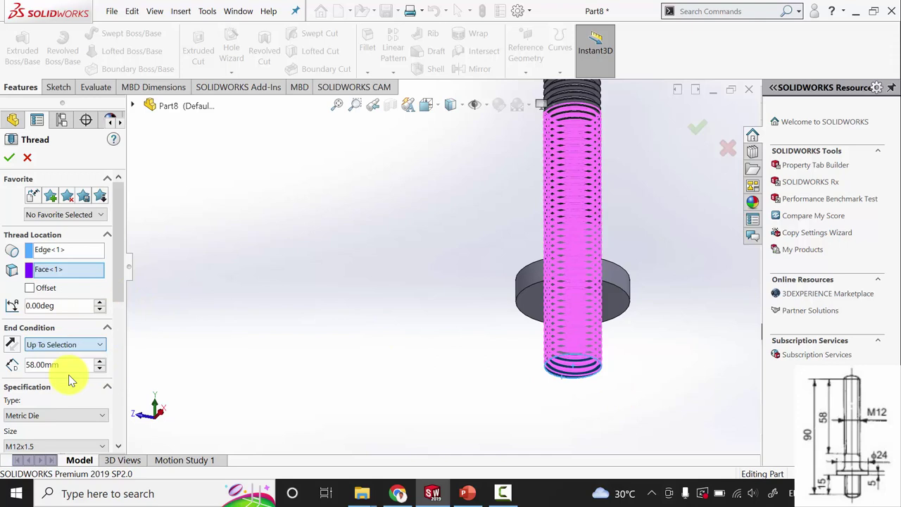
click(616, 305)
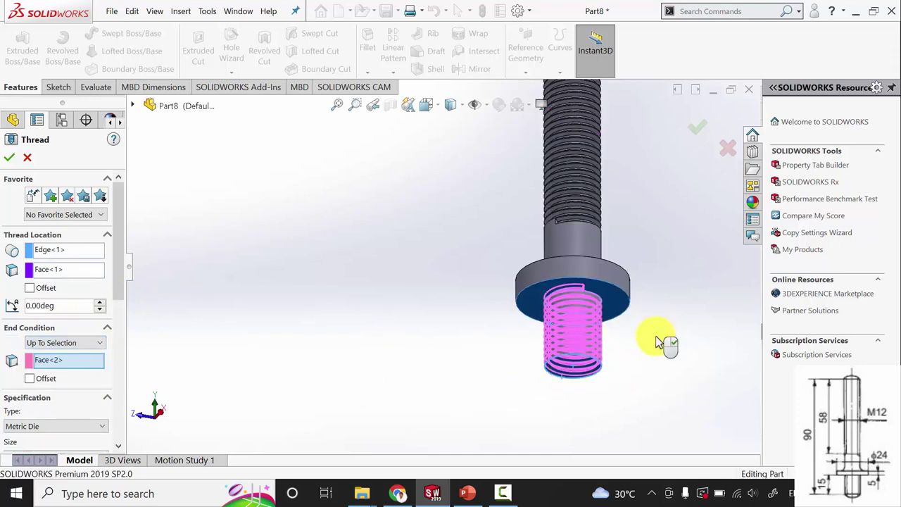
click(10, 159)
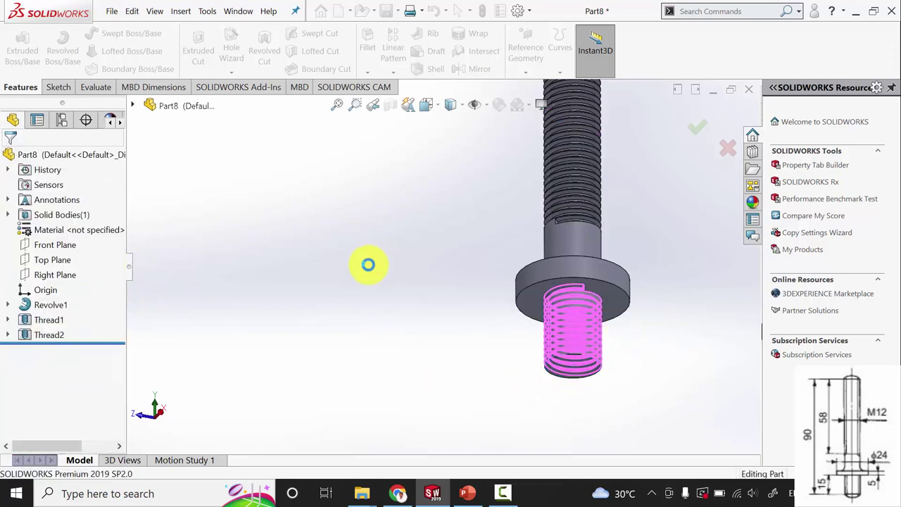
Step: Apply AISI 1020 steel as the stud's material
right_click(90, 229)
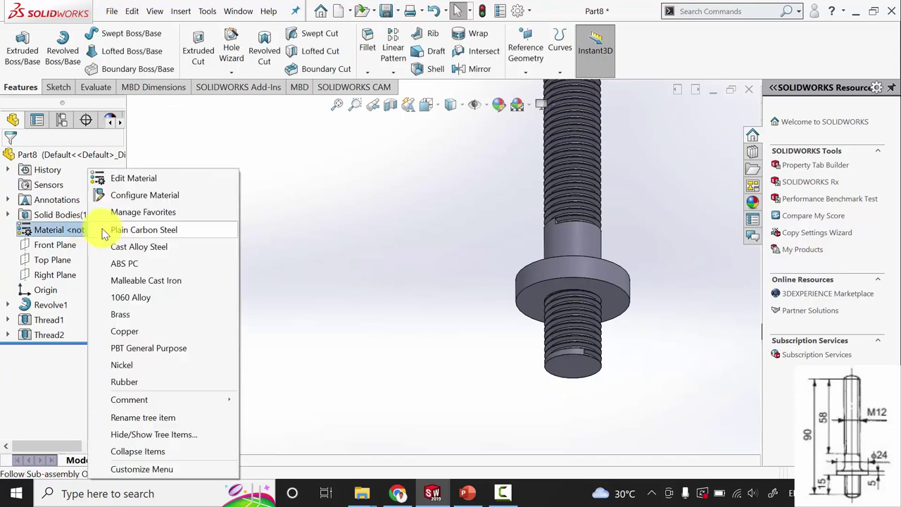
click(130, 180)
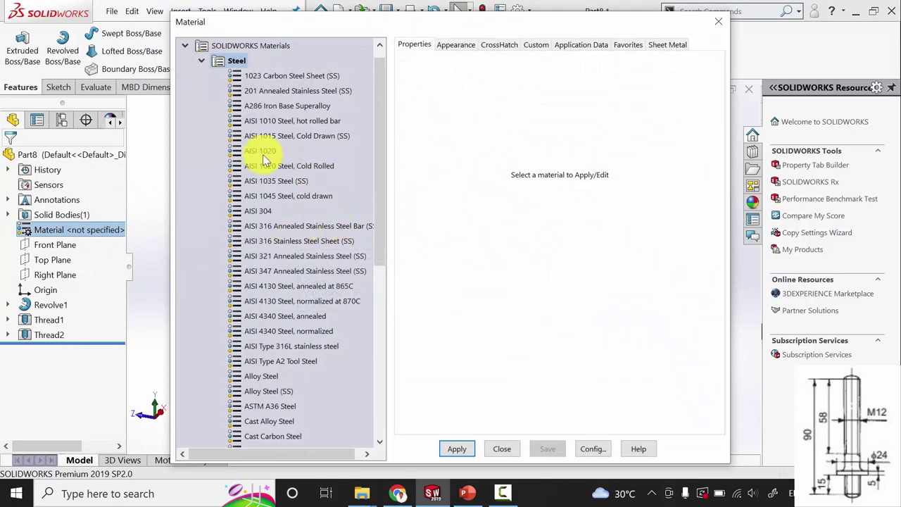
click(261, 152)
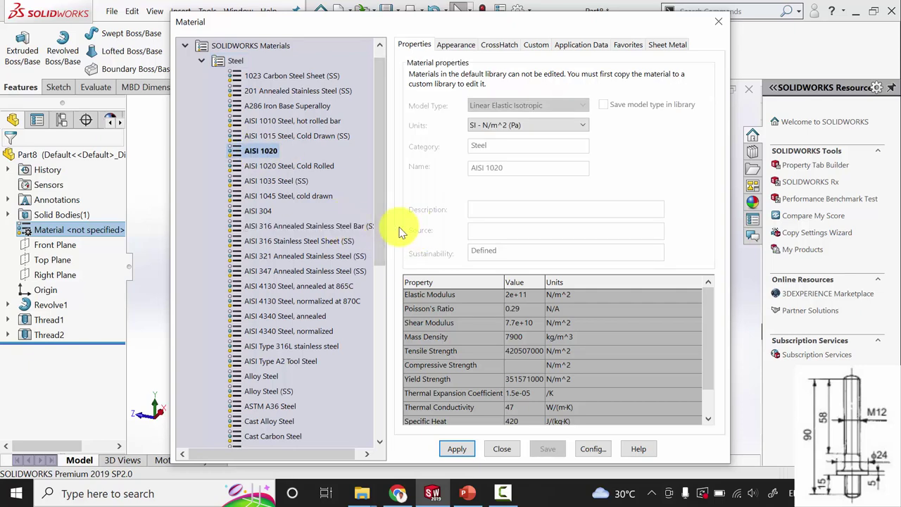
click(501, 450)
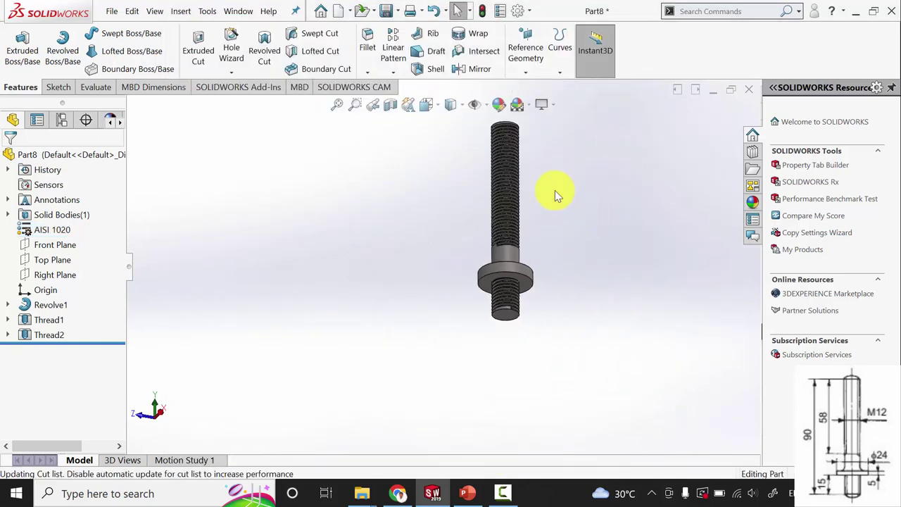
middle_drag(535, 195, 547, 257)
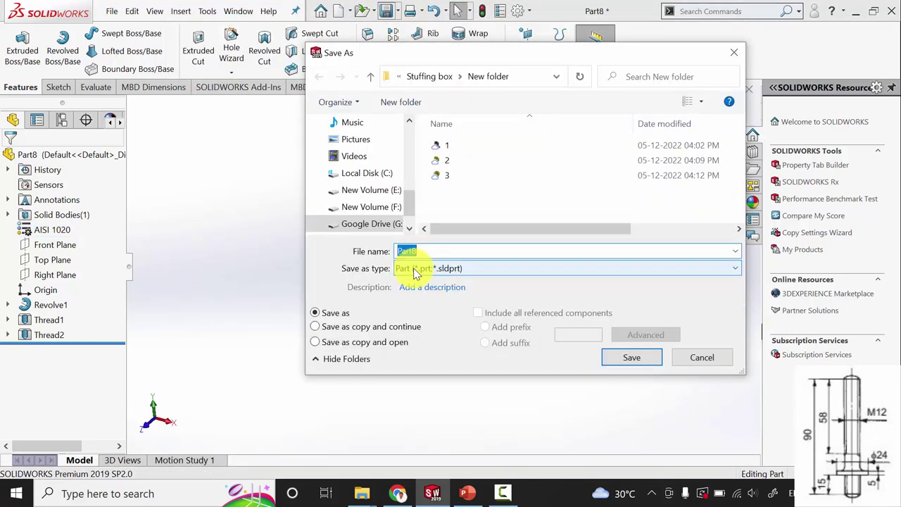
Step: Save the stud as part 4 with a rebuild, then close it
key(Return)
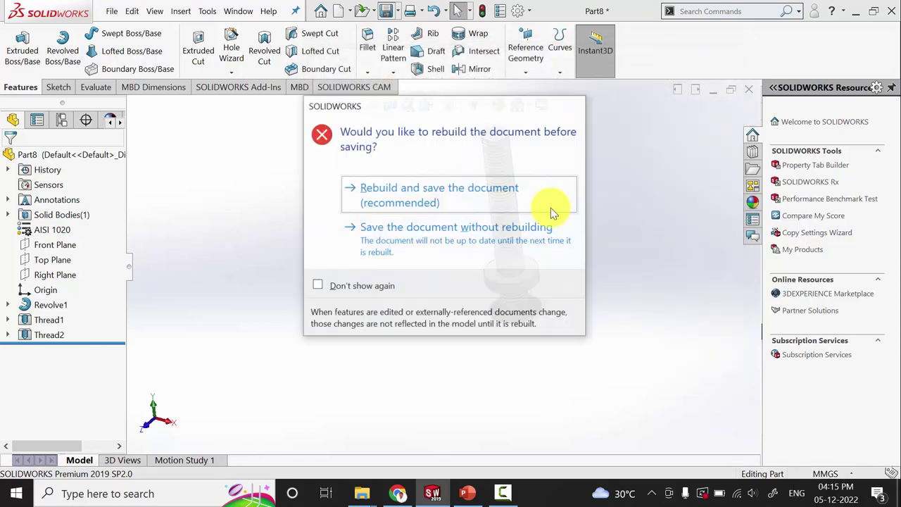
click(495, 201)
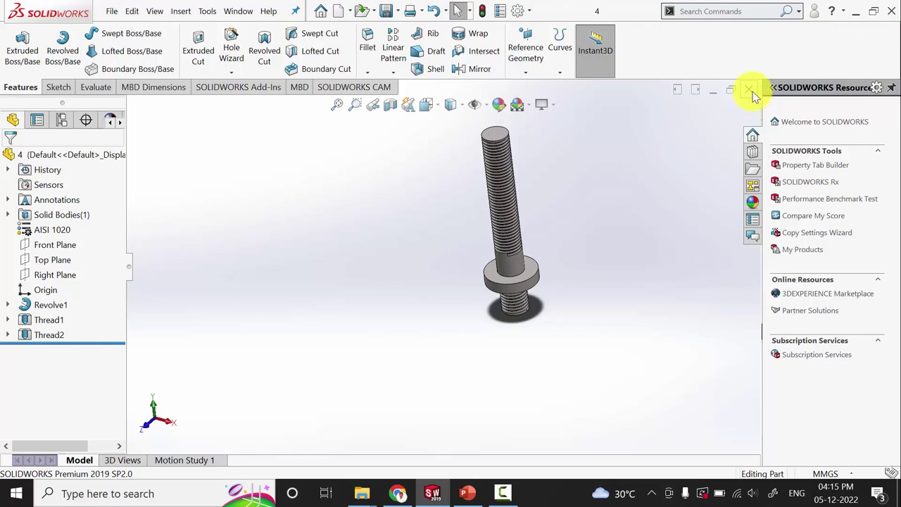
click(751, 90)
Step: Create a new part and start a sketch on the Top Plane
click(253, 14)
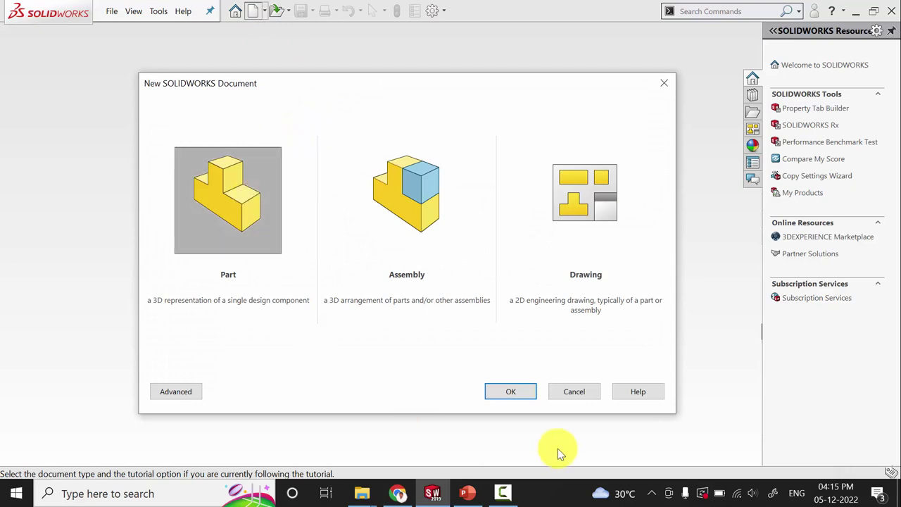
click(523, 393)
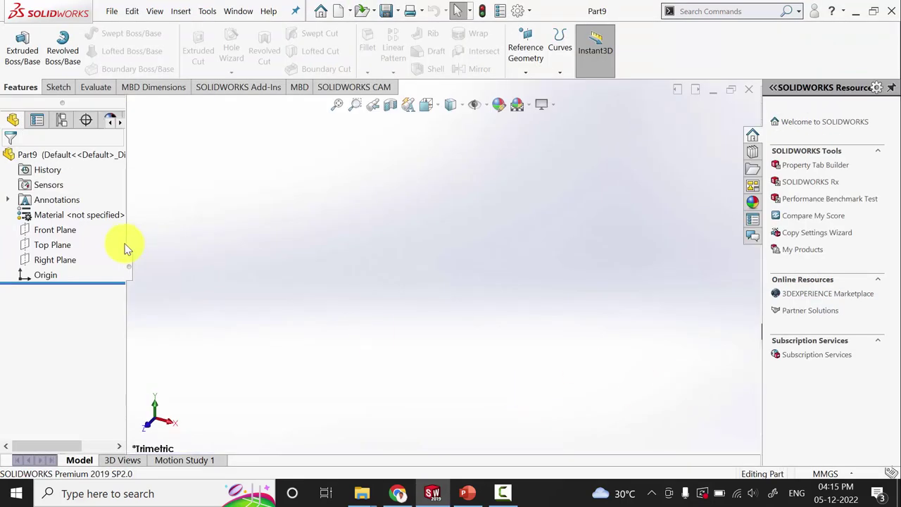
click(51, 245)
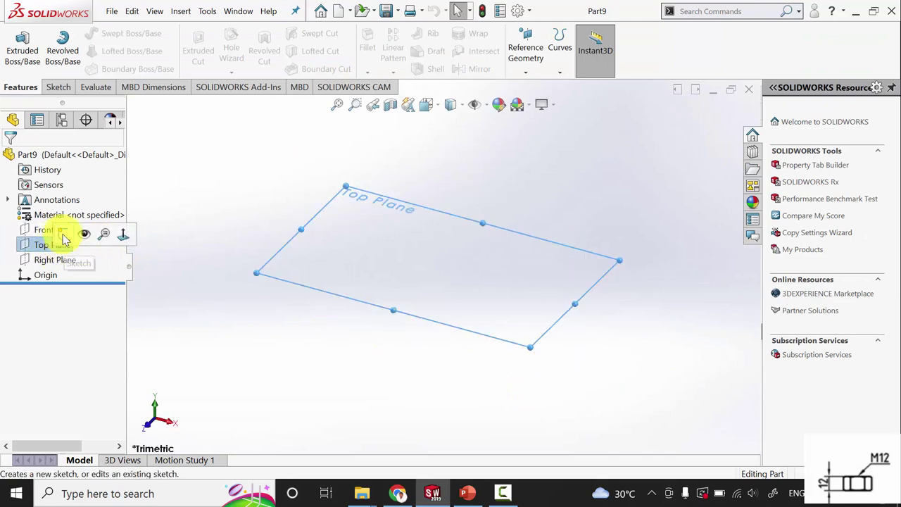
click(63, 234)
Step: Sketch a hexagon and an inner circle, both centred on the origin
click(110, 68)
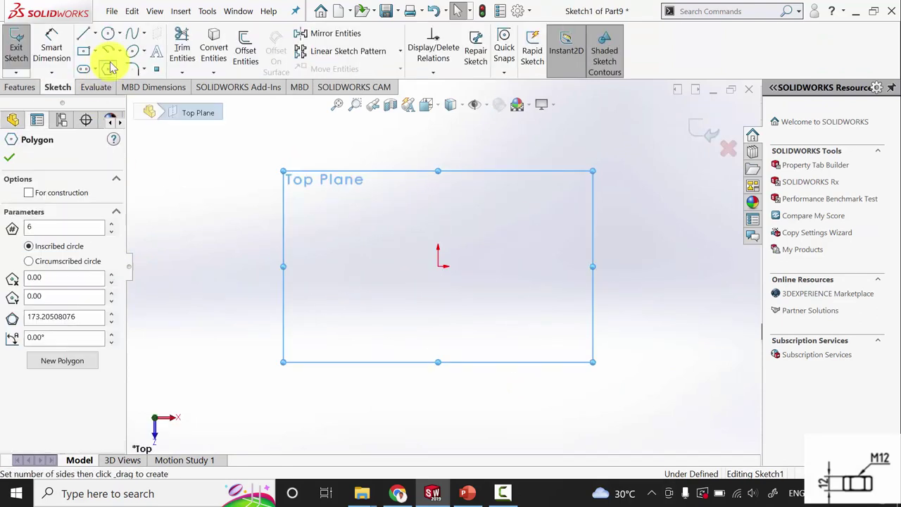
click(438, 266)
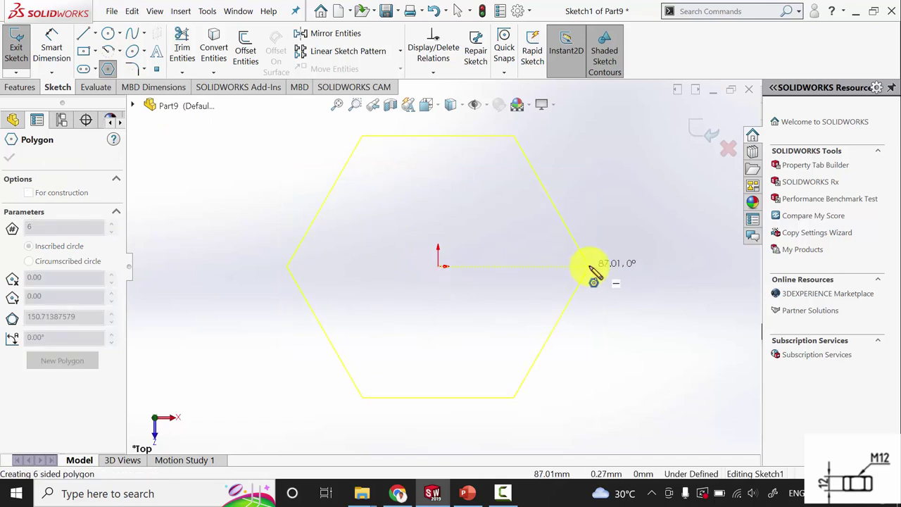
click(590, 267)
click(14, 159)
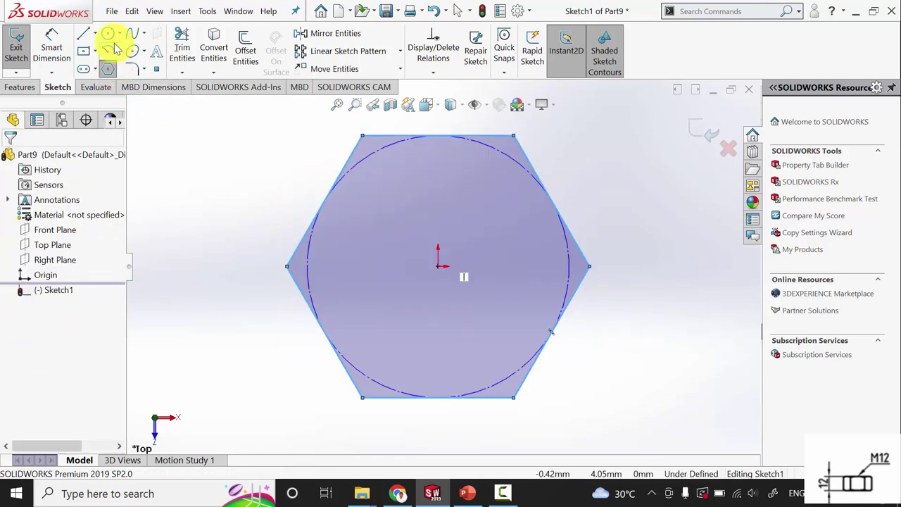
click(109, 34)
click(438, 266)
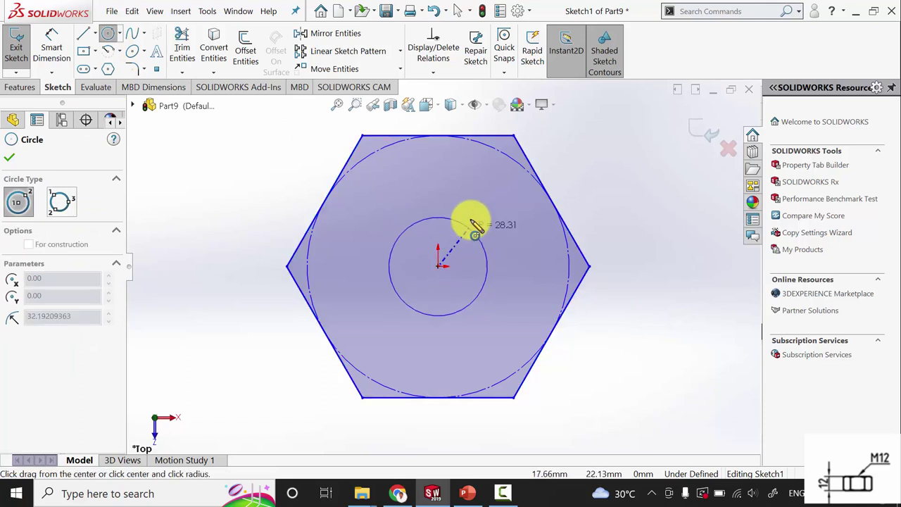
click(473, 218)
click(12, 159)
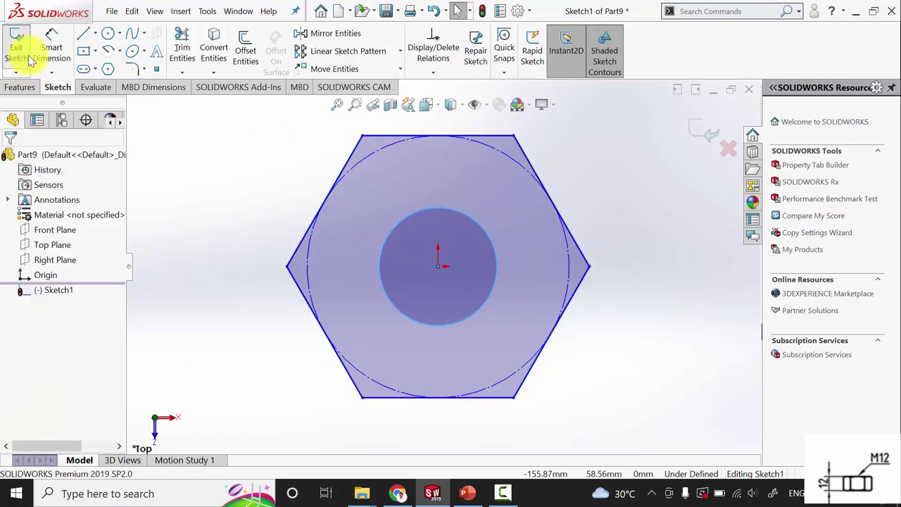
Step: Dimension the inner circle to a 12 mm diameter
click(51, 48)
click(483, 228)
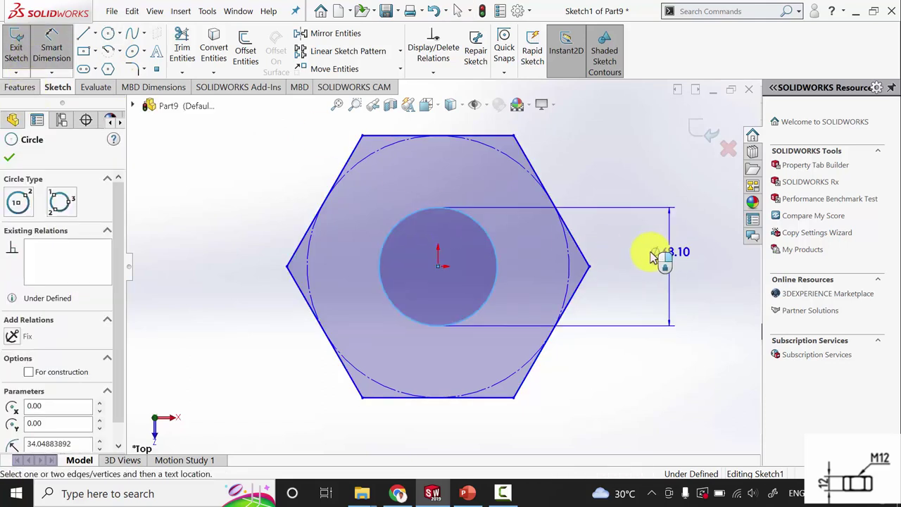
click(650, 256)
text(12)
key(Return)
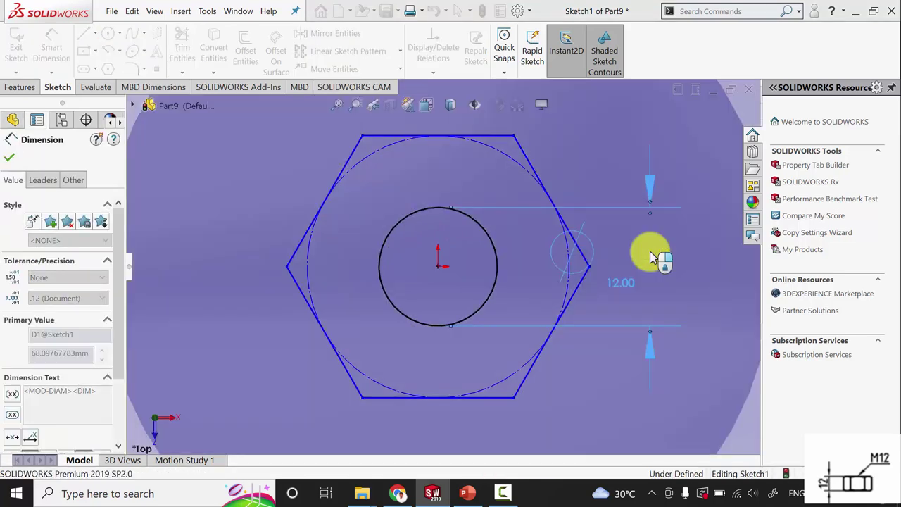
Step: Dimension the hexagon to 24 mm across the flats
click(470, 141)
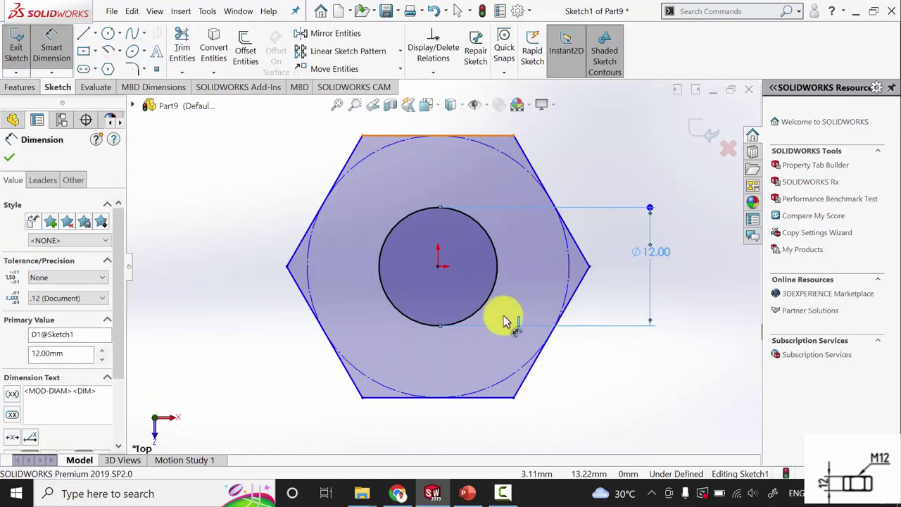
click(485, 399)
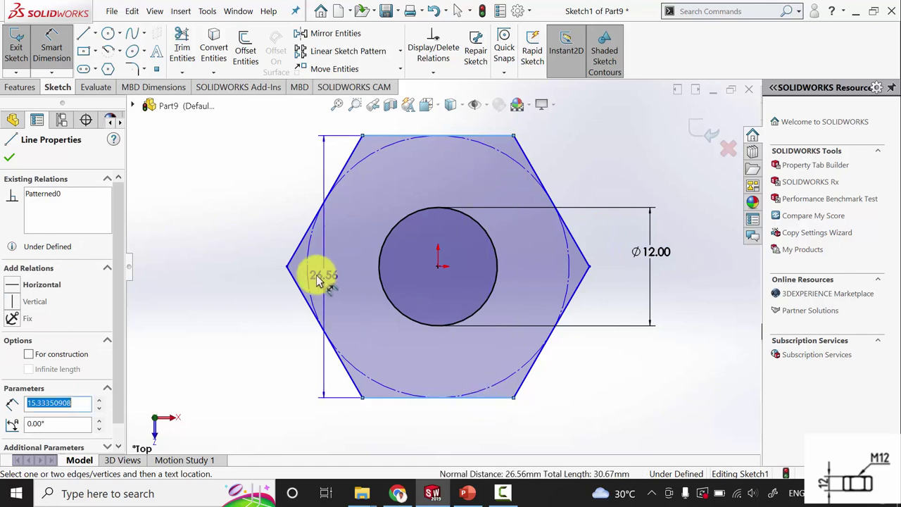
click(215, 261)
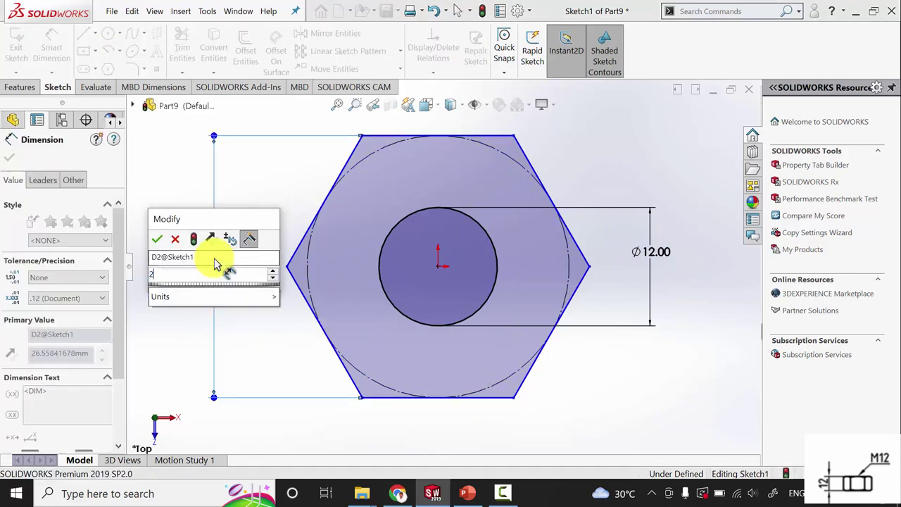
text(24)
key(Return)
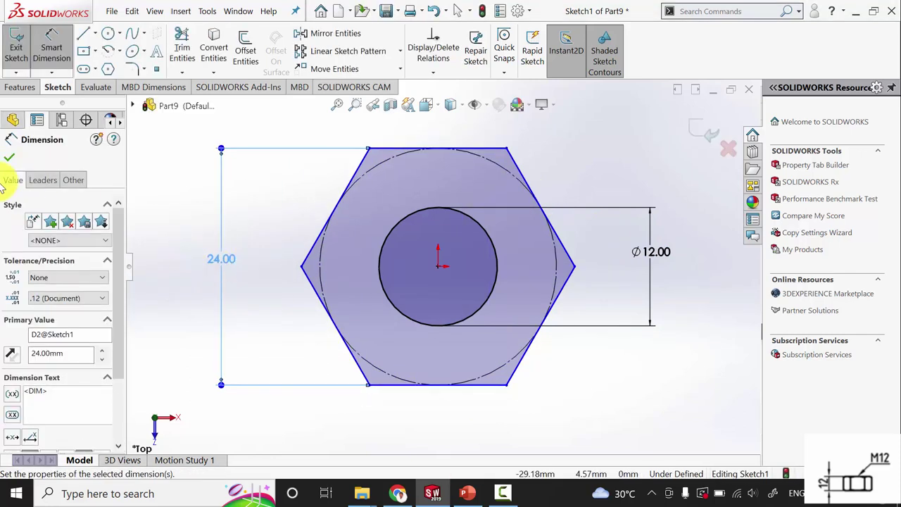
click(10, 160)
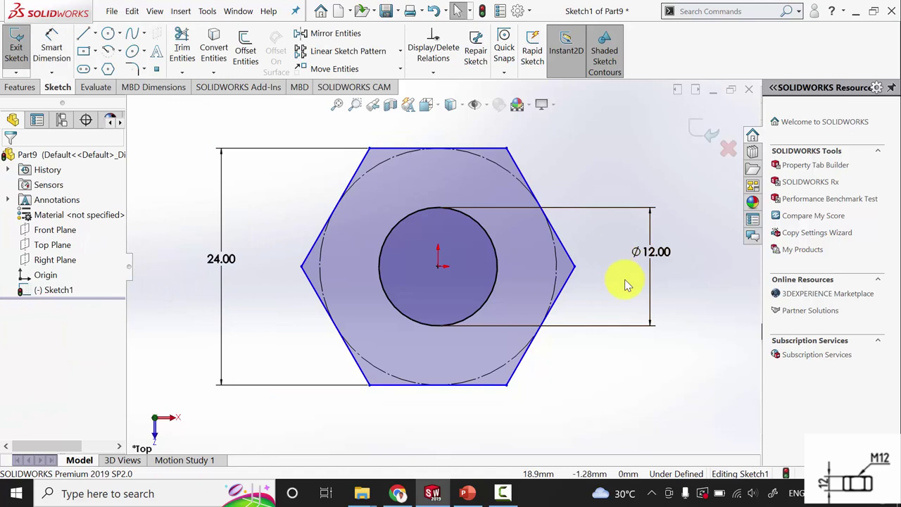
Step: Add a Horizontal relation between the centre point and the hexagon's right corner
click(437, 269)
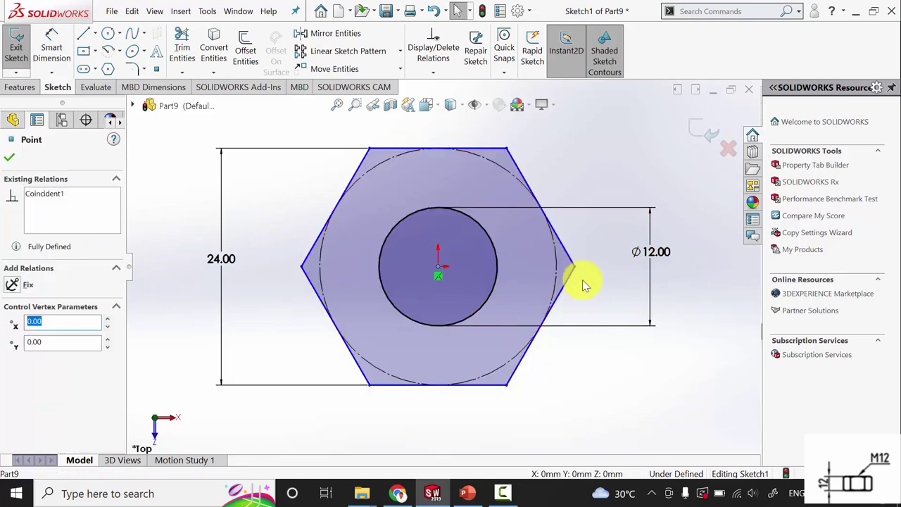
ctrl+click(576, 266)
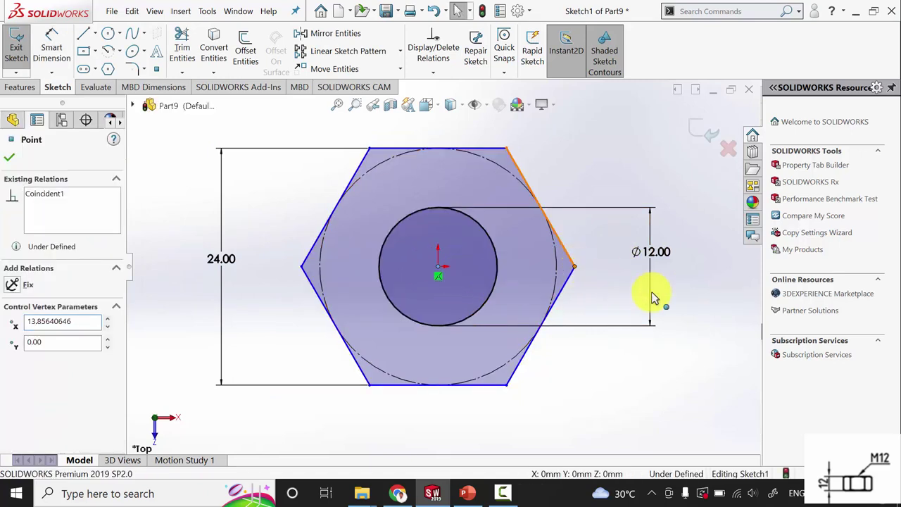
click(19, 341)
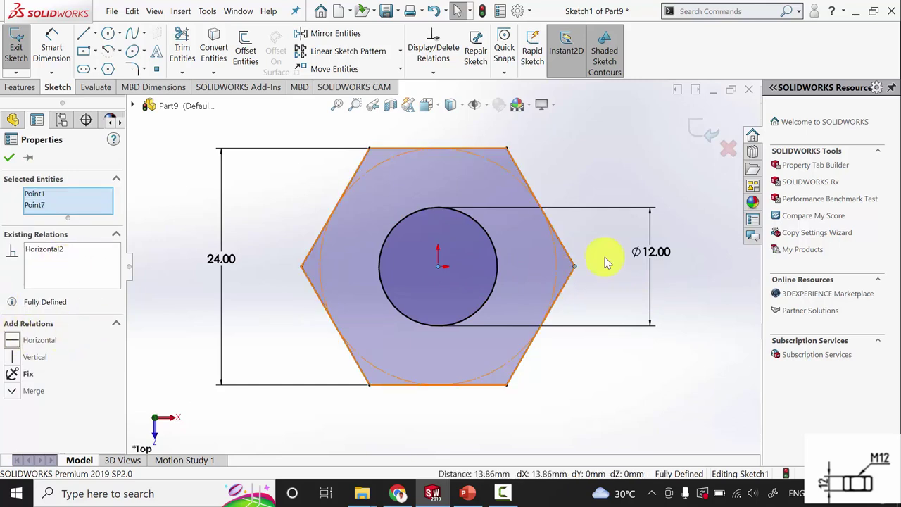
click(12, 161)
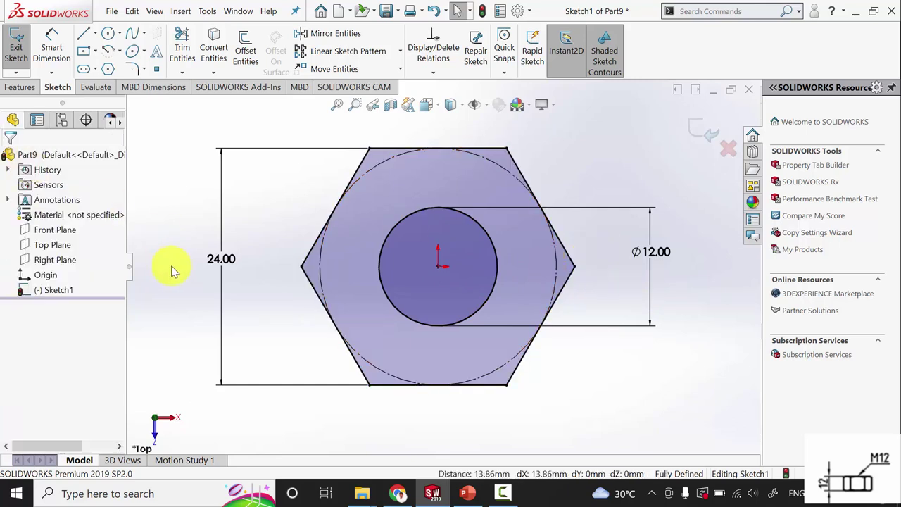
Step: Extrude the hexagon sketch 12 mm to form the nut body
click(29, 89)
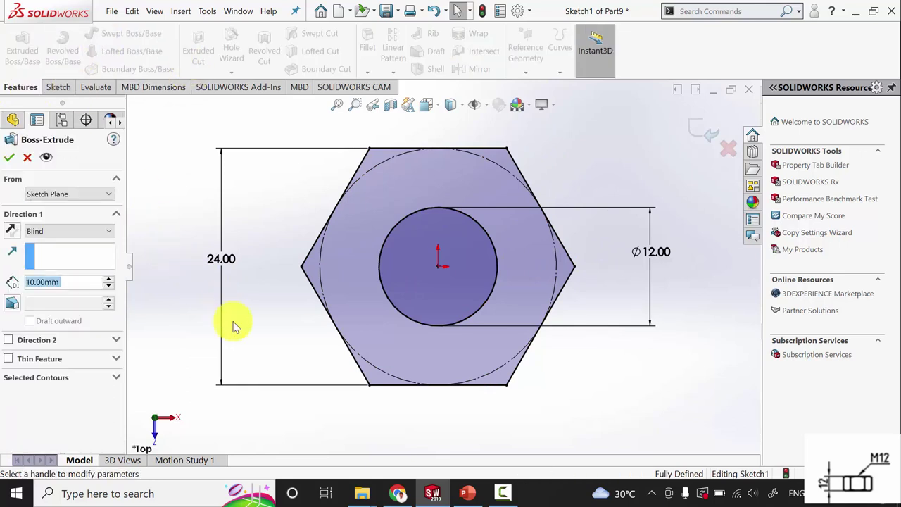
text(12)
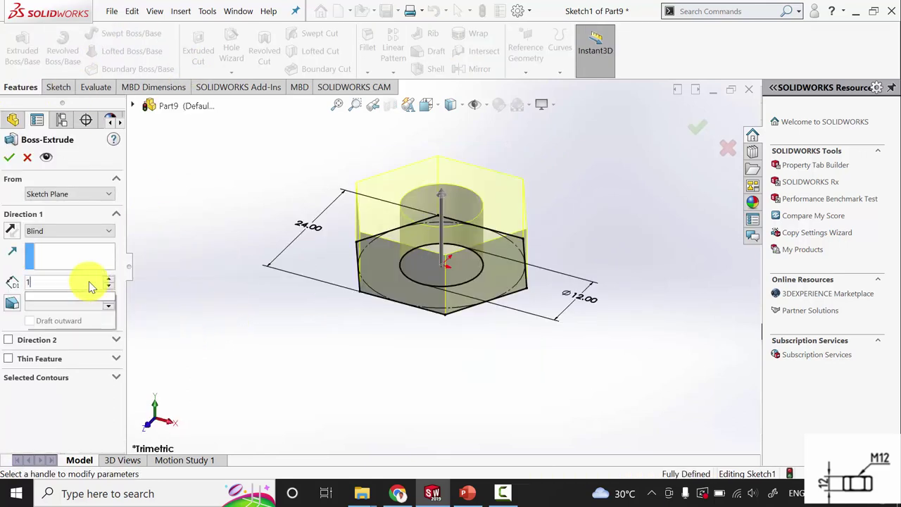
key(Return)
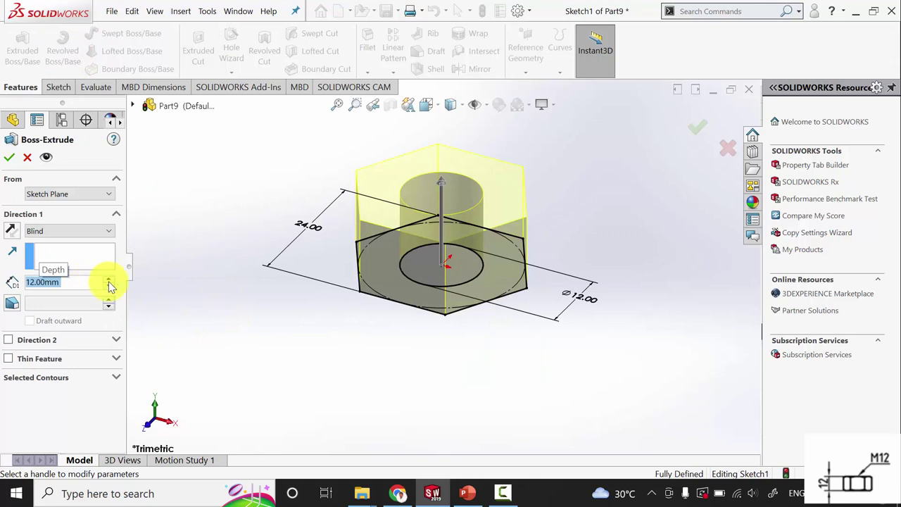
click(9, 158)
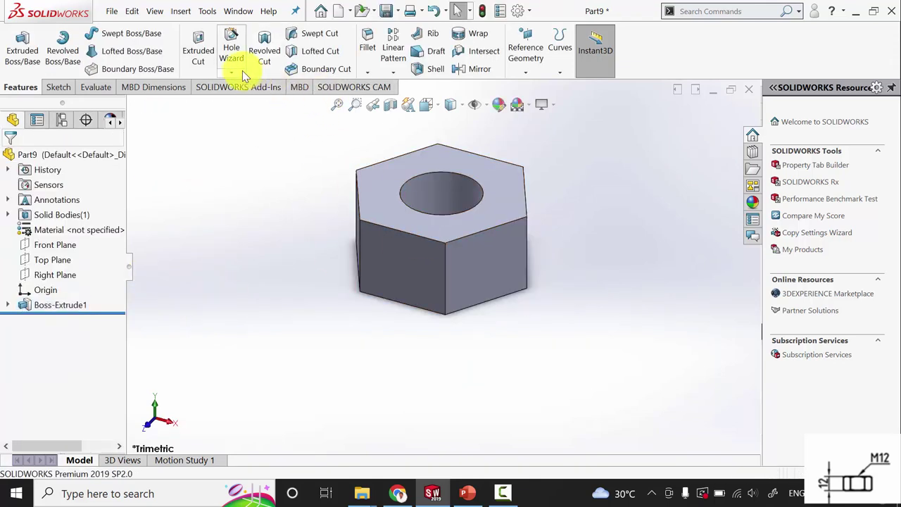
Step: Add an extruded M12x1.5 thread through the nut's bore, top face to bottom face, trimmed flush
click(236, 73)
click(253, 122)
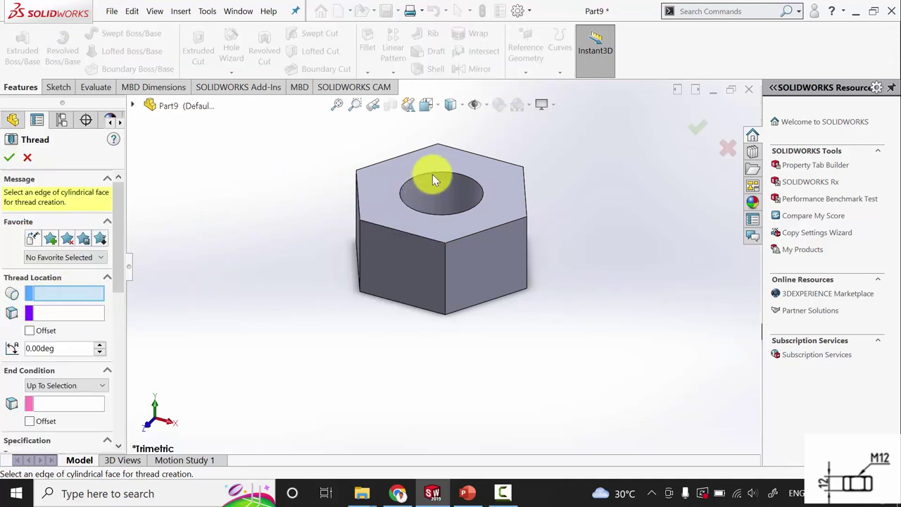
click(485, 176)
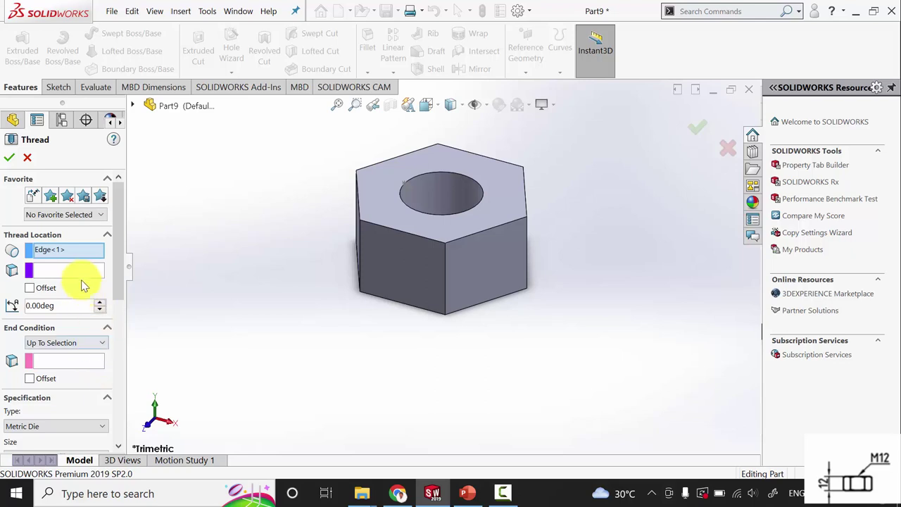
click(489, 177)
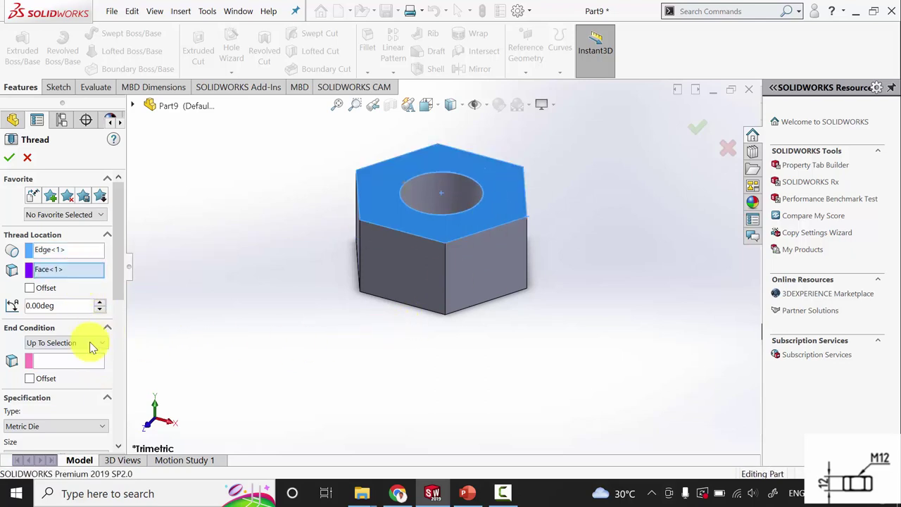
middle_drag(409, 363, 378, 272)
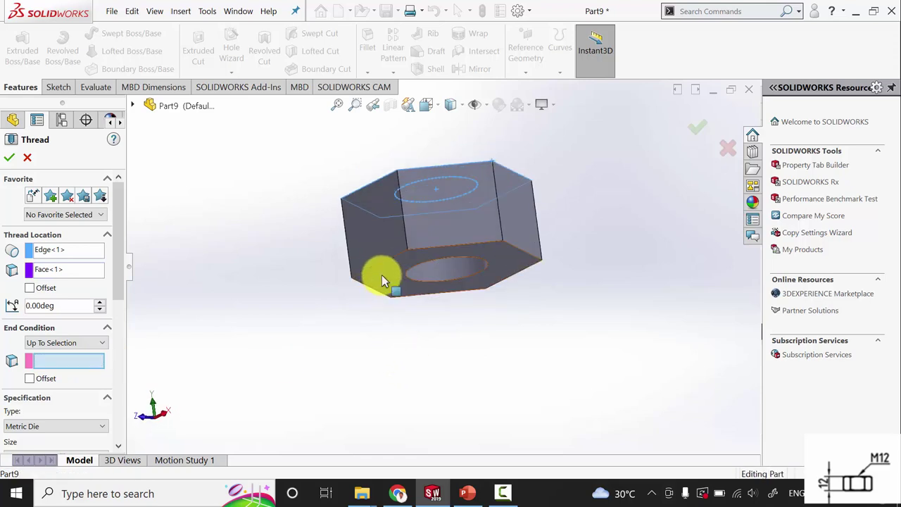
click(382, 274)
drag(124, 258, 124, 370)
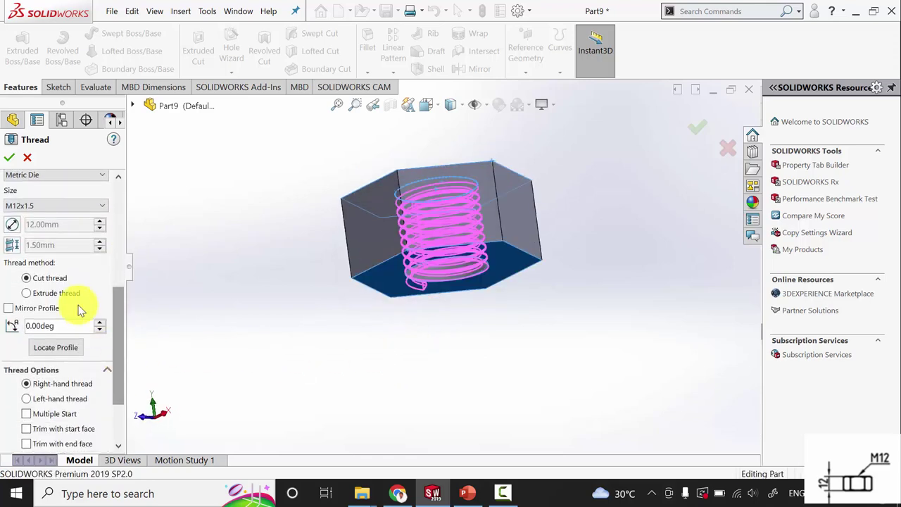
click(36, 295)
scroll(120, 348, down, 3)
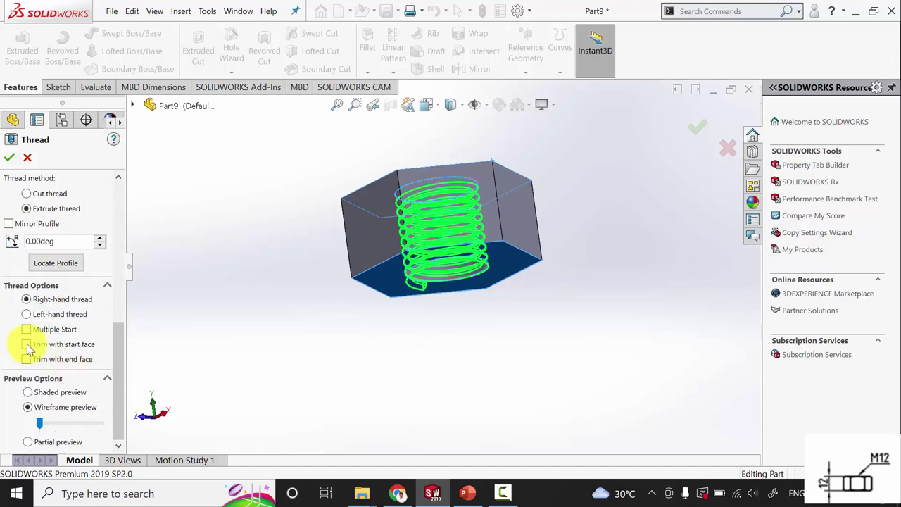
click(26, 359)
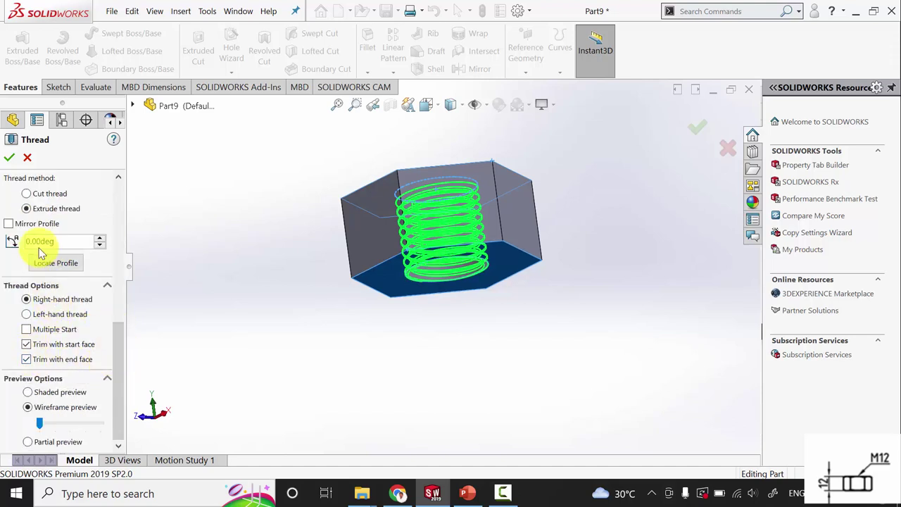
click(10, 159)
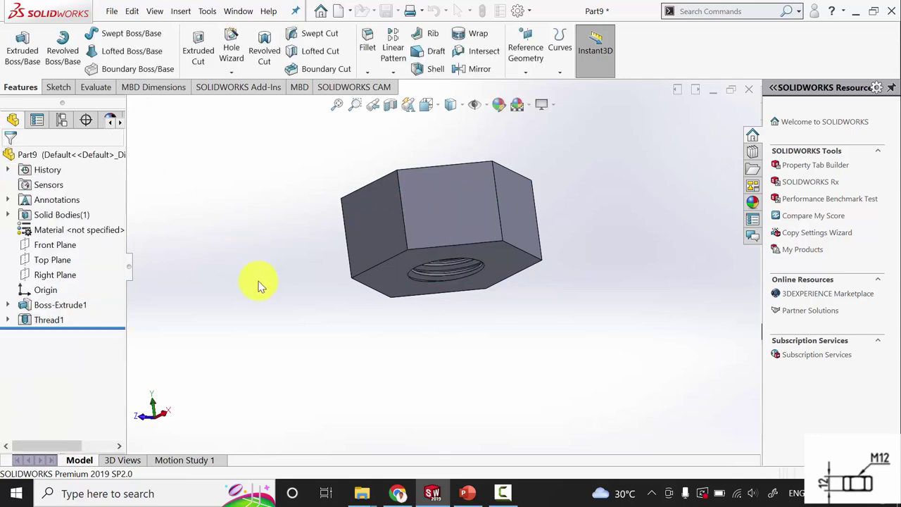
Step: Apply AISI 1020 steel as the nut's material
right_click(56, 230)
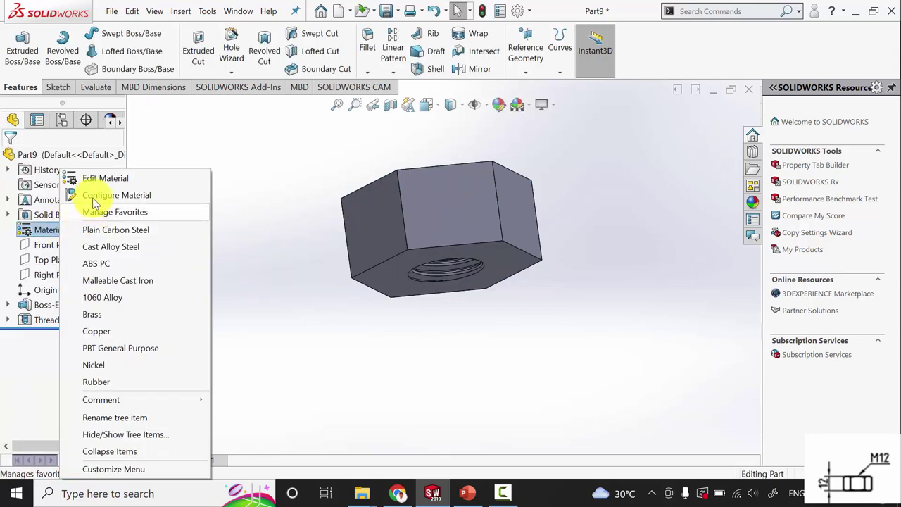
click(99, 179)
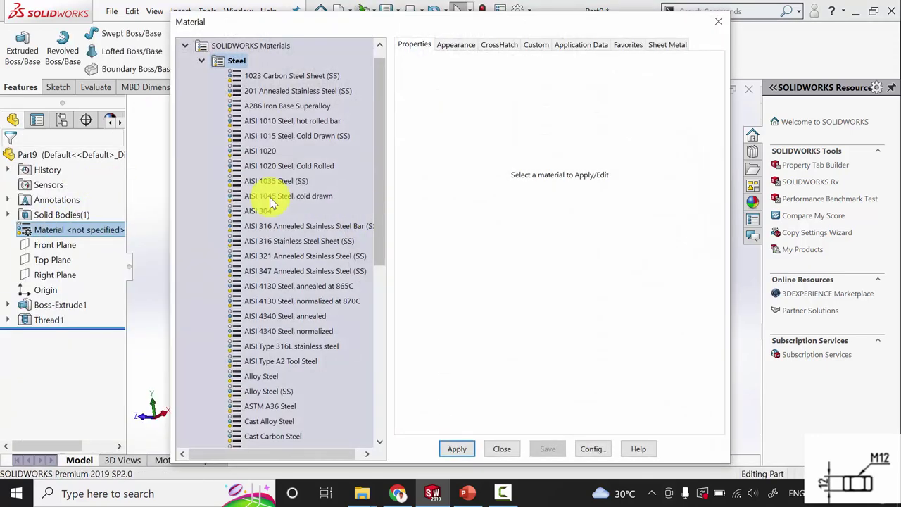
click(261, 150)
click(457, 448)
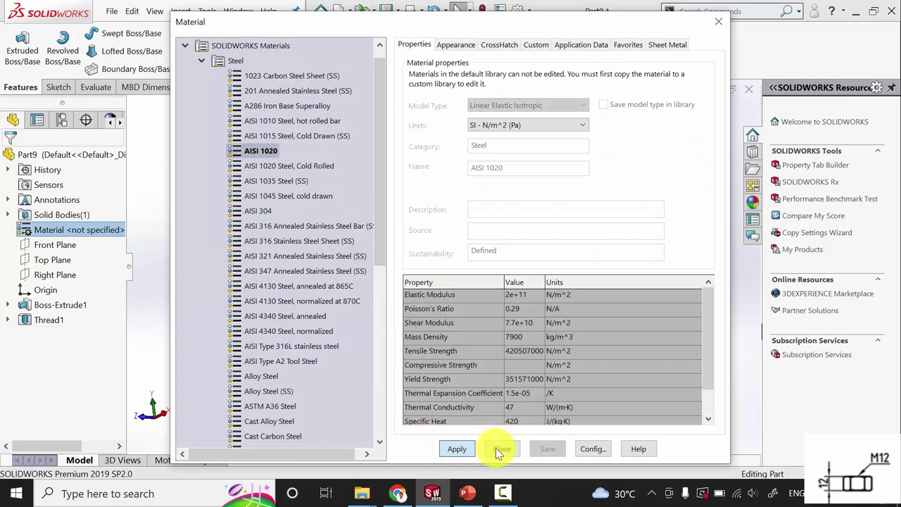
click(501, 448)
middle_drag(543, 187, 570, 243)
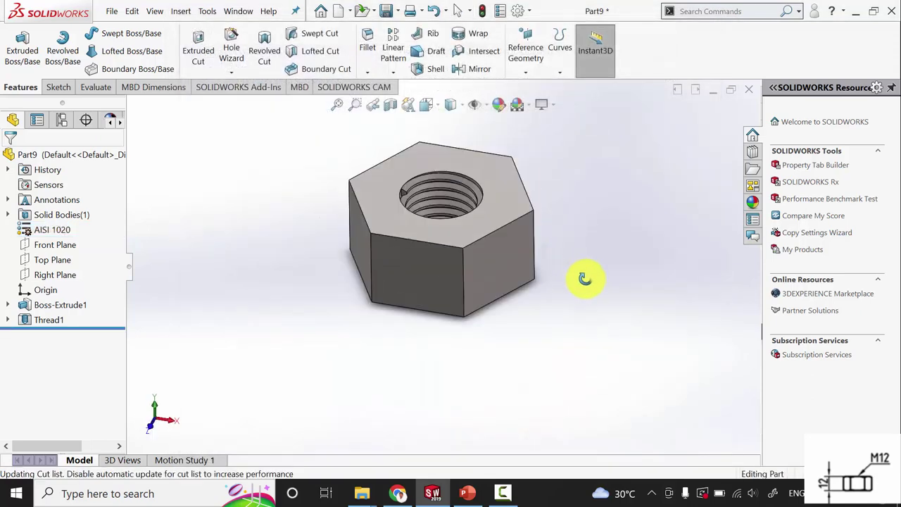
Step: Save the nut as part 5 and rebuild it
click(385, 14)
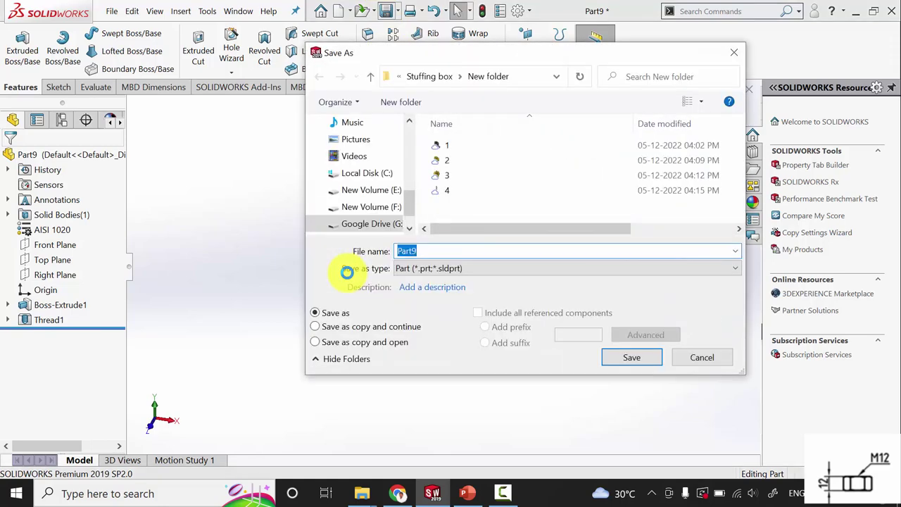
text(5)
key(Return)
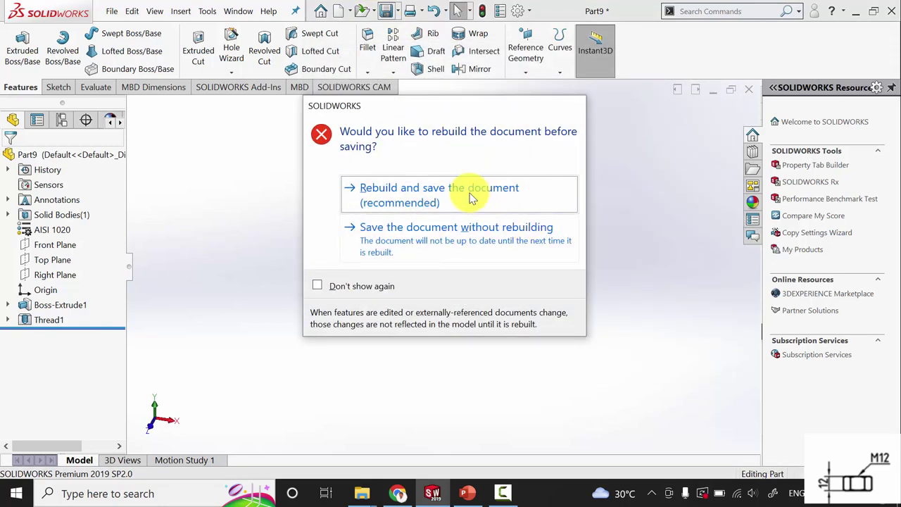
click(469, 195)
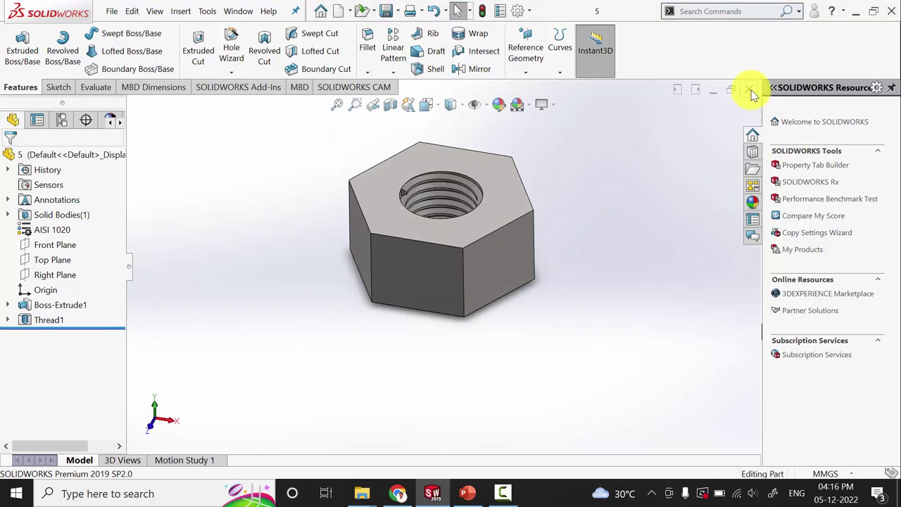
Step: Close the nut and create a new assembly document
key(ctrl+w)
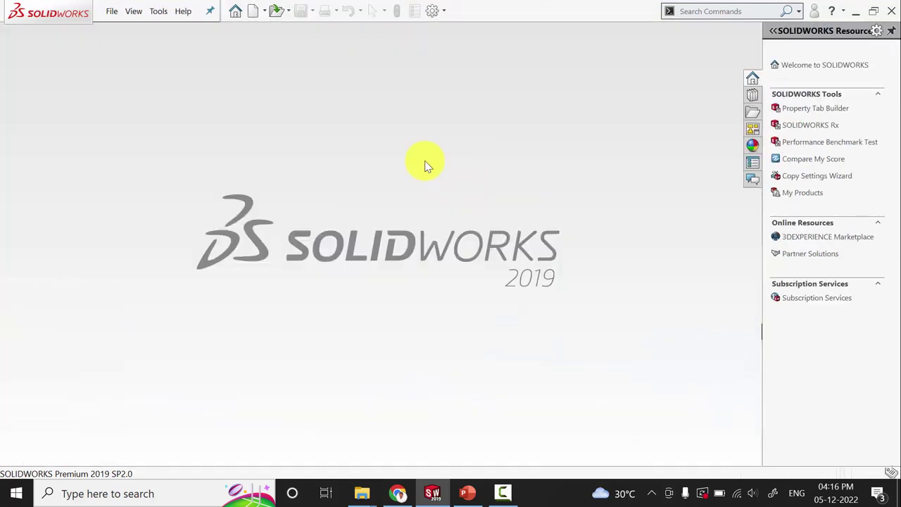
click(253, 12)
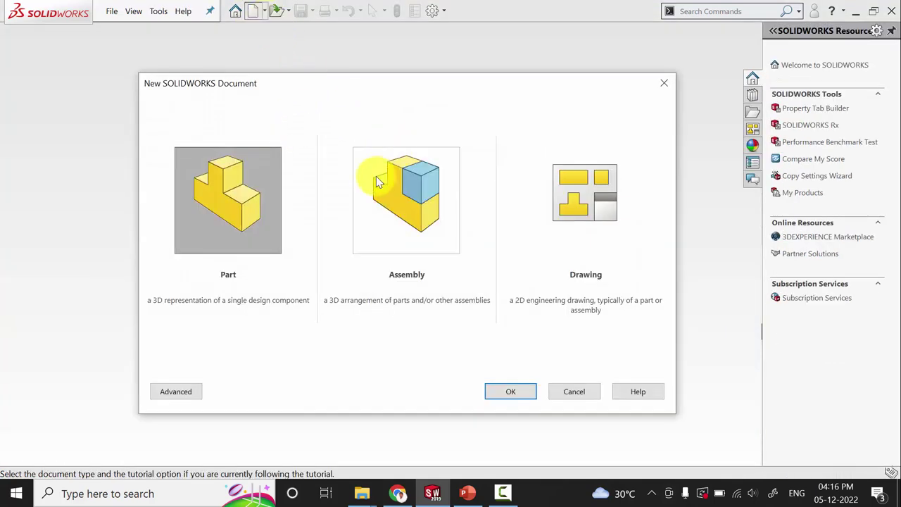
click(376, 176)
click(508, 393)
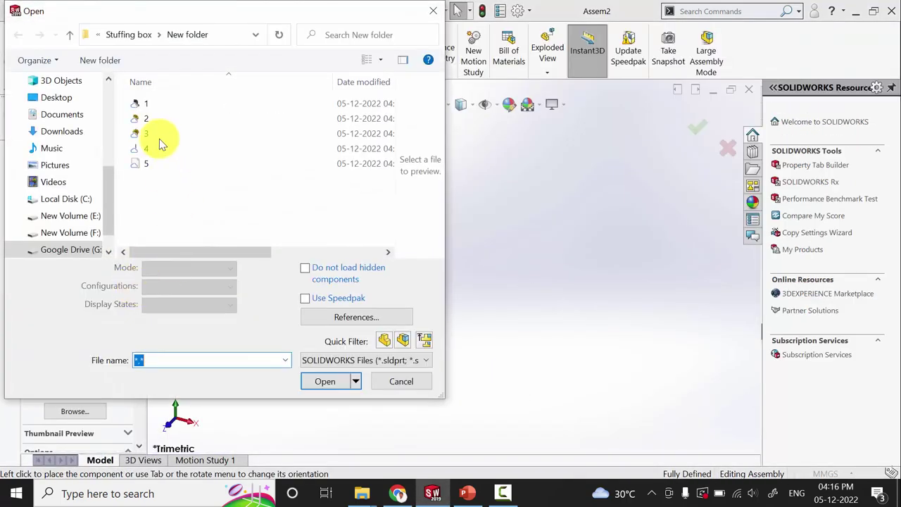
Step: Insert part 1, the base, as the fixed first component at the origin
click(151, 104)
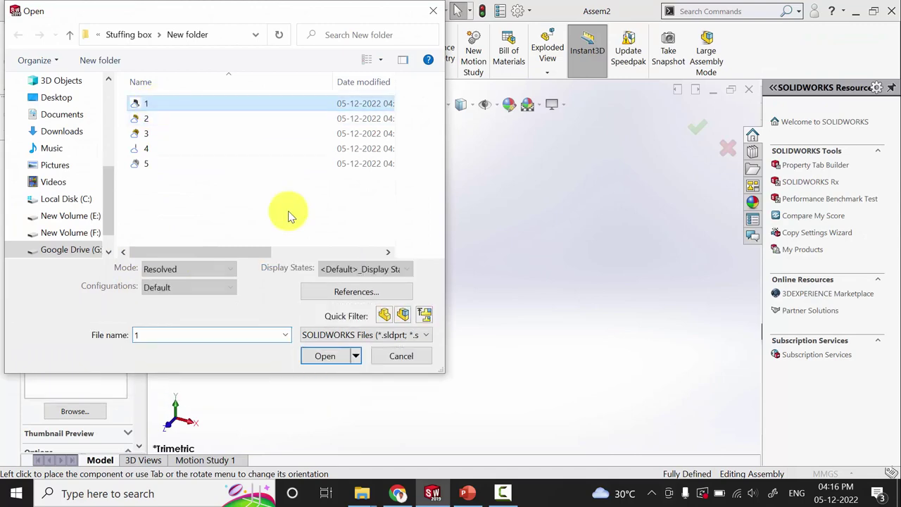
click(325, 356)
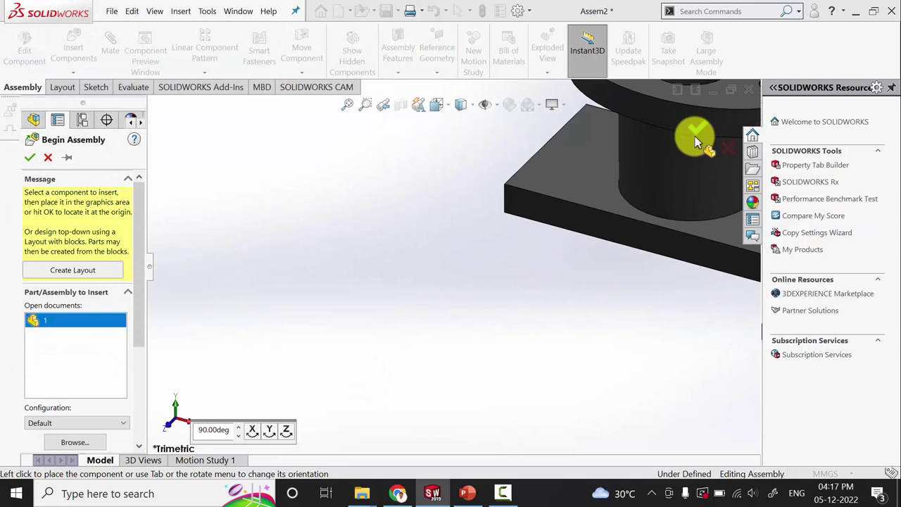
click(695, 136)
click(484, 265)
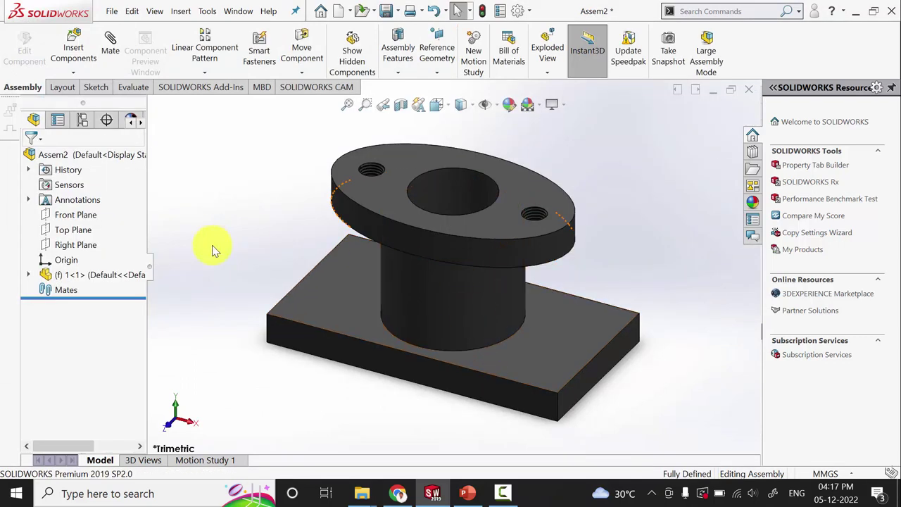
Step: Insert part 2 and place it above the base
click(77, 53)
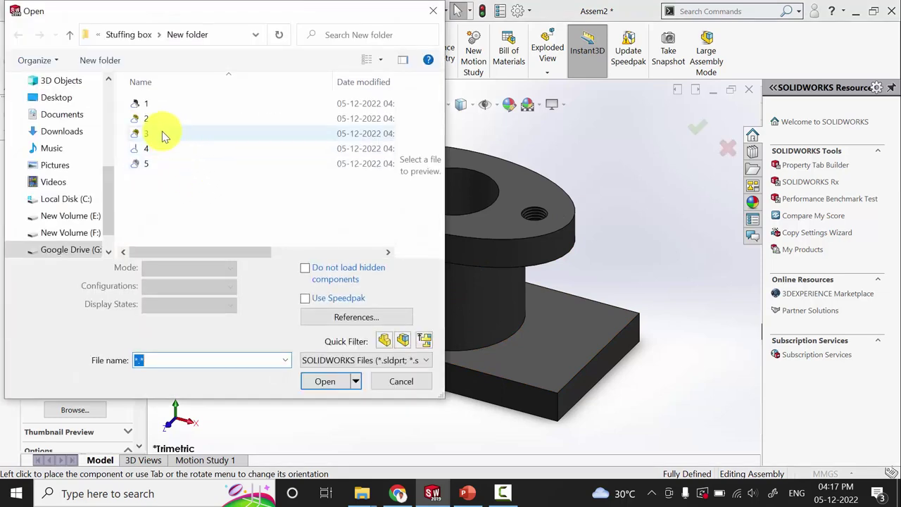
click(155, 116)
click(323, 355)
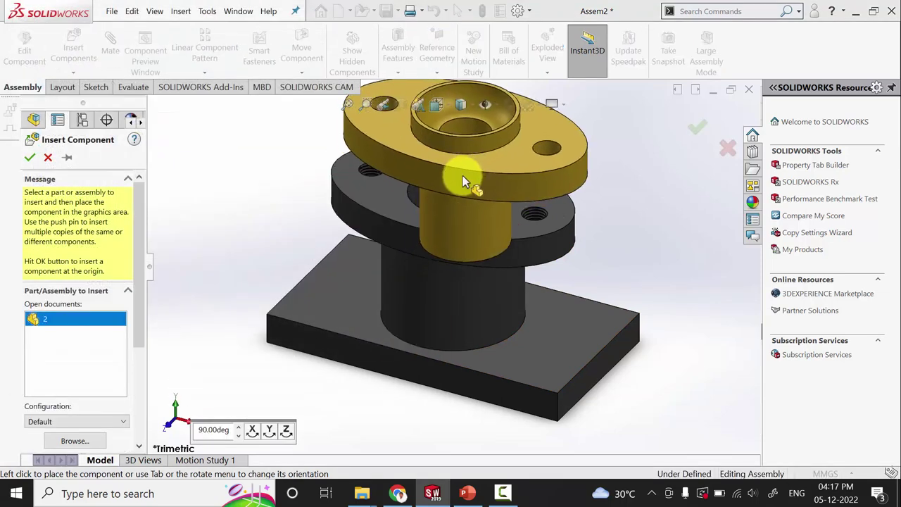
click(463, 175)
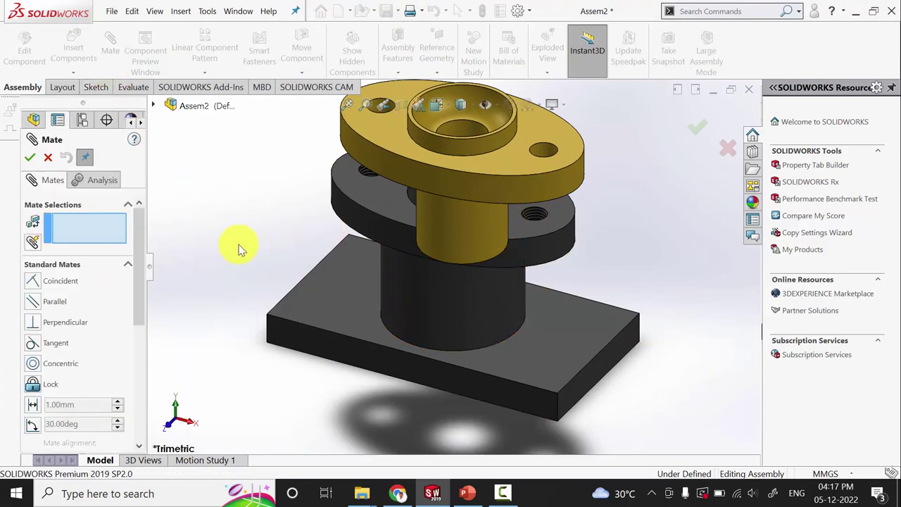
Step: Mate part 2 concentric with the base's bore, with rotation locked
middle_drag(241, 243, 261, 257)
click(340, 155)
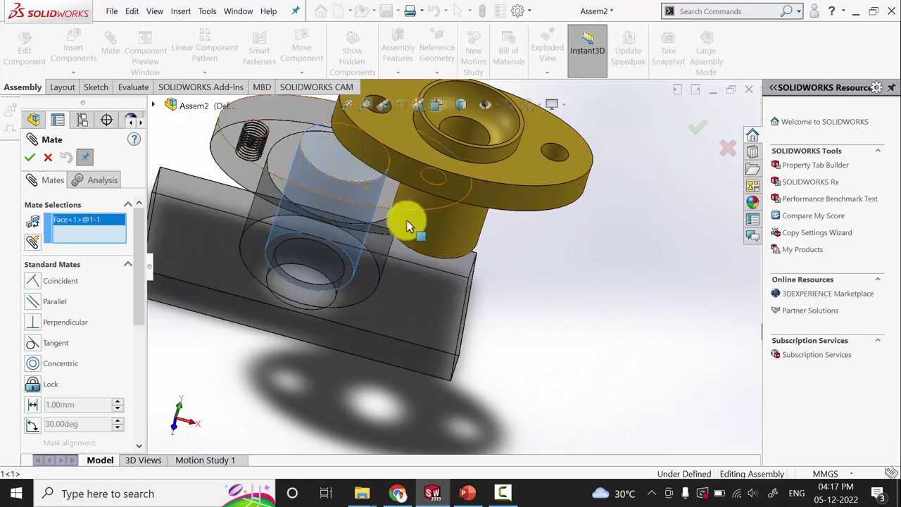
click(440, 219)
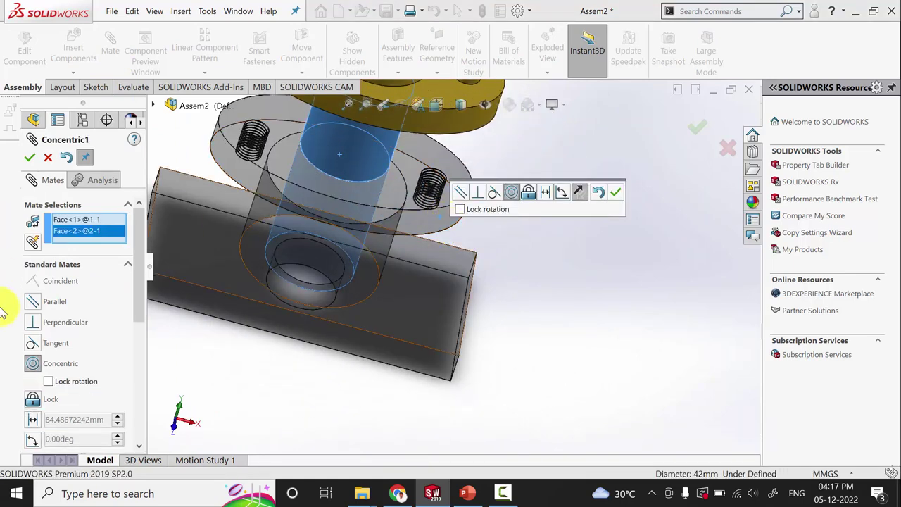
click(55, 381)
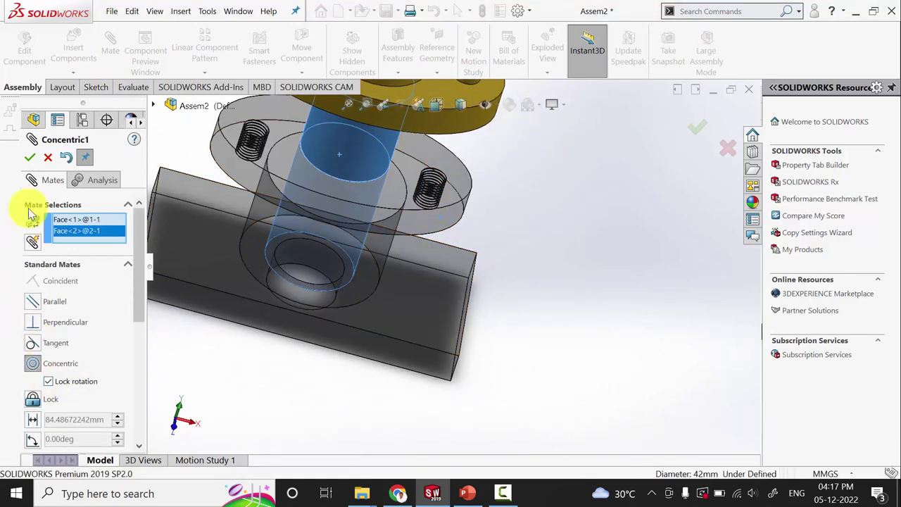
click(29, 157)
middle_drag(319, 250, 383, 339)
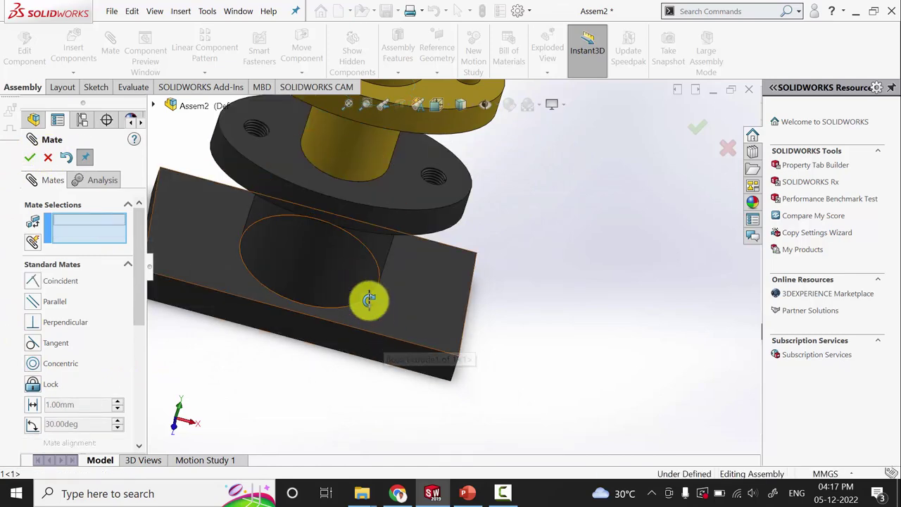
middle_drag(369, 297, 362, 268)
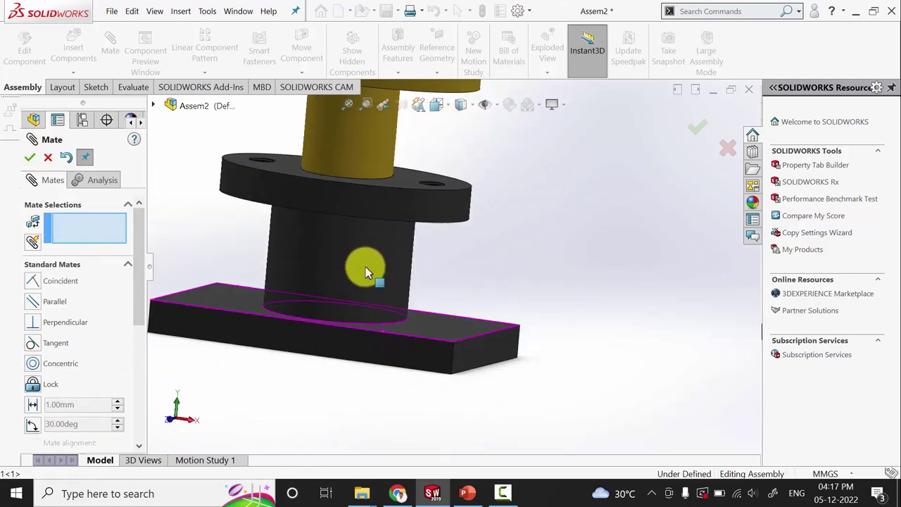
click(47, 157)
click(73, 49)
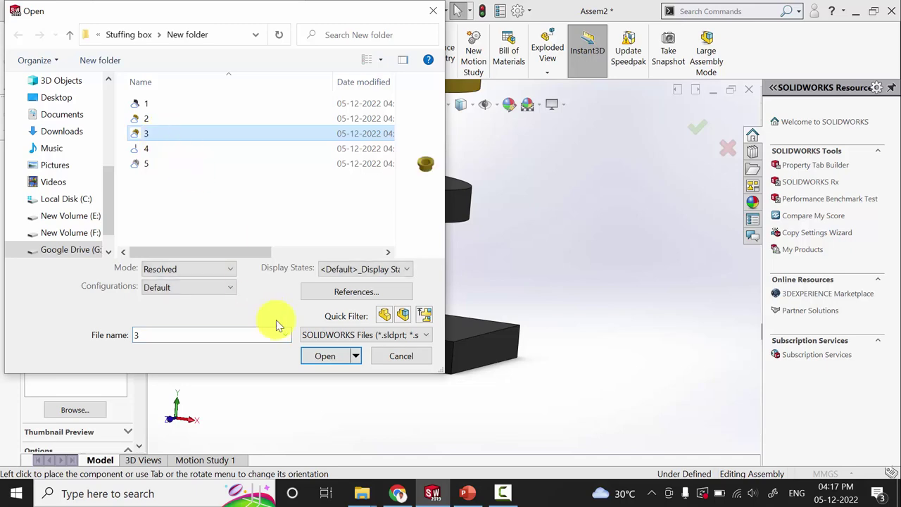
Step: Place part 3 beside the assembly and hide part 2
click(324, 356)
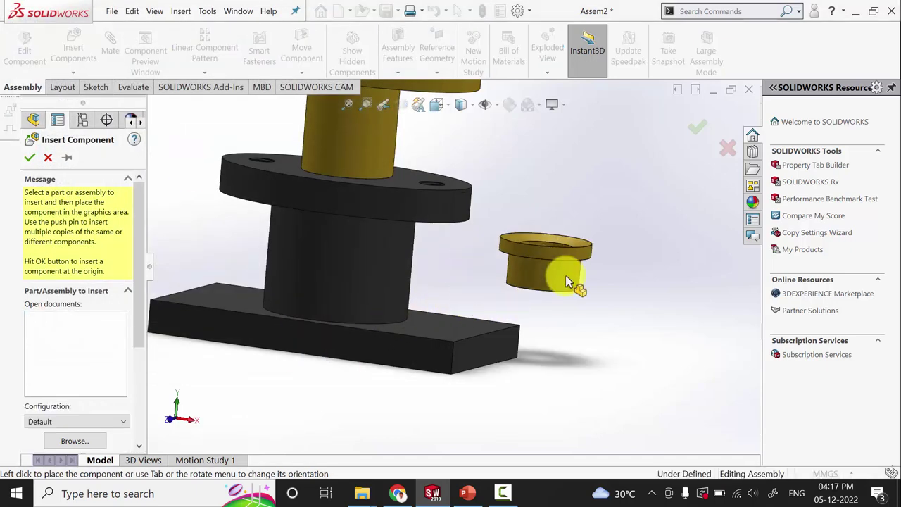
click(537, 267)
middle_drag(447, 263, 344, 199)
click(341, 198)
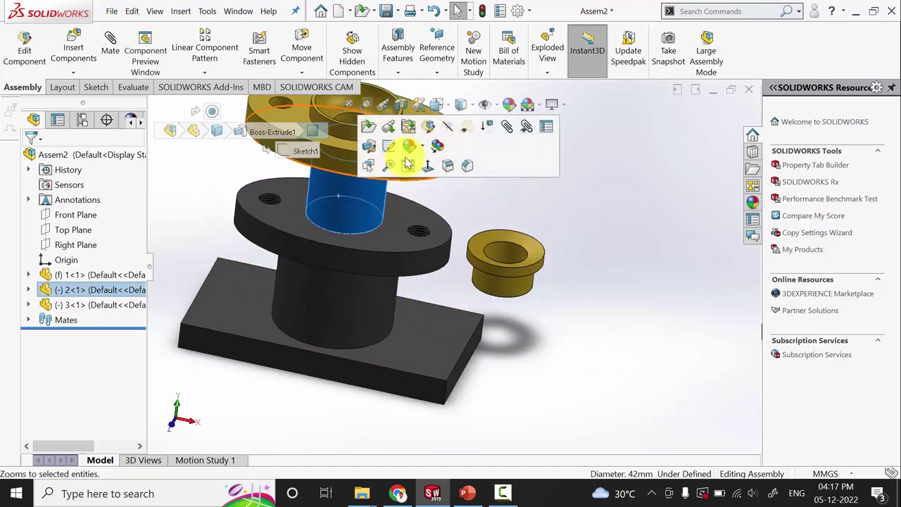
click(453, 136)
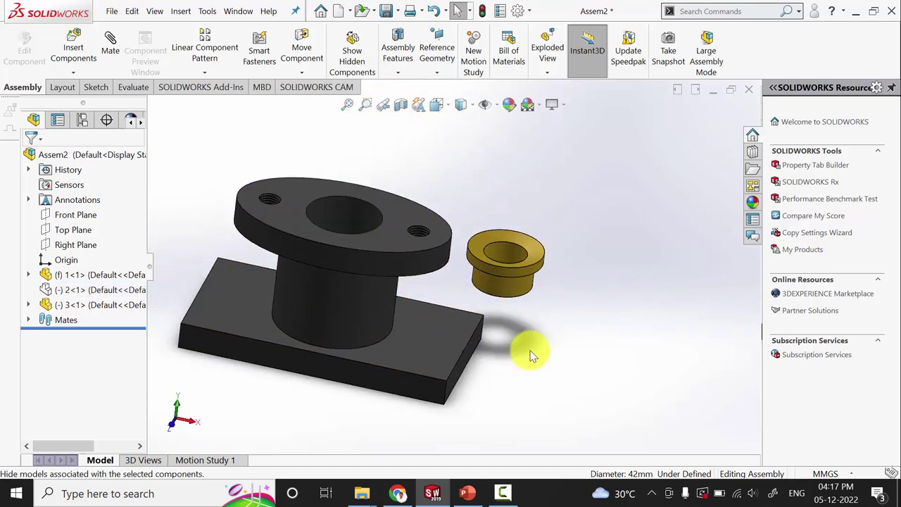
Step: Mate part 3's face coincident with the base's face
click(118, 49)
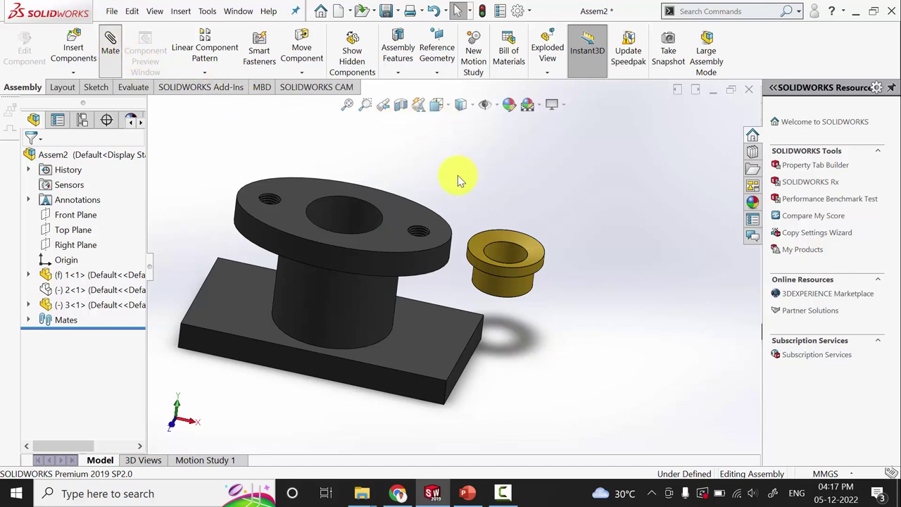
middle_drag(458, 167, 373, 270)
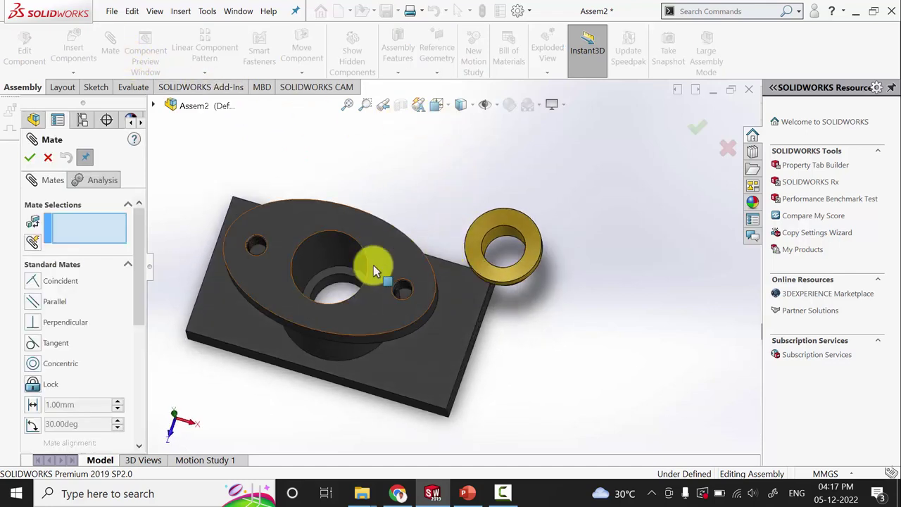
click(362, 273)
middle_drag(546, 370, 484, 153)
click(484, 152)
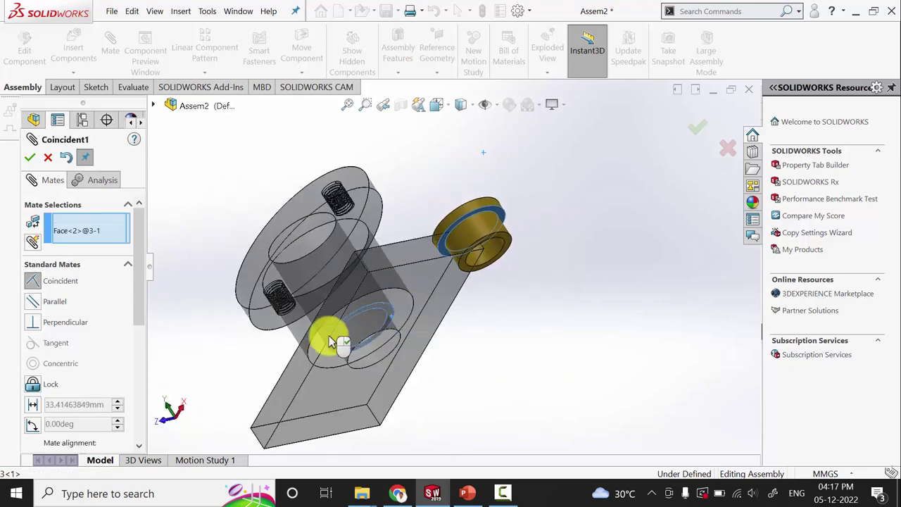
click(29, 158)
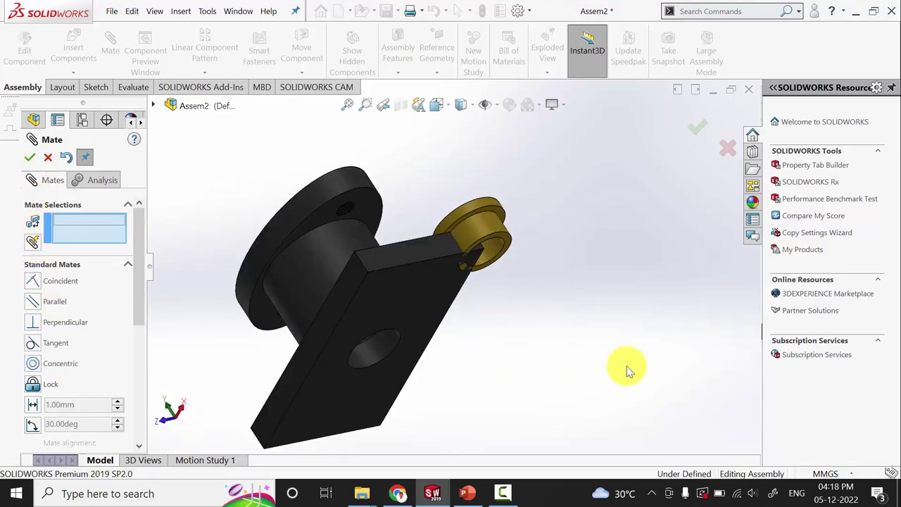
Step: Make part 3's cylinder concentric with the base's hole
click(472, 220)
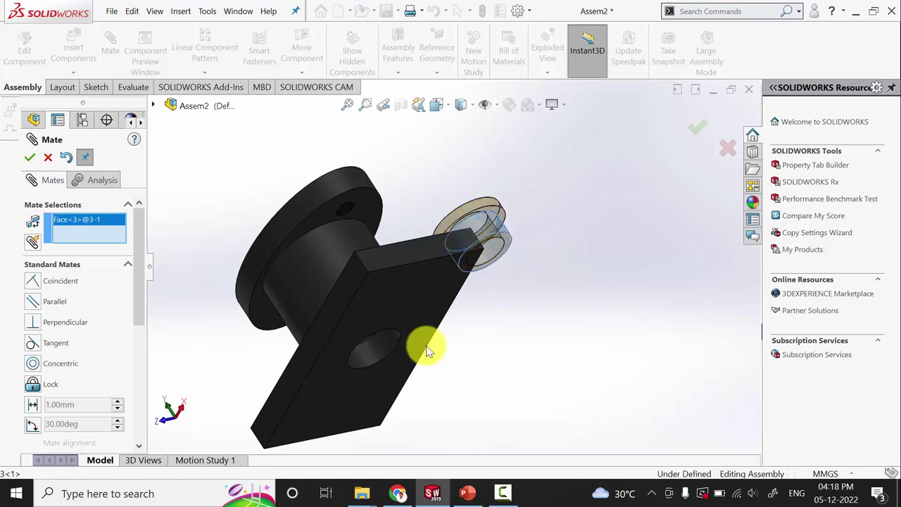
click(379, 352)
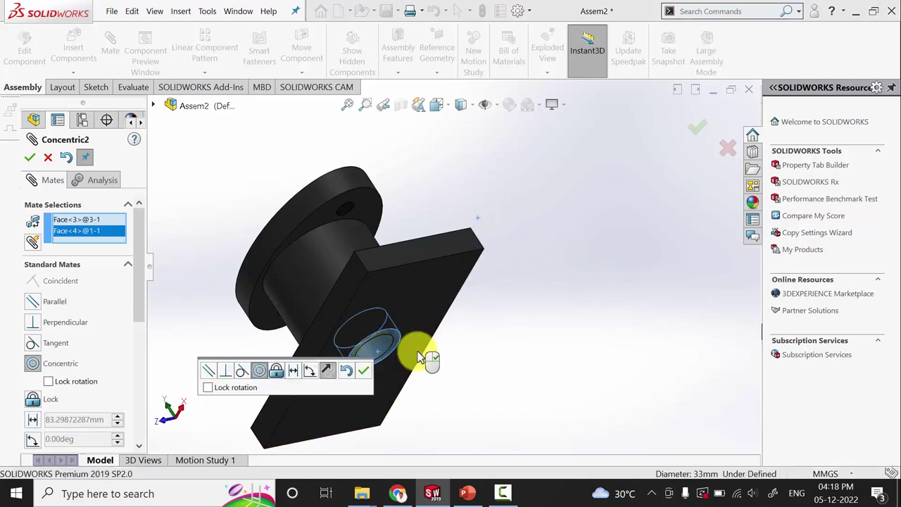
click(362, 373)
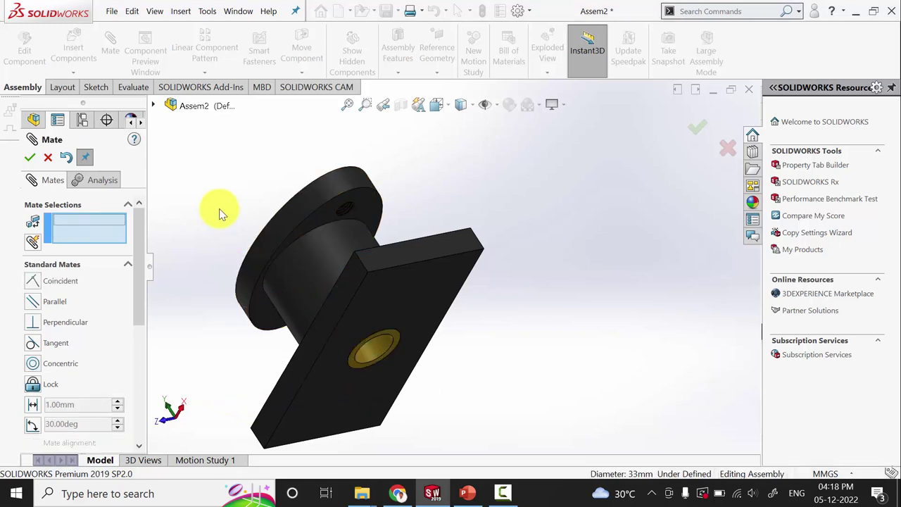
click(31, 158)
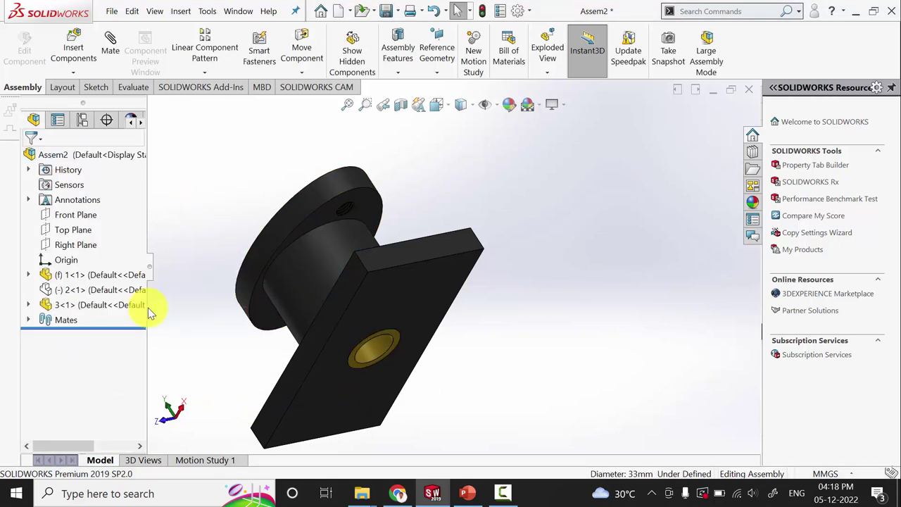
Step: Show the hidden part 2 again
right_click(77, 291)
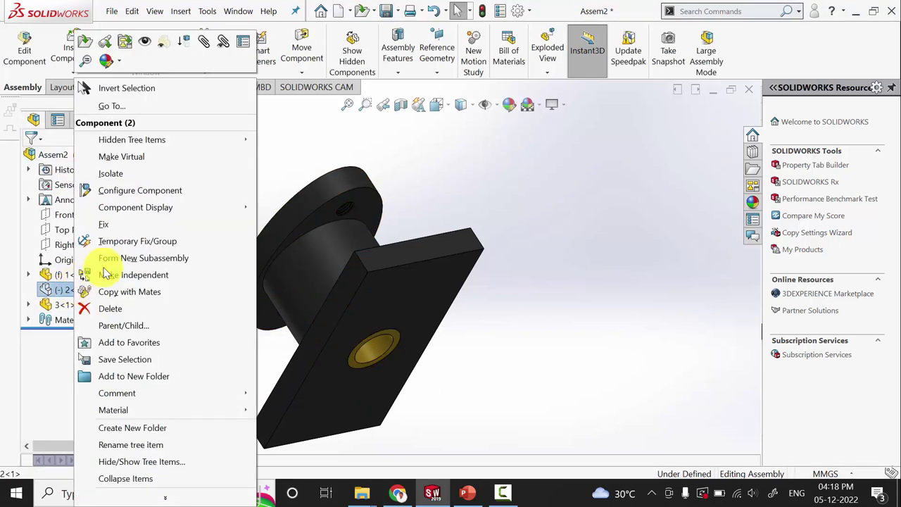
click(144, 41)
click(448, 167)
middle_drag(447, 167, 533, 241)
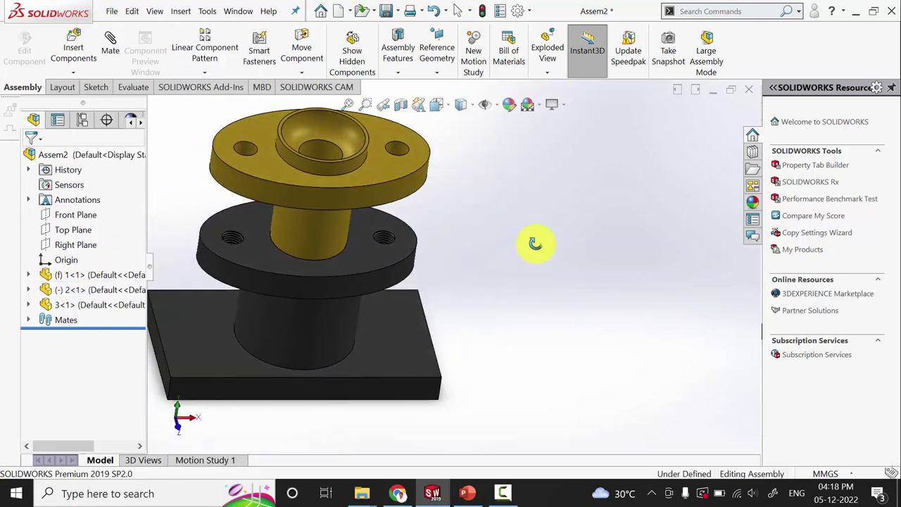
Step: Insert part 4, the stud, beside the assembly
click(99, 60)
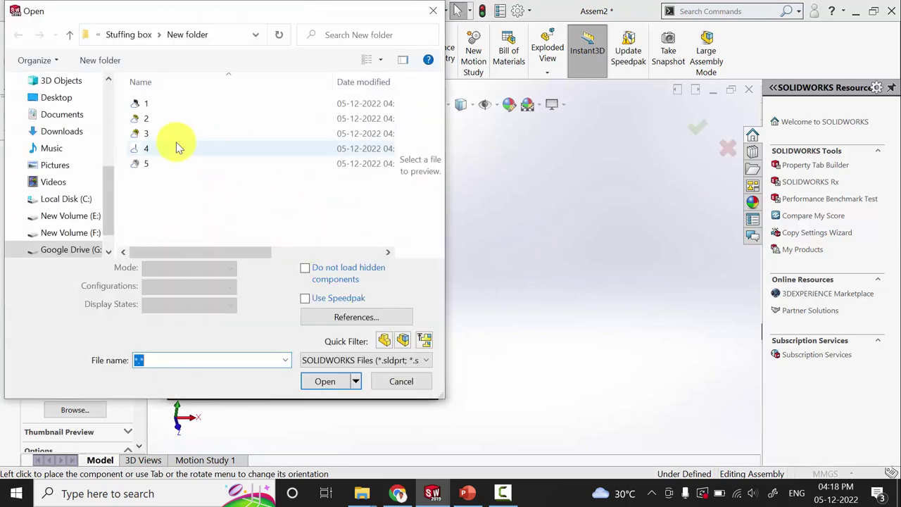
double_click(166, 154)
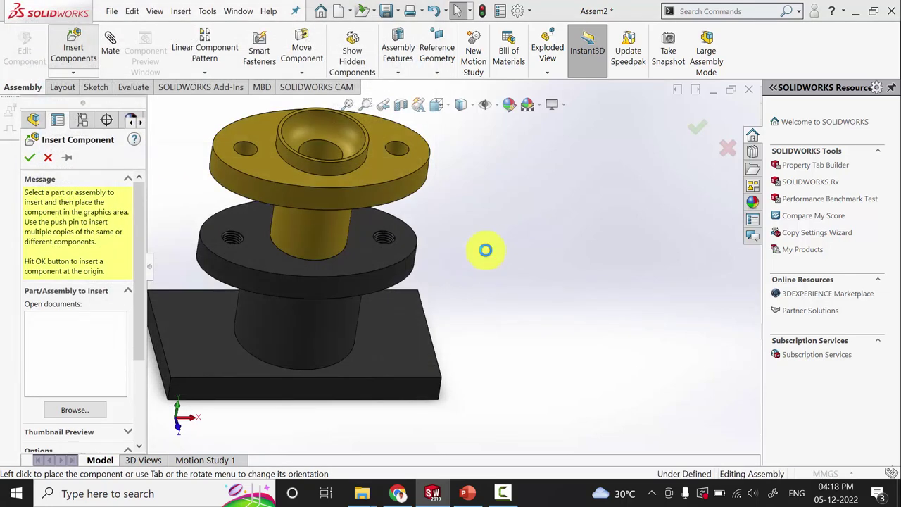
click(503, 211)
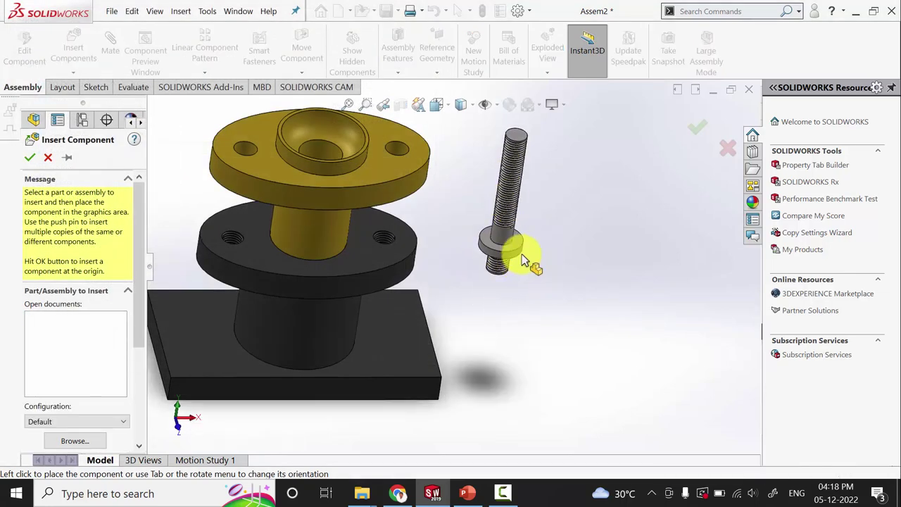
middle_drag(500, 306, 477, 201)
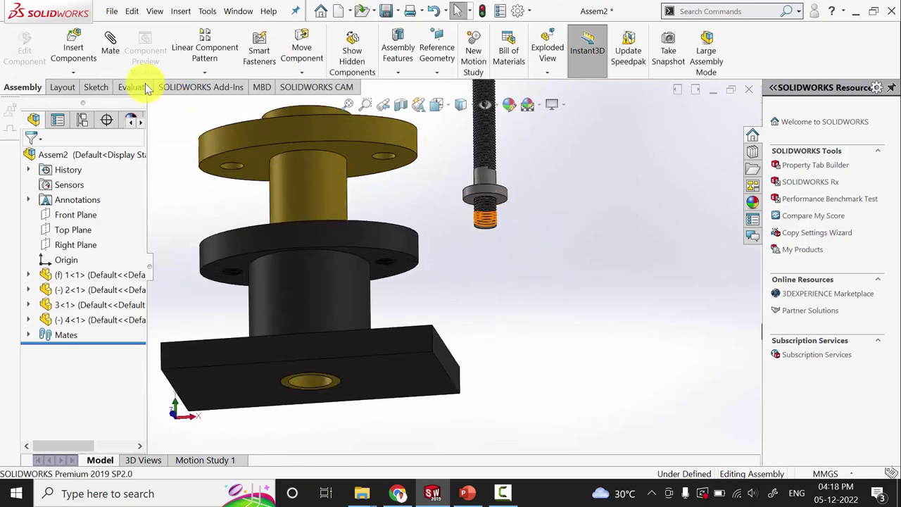
Step: Mate the stud's threaded end concentric with the base's threaded hole
key(m)
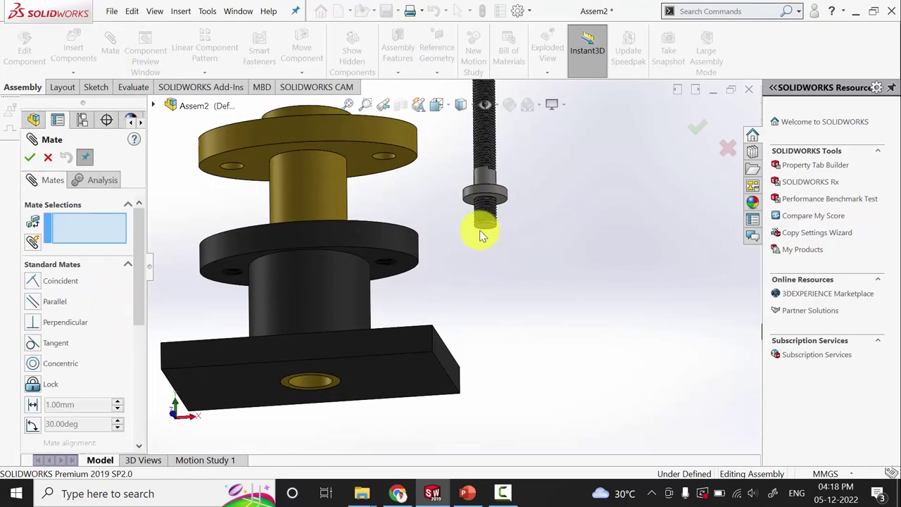
scroll(521, 240, down, 6)
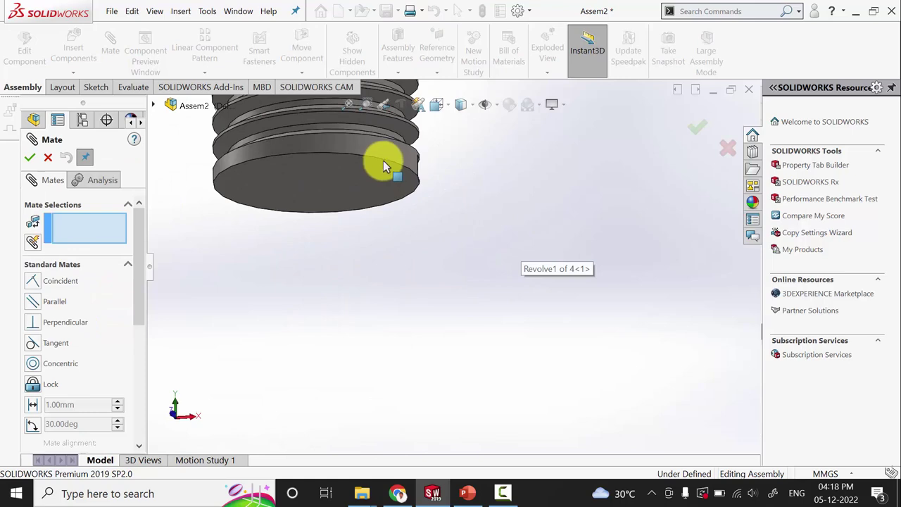
click(383, 164)
scroll(447, 212, up, 6)
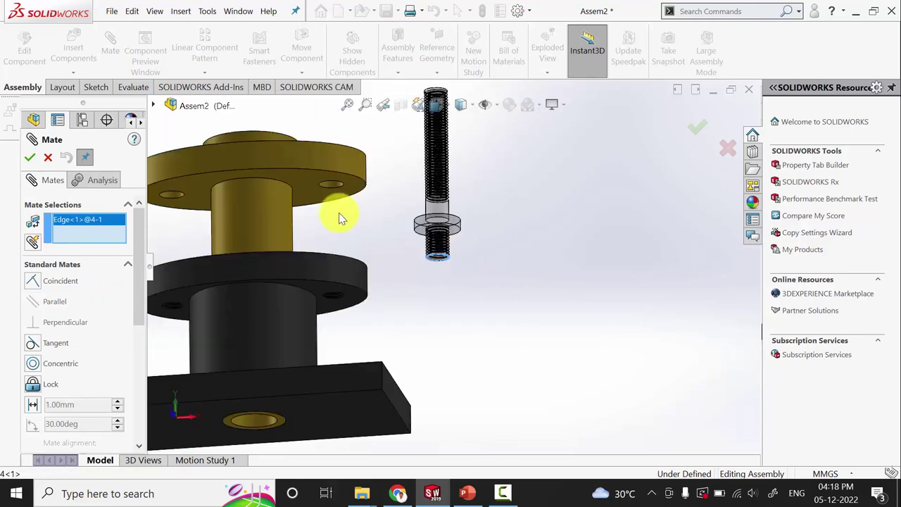
scroll(310, 231, up, 2)
scroll(342, 256, down, 8)
middle_drag(378, 246, 336, 235)
scroll(336, 235, down, 5)
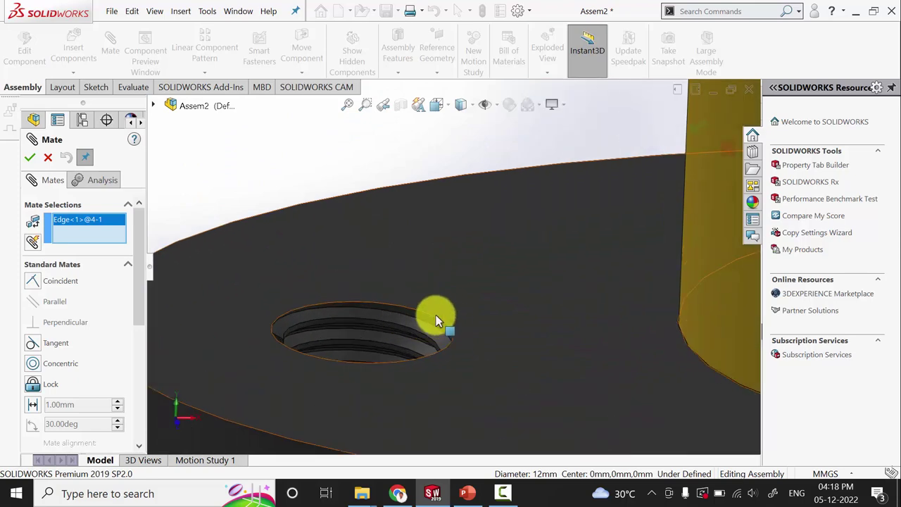
click(432, 317)
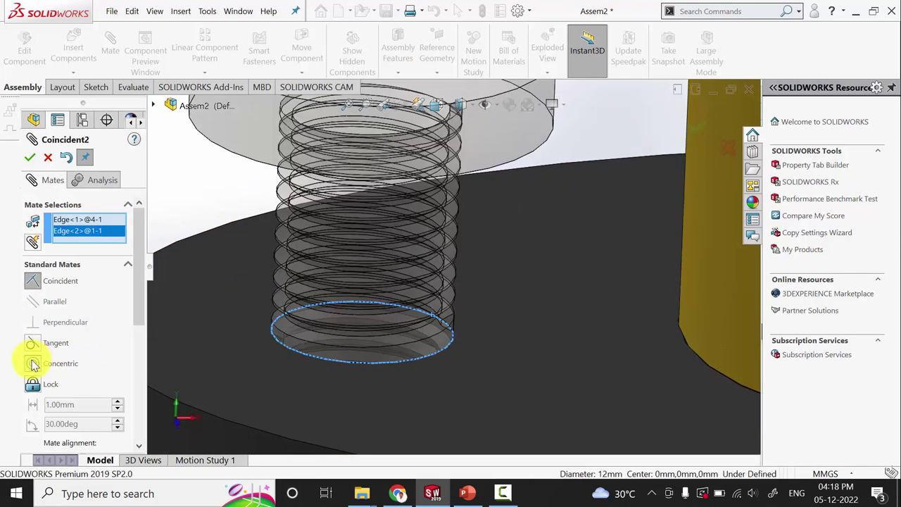
click(34, 365)
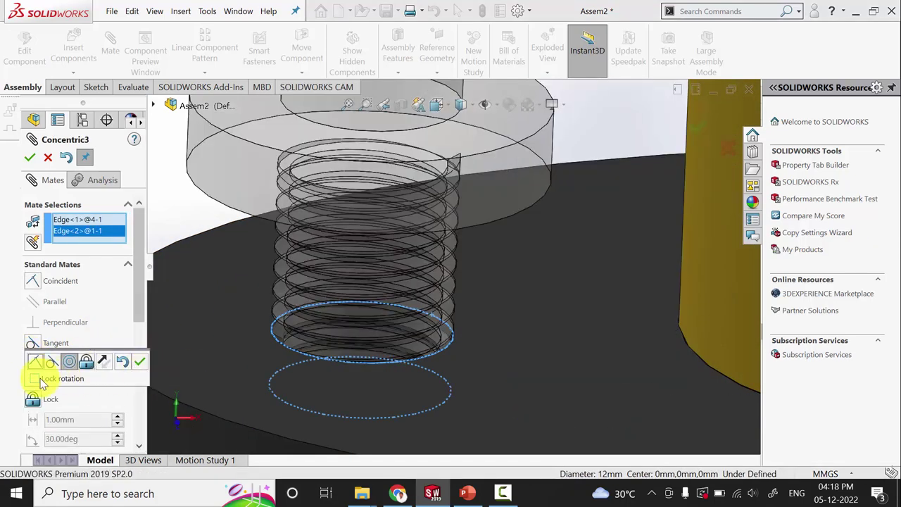
click(141, 364)
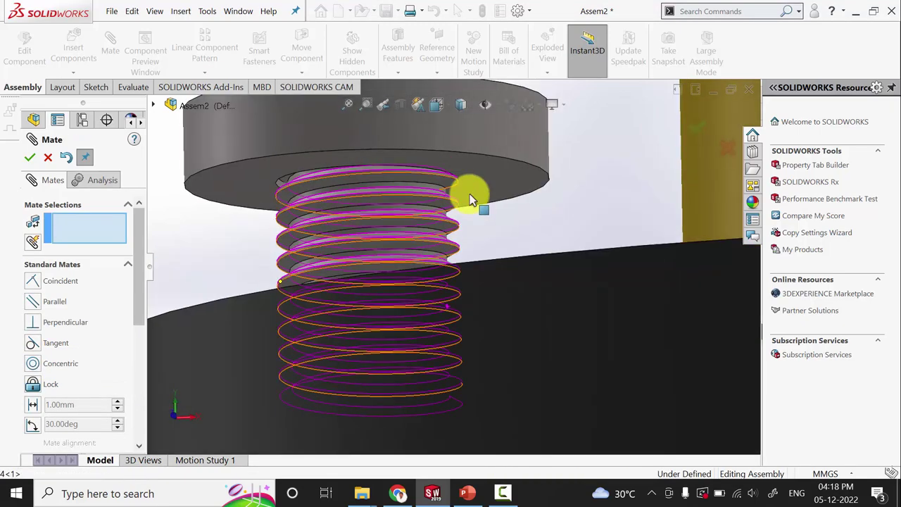
Step: Seat the stud's collar underside coincident with the base's top face
click(527, 190)
middle_drag(547, 247, 662, 336)
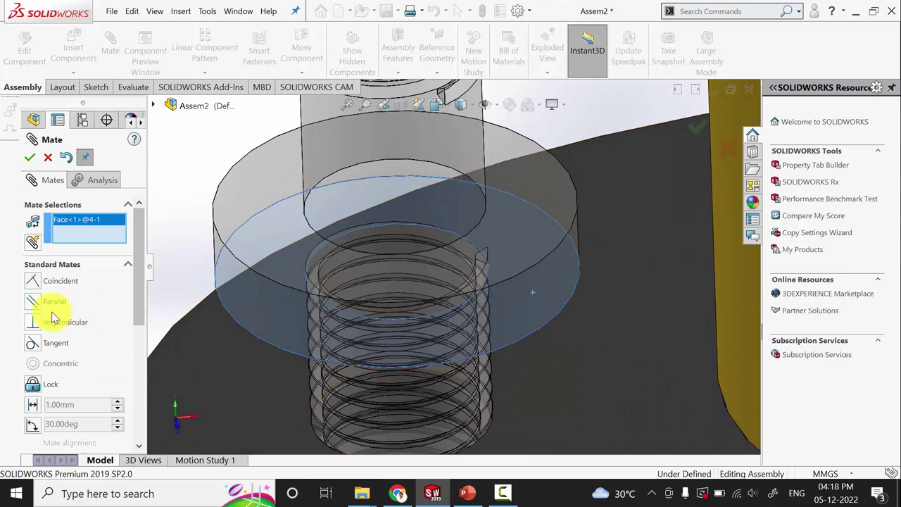
click(664, 370)
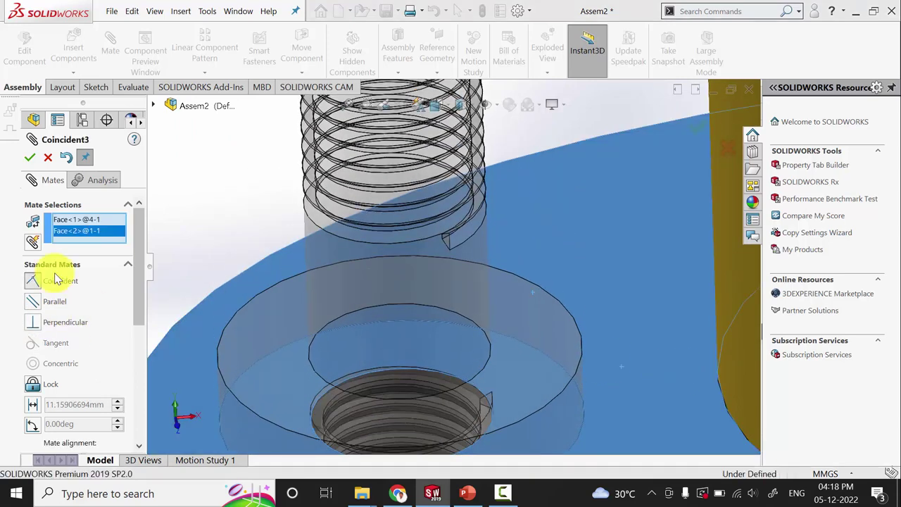
click(30, 157)
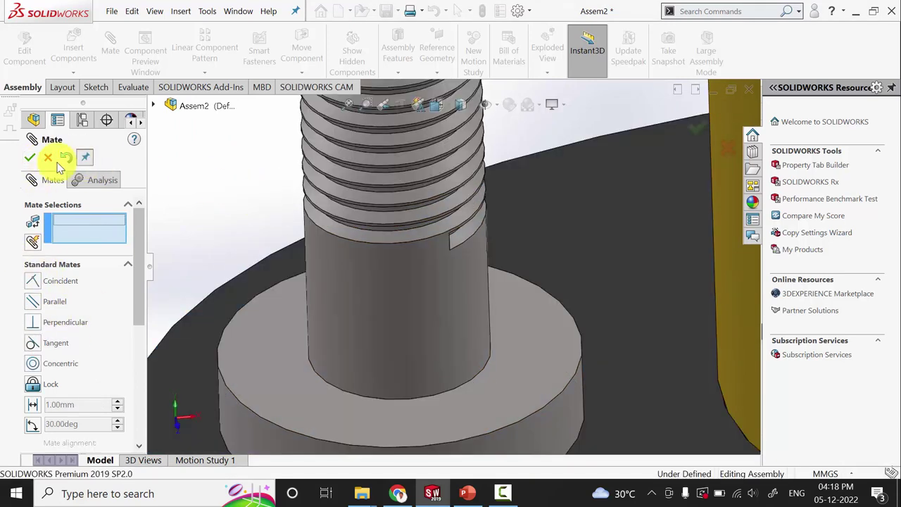
click(30, 158)
click(73, 51)
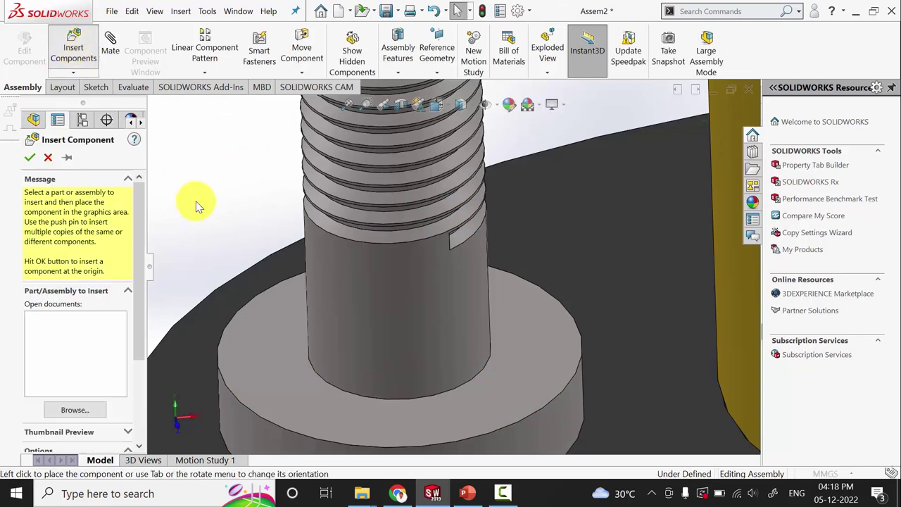
Step: Insert a second copy of part 4 near the right-hand threaded hole
double_click(167, 152)
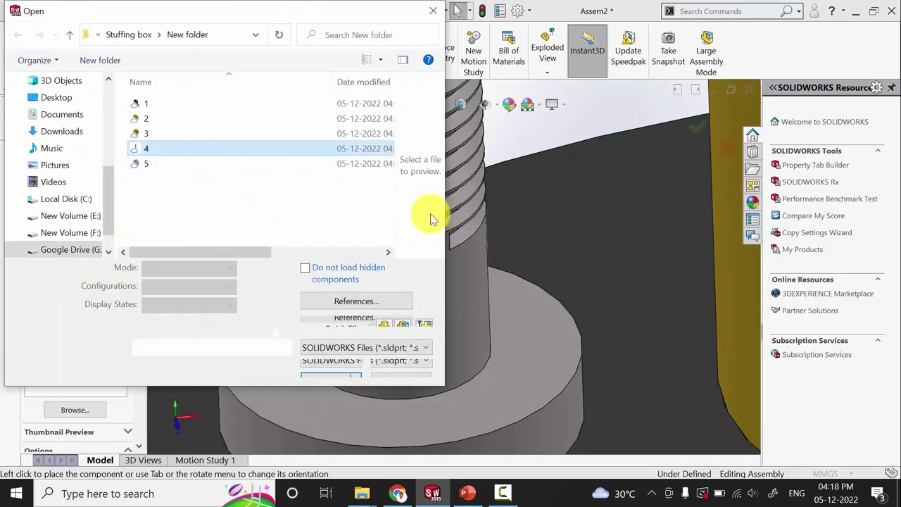
key(f)
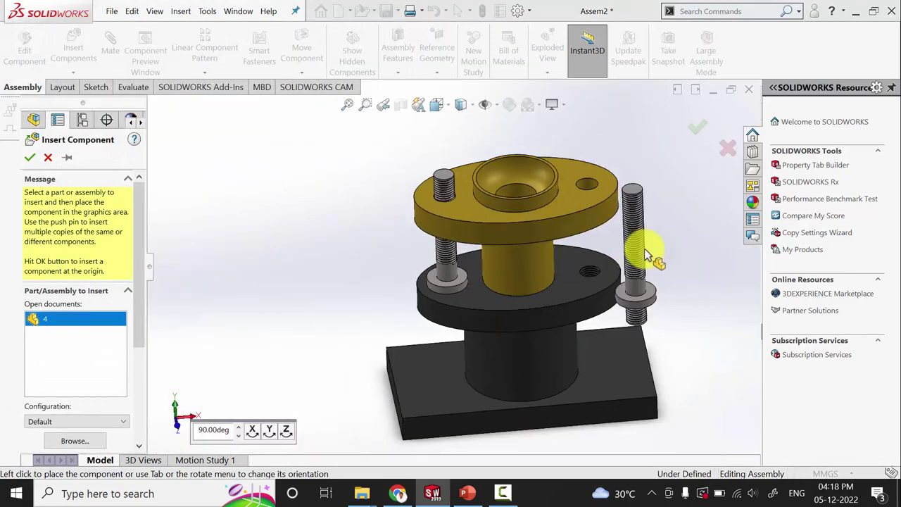
click(643, 248)
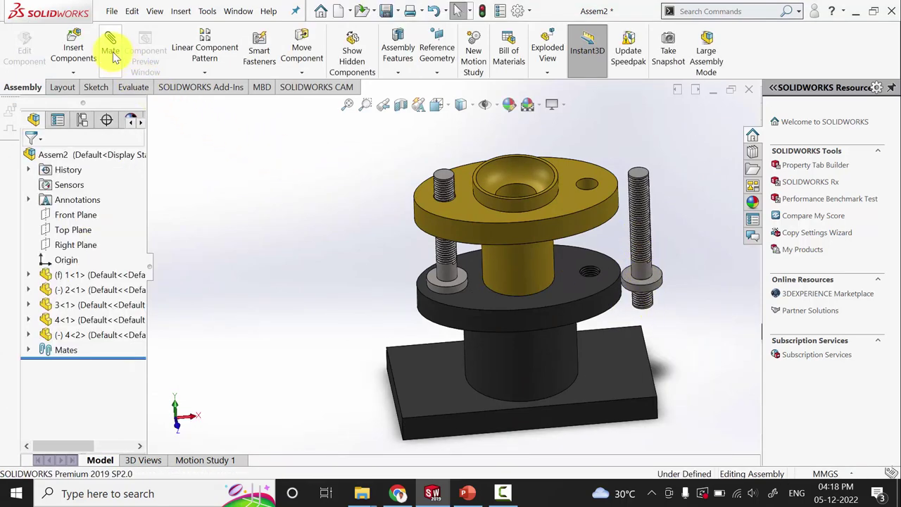
Step: Mate the second stud's end edge concentric with the other threaded hole, locking rotation
key(m)
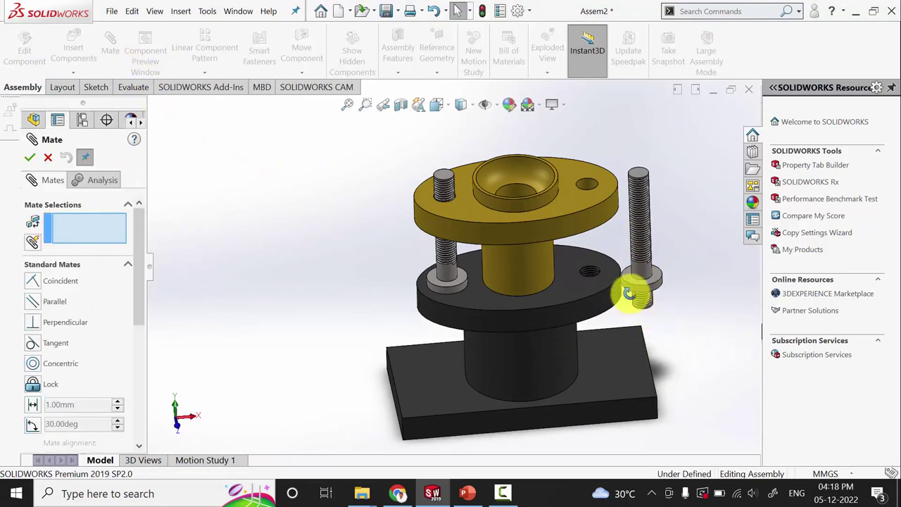
middle_drag(627, 291, 371, 237)
scroll(640, 296, down, 5)
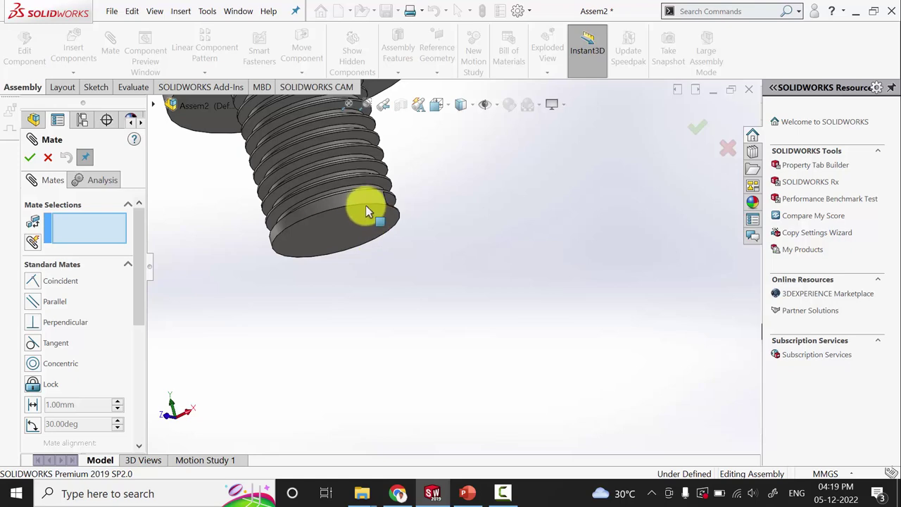
click(365, 211)
scroll(447, 284, up, 5)
middle_drag(448, 284, 392, 241)
scroll(395, 245, down, 8)
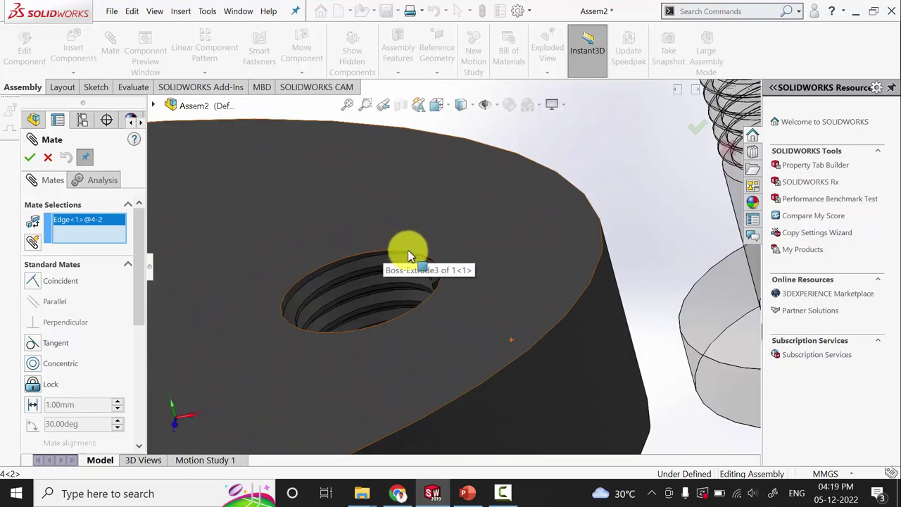
click(409, 252)
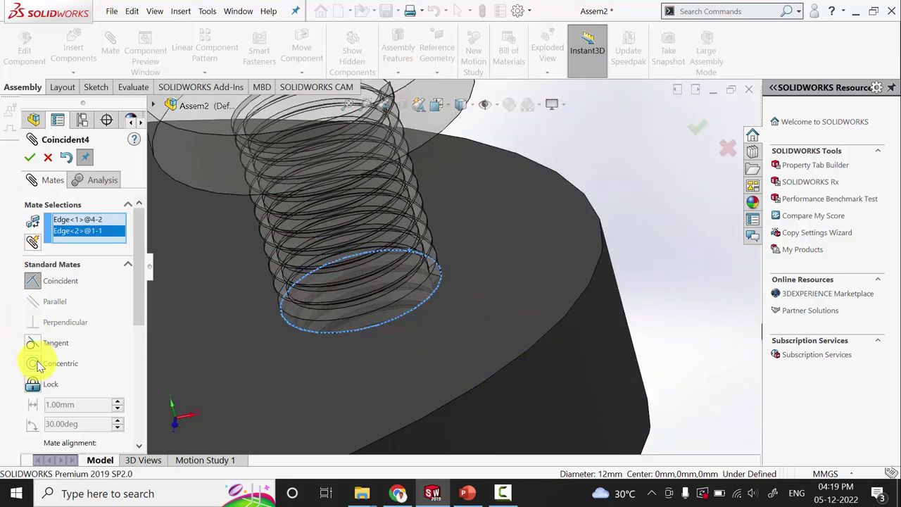
click(33, 363)
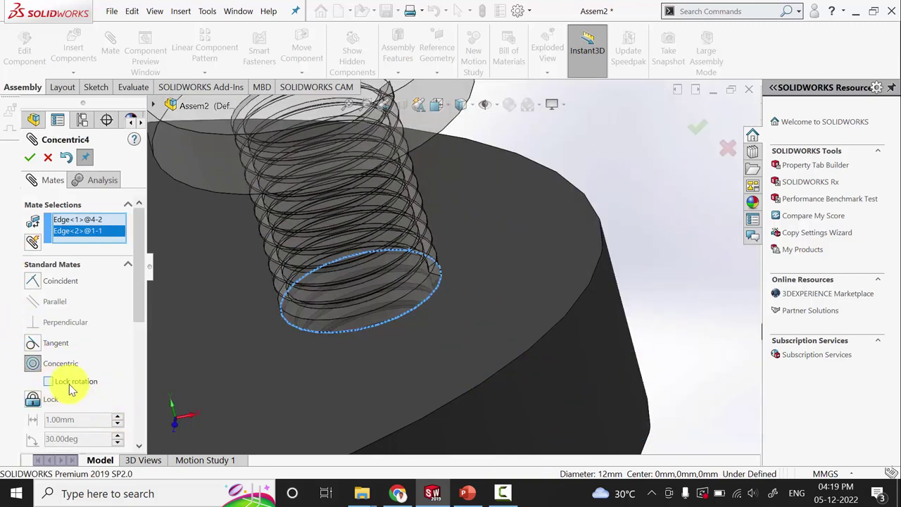
click(48, 381)
click(30, 157)
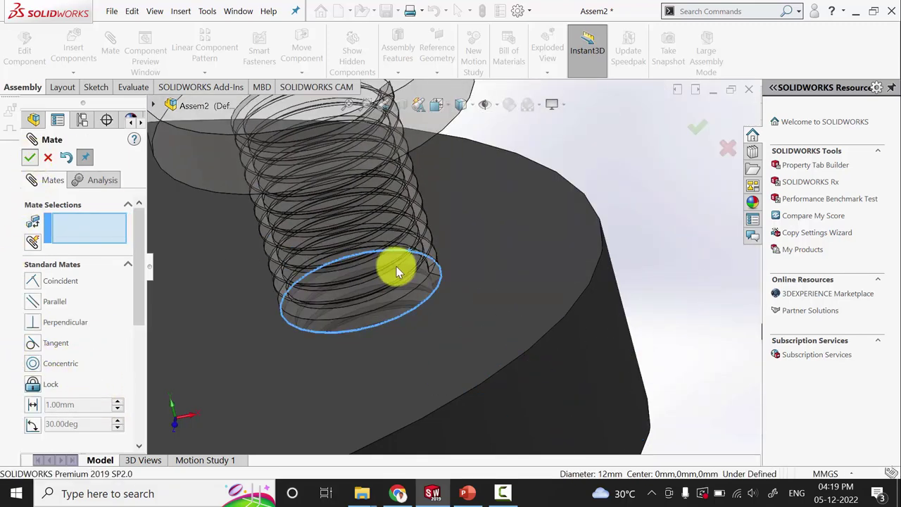
Step: Make the second stud's collar face coincident with the plate face
click(521, 221)
scroll(475, 234, down, 5)
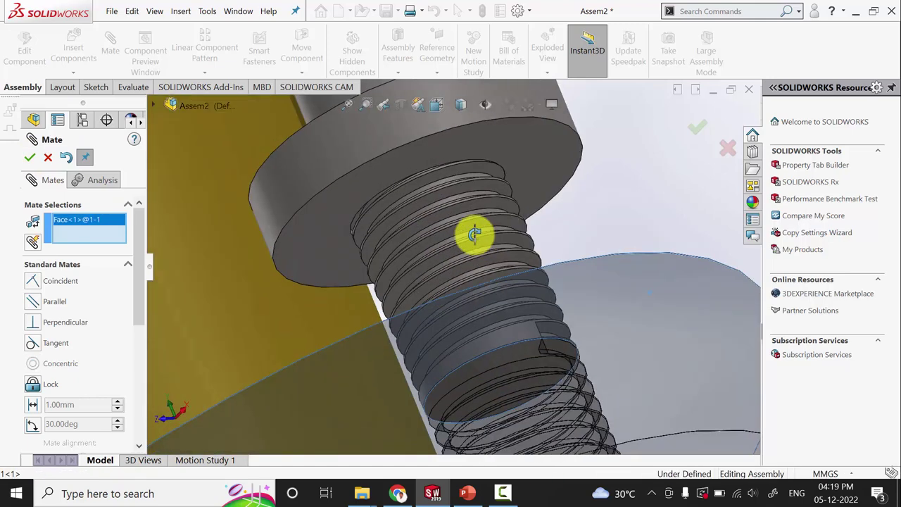
click(530, 153)
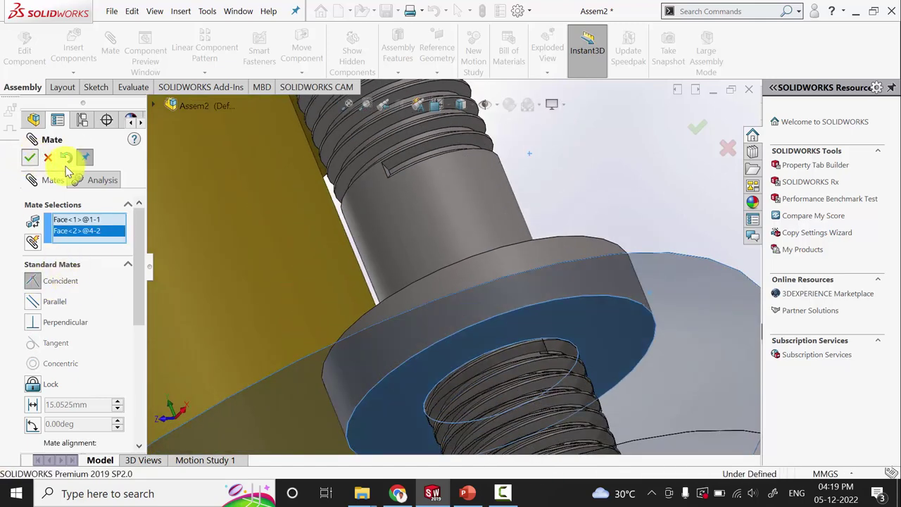
click(30, 157)
Step: Drag the 42 mm cylindrical part to confirm it is still loose
key(Escape)
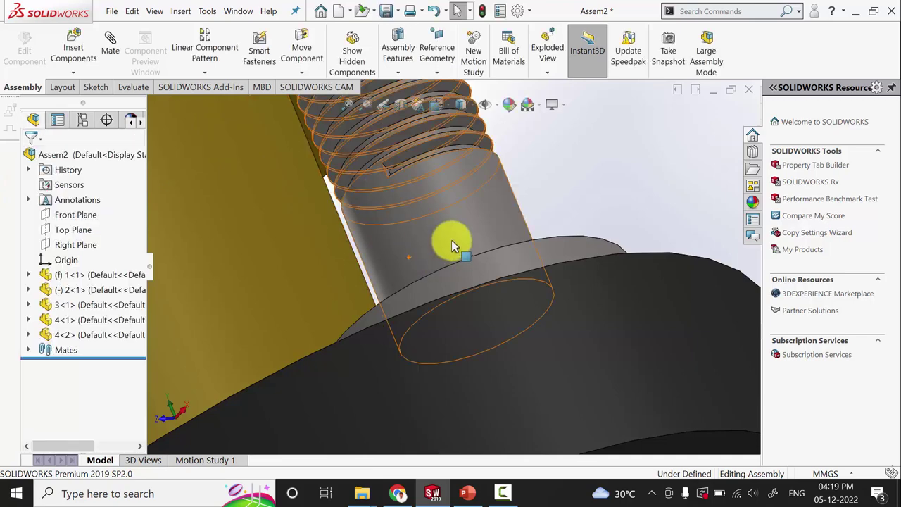
middle_drag(446, 242, 285, 245)
click(277, 216)
drag(278, 216, 412, 257)
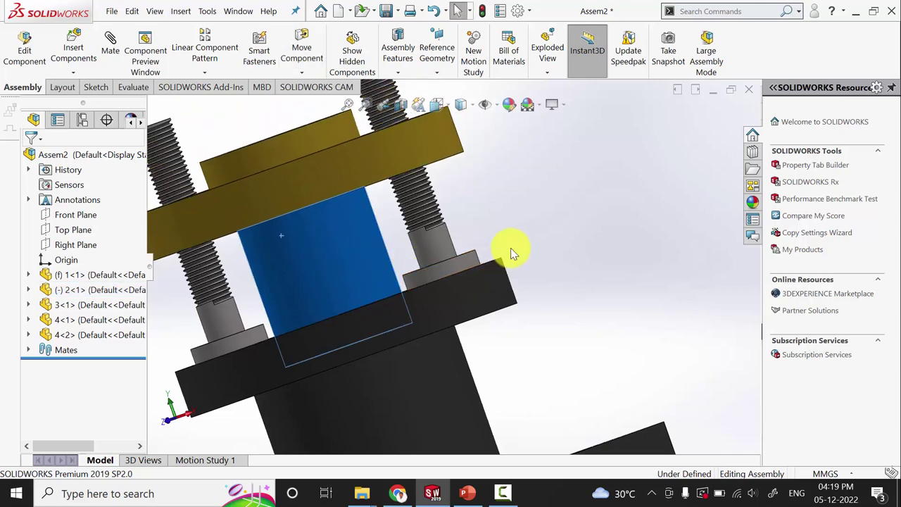
click(557, 275)
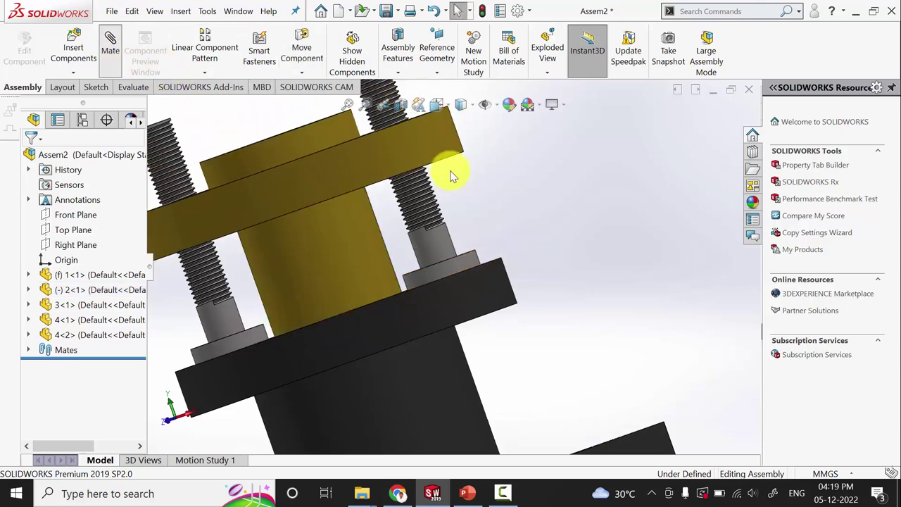
Step: Add a 20 mm distance mate between the gland's flange face and the body's face
key(m)
middle_drag(560, 224, 514, 252)
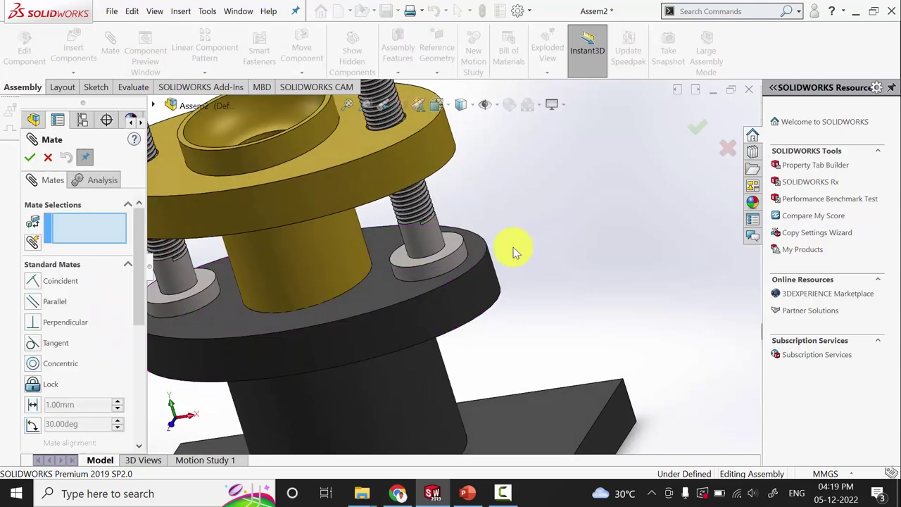
click(375, 279)
middle_drag(380, 285, 503, 252)
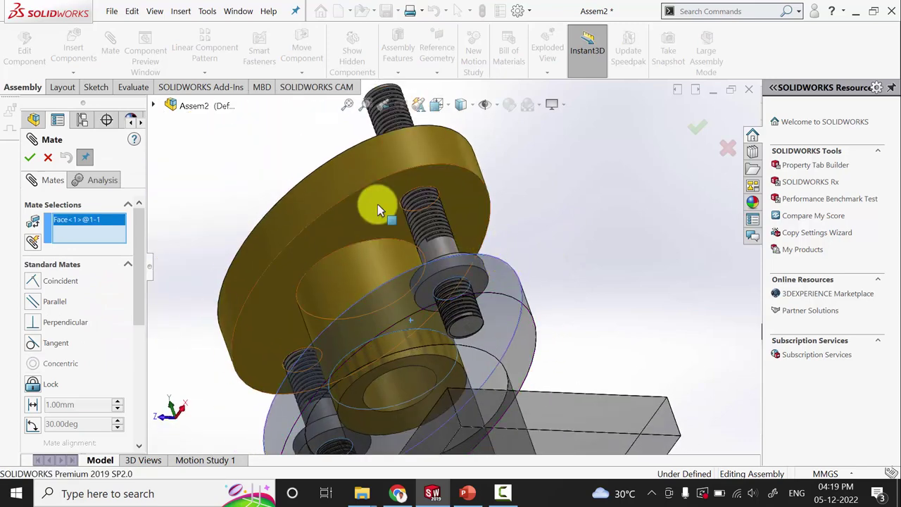
click(414, 224)
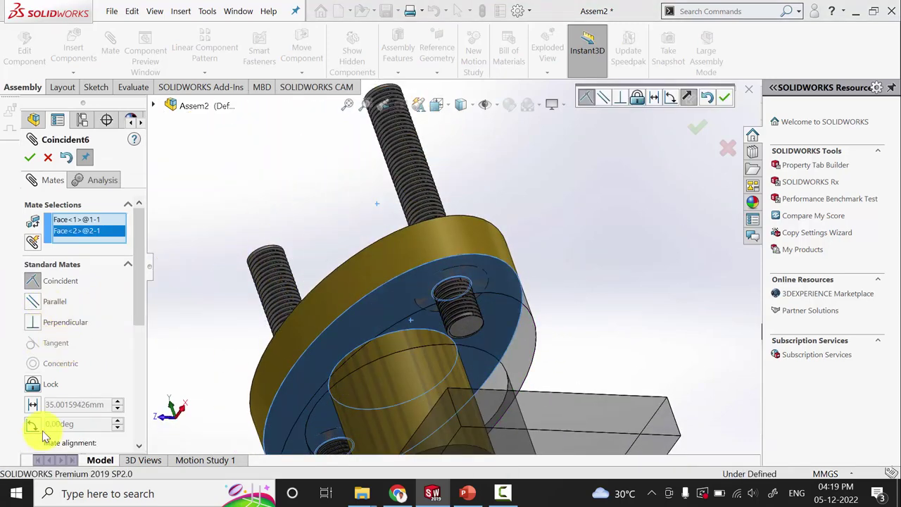
click(32, 405)
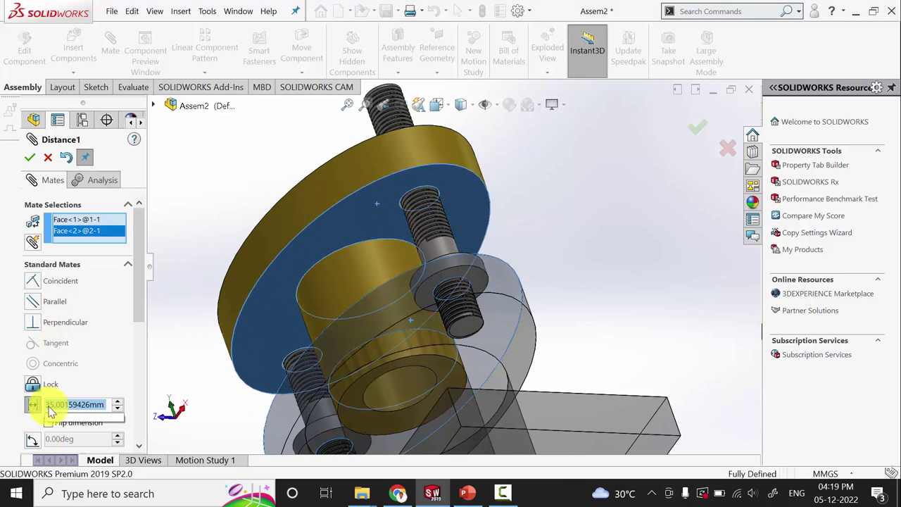
text(20.00mm)
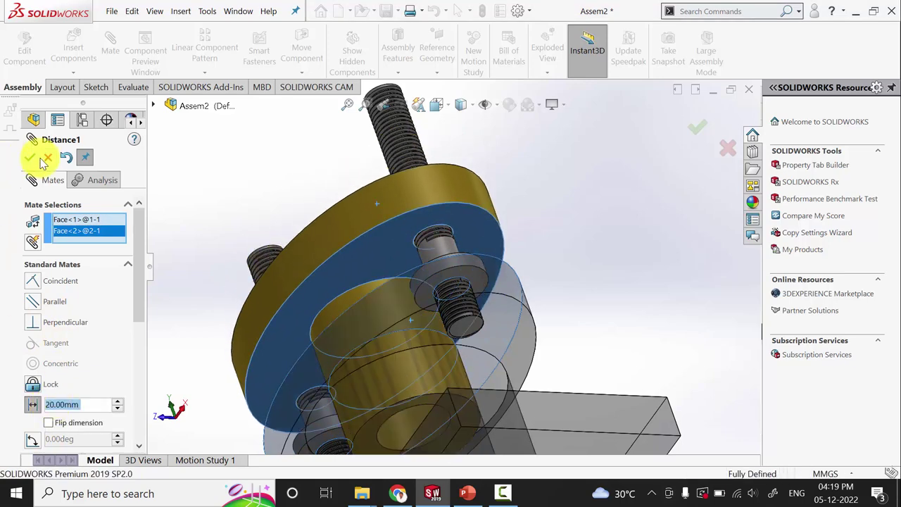
click(53, 161)
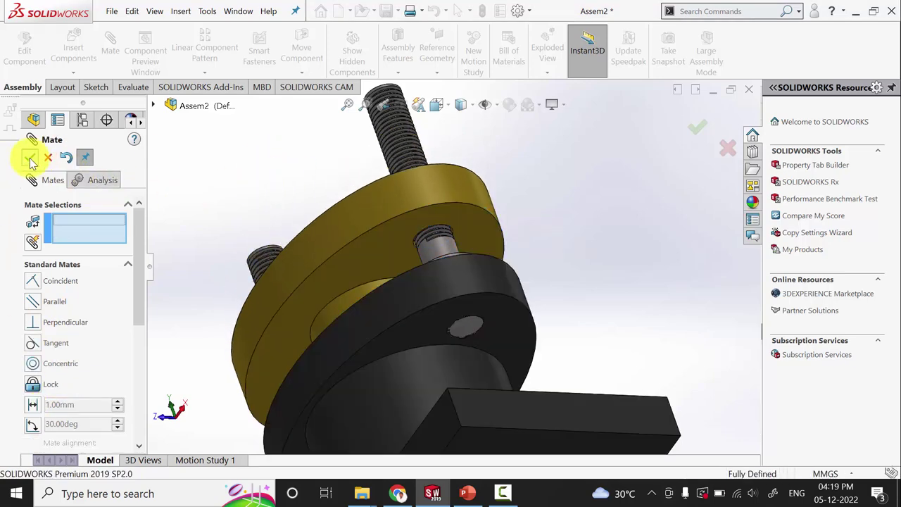
key(Escape)
middle_drag(249, 195, 335, 229)
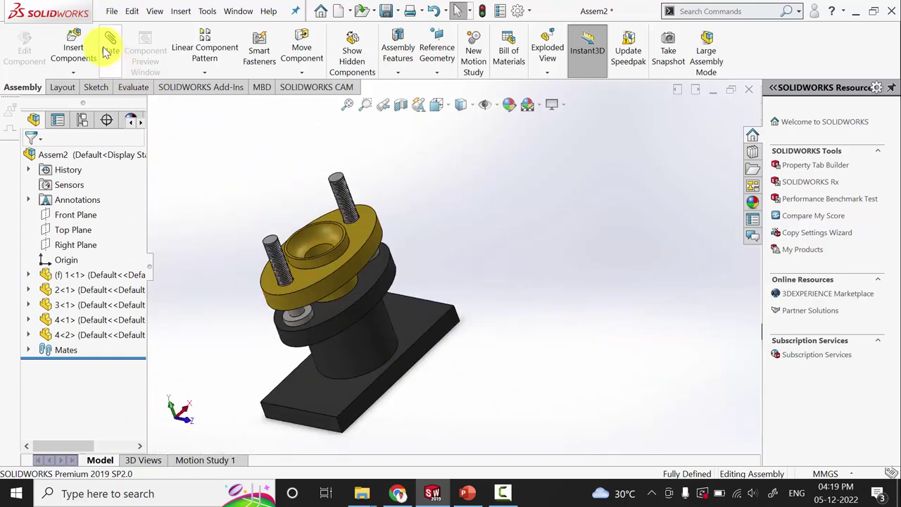
Step: Insert part 5, the hex nut, beside the flange
click(76, 49)
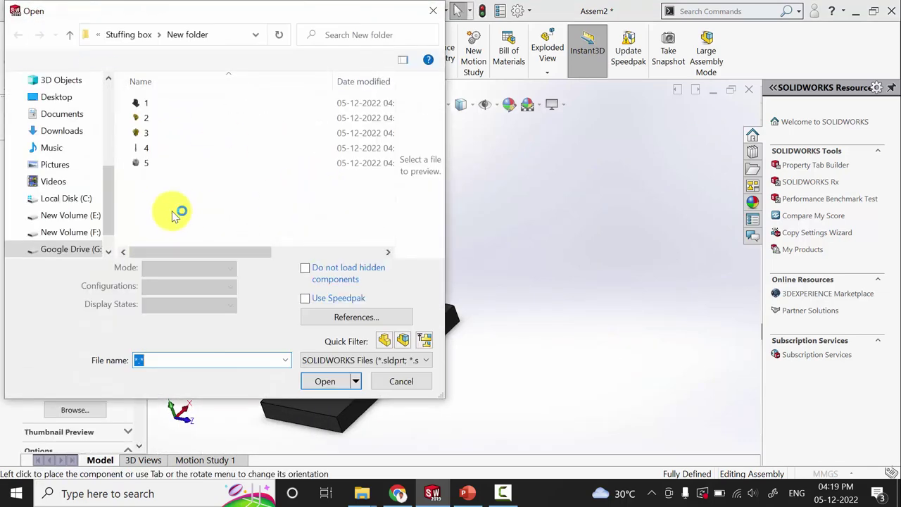
double_click(155, 157)
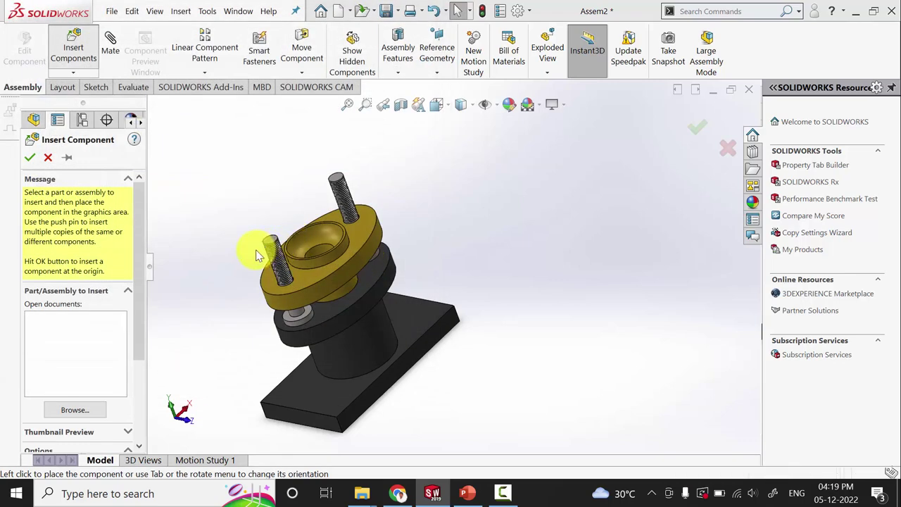
click(243, 261)
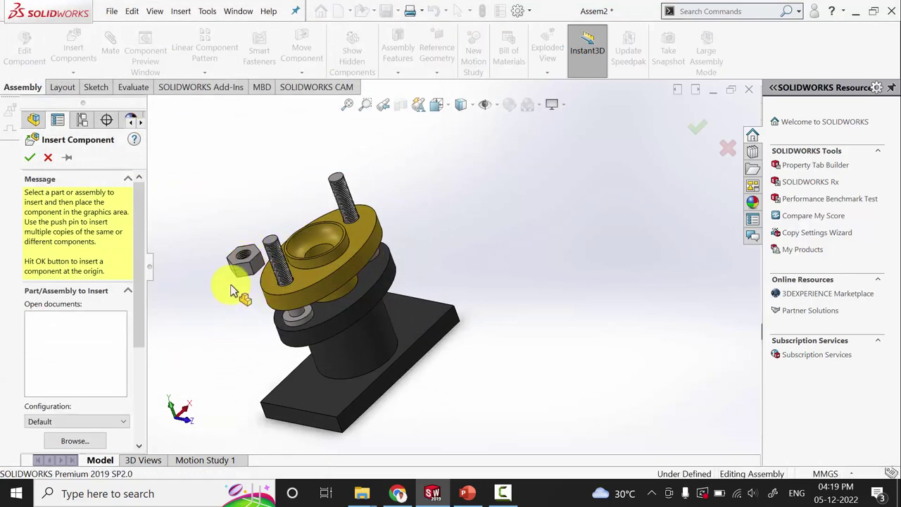
scroll(234, 291, down, 5)
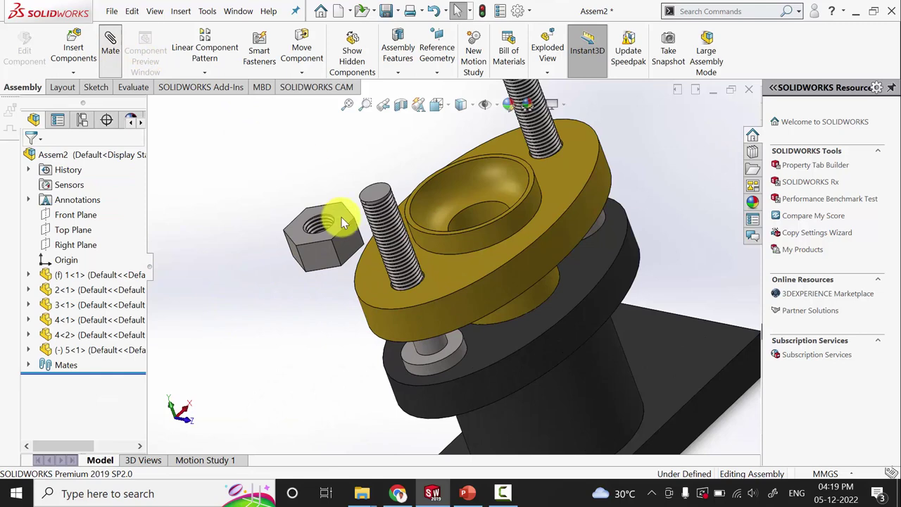
Step: Mate the nut's hole concentric with the left stud's top edge, locking rotation
key(m)
scroll(376, 193, down, 2)
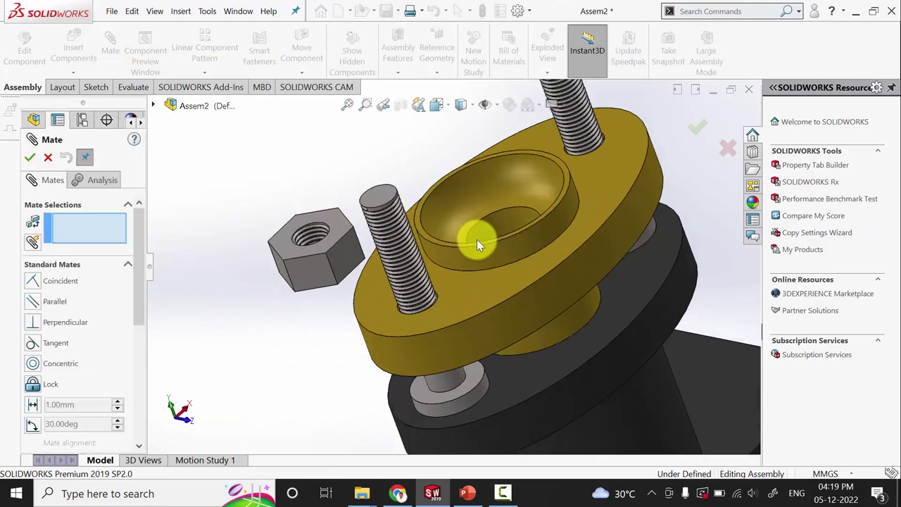
click(398, 197)
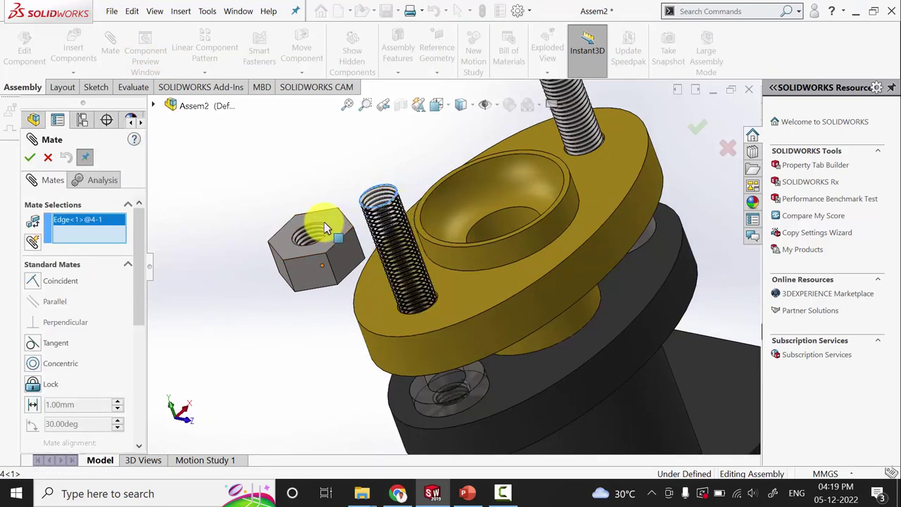
scroll(324, 222, down, 4)
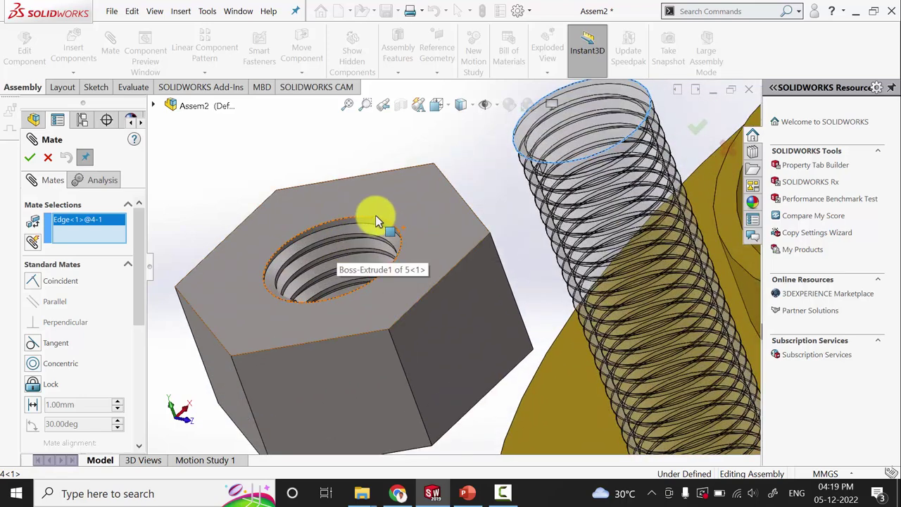
click(375, 222)
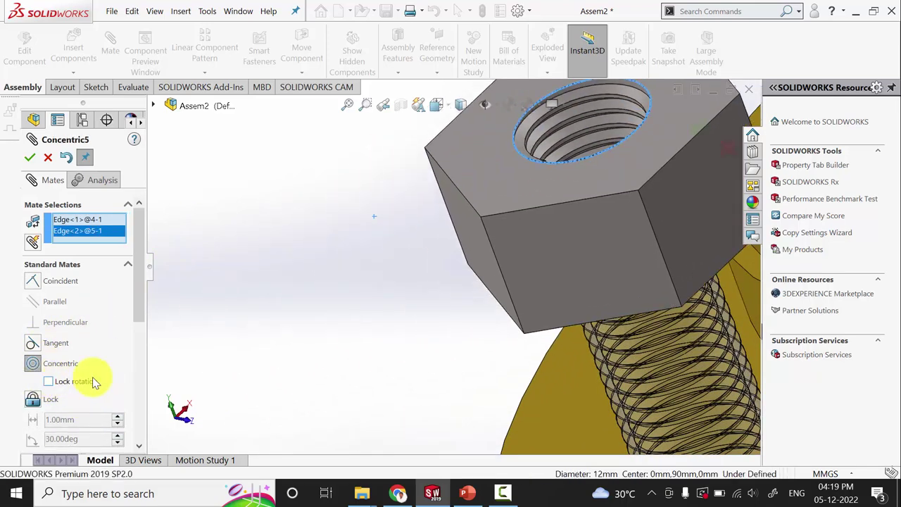
click(95, 381)
click(31, 157)
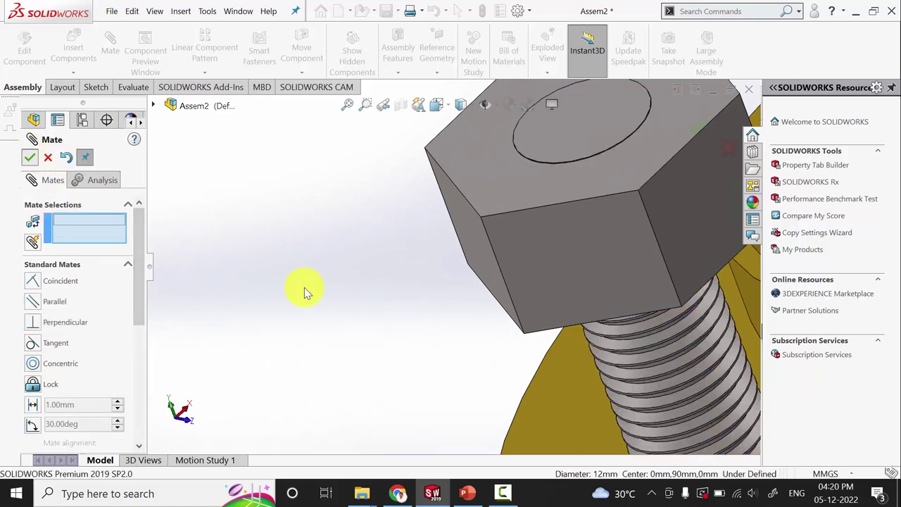
Step: Make the nut's face coincident with the gland face it rests on
scroll(305, 292, up, 3)
middle_drag(362, 302, 627, 342)
click(518, 397)
middle_drag(518, 397, 378, 191)
click(336, 181)
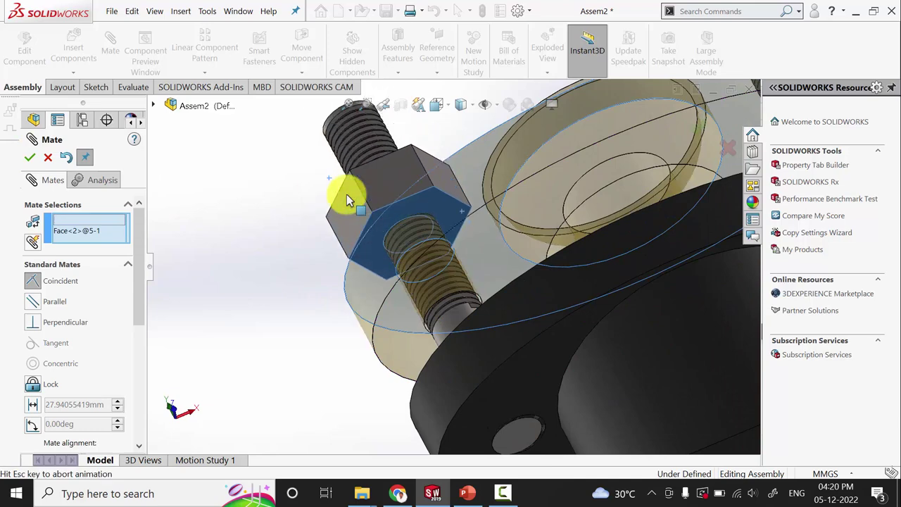
click(28, 157)
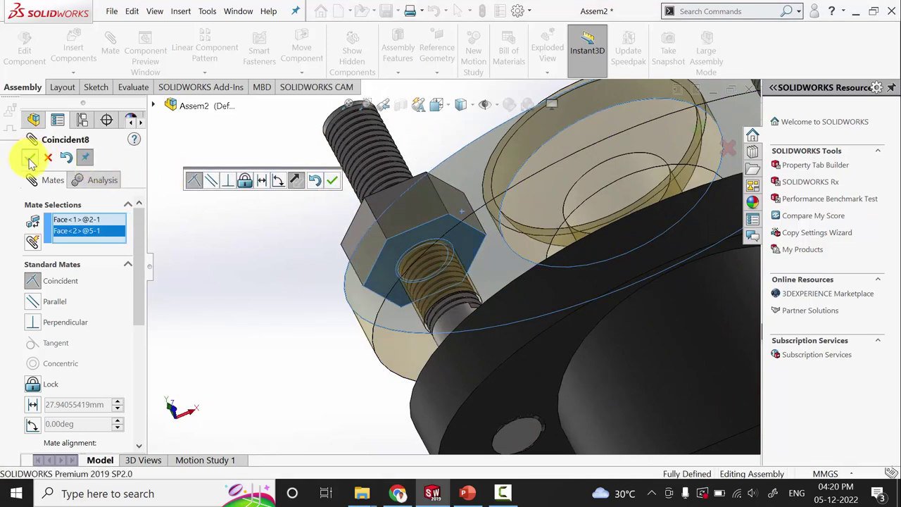
scroll(253, 216, up, 3)
middle_drag(312, 243, 529, 290)
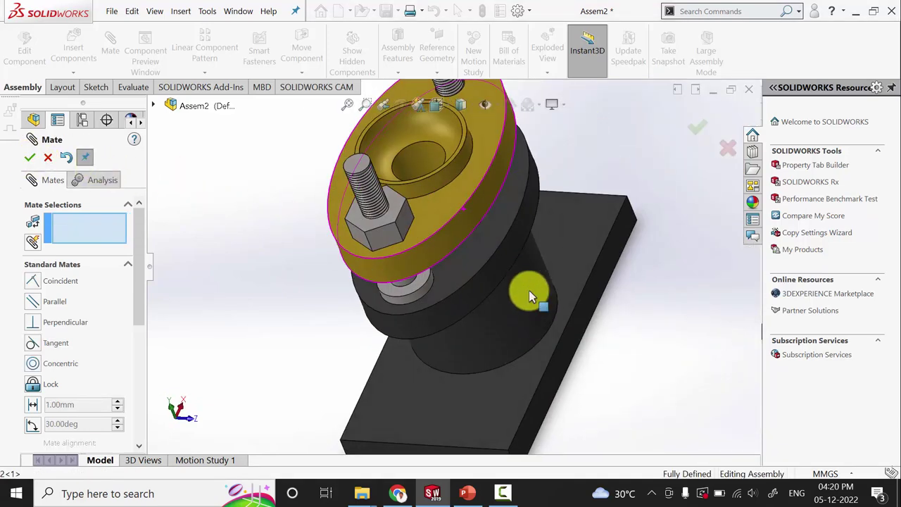
click(45, 157)
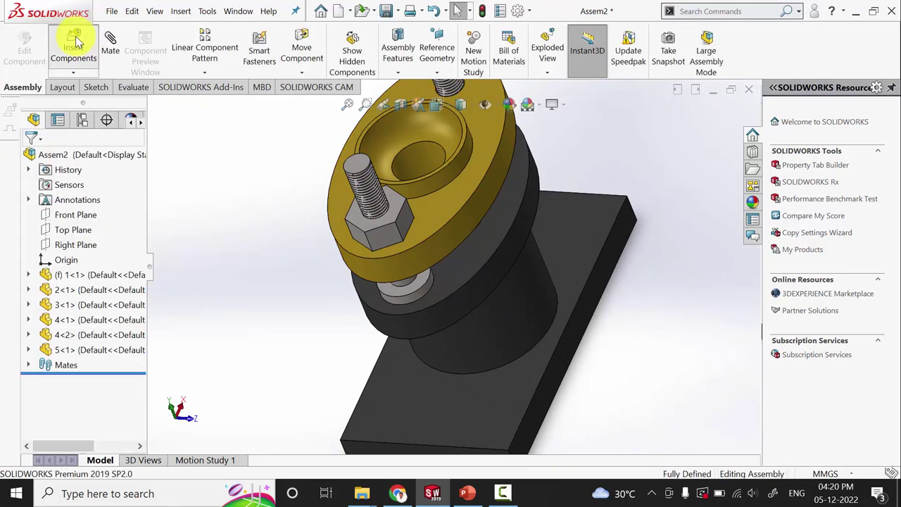
Step: Insert a second part 5 hex nut near the top stud
click(75, 42)
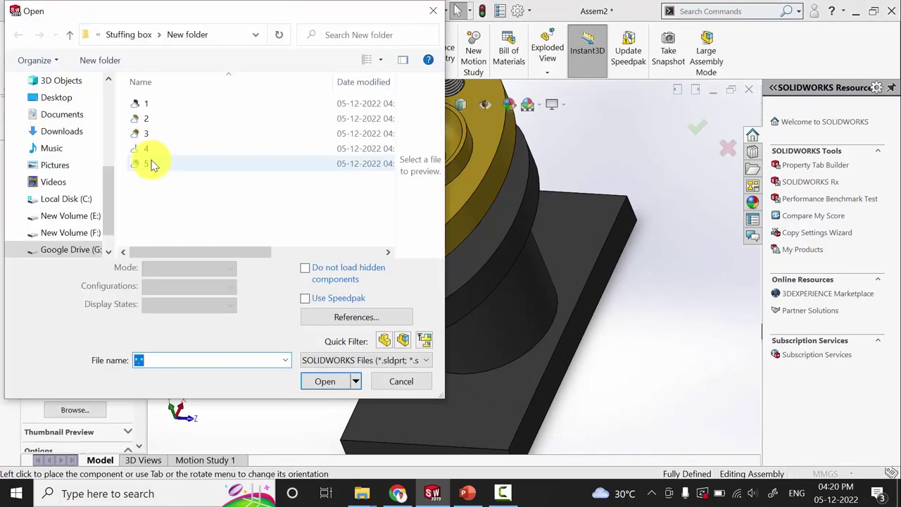
double_click(148, 163)
scroll(512, 244, up, 5)
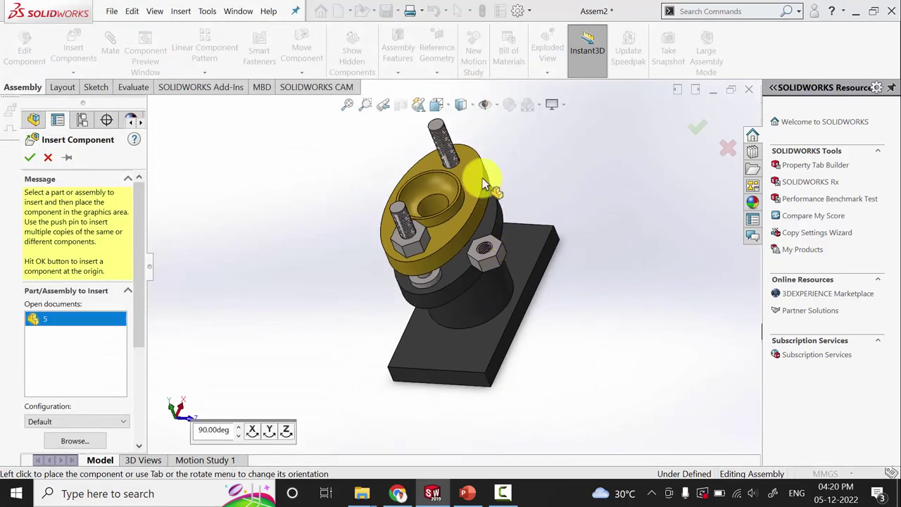
click(521, 204)
middle_drag(528, 227, 481, 241)
scroll(481, 242, down, 2)
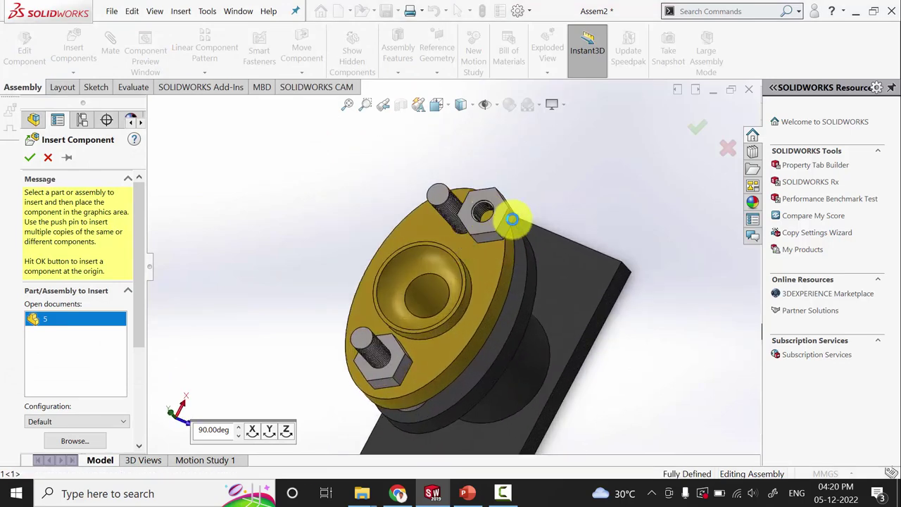
click(512, 220)
scroll(491, 220, down, 4)
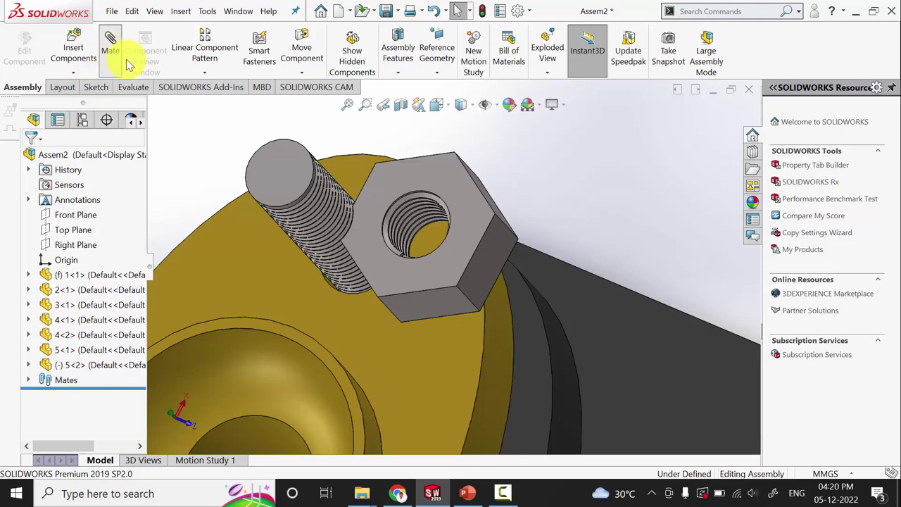
Step: Mate the second nut's hole concentric with the other stud's end edge
click(313, 154)
click(437, 199)
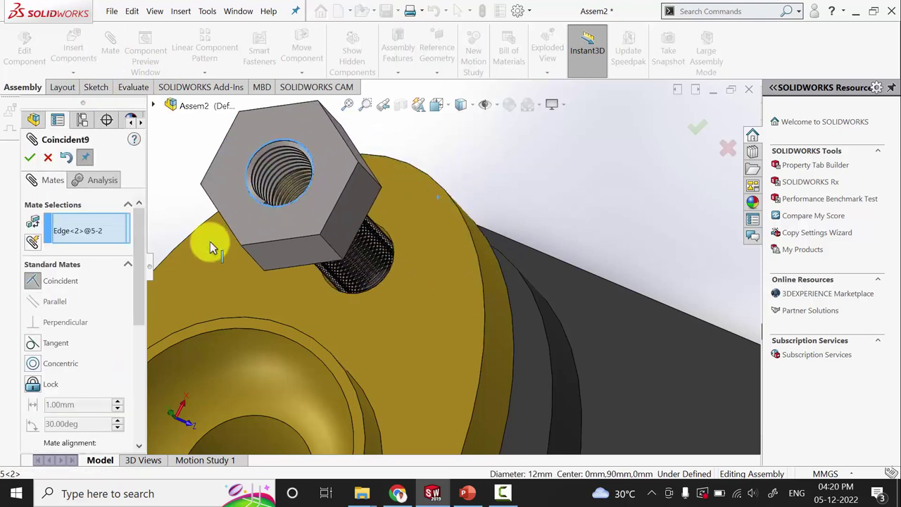
click(36, 365)
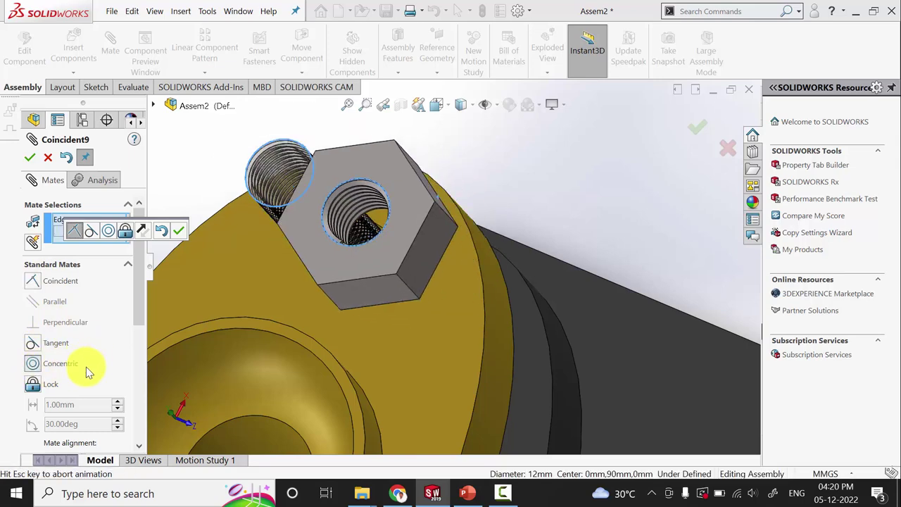
click(29, 159)
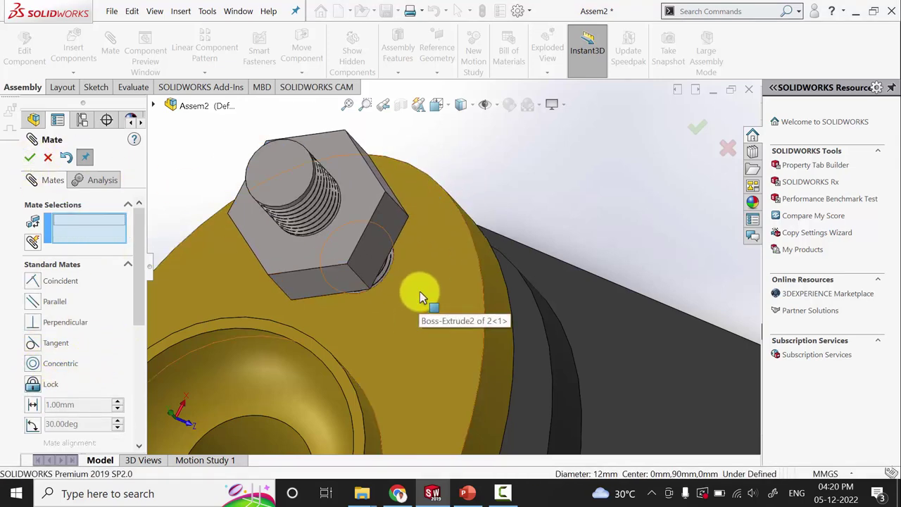
Step: Make the second nut's face coincident with the gland face
click(447, 310)
middle_drag(447, 308, 268, 200)
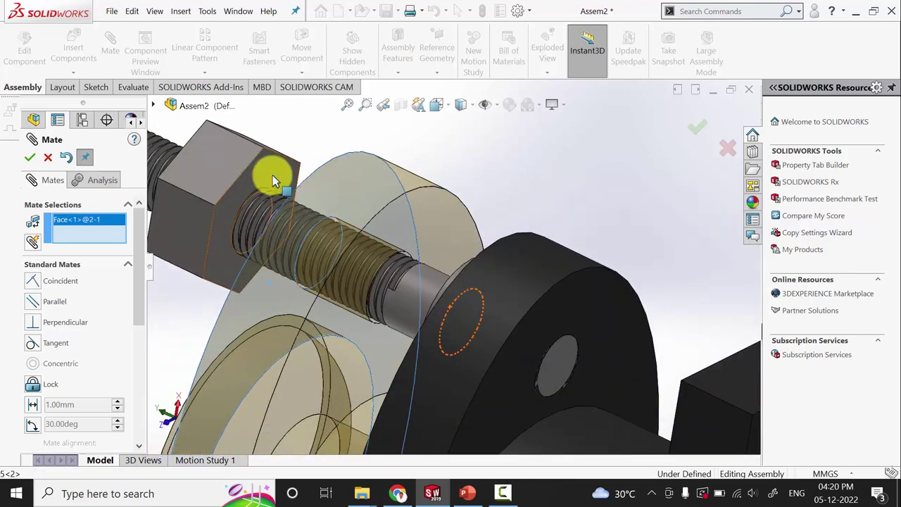
click(272, 176)
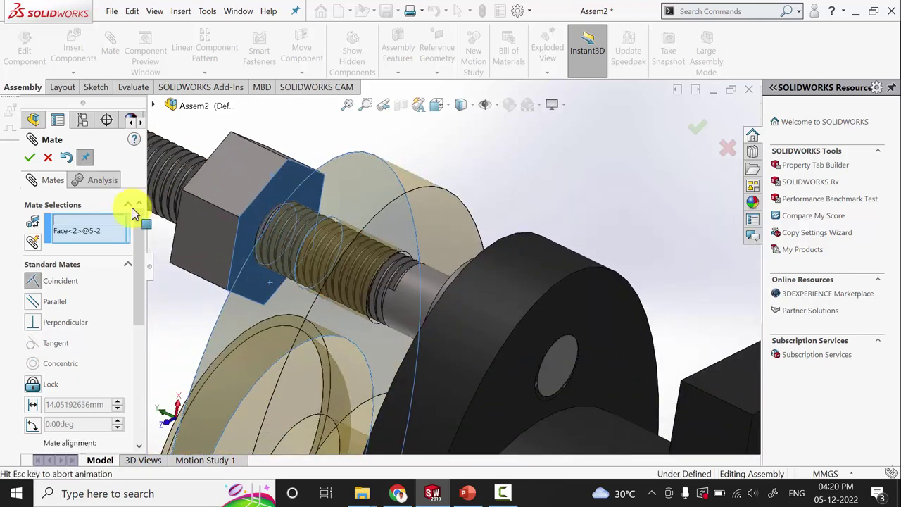
click(30, 157)
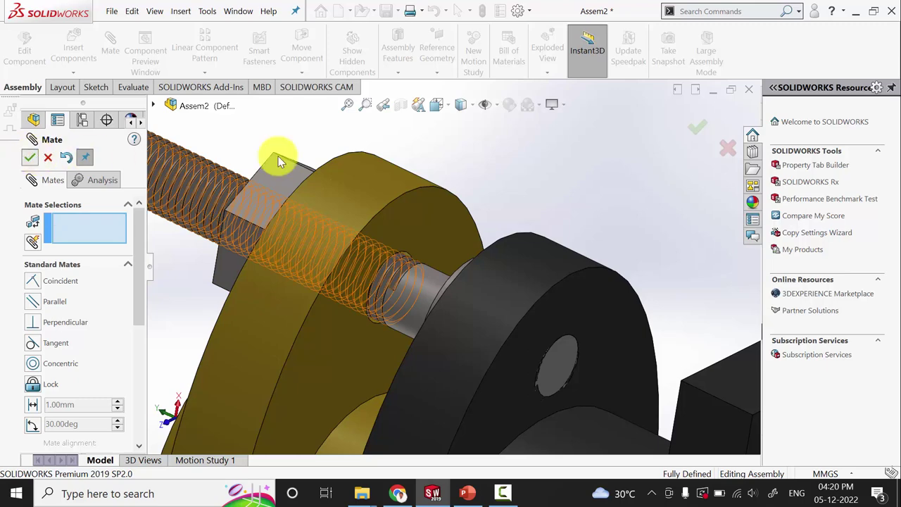
key(Escape)
scroll(450, 219, up, 5)
Step: Orbit the assembly upright, set the Isometric view, and show the Evaluate tools
scroll(485, 158, down, 1)
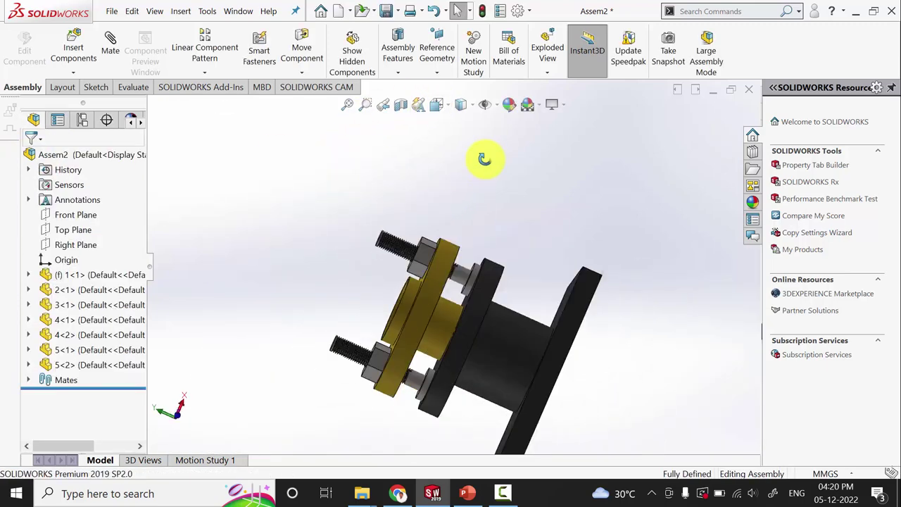
middle_drag(484, 159, 474, 235)
click(438, 105)
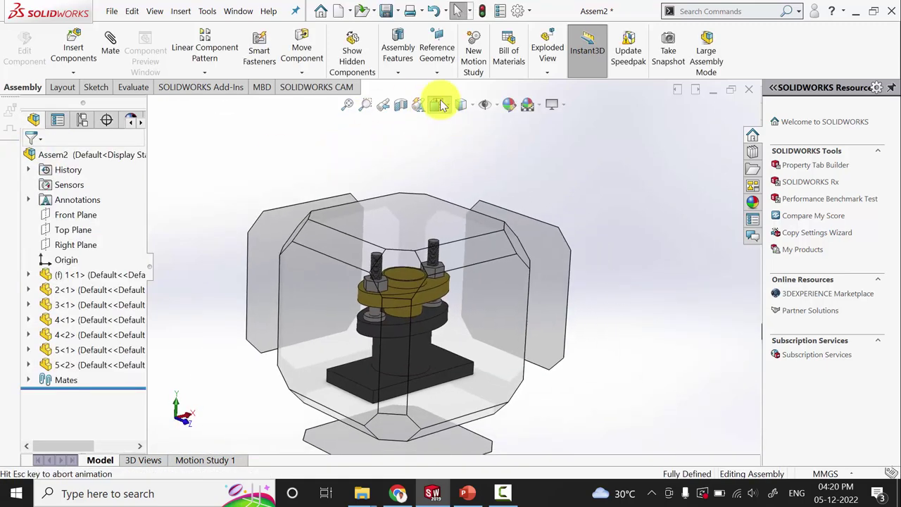
click(349, 285)
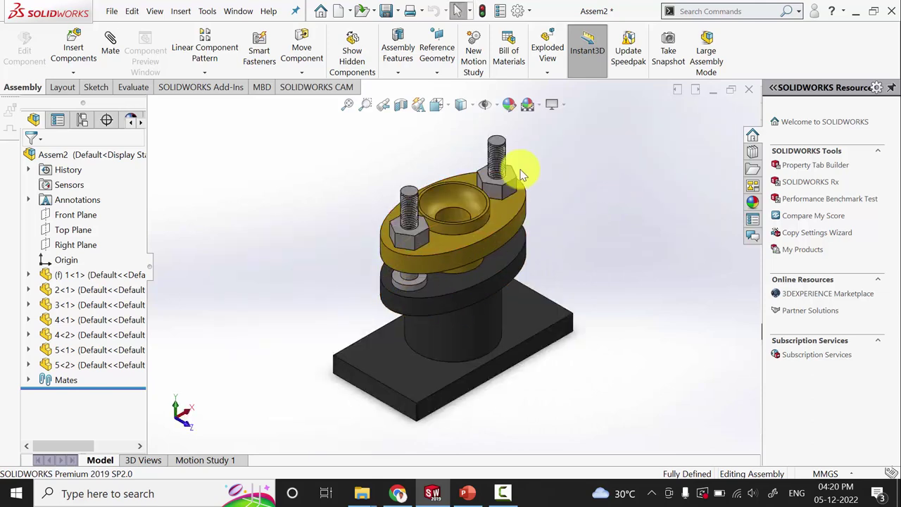
click(143, 90)
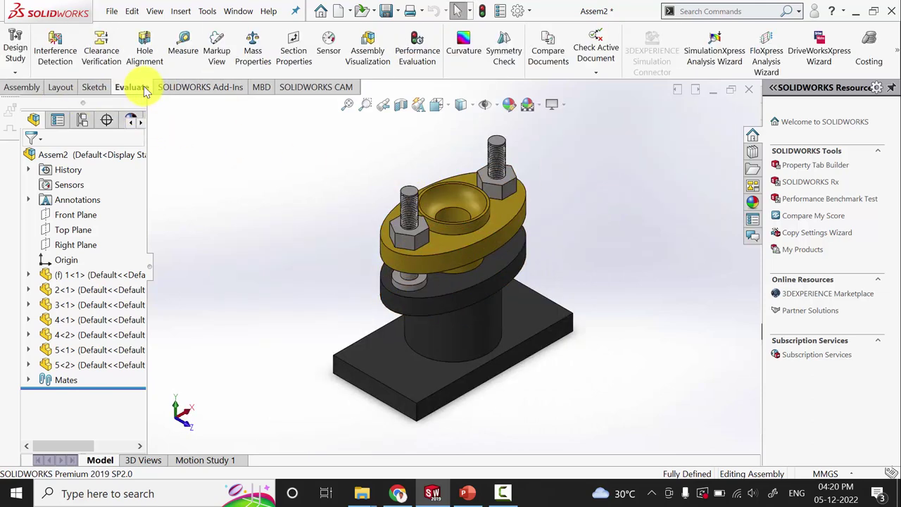